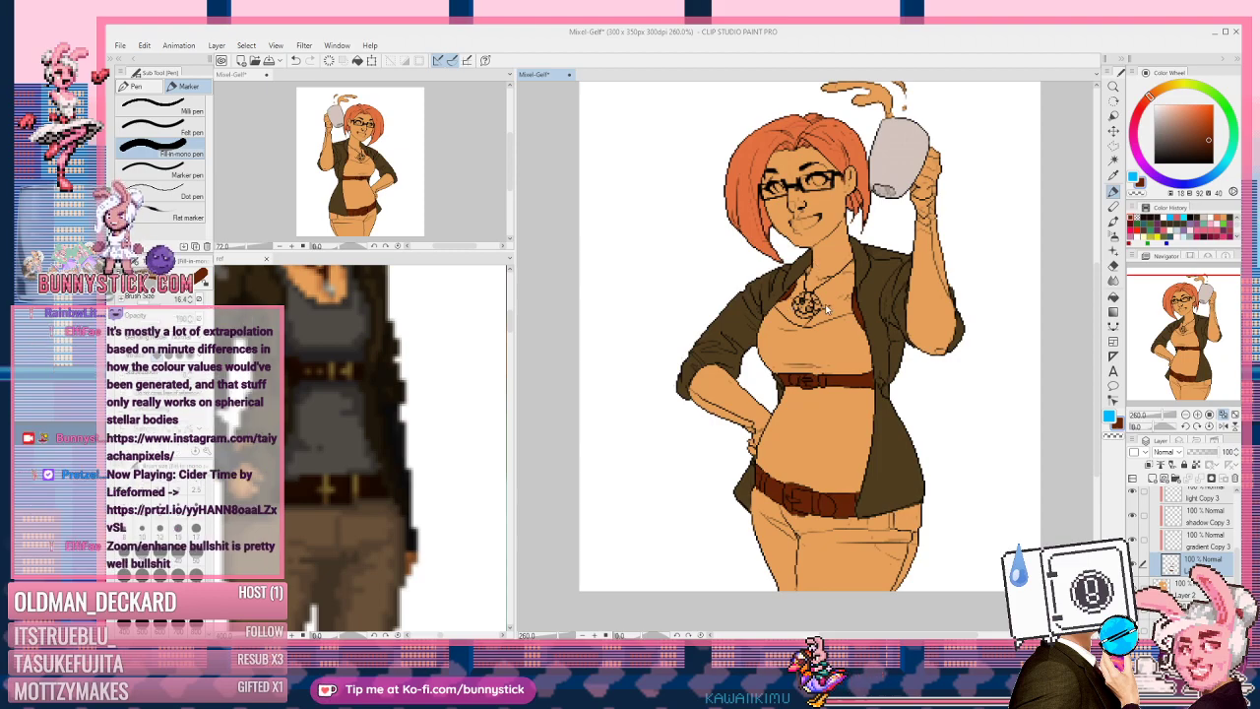
# Step: Draw a dark jacket-colour stroke along the lower edge of the brown belt
pyautogui.scroll(5, 826, 309)
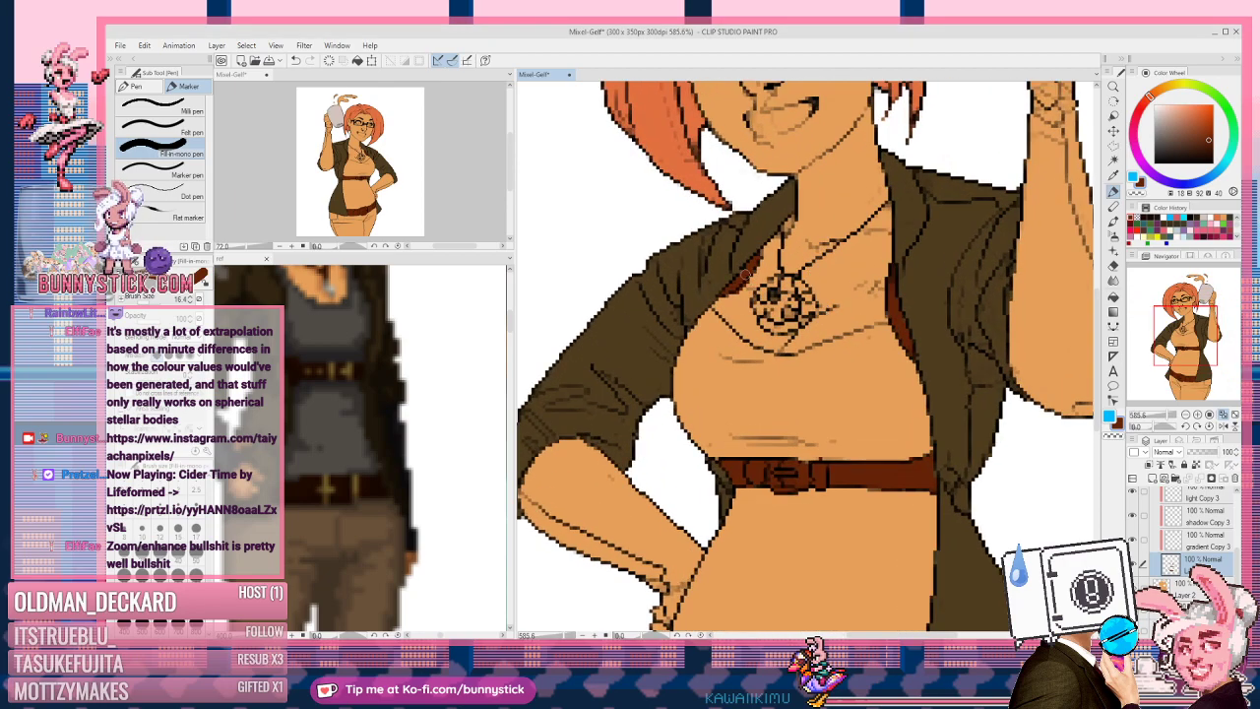
pyautogui.press('e')
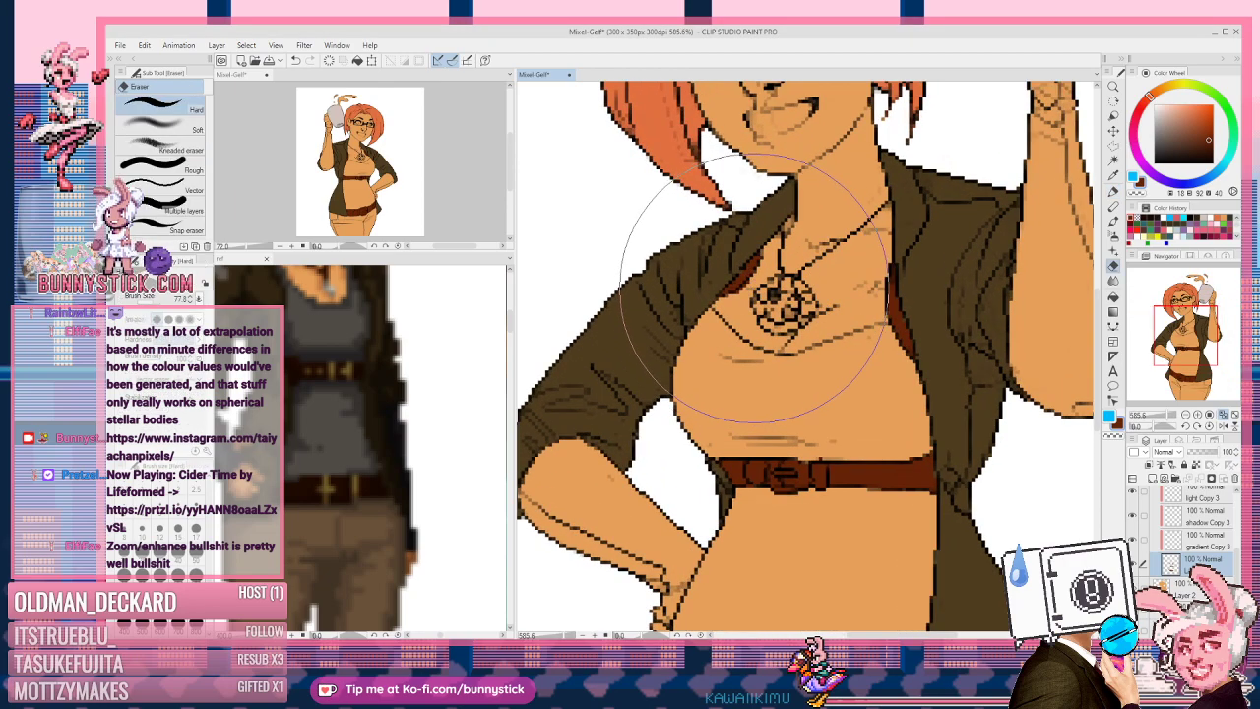
pyautogui.press('p')
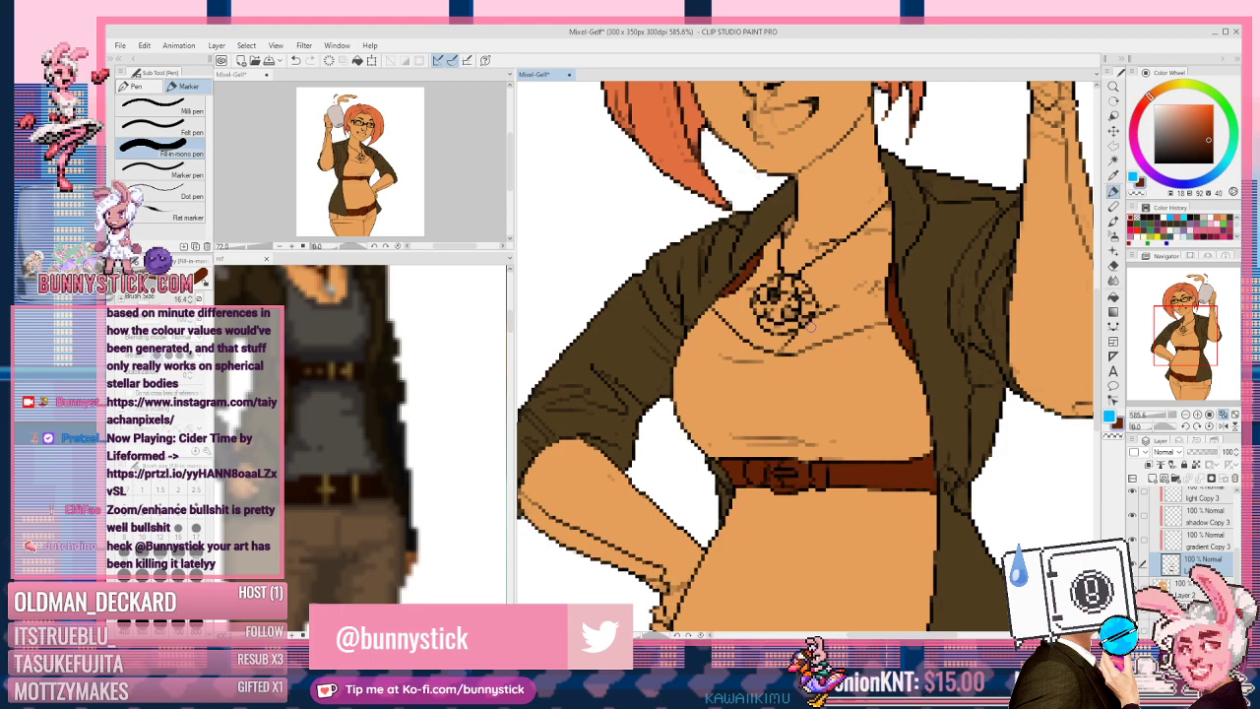
pyautogui.scroll(-3, 810, 325)
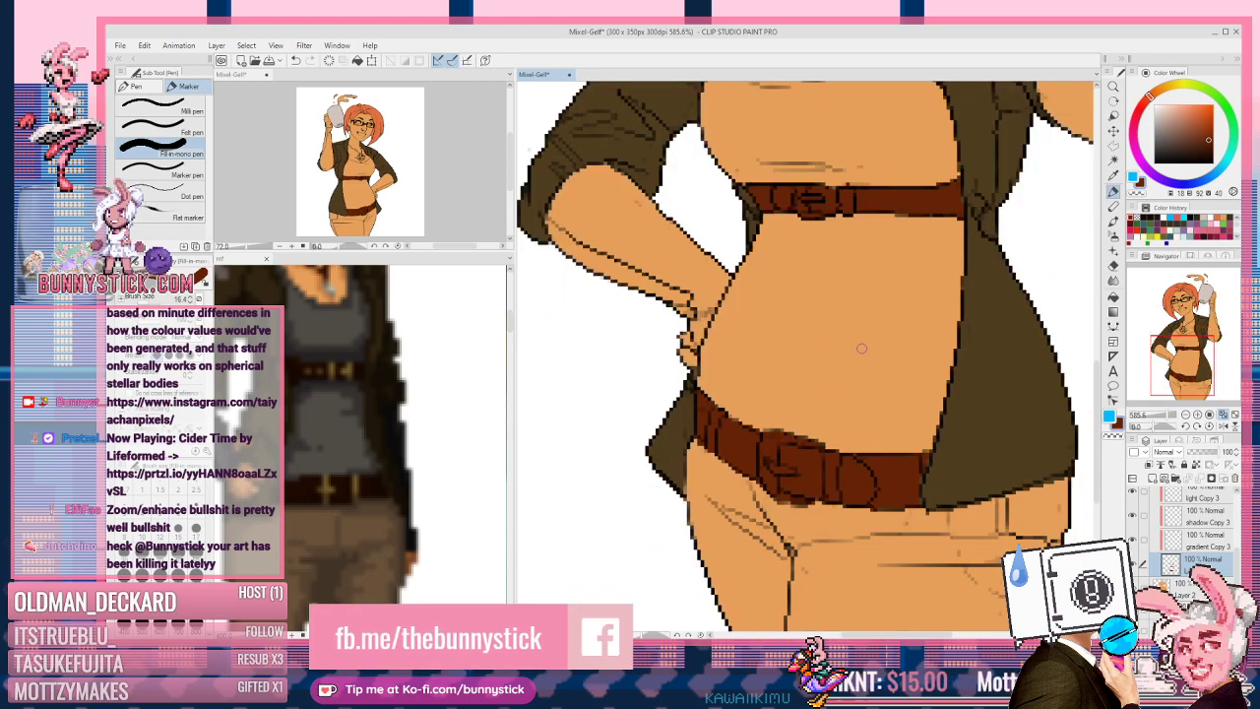
pyautogui.moveTo(873, 506); pyautogui.dragTo(931, 505)
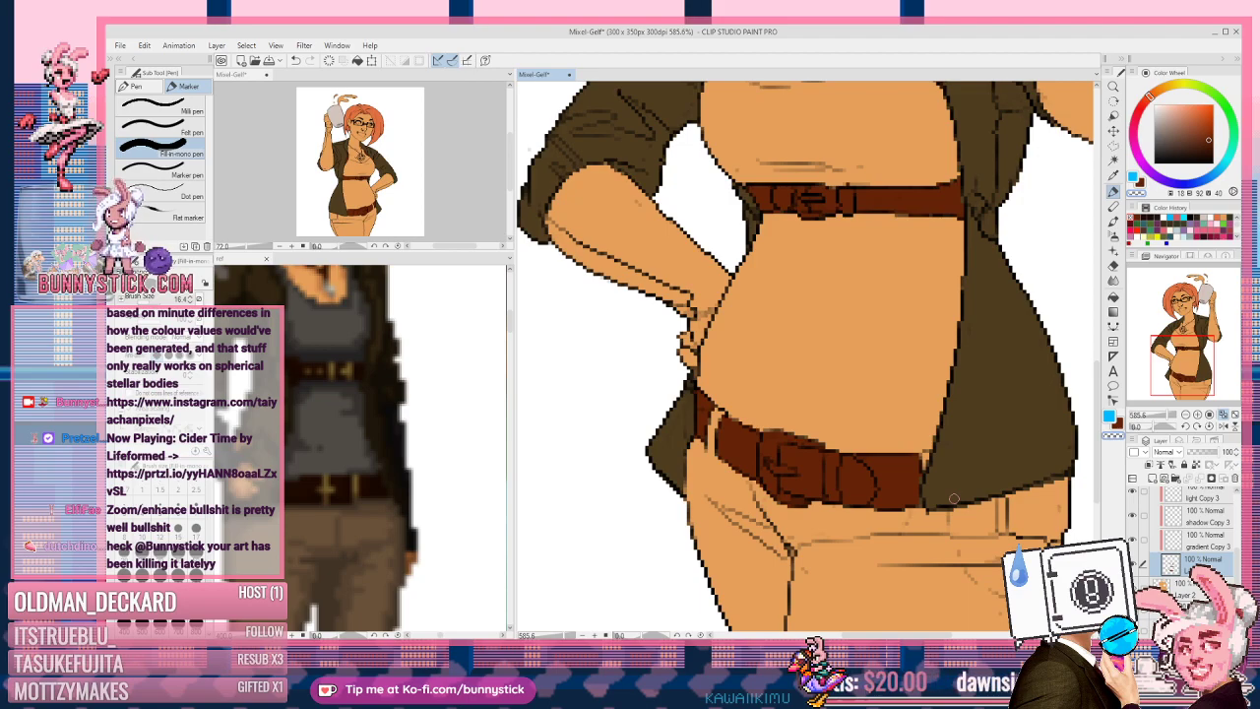
pyautogui.scroll(-6, 855, 398)
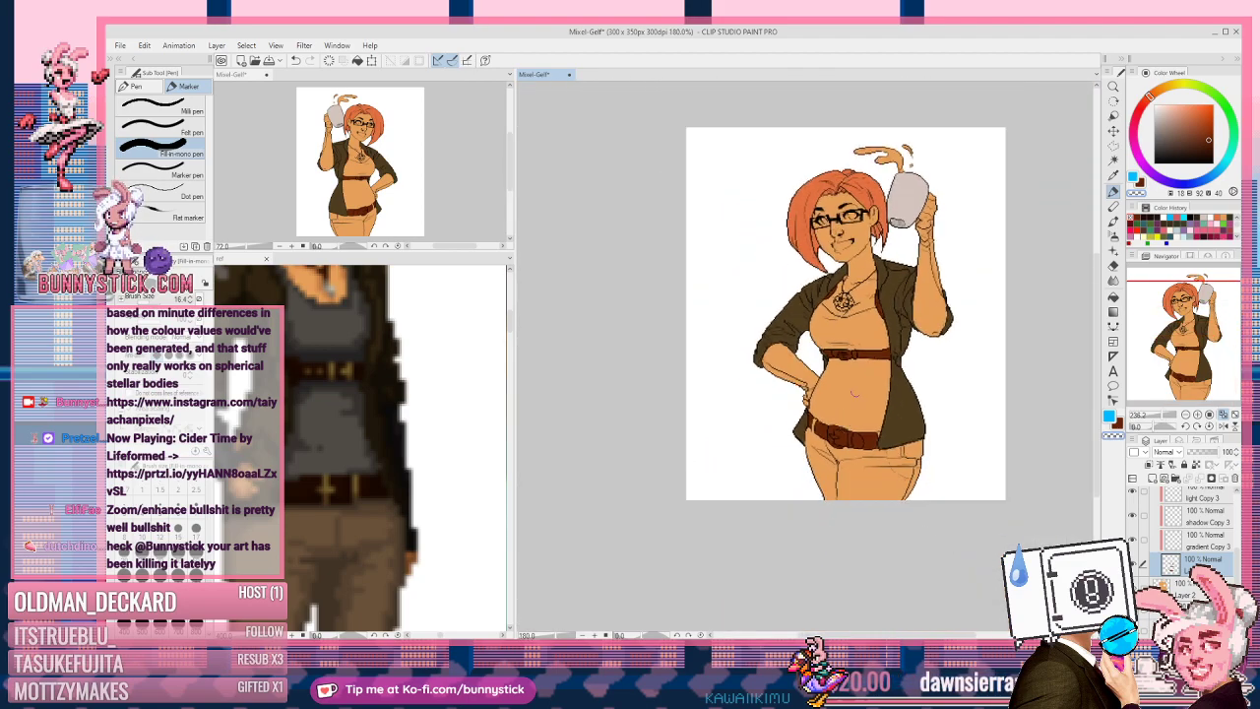
pyautogui.scroll(4, 855, 395)
pyautogui.scroll(1, 862, 215)
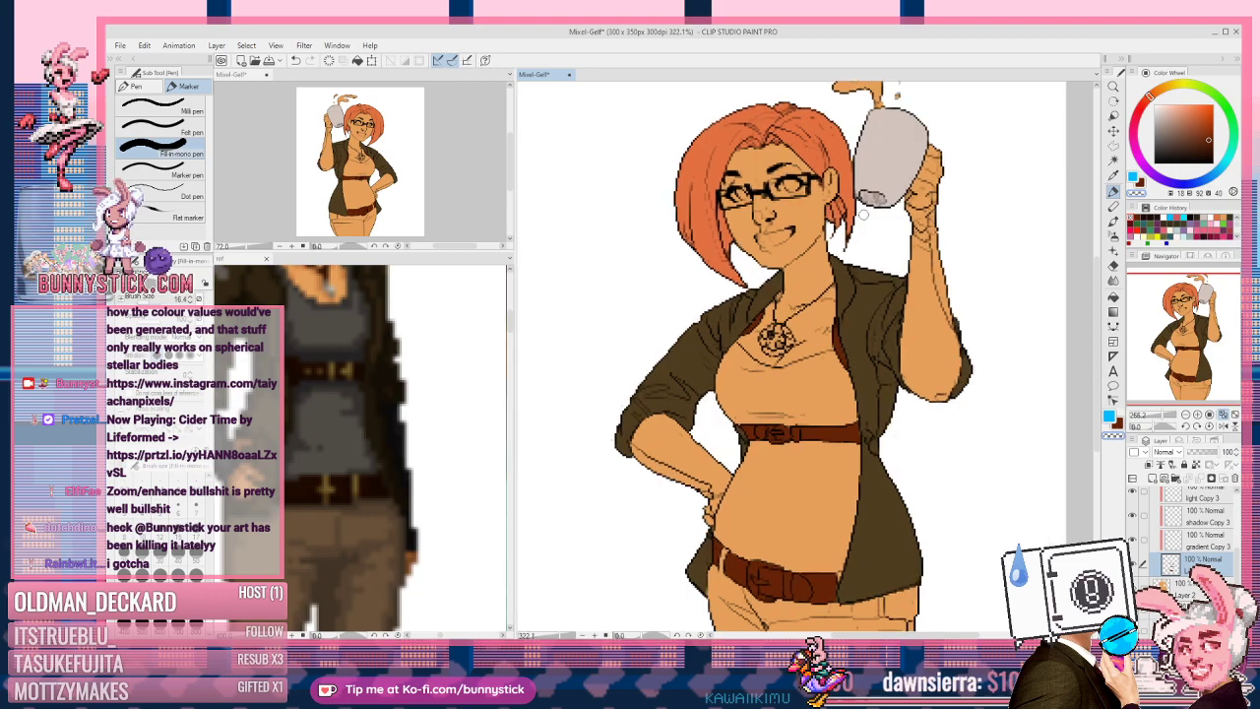
pyautogui.scroll(-1, 862, 215)
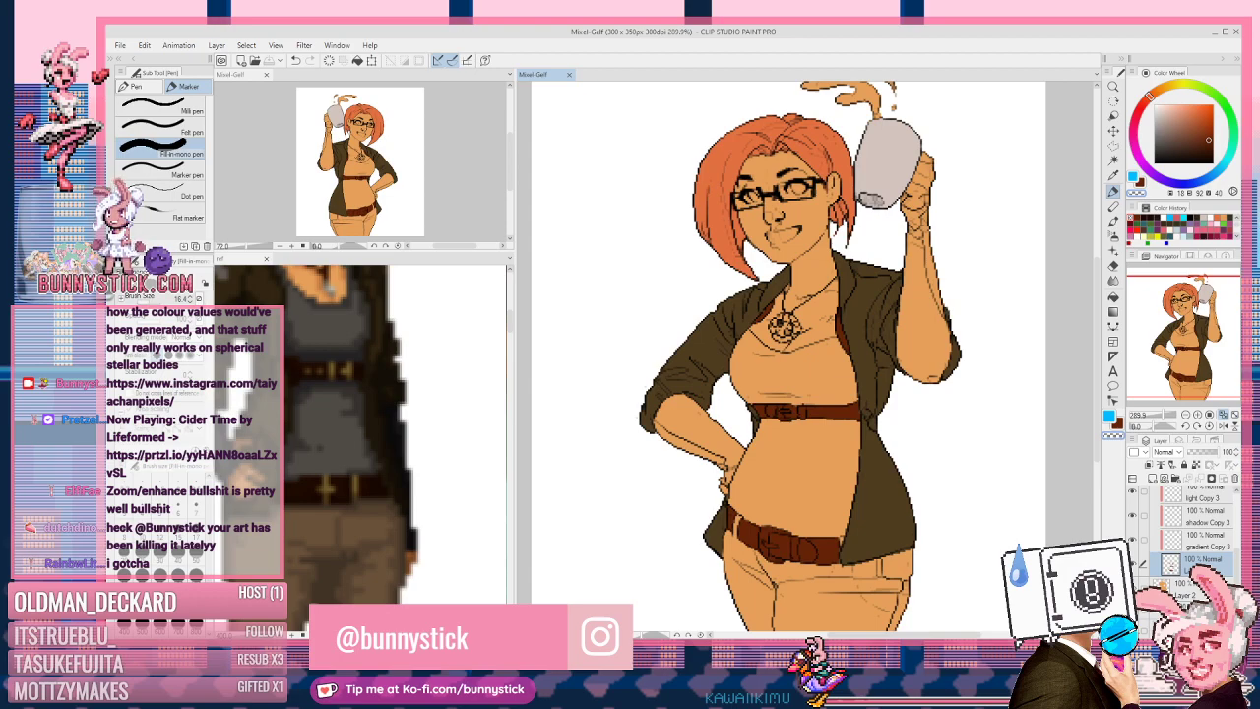
# Step: Create a new canvas with Width 300 and Height 300 pixels
pyautogui.hotkey('ctrl', 'n')
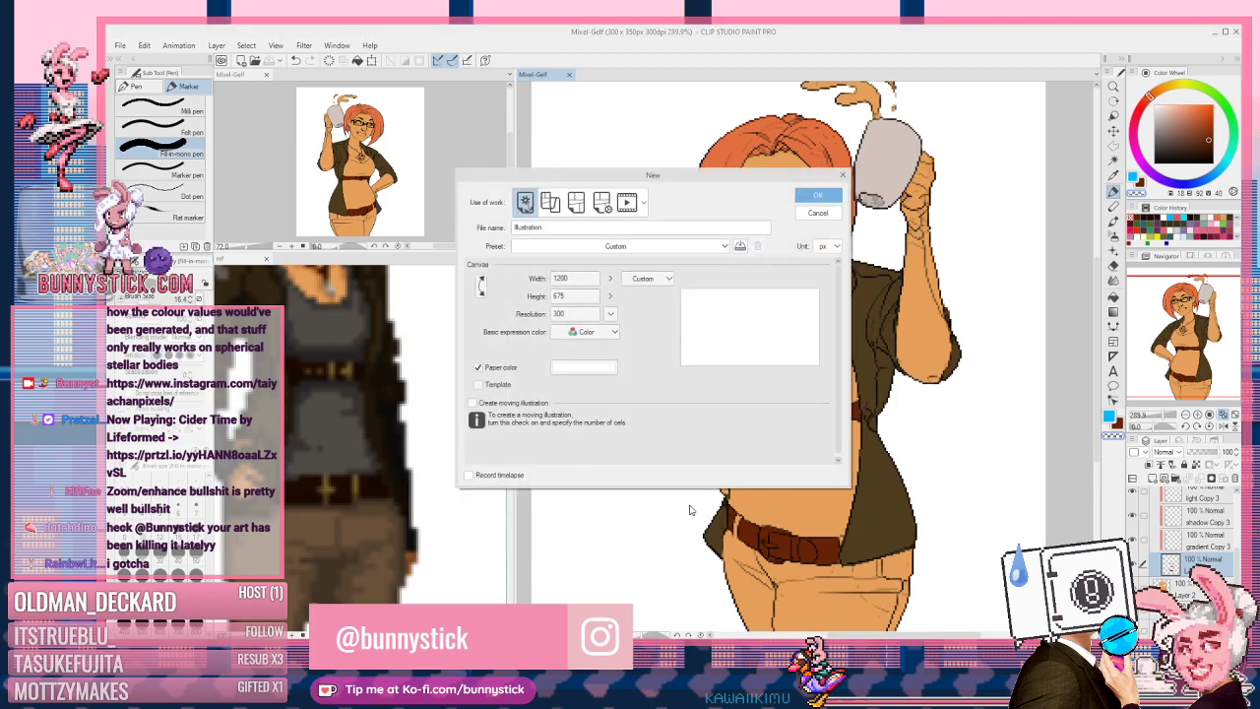
pyautogui.click(576, 279)
pyautogui.write('300')
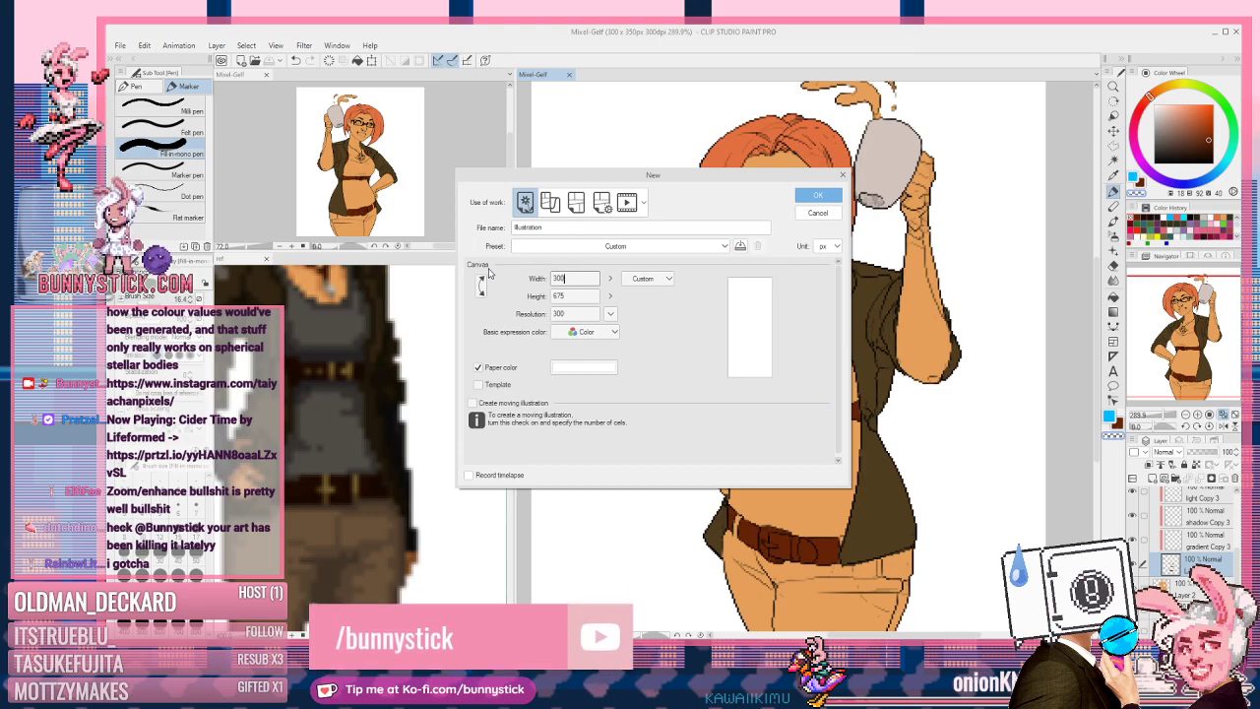
pyautogui.press('Tab')
pyautogui.write('300')
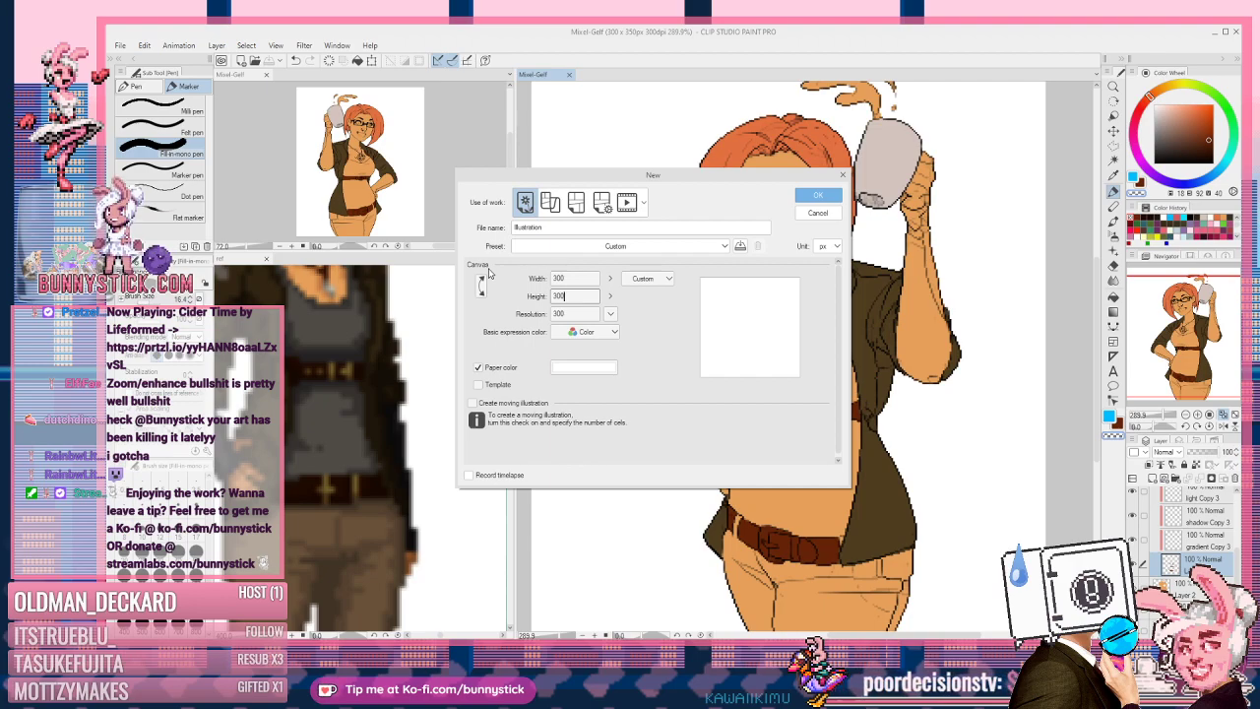
pyautogui.click(820, 195)
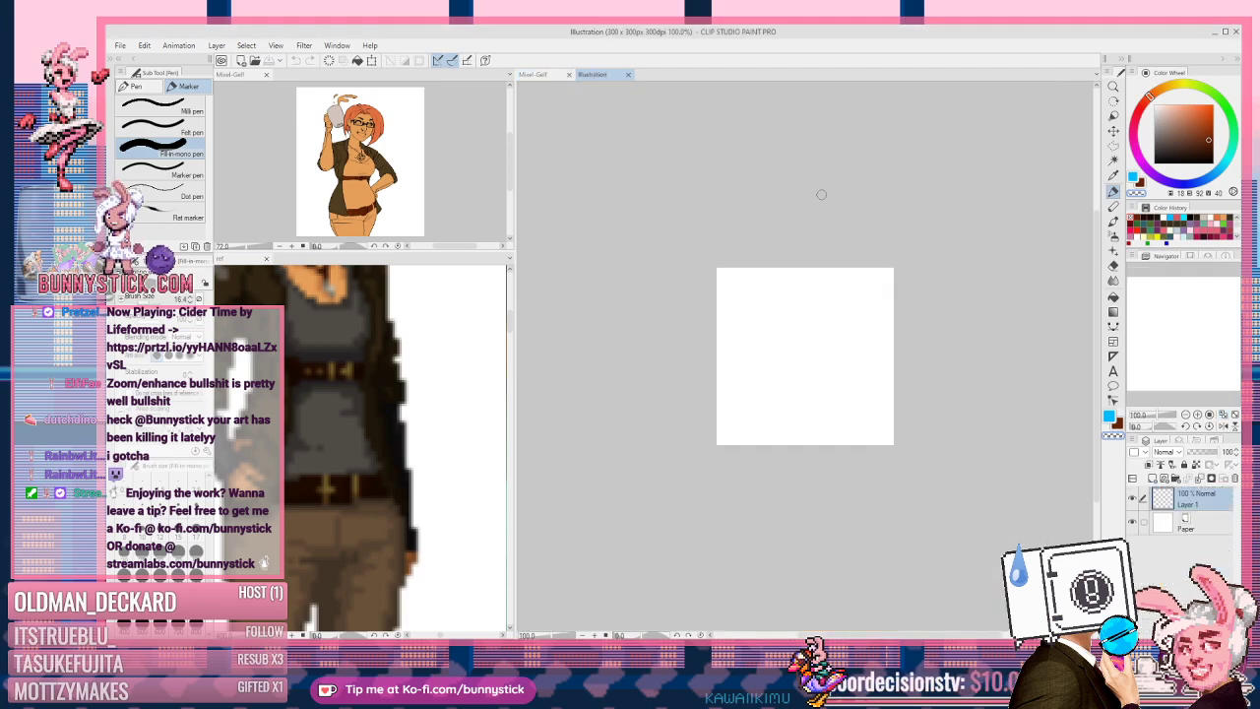
pyautogui.scroll(6, 814, 248)
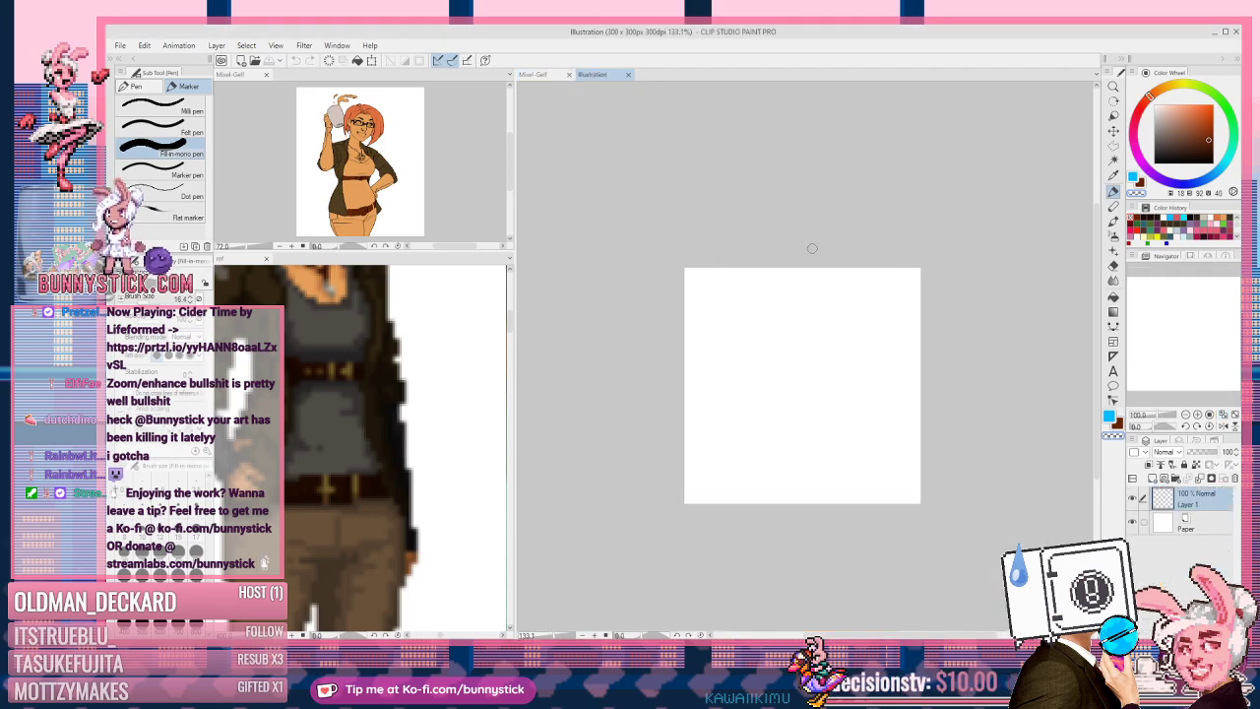
pyautogui.scroll(2, 883, 312)
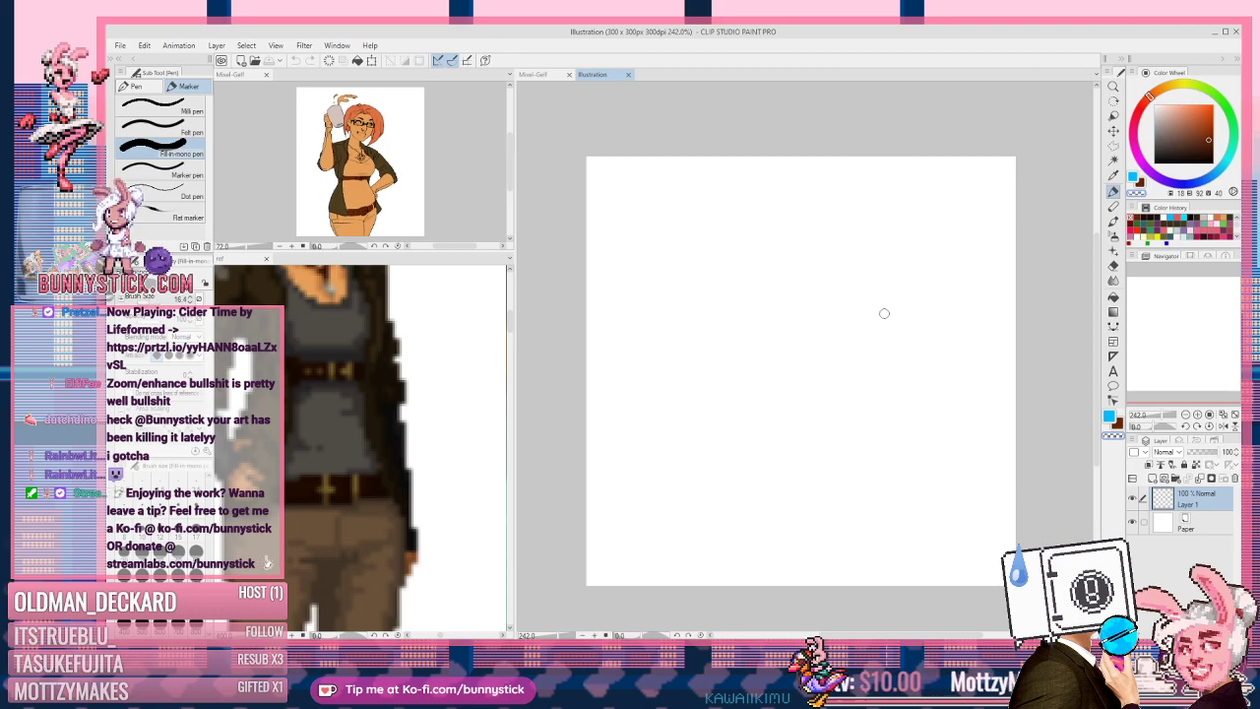
pyautogui.click(129, 85)
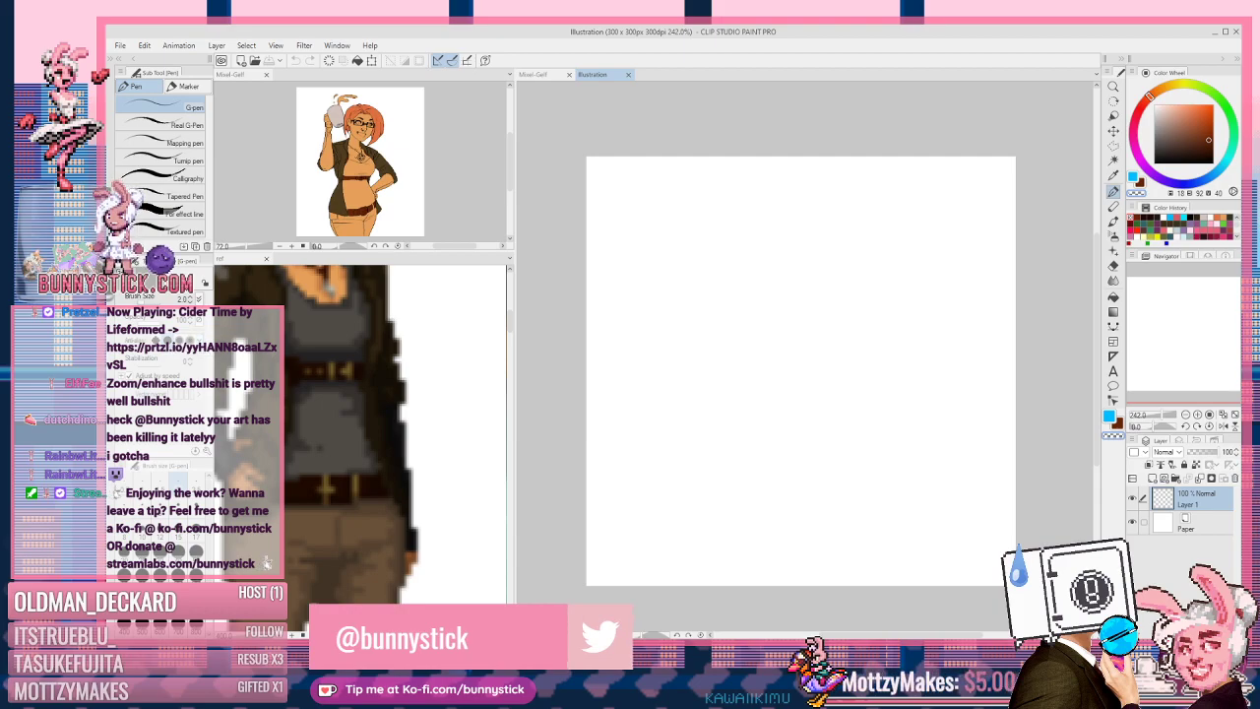
pyautogui.click(854, 411)
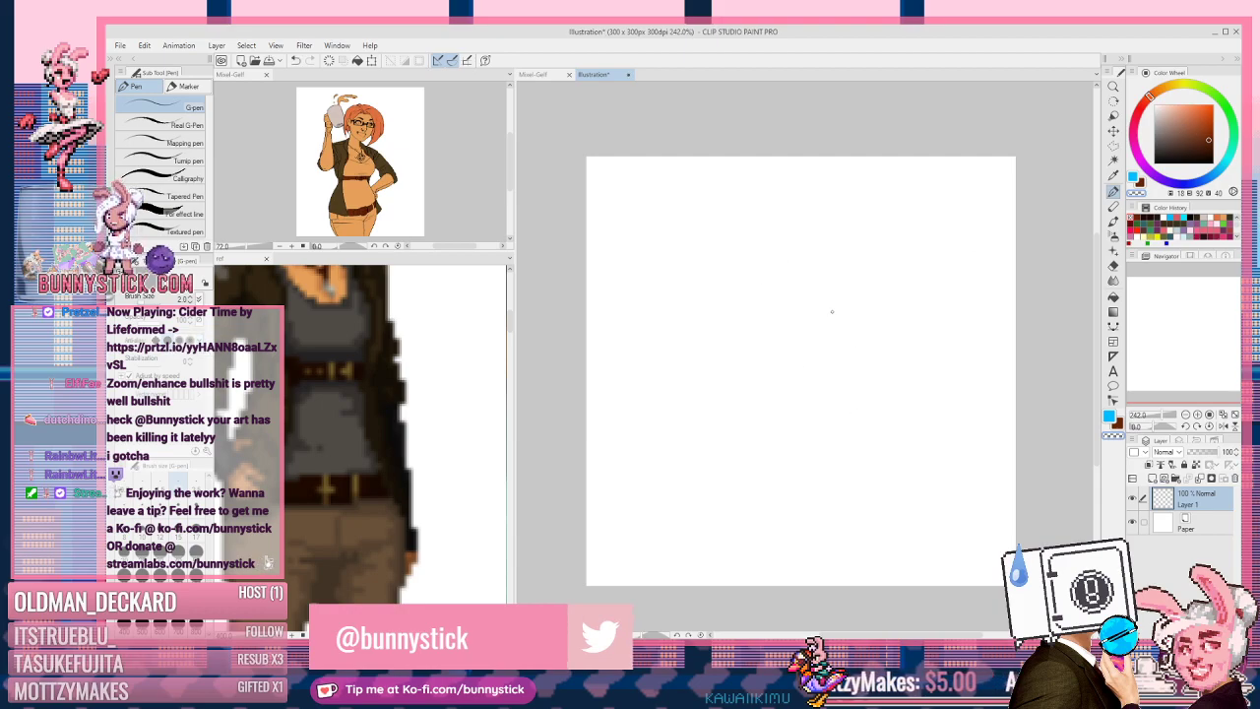
pyautogui.press('c')
pyautogui.moveTo(835, 212); pyautogui.dragTo(793, 370)
pyautogui.hotkey('ctrl', 'z')
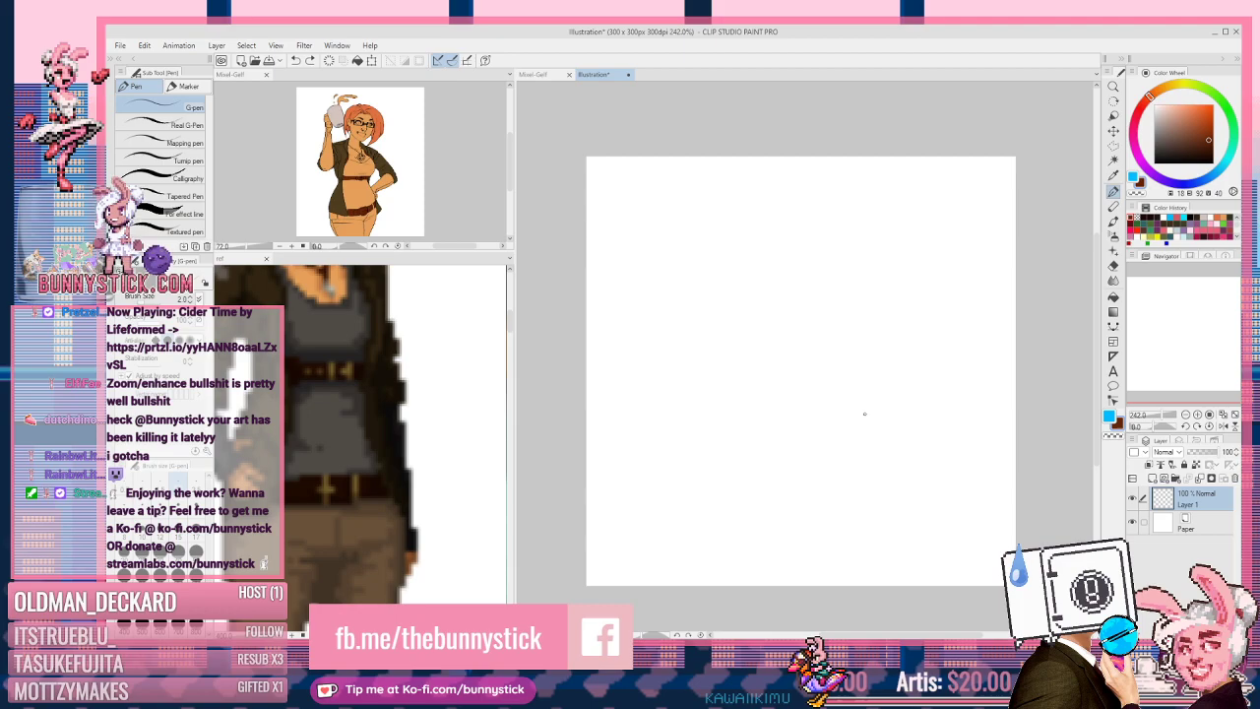
pyautogui.click(548, 78)
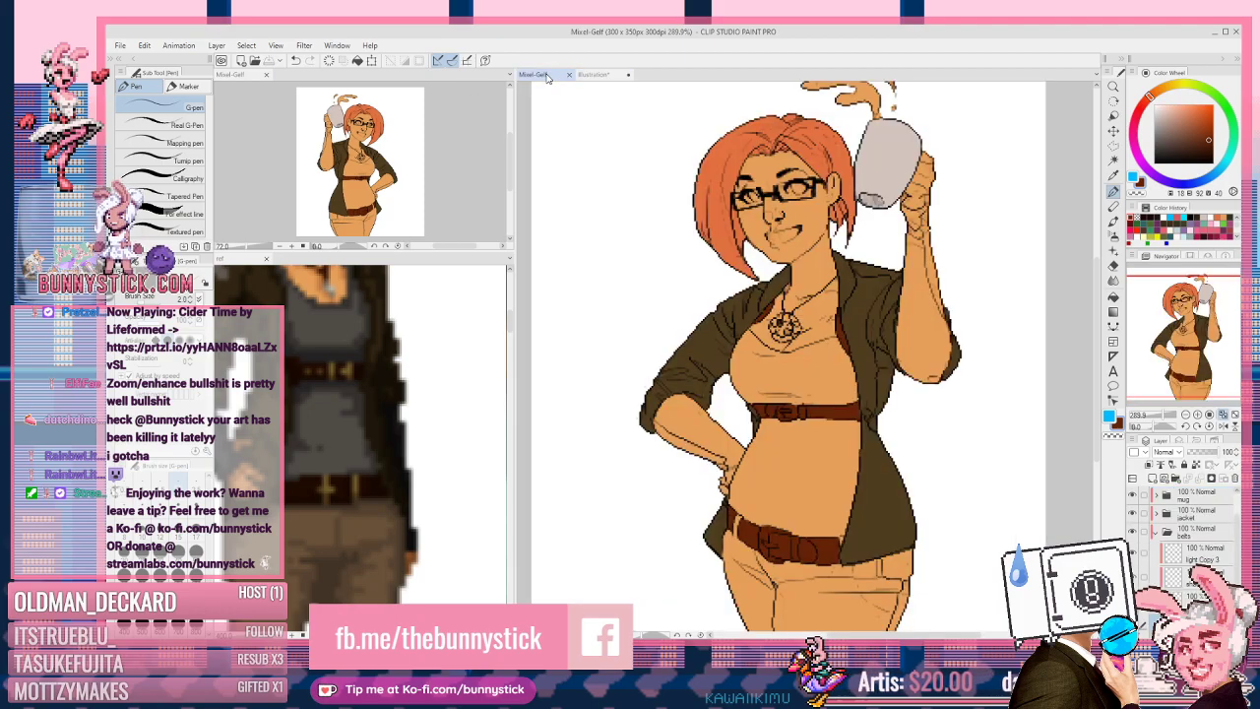
pyautogui.click(589, 78)
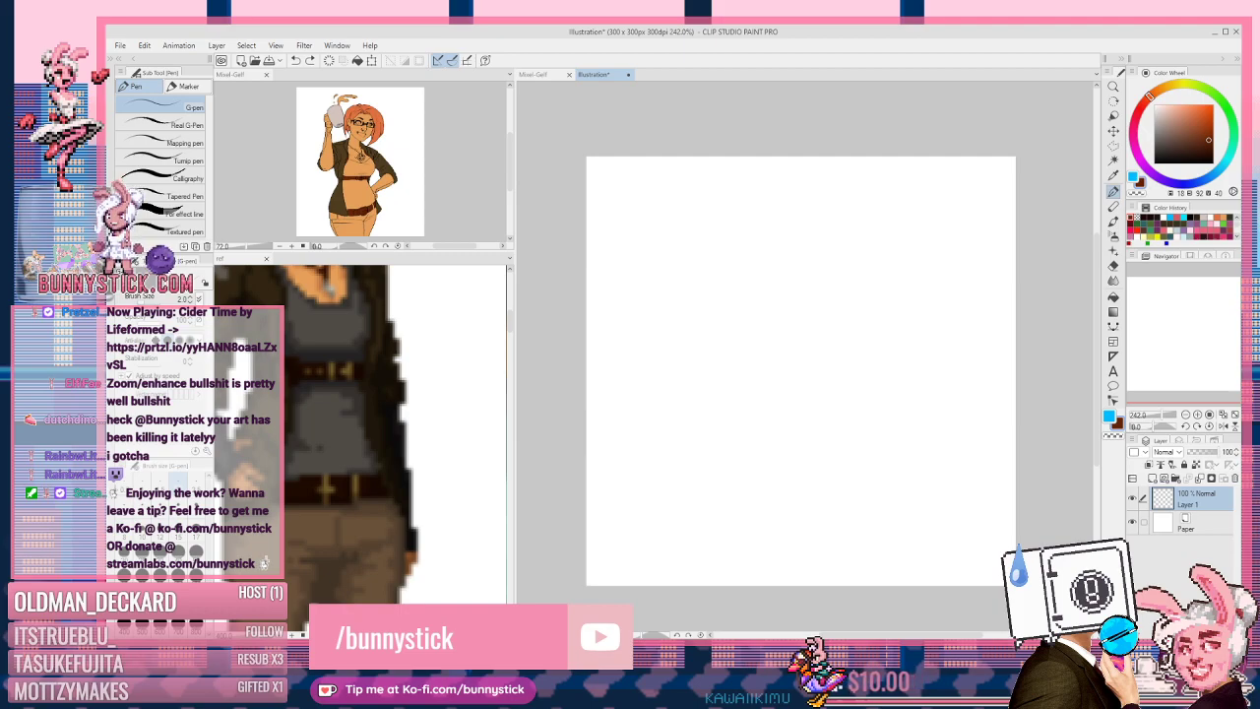
# Step: Draw an oval head after undoing two attempts, then add the eyes and a smile
pyautogui.moveTo(842, 251); pyautogui.dragTo(753, 243)
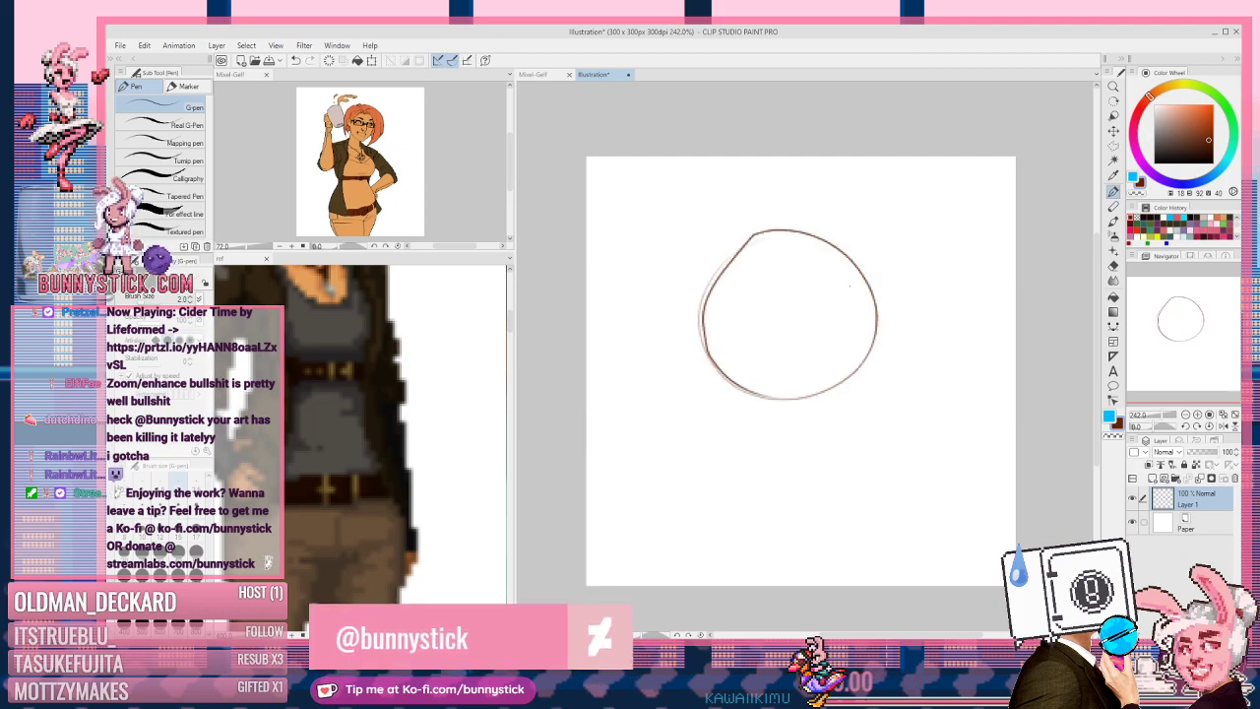
pyautogui.hotkey('ctrl', 'z')
pyautogui.moveTo(820, 241)
pyautogui.mouseDown()
pyautogui.moveTo(770, 242)
pyautogui.moveTo(802, 246)
pyautogui.moveTo(703, 363)
pyautogui.mouseUp()
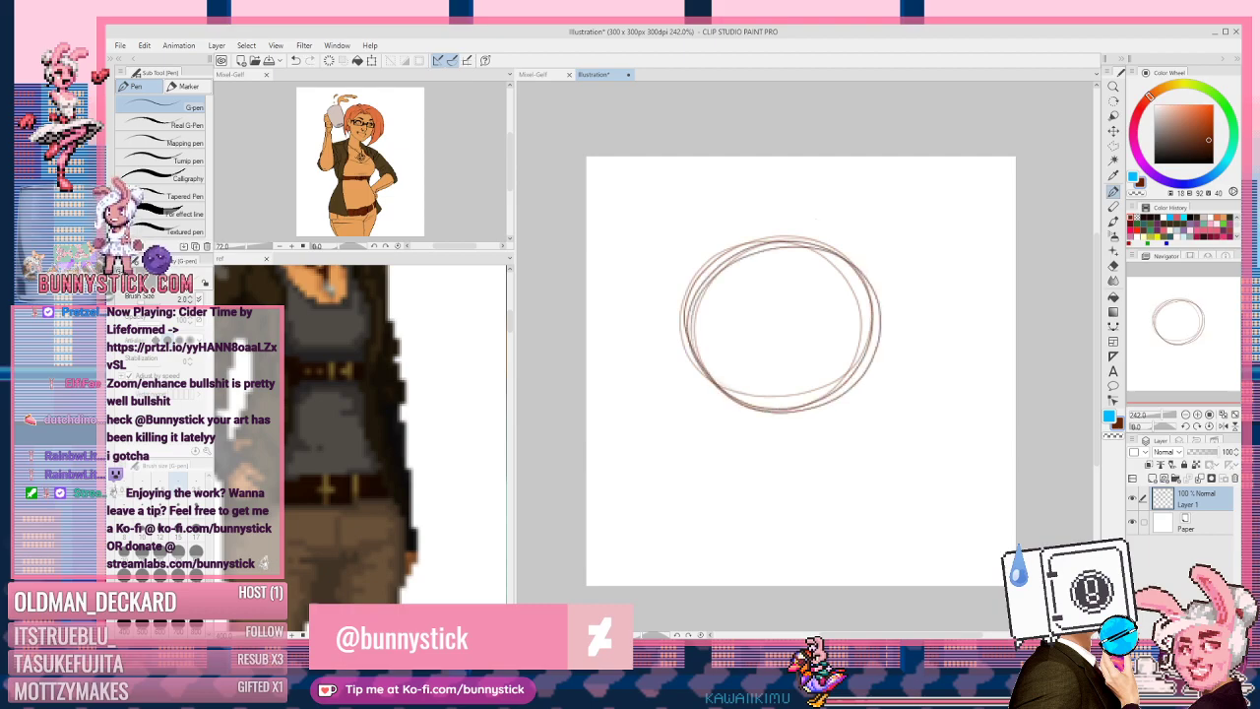
pyautogui.hotkey('ctrl', 'z')
pyautogui.moveTo(788, 244)
pyautogui.mouseDown()
pyautogui.moveTo(810, 403)
pyautogui.moveTo(778, 244)
pyautogui.mouseUp()
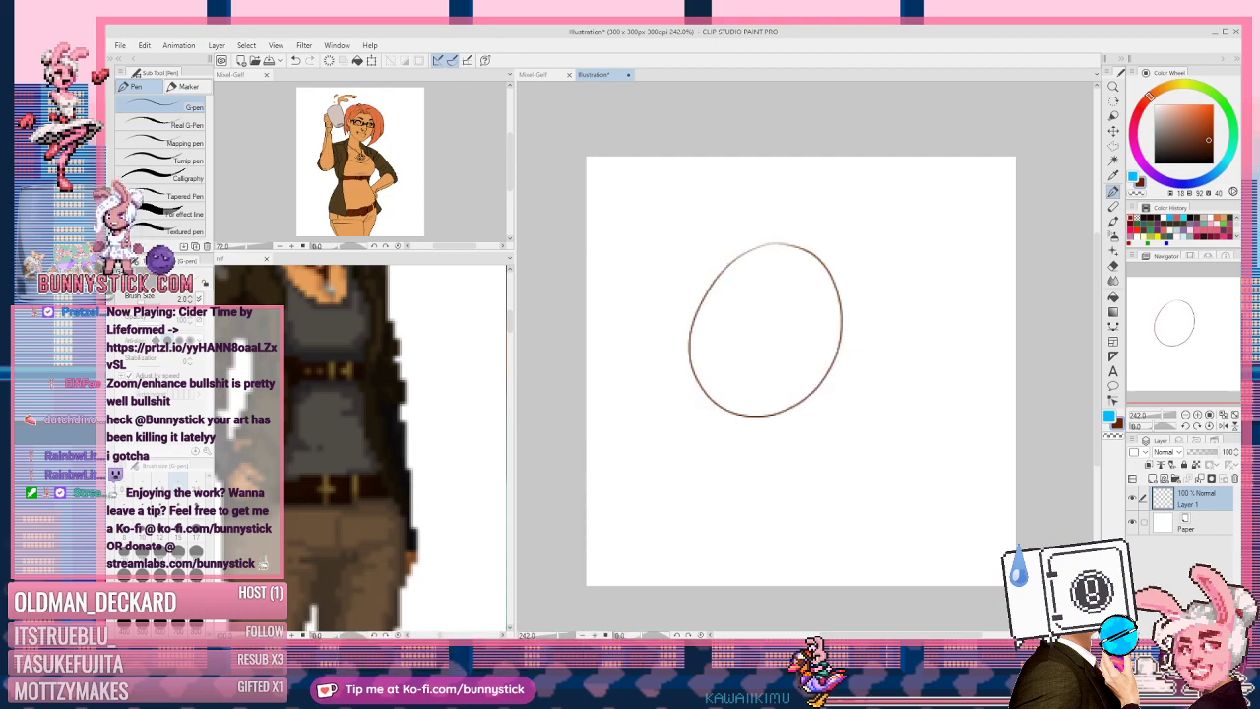
pyautogui.moveTo(790, 295); pyautogui.dragTo(790, 294)
pyautogui.moveTo(738, 350)
pyautogui.mouseDown()
pyautogui.moveTo(770, 356)
pyautogui.moveTo(805, 335)
pyautogui.moveTo(783, 364)
pyautogui.mouseUp()
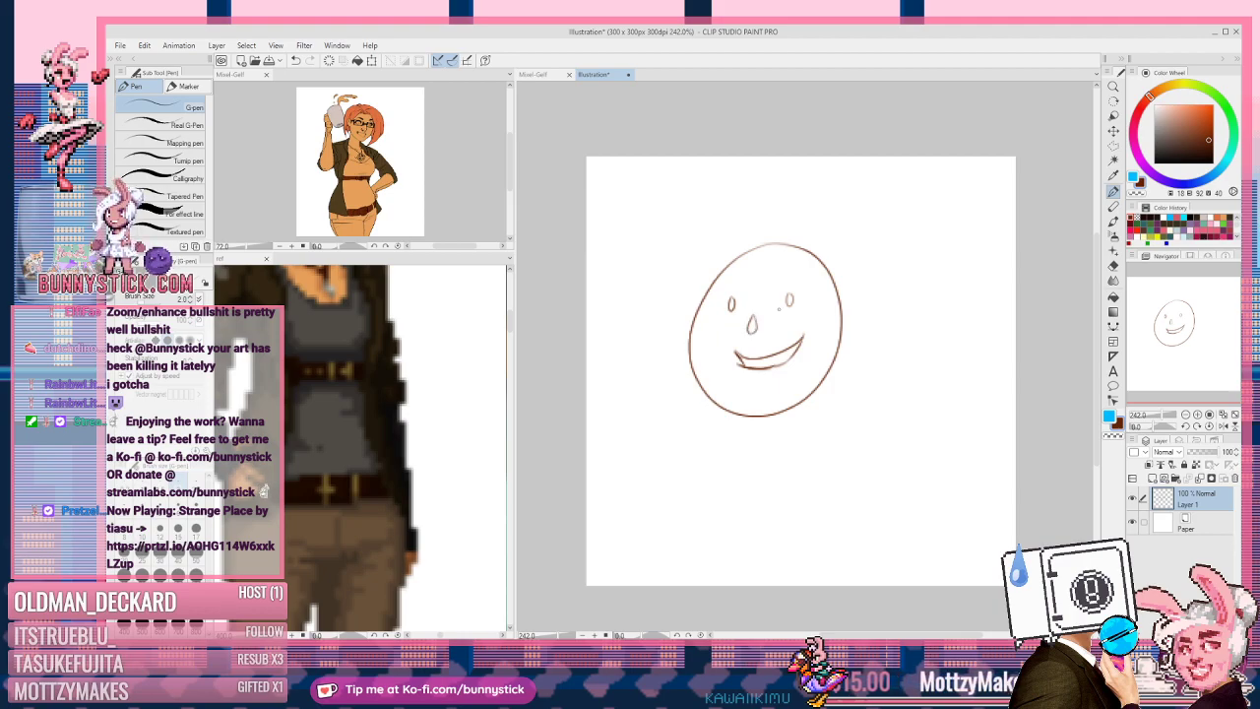
# Step: Redraw the nose and close the right eyebrow into a rectangle
pyautogui.hotkey('ctrl', 'z')
pyautogui.hotkey('ctrl', 'z')
pyautogui.moveTo(756, 306); pyautogui.dragTo(756, 337)
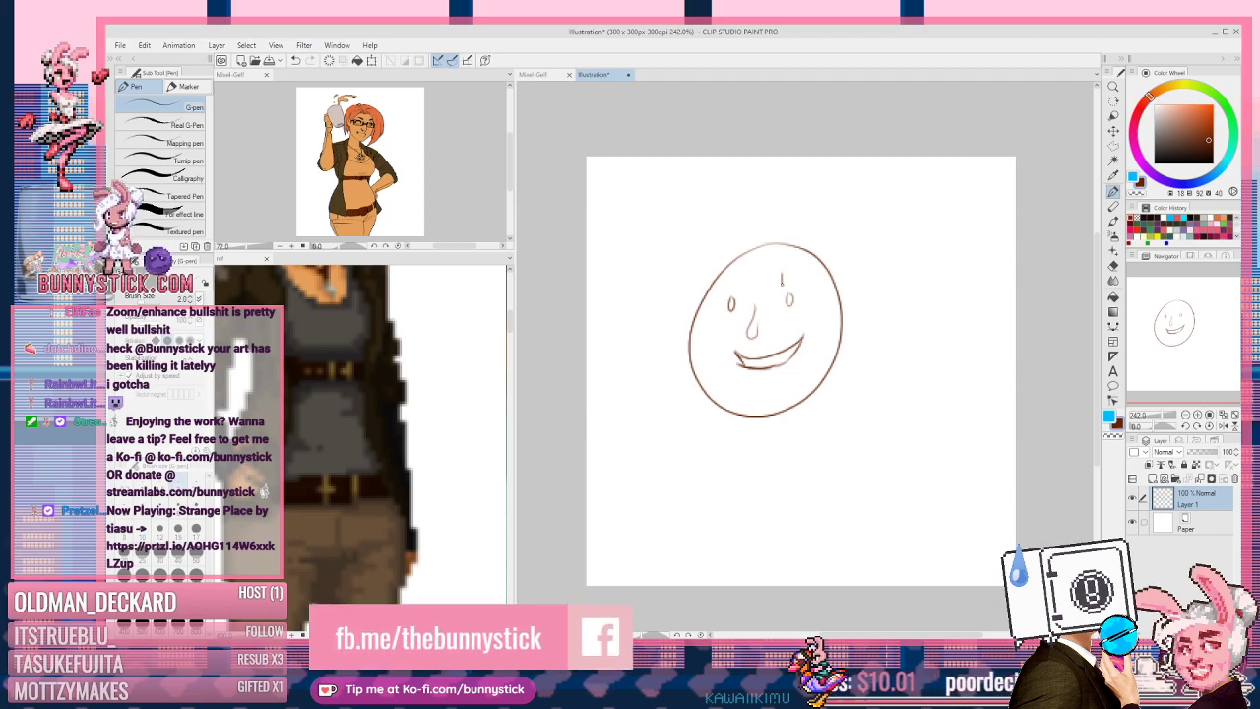
pyautogui.moveTo(782, 274)
pyautogui.mouseDown()
pyautogui.moveTo(808, 276)
pyautogui.moveTo(794, 286)
pyautogui.mouseUp()
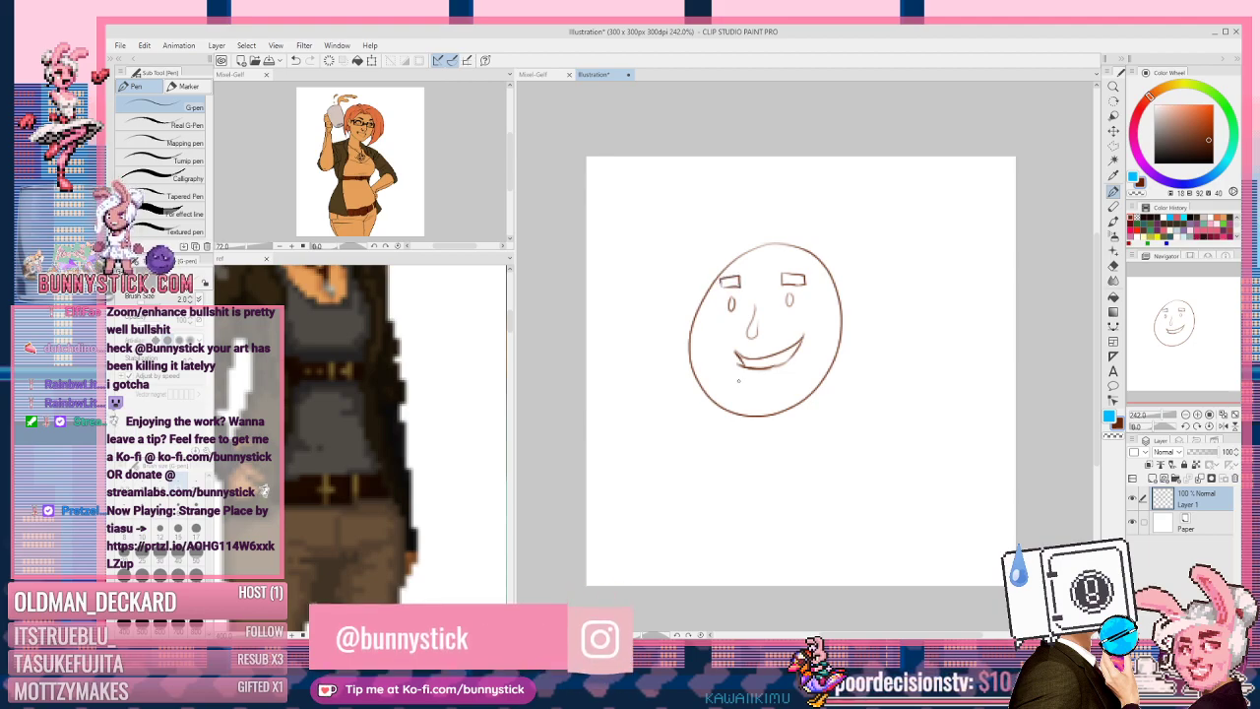
# Step: Sketch a rounded neck curve beneath the face after undoing two chin attempts
pyautogui.moveTo(730, 416)
pyautogui.mouseDown()
pyautogui.moveTo(717, 429)
pyautogui.moveTo(760, 421)
pyautogui.mouseUp()
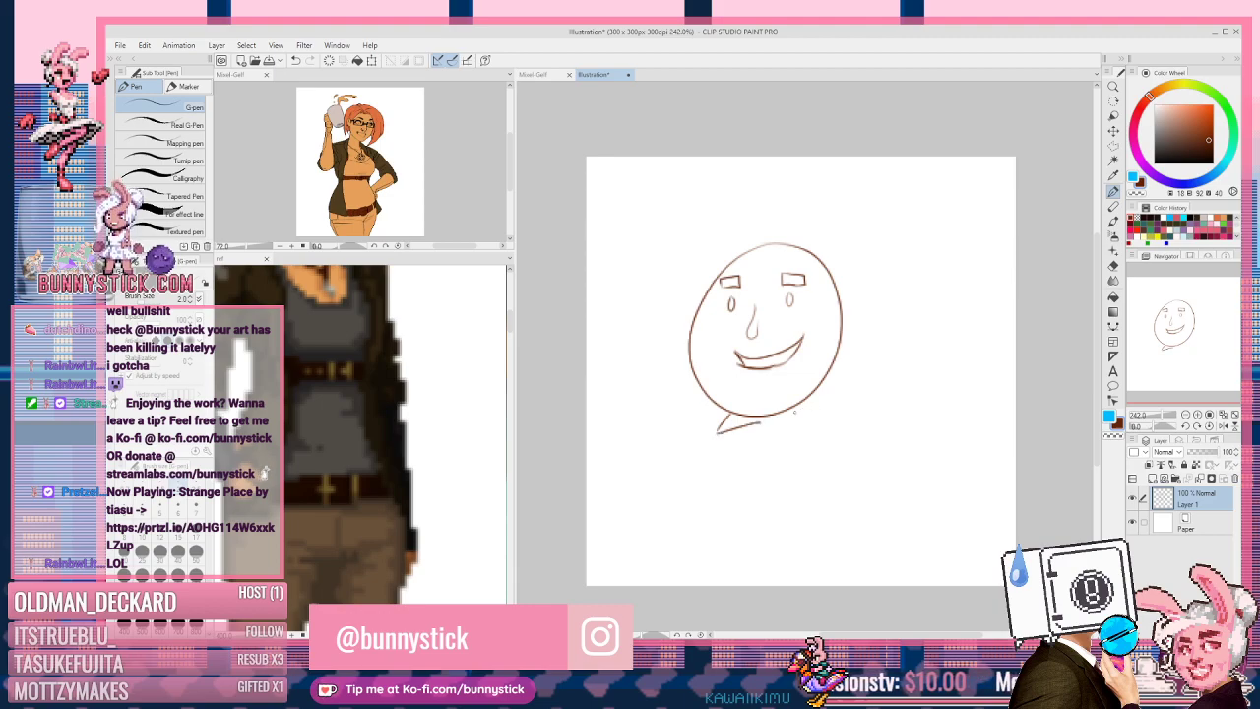
pyautogui.hotkey('ctrl', 'z')
pyautogui.hotkey('ctrl', 'z')
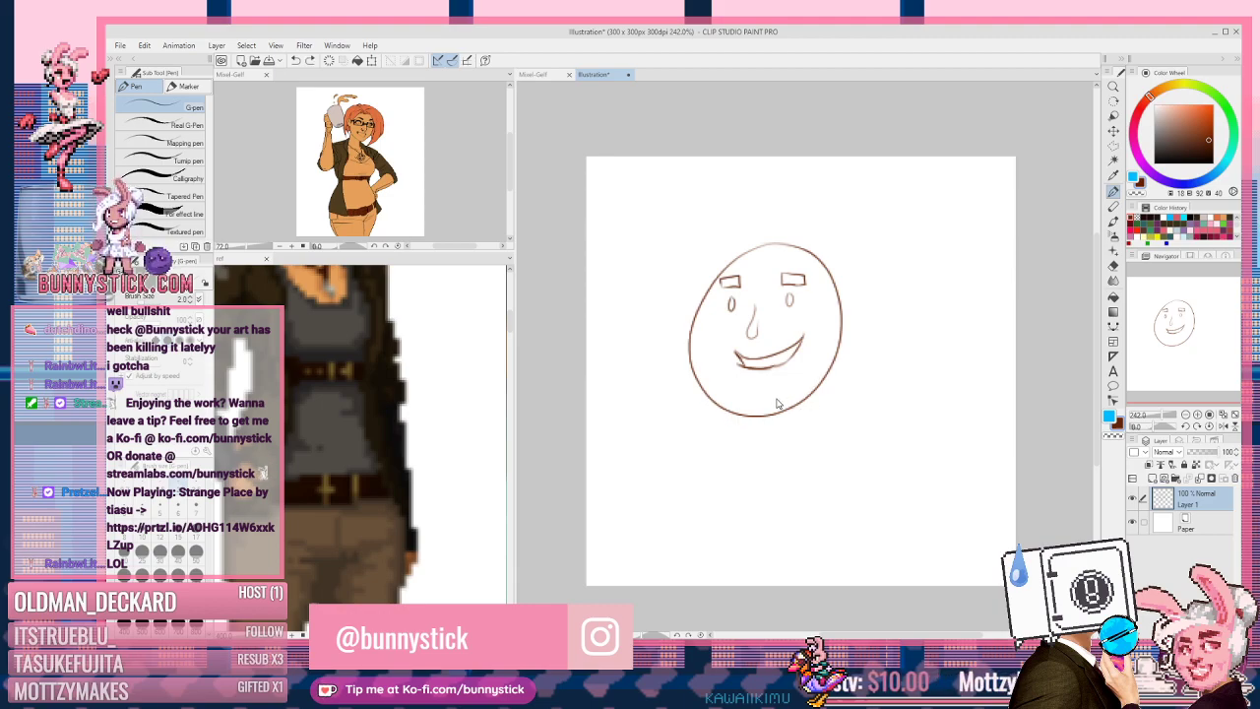
pyautogui.moveTo(742, 419)
pyautogui.mouseDown()
pyautogui.moveTo(739, 442)
pyautogui.moveTo(778, 437)
pyautogui.moveTo(766, 439)
pyautogui.mouseUp()
pyautogui.hotkey('ctrl', 'z')
pyautogui.hotkey('ctrl', 'z')
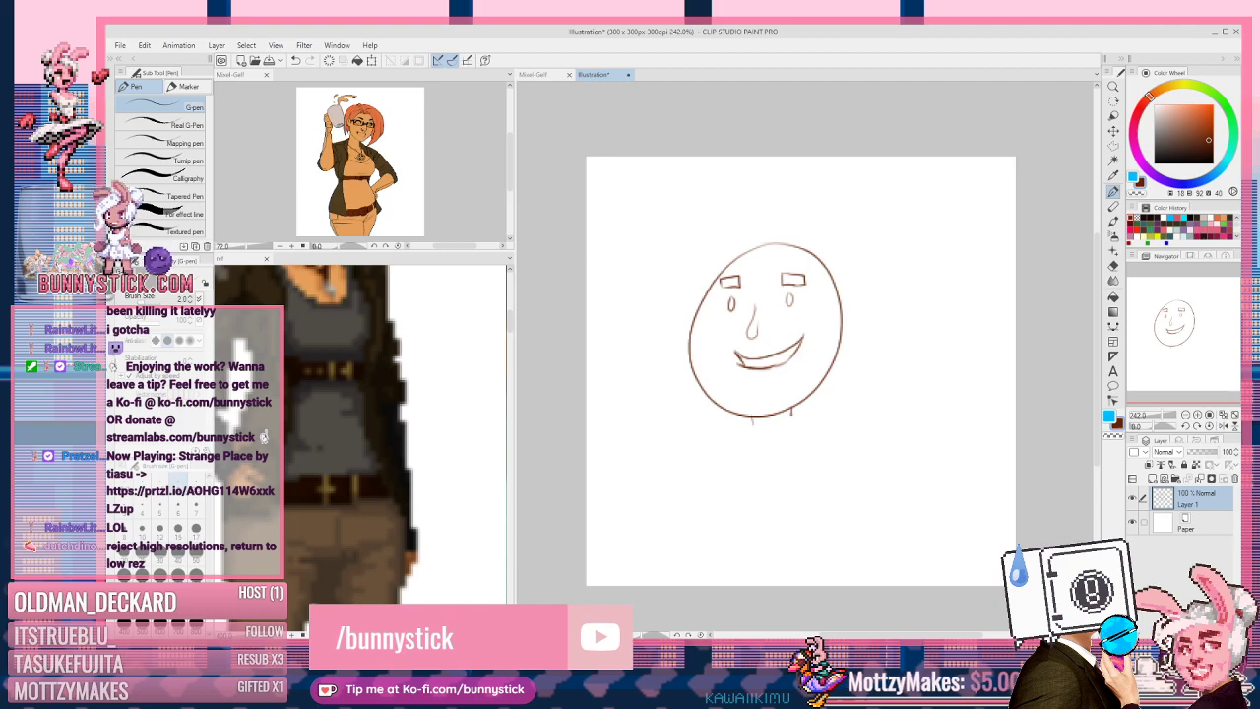
pyautogui.moveTo(742, 421); pyautogui.dragTo(809, 413)
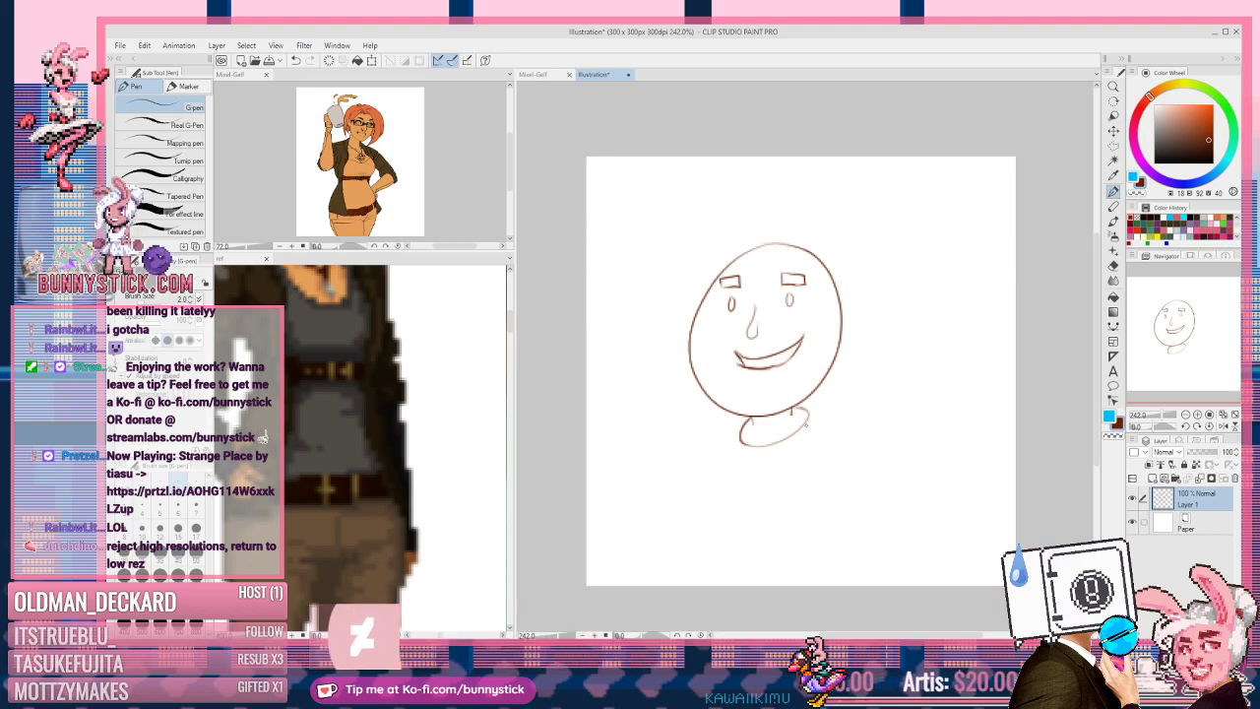
# Step: Draw zigzag hair spikes across the top of the head, redoing the last spikes
pyautogui.moveTo(733, 255); pyautogui.dragTo(701, 220)
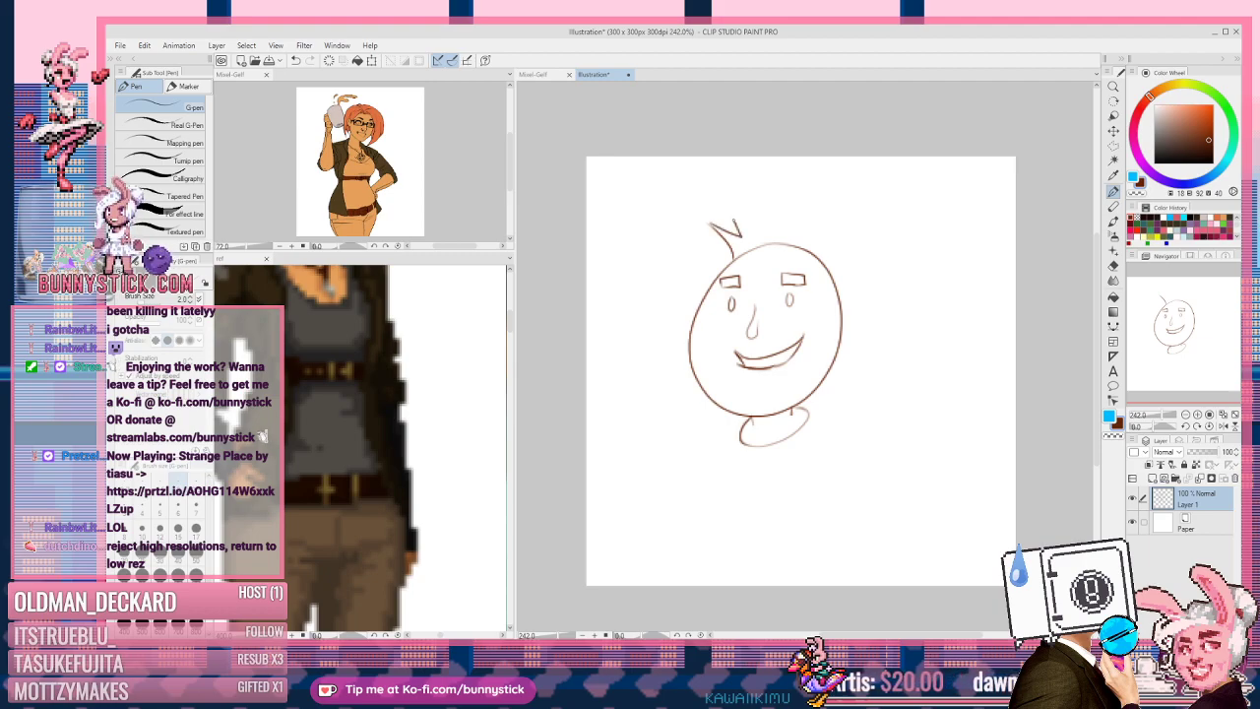
pyautogui.moveTo(771, 234)
pyautogui.mouseDown()
pyautogui.moveTo(765, 216)
pyautogui.moveTo(775, 237)
pyautogui.moveTo(784, 218)
pyautogui.mouseUp()
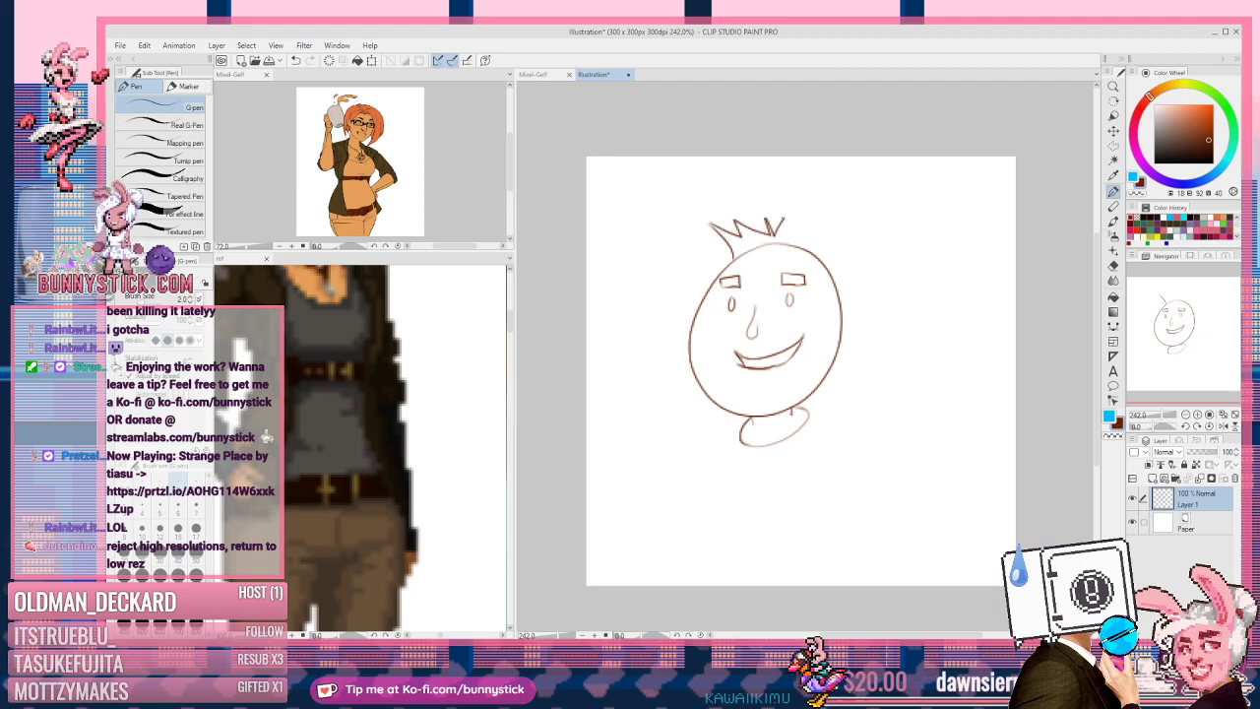
pyautogui.hotkey('ctrl', 'z')
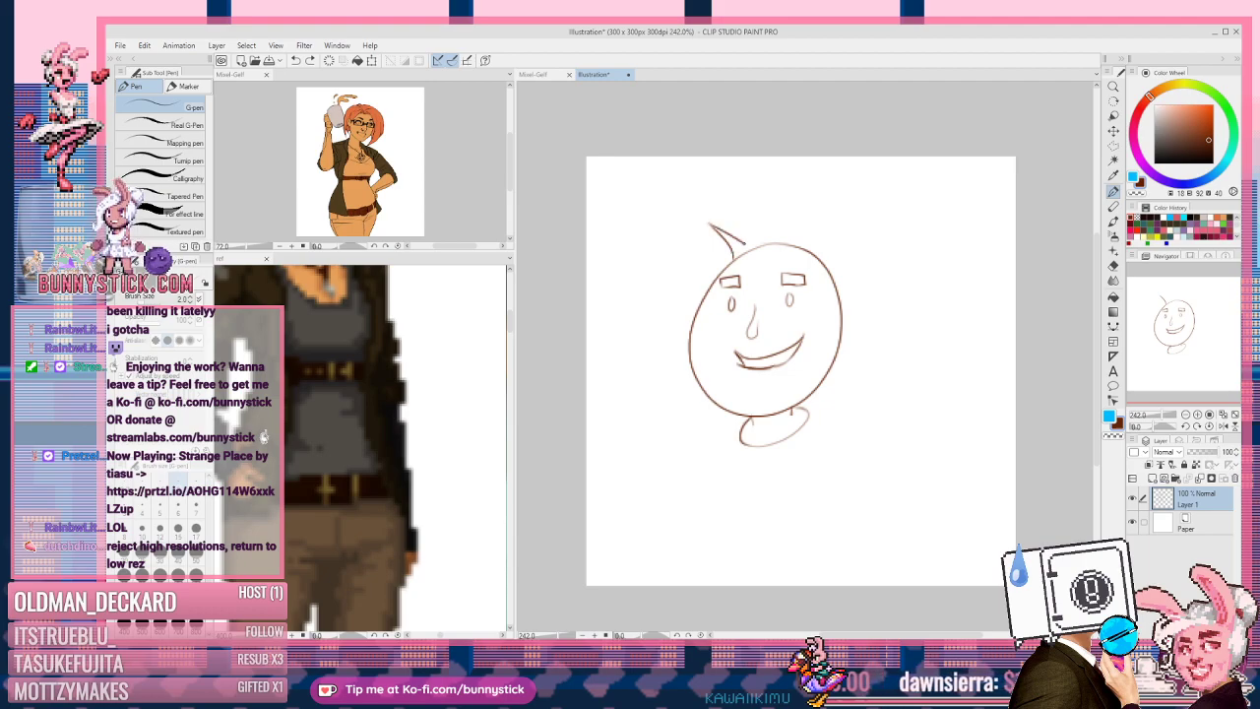
pyautogui.moveTo(750, 231); pyautogui.dragTo(817, 230)
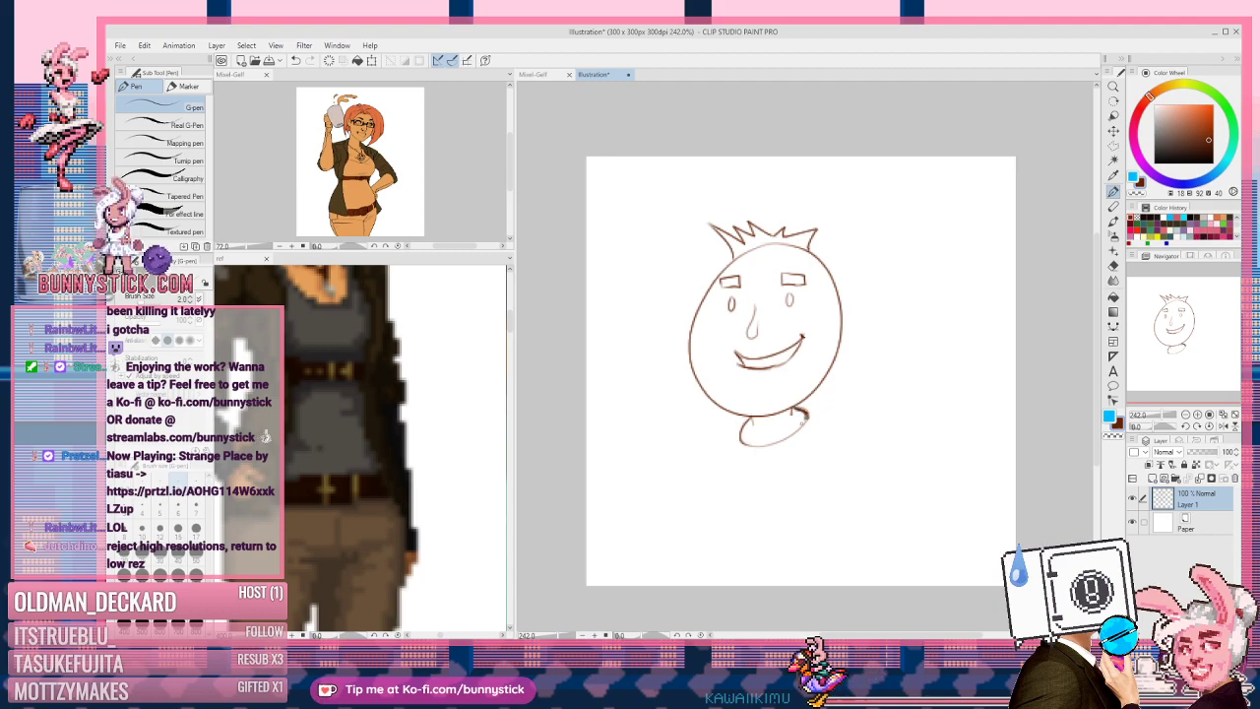
pyautogui.hotkey('ctrl', 'z')
pyautogui.hotkey('ctrl', 'z')
pyautogui.hotkey('ctrl', 'z')
pyautogui.hotkey('ctrl', 'z')
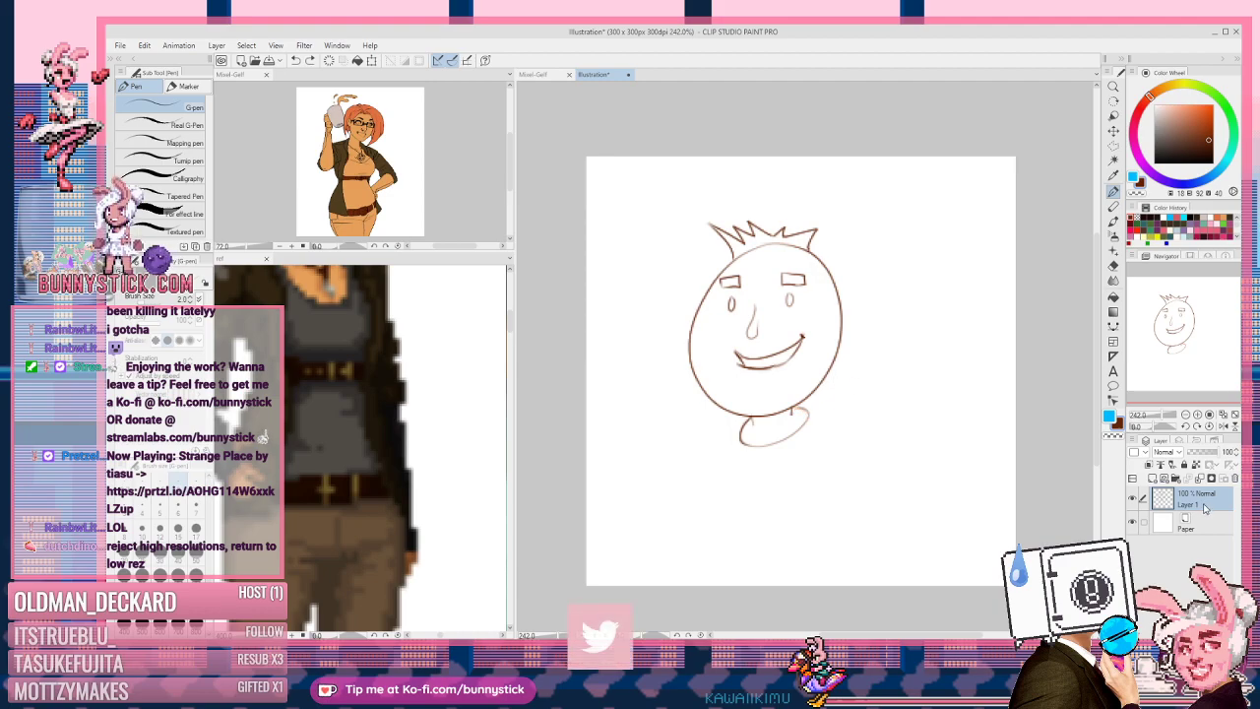
# Step: Cancel the Save dialog and zoom in twice on the face sketch
pyautogui.hotkey('ctrl', 's')
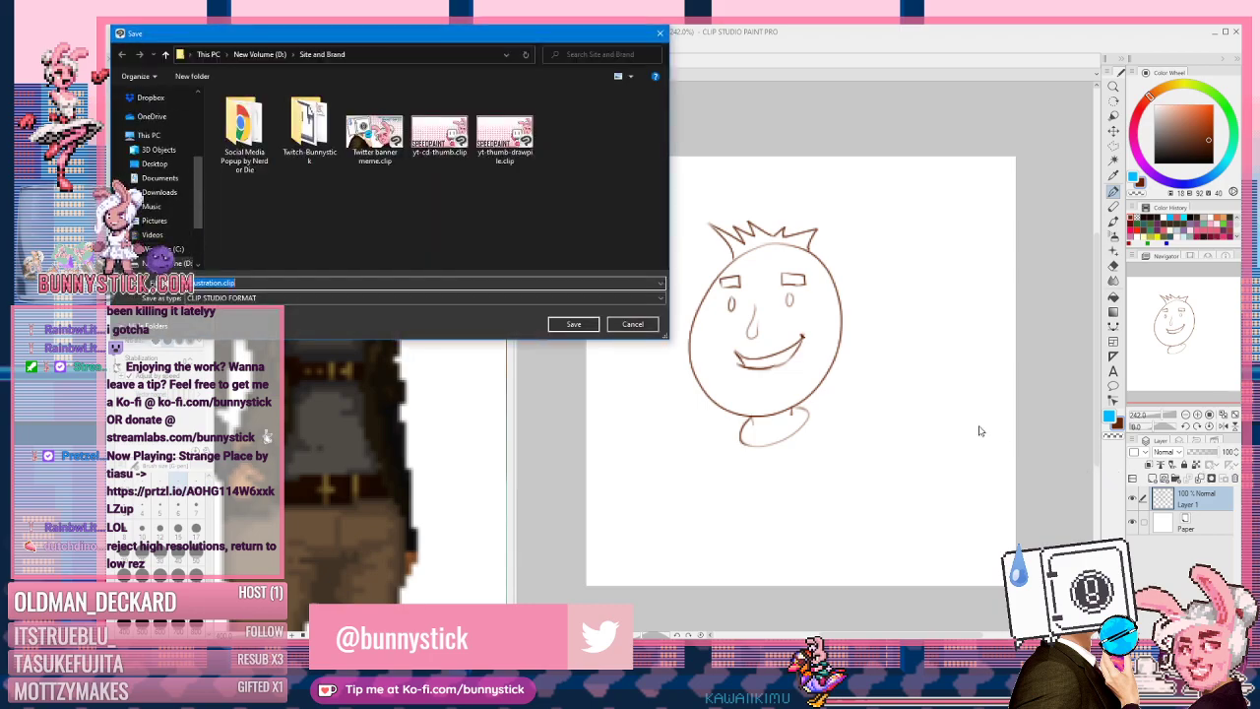
pyautogui.click(633, 324)
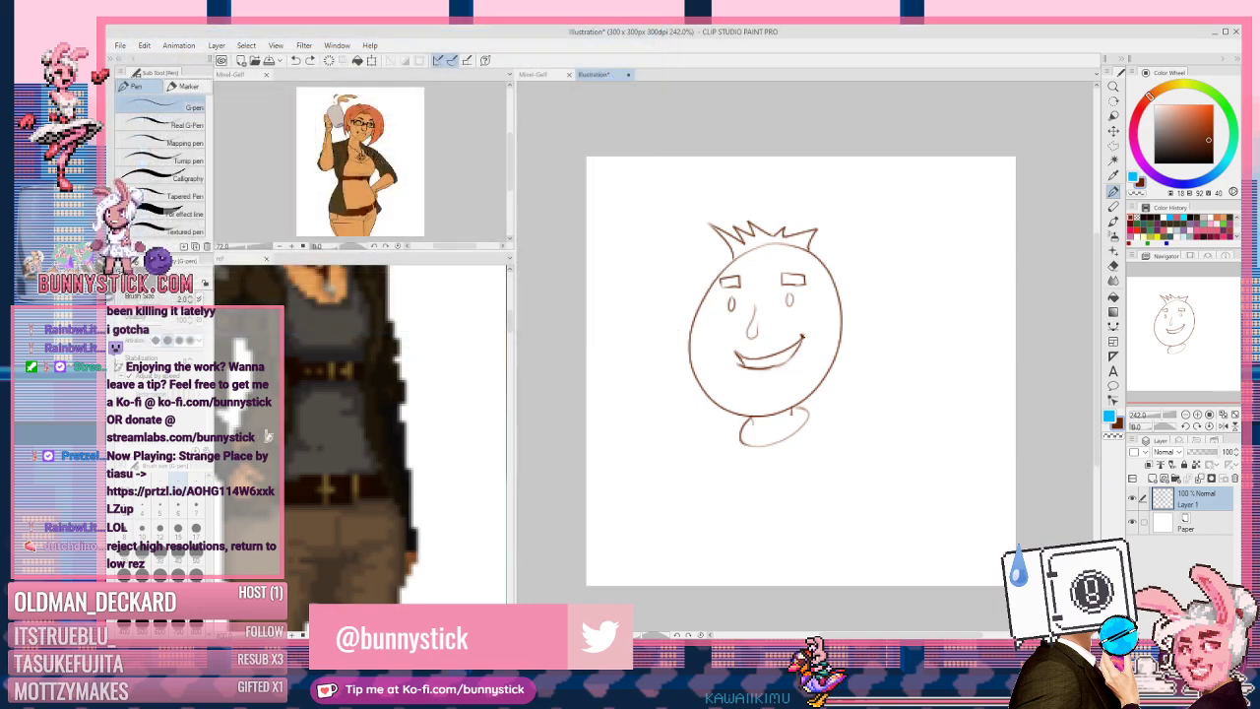
pyautogui.scroll(1, 707, 327)
pyautogui.scroll(1, 719, 325)
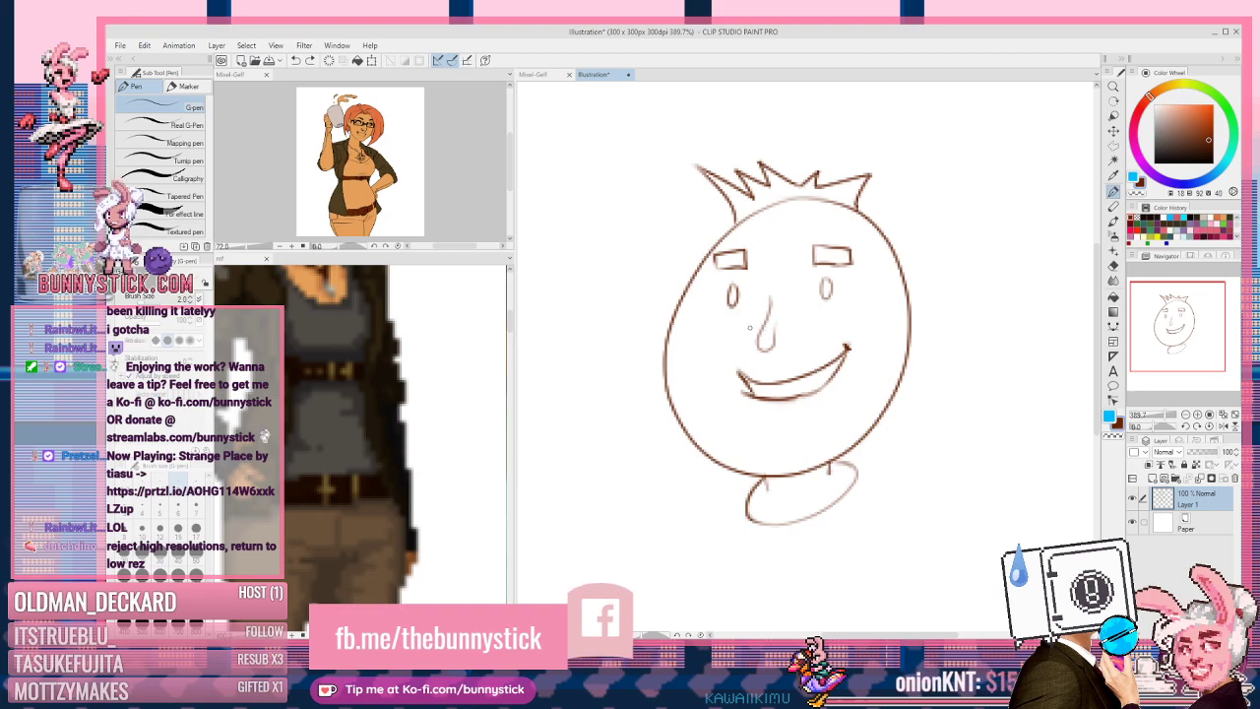
pyautogui.rightClick(1196, 508)
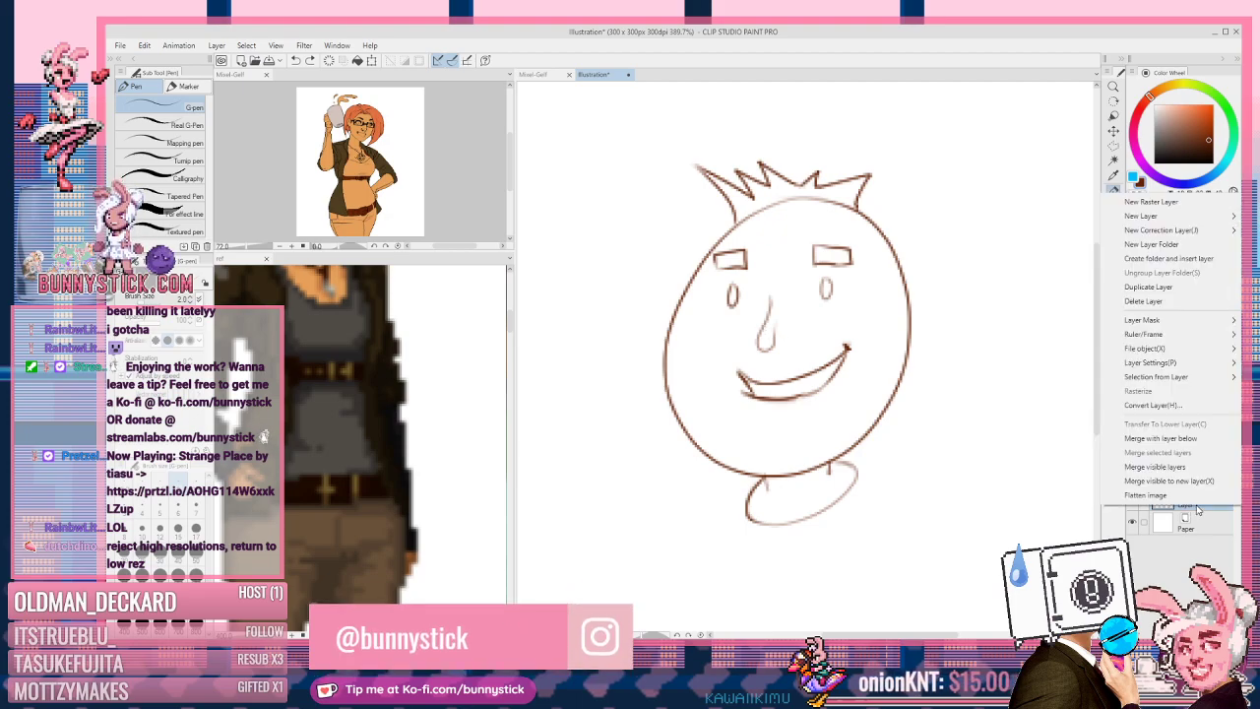
pyautogui.click(1189, 286)
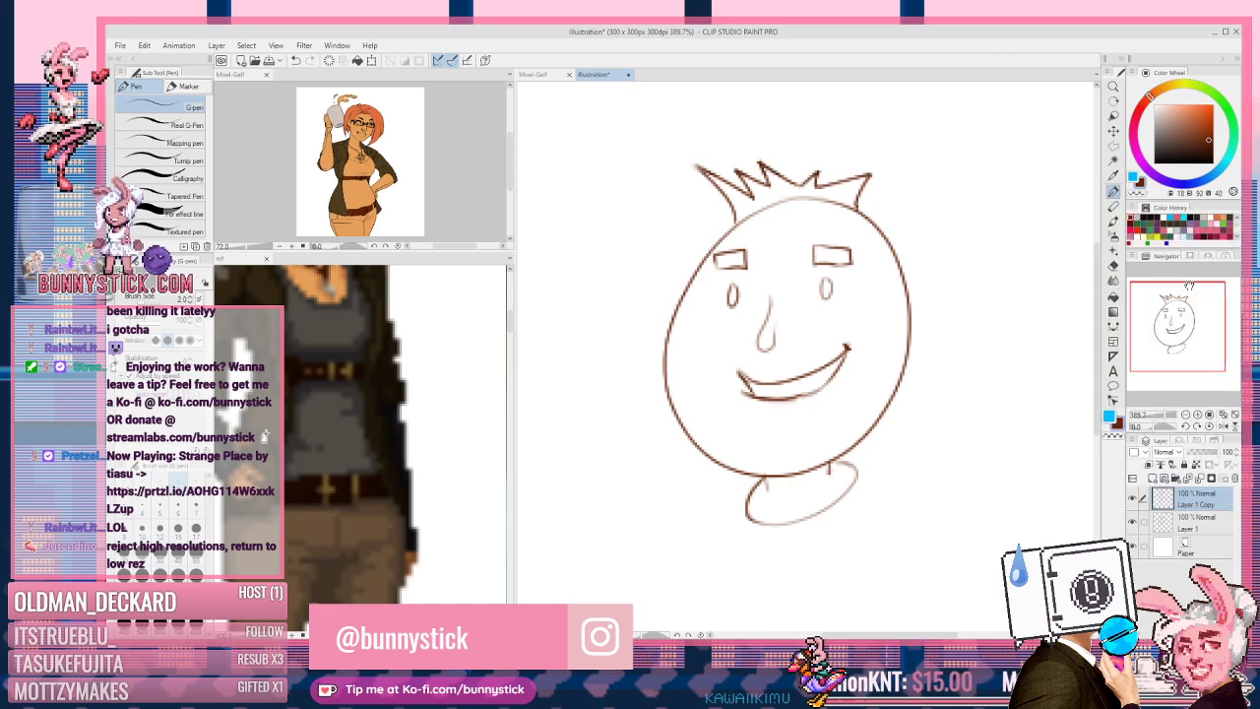
pyautogui.click(1165, 452)
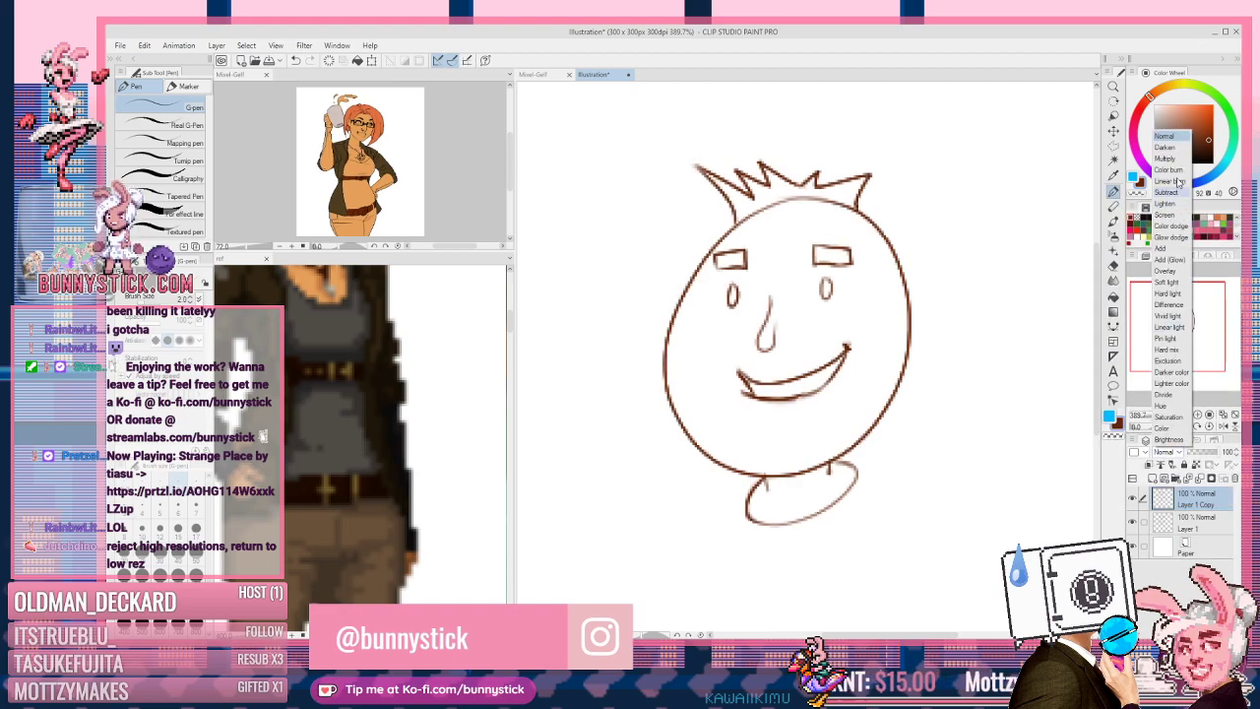
pyautogui.click(1165, 158)
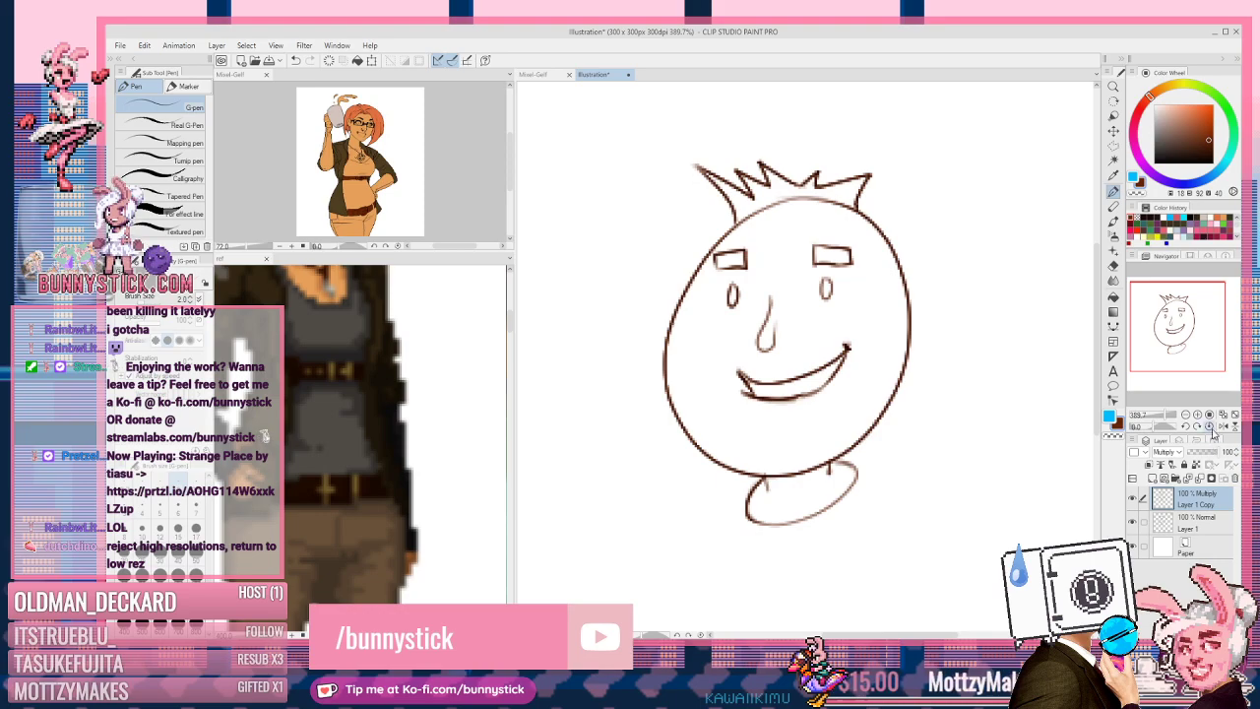
pyautogui.click(1198, 477)
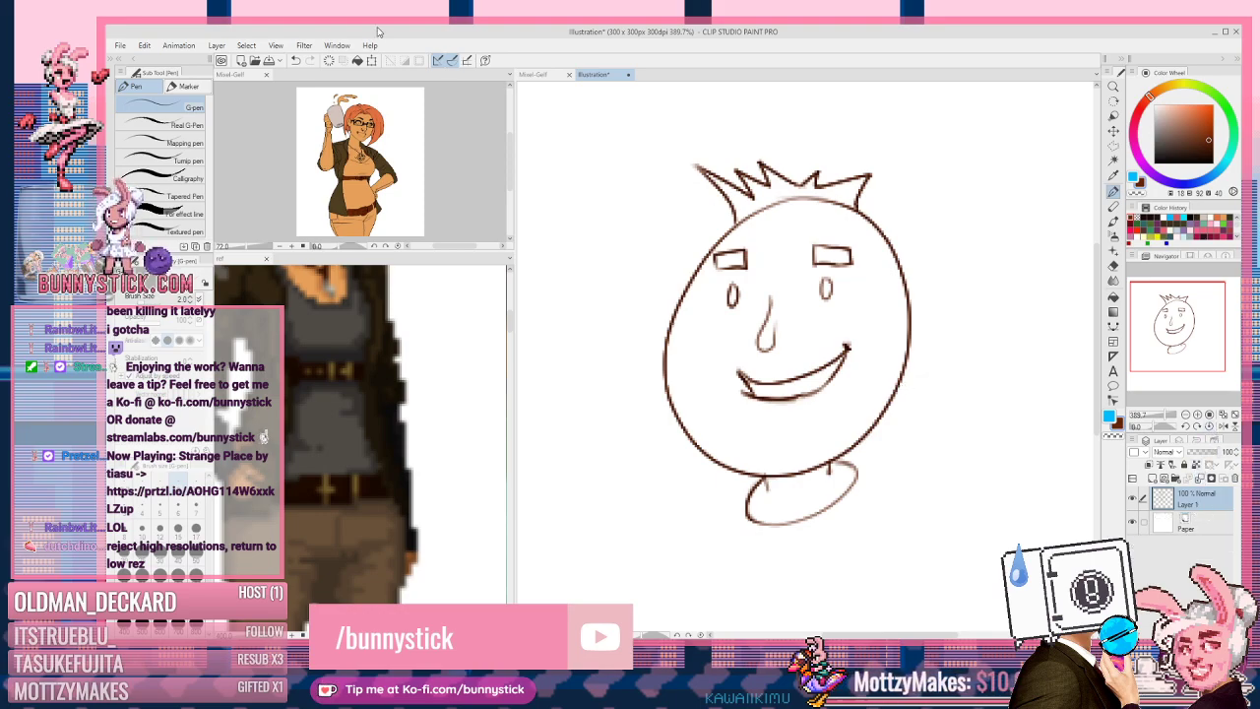
# Step: Open Filter > Correct line > Adjust line width with Process set to Narrow
pyautogui.click(337, 45)
pyautogui.moveTo(305, 47)
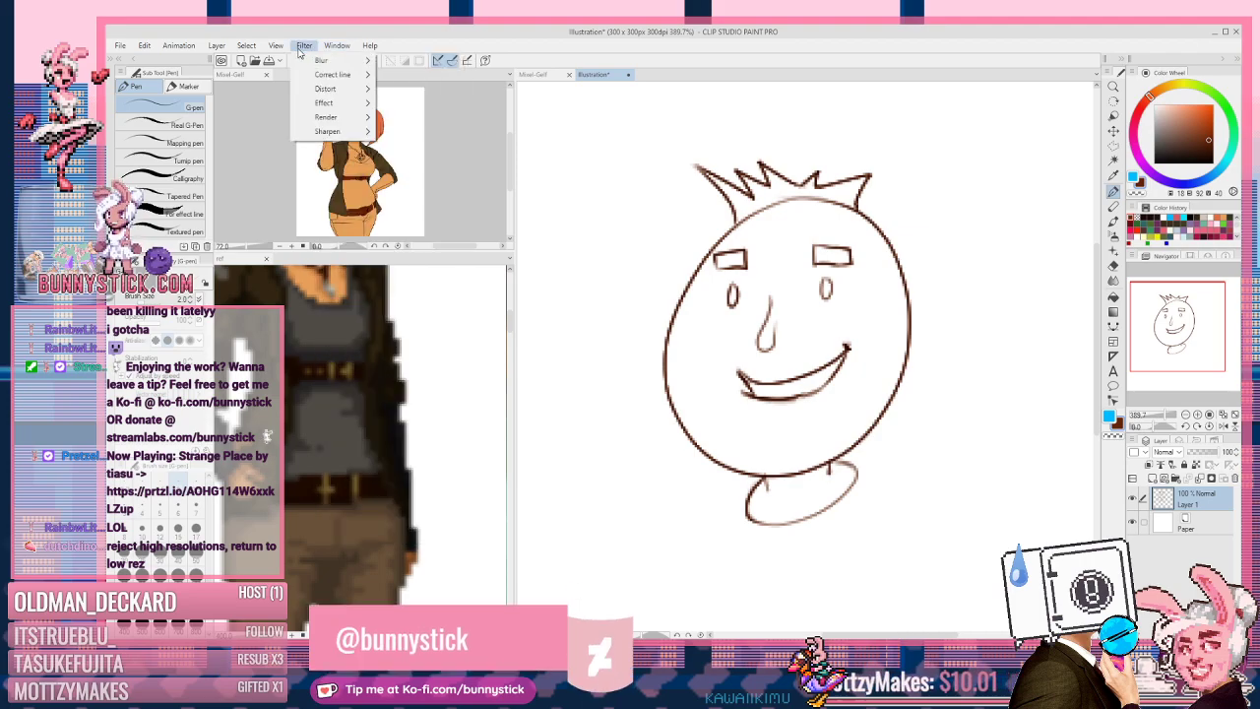
pyautogui.moveTo(320, 76)
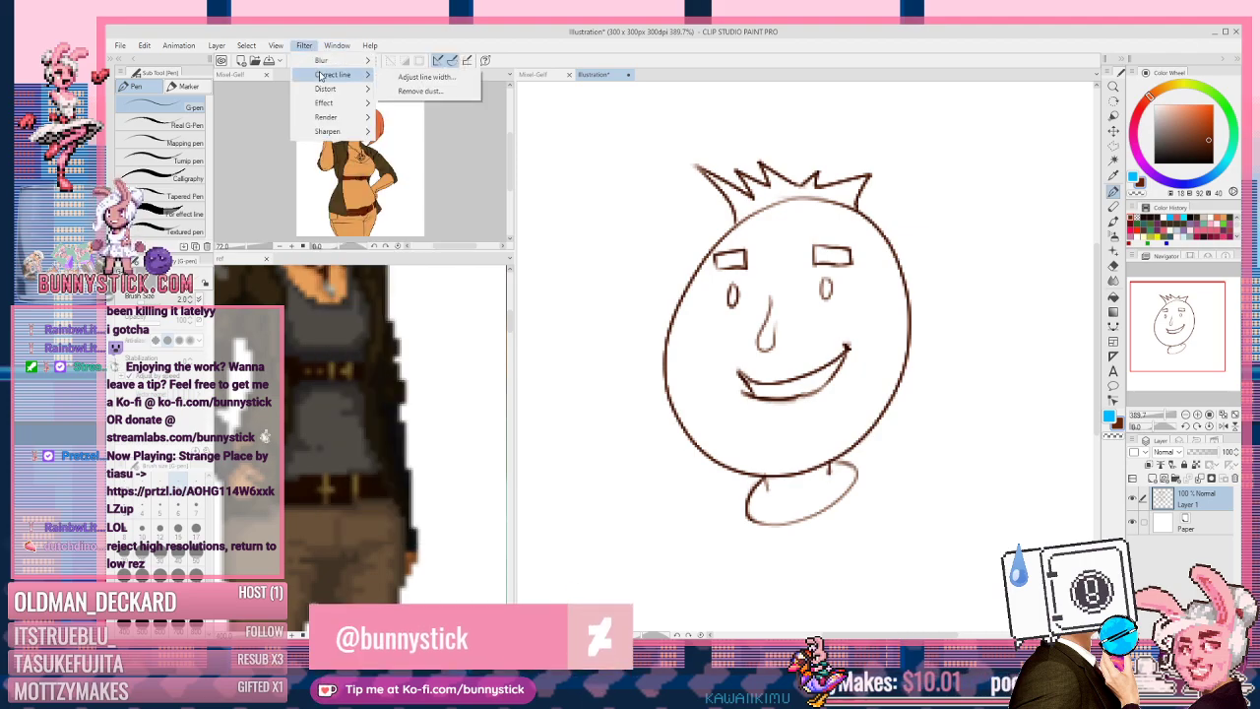
pyautogui.click(455, 81)
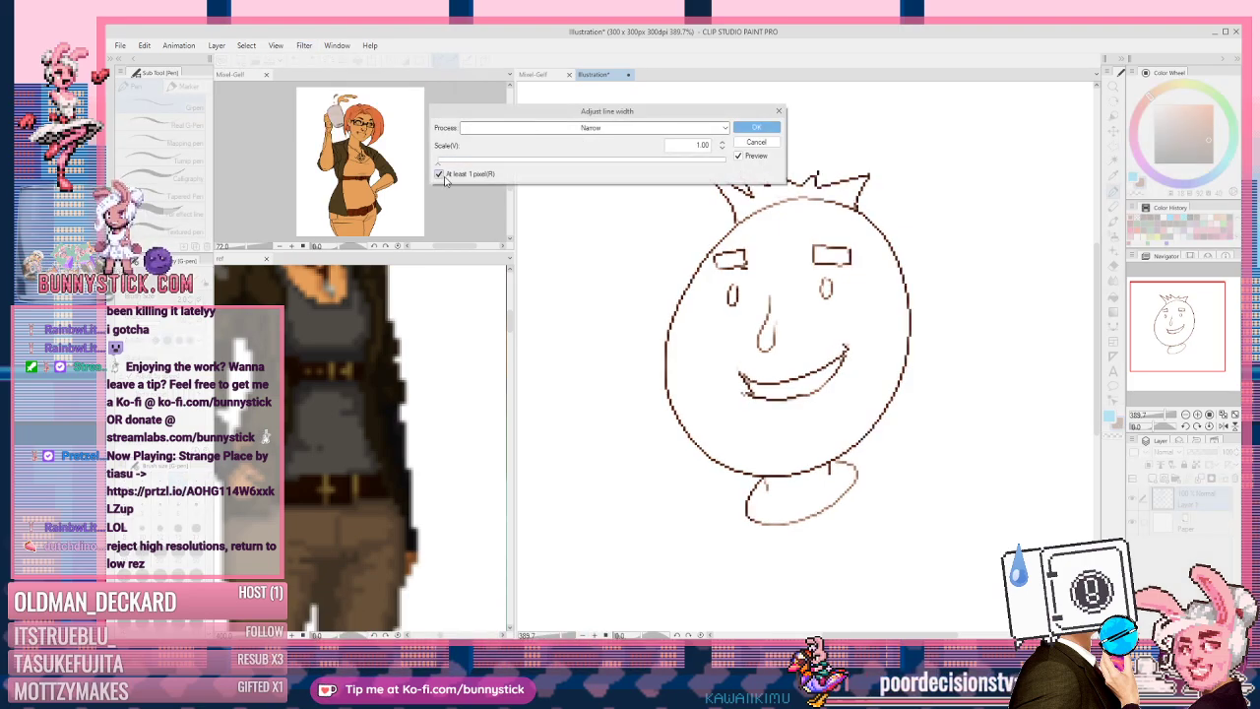
pyautogui.moveTo(547, 115); pyautogui.dragTo(684, 251)
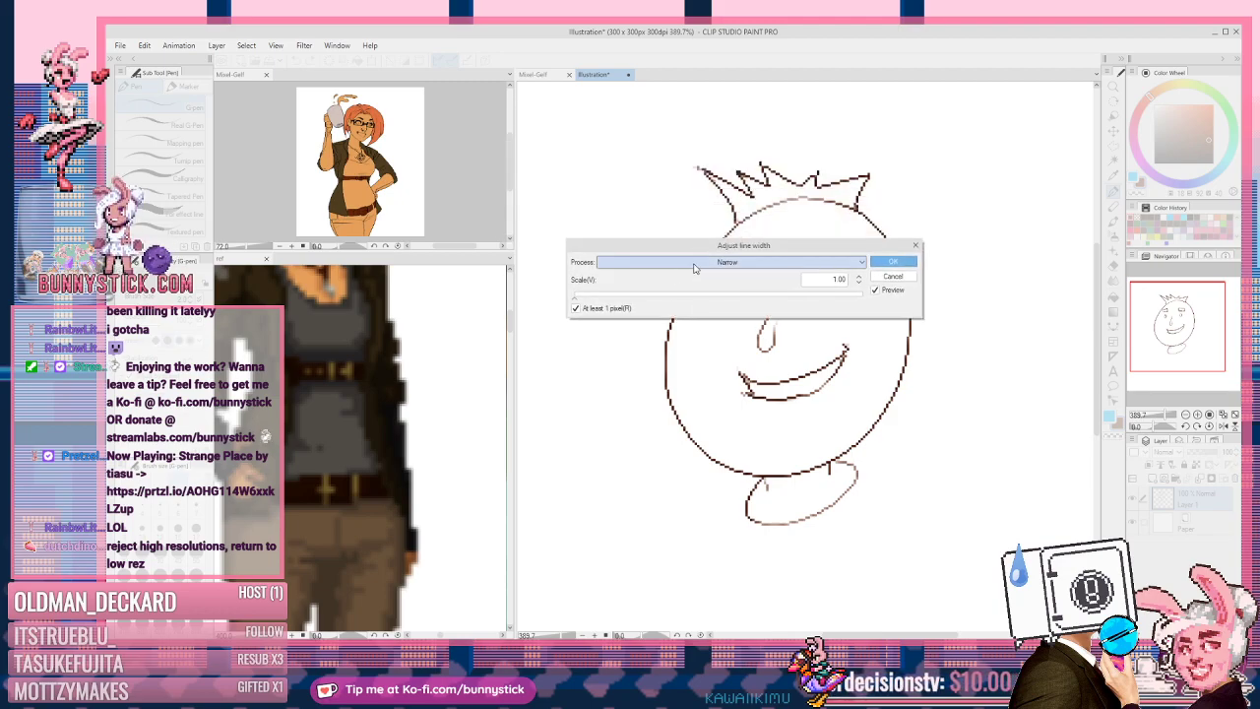
pyautogui.click(727, 267)
pyautogui.click(724, 267)
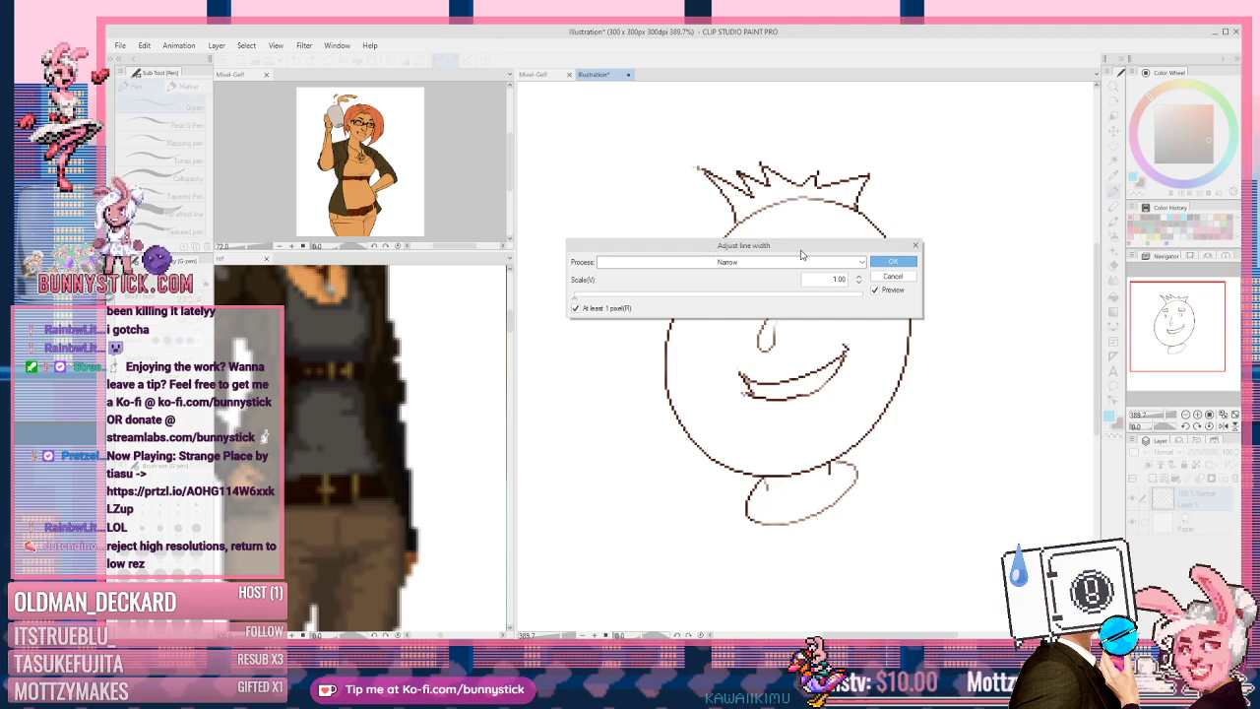
pyautogui.moveTo(649, 246); pyautogui.dragTo(595, 101)
# Step: Tick At least 1 pixel, test scales up to 20.00, then apply at Scale 1.00
pyautogui.click(521, 164)
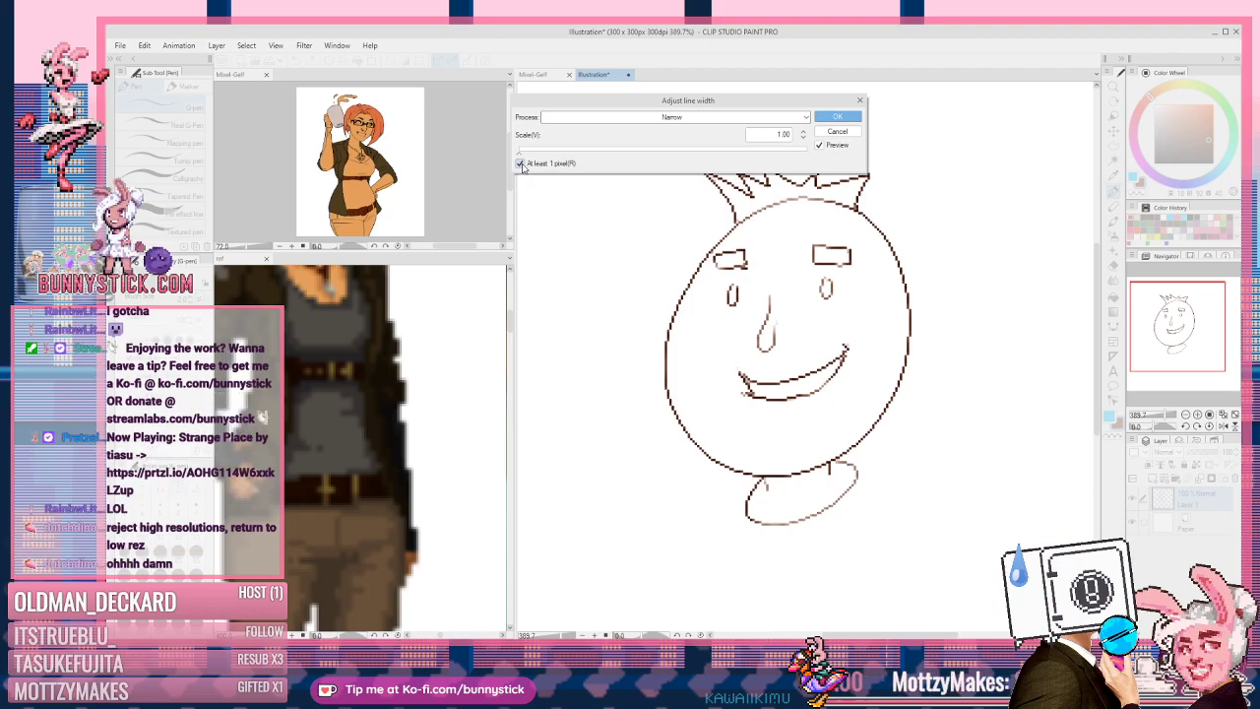
pyautogui.click(520, 164)
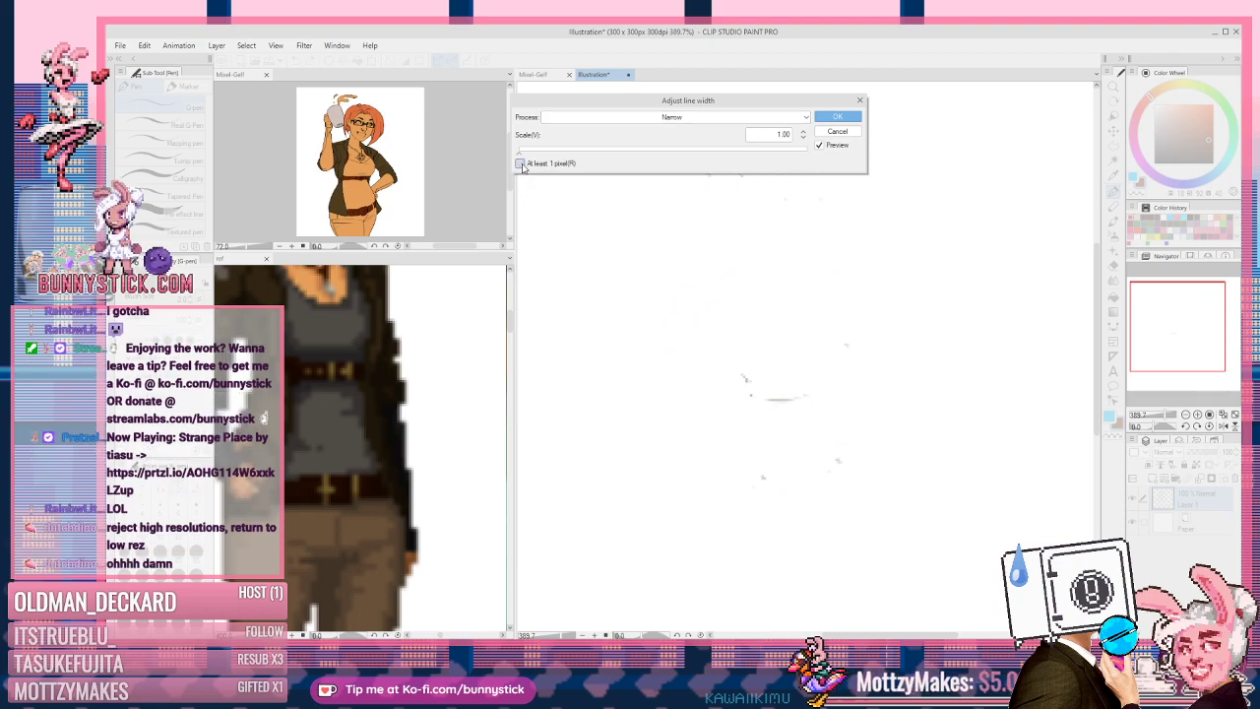
pyautogui.click(521, 163)
pyautogui.click(520, 164)
pyautogui.click(521, 164)
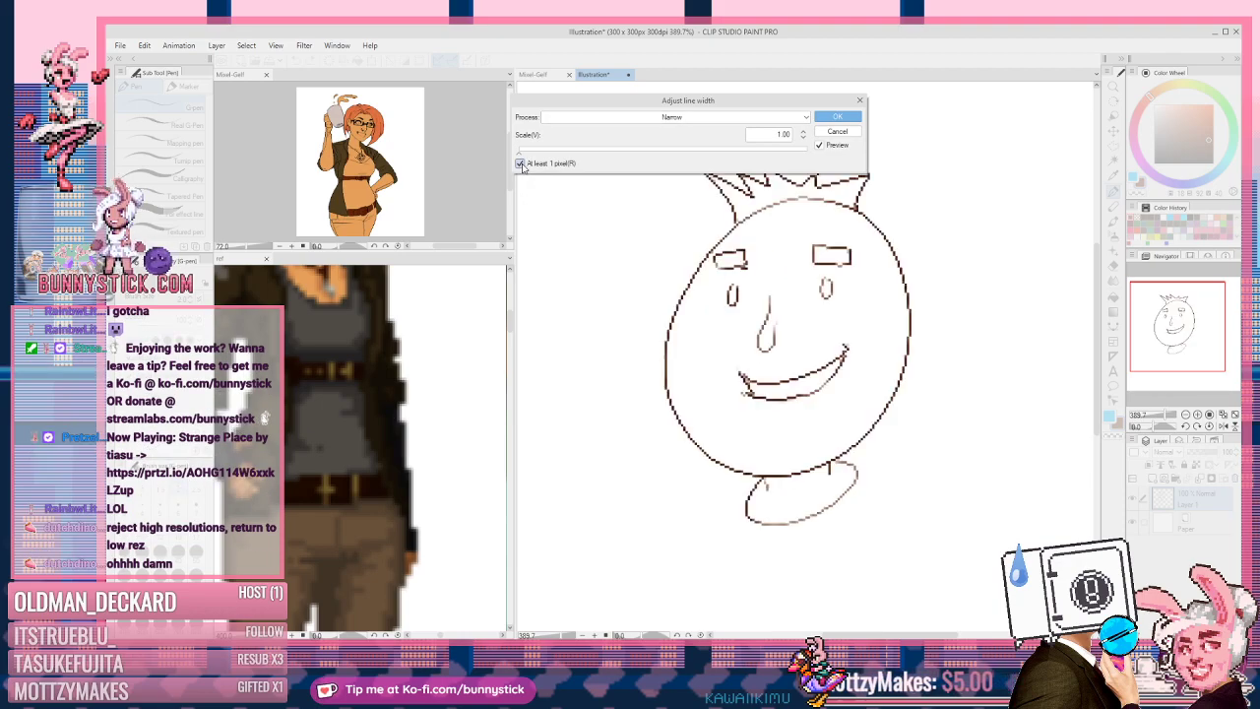
pyautogui.moveTo(536, 148); pyautogui.dragTo(706, 155)
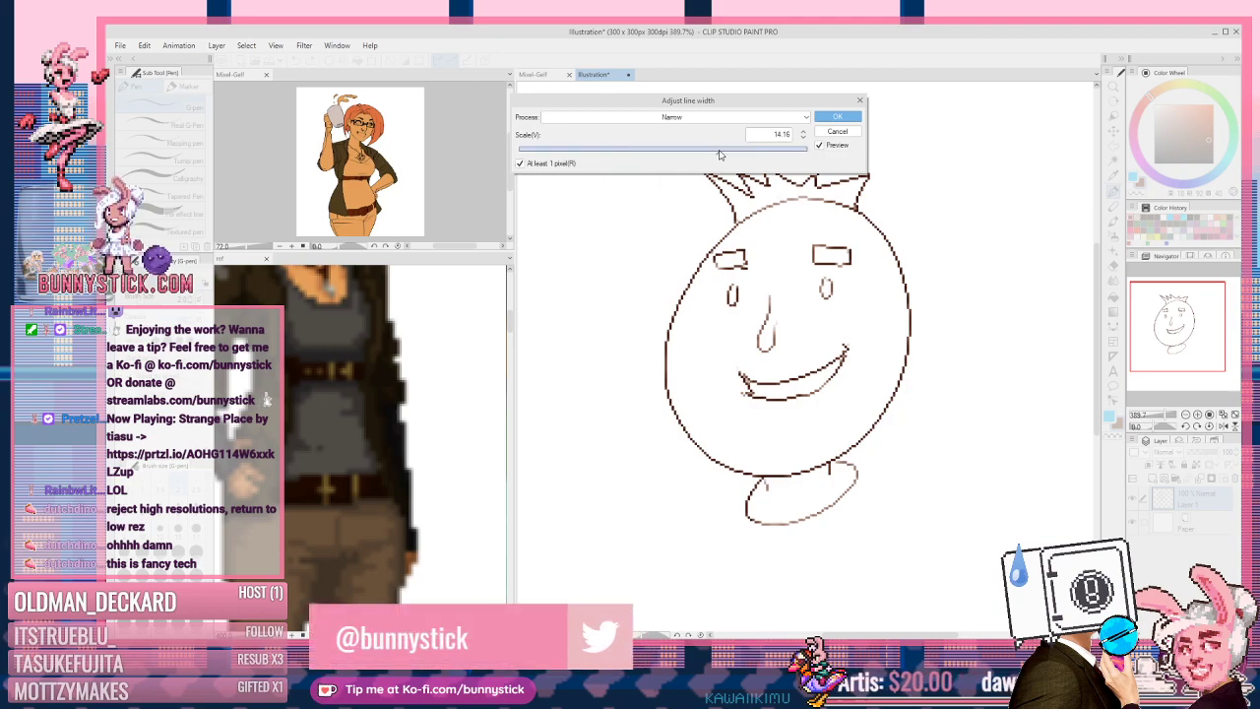
pyautogui.moveTo(786, 153); pyautogui.dragTo(522, 158)
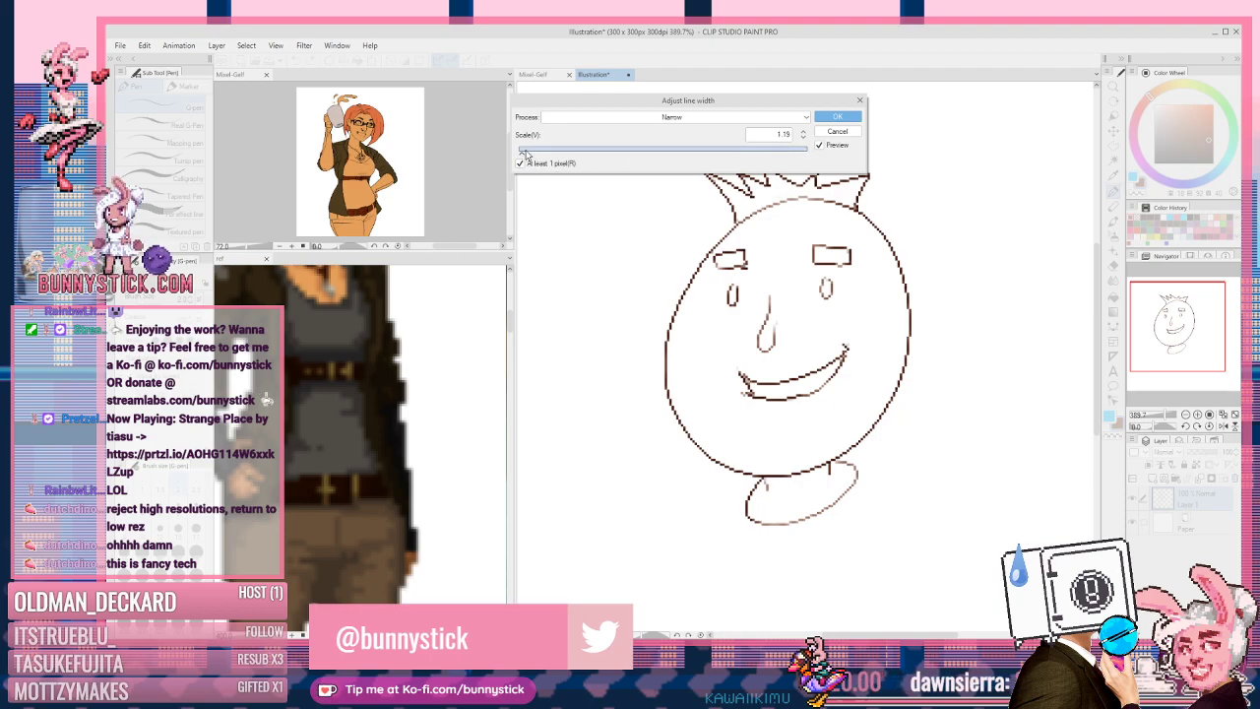
pyautogui.click(522, 153)
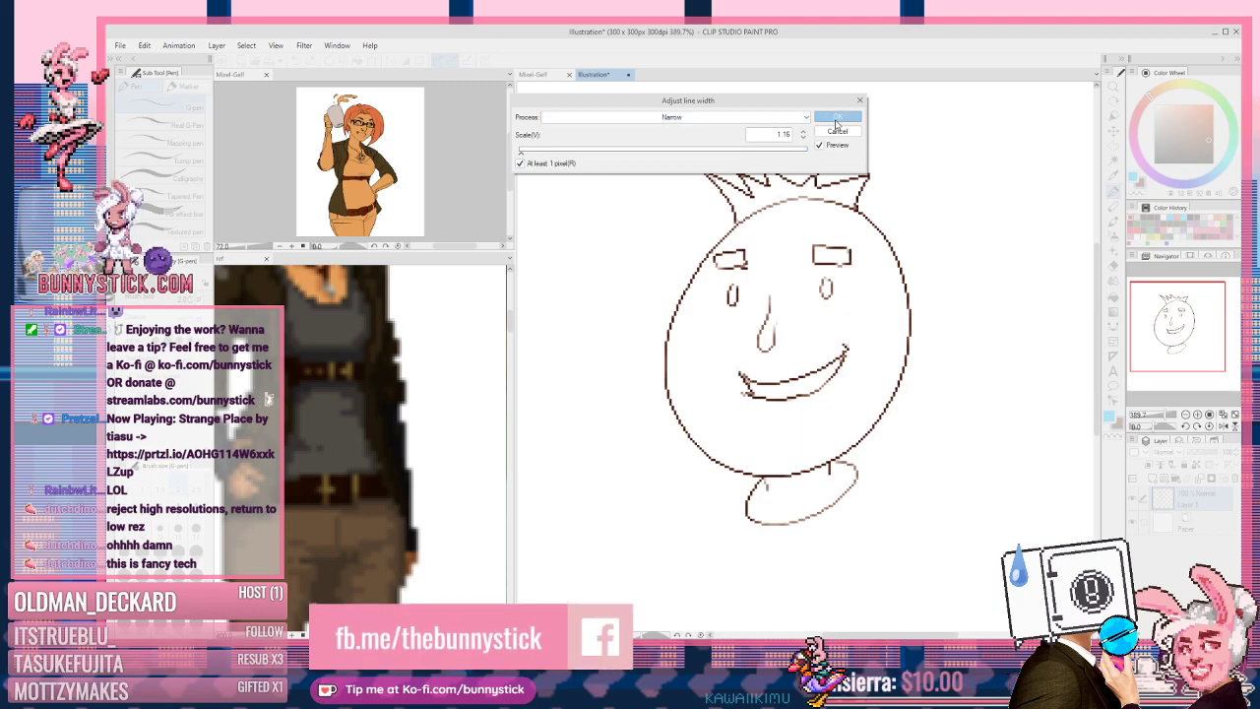
pyautogui.moveTo(524, 155); pyautogui.dragTo(836, 168)
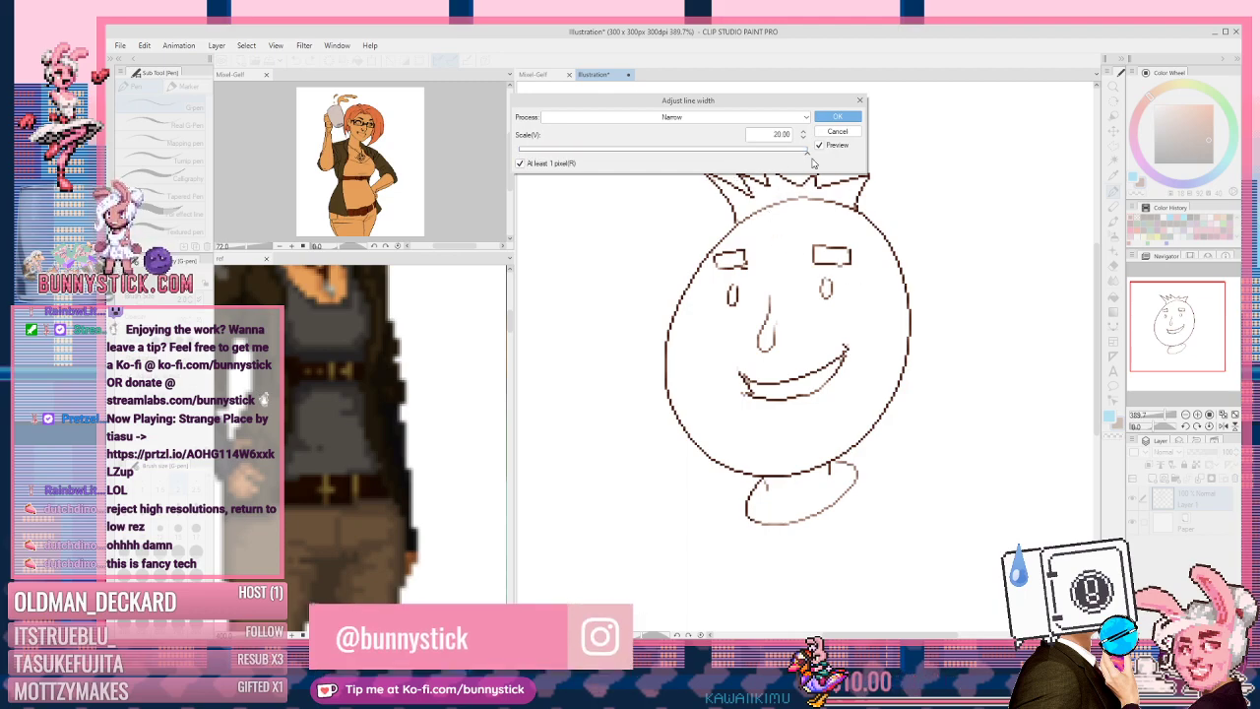
pyautogui.moveTo(808, 153); pyautogui.dragTo(498, 156)
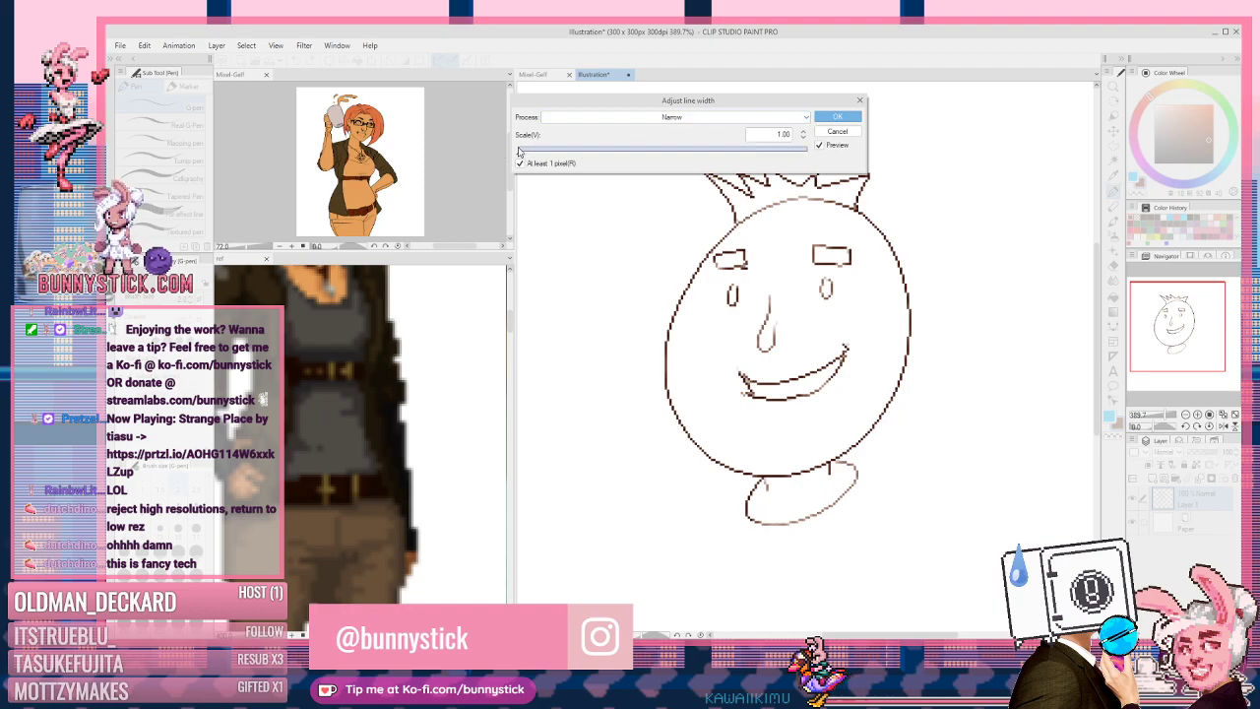
pyautogui.click(839, 116)
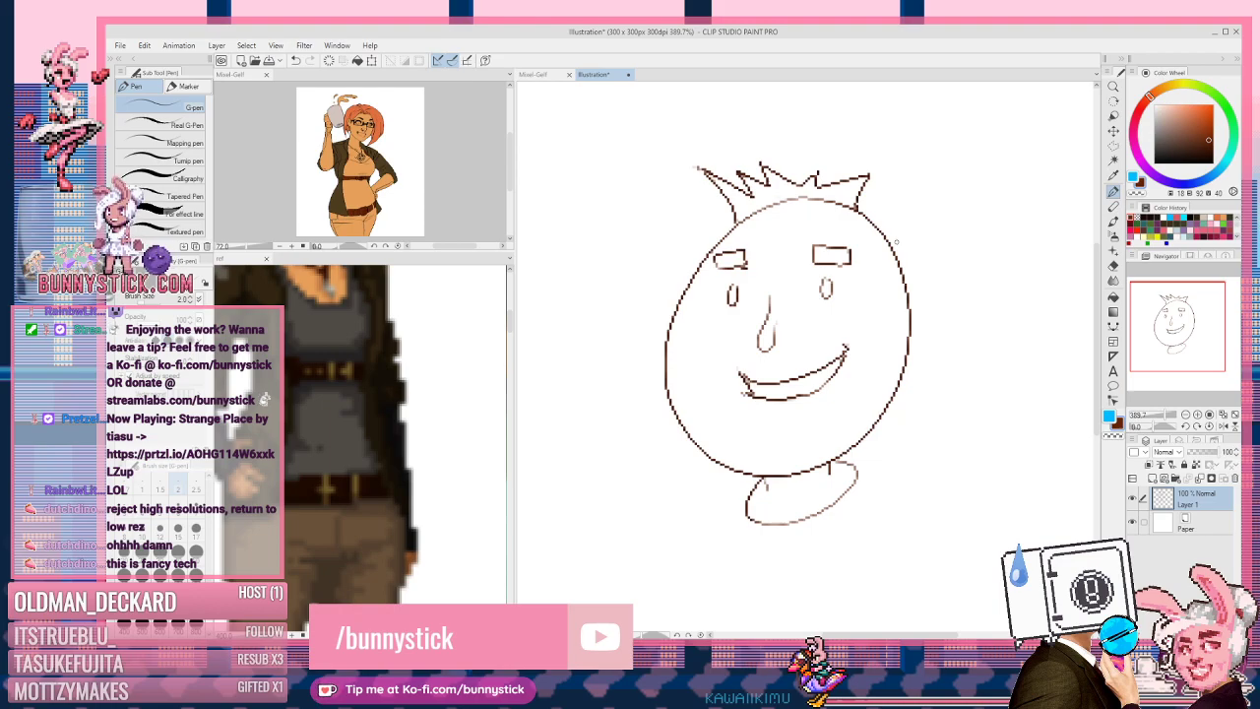
# Step: Zoom in to about 708% and choose the Marker group's Fill-in-mono pen
pyautogui.scroll(4, 800, 262)
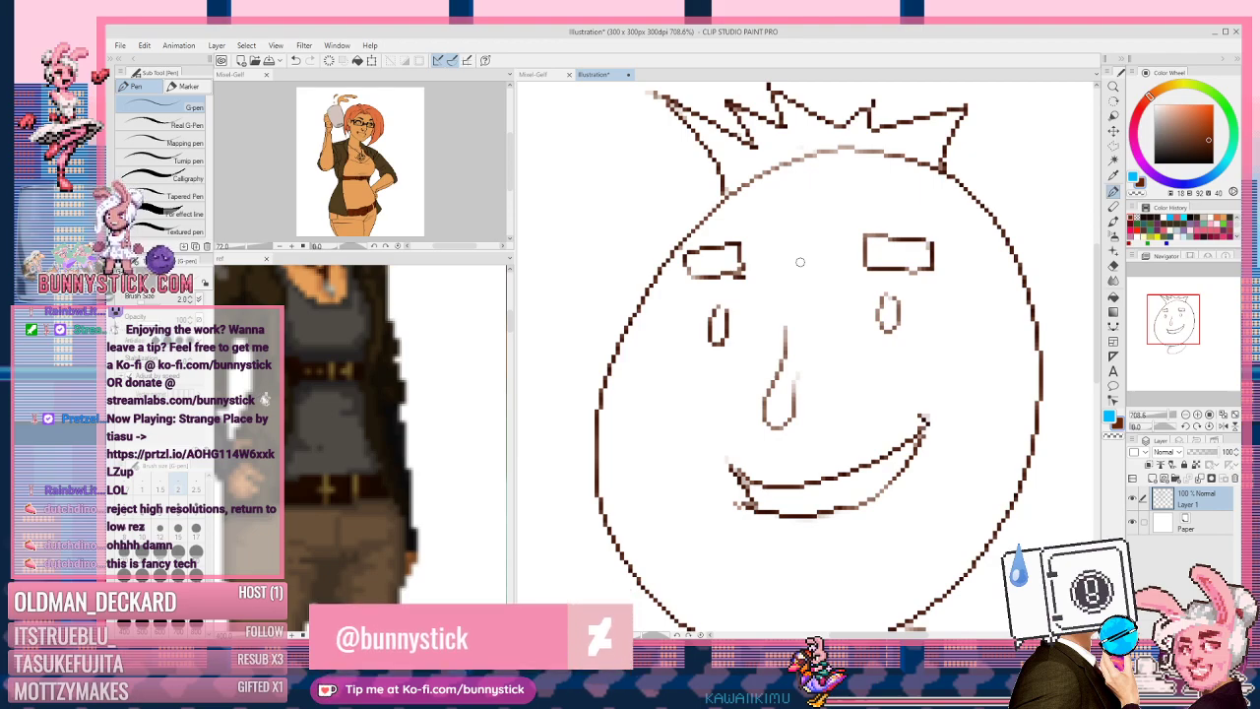
pyautogui.click(189, 85)
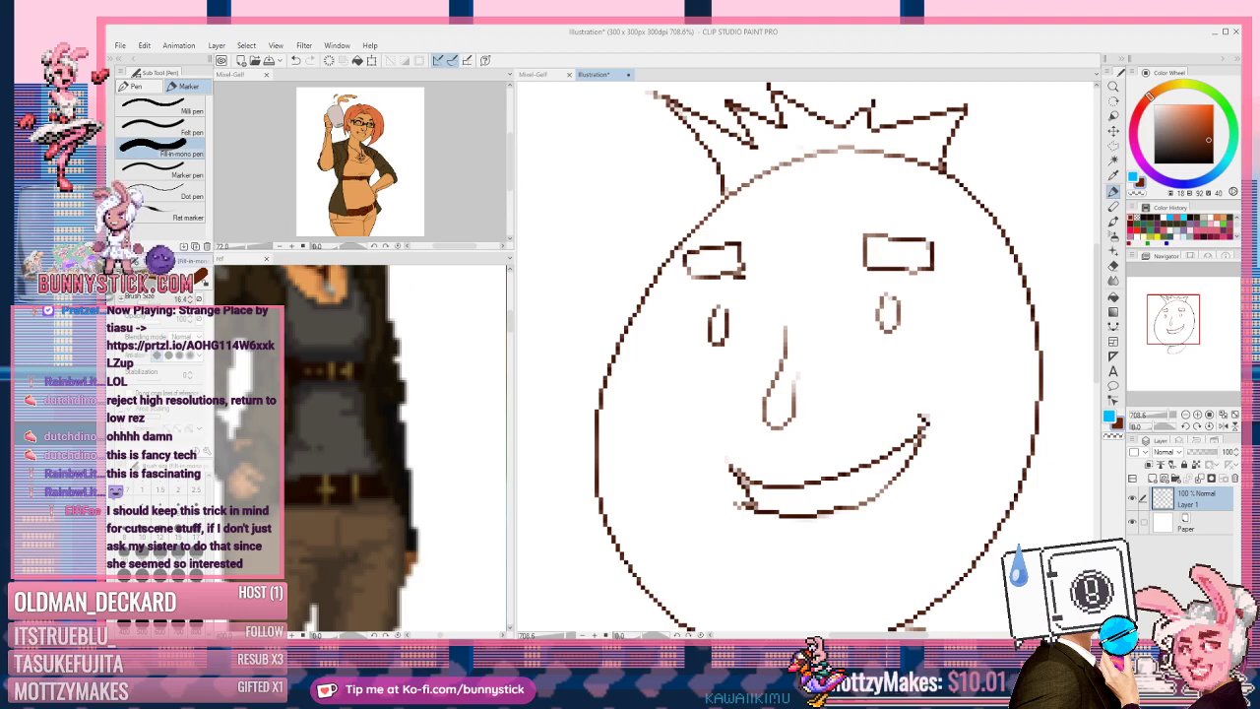
# Step: Float the brush settings, pick brown, enlarge the brush, and undo test dots over the eyes
pyautogui.moveTo(156, 261); pyautogui.dragTo(524, 110)
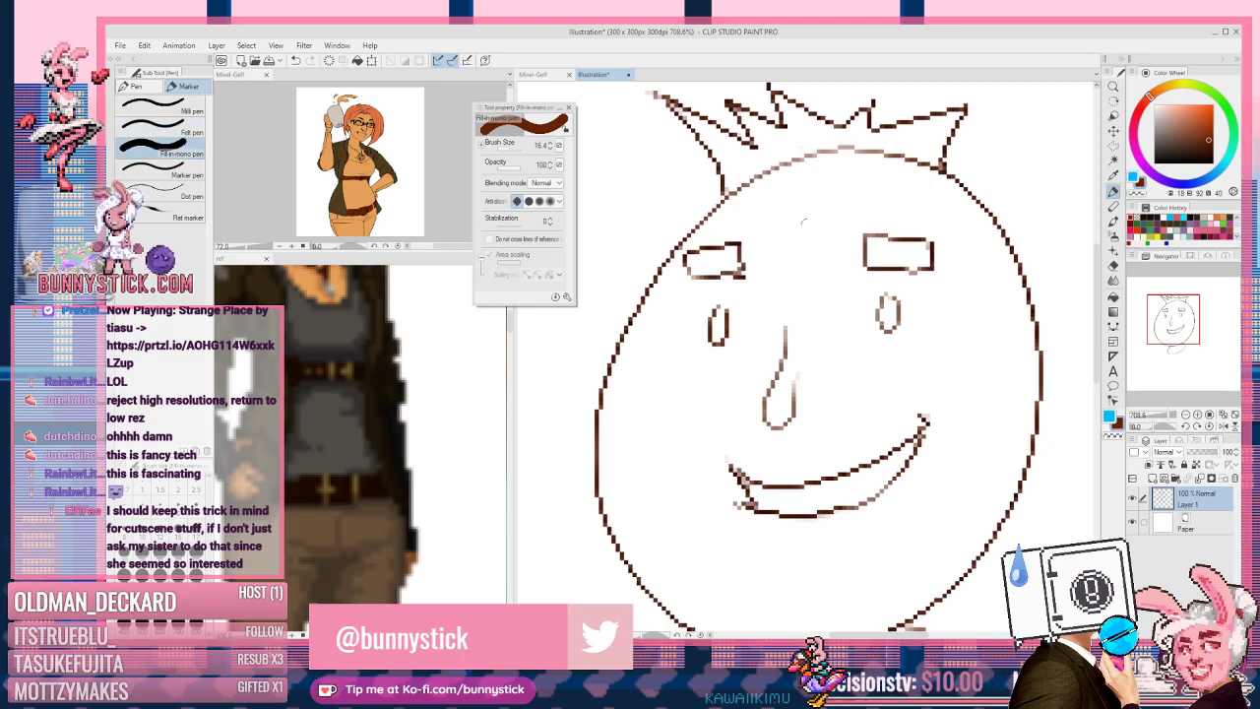
pyautogui.press('x')
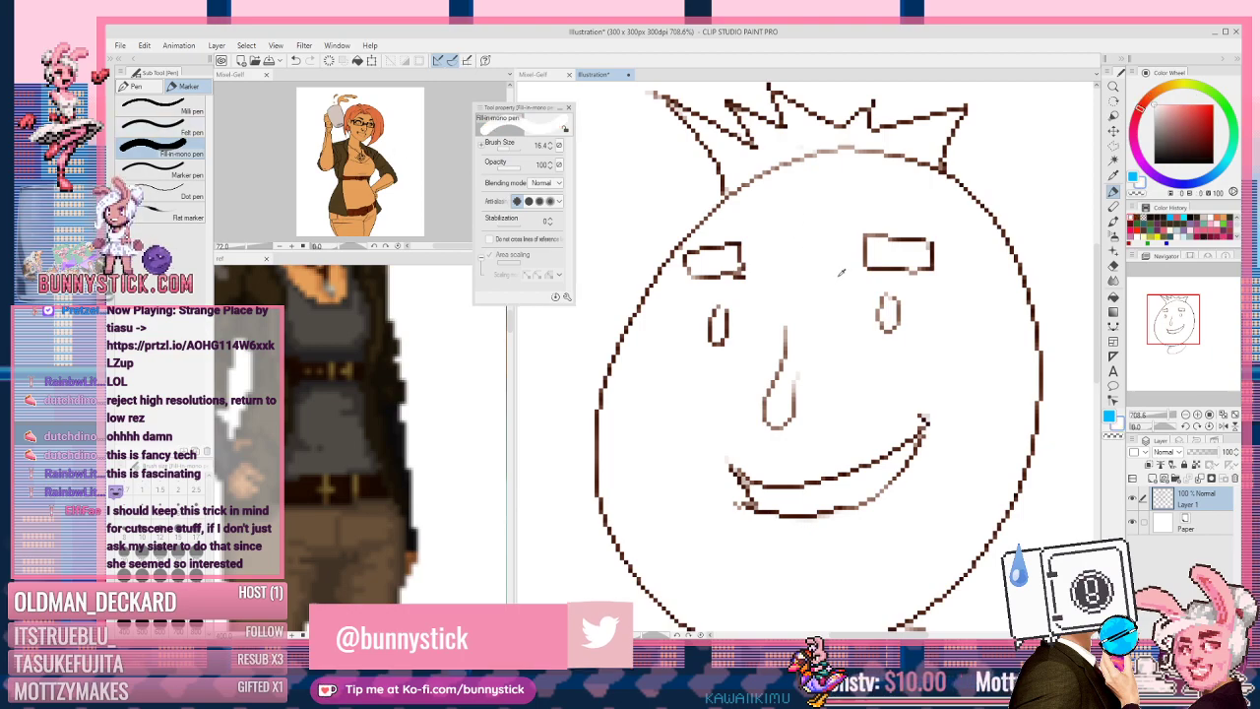
pyautogui.moveTo(833, 284); pyautogui.dragTo(878, 277)
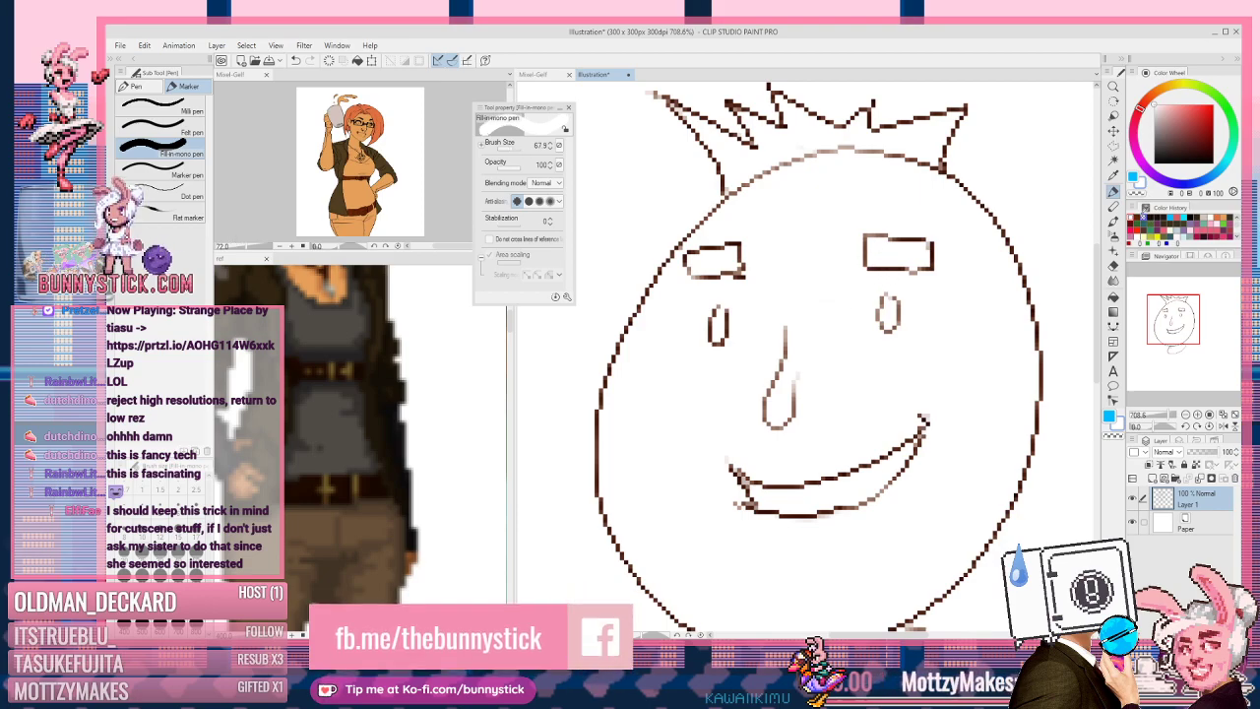
pyautogui.click(1140, 215)
pyautogui.moveTo(740, 264); pyautogui.dragTo(817, 305)
pyautogui.click(809, 268)
pyautogui.hotkey('ctrl', 'z')
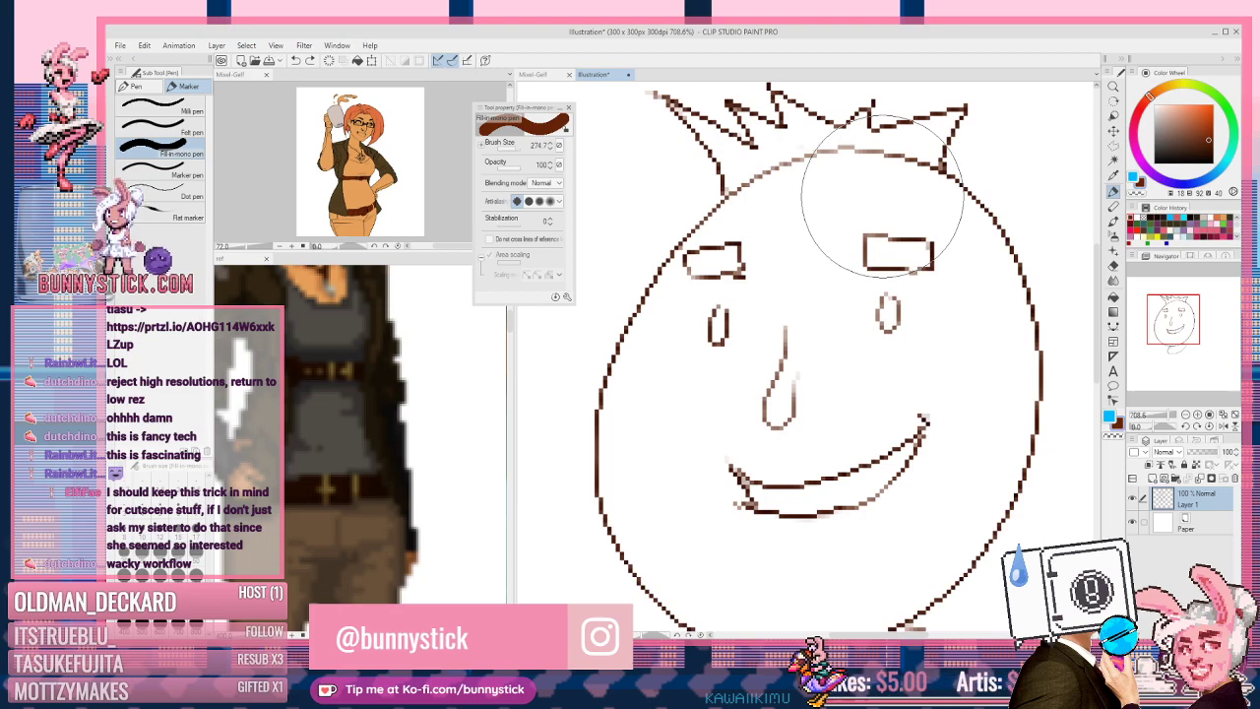
pyautogui.click(837, 254)
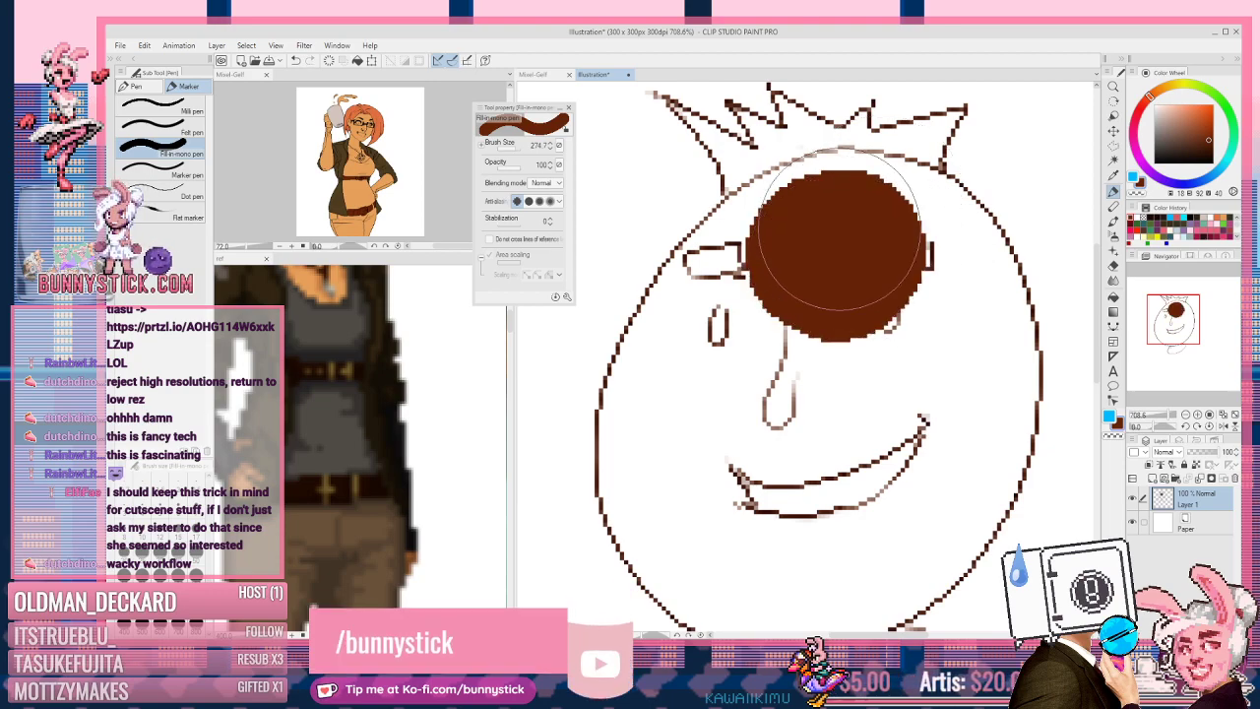
pyautogui.hotkey('ctrl', 'z')
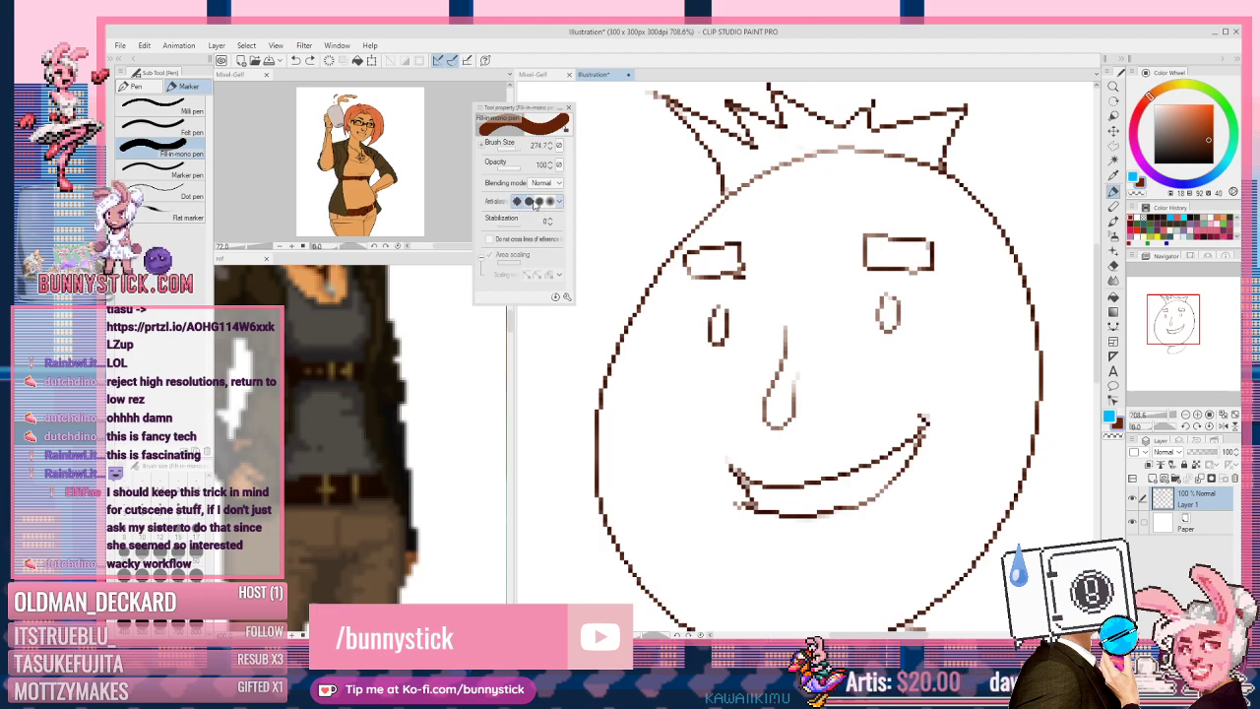
# Step: Set Anti-aliasing to None, undo the test strokes, and select the Dot pen
pyautogui.click(530, 201)
pyautogui.moveTo(748, 271); pyautogui.dragTo(1009, 359)
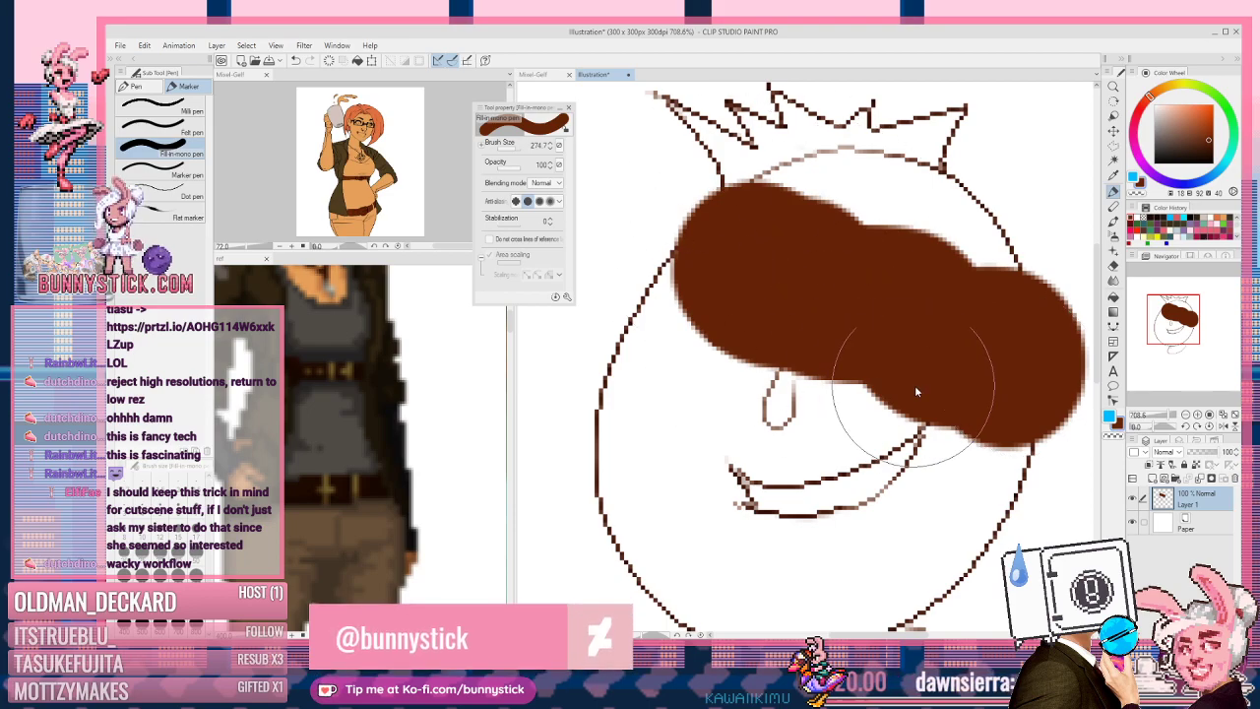
pyautogui.hotkey('ctrl', 'z')
pyautogui.click(516, 201)
pyautogui.moveTo(729, 231); pyautogui.dragTo(889, 369)
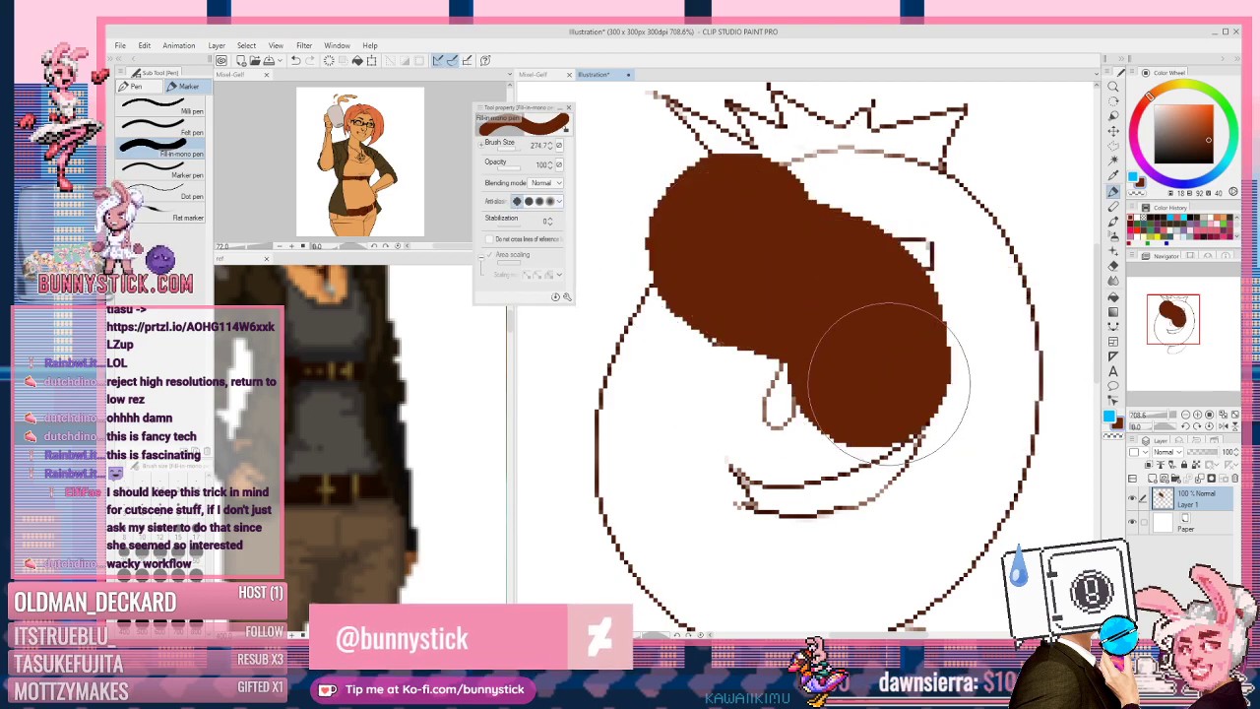
pyautogui.hotkey('ctrl', 'z')
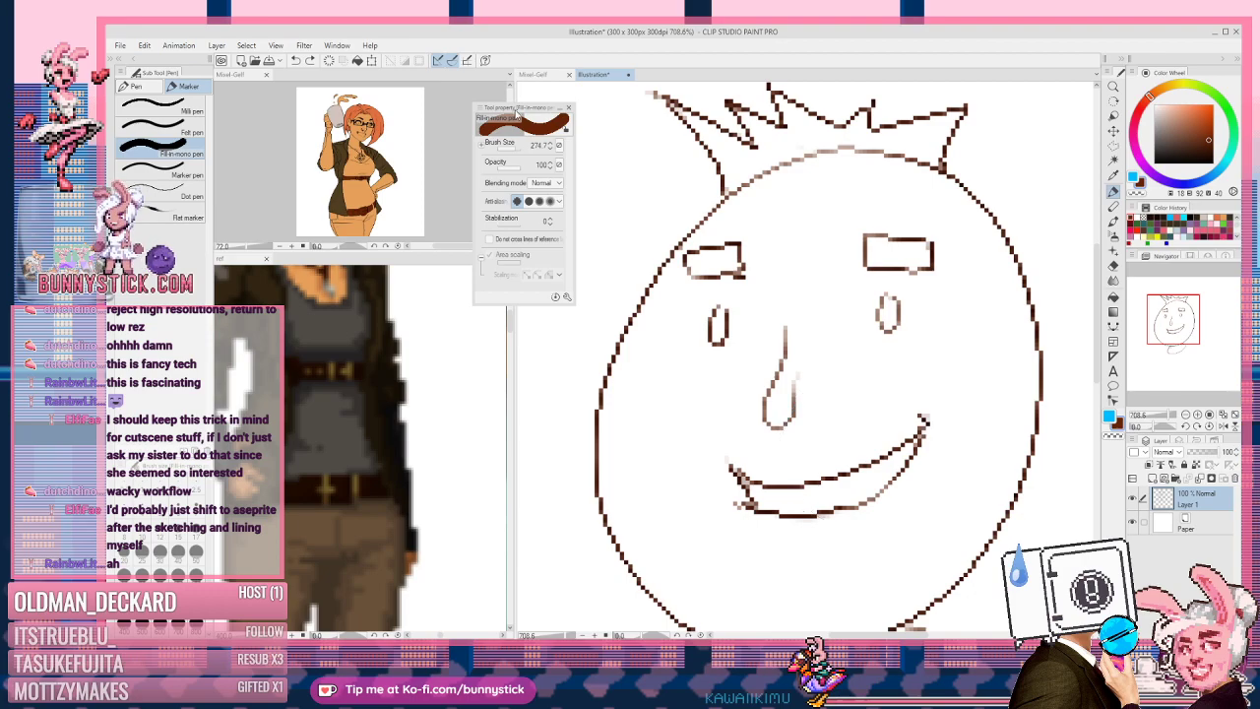
pyautogui.click(183, 197)
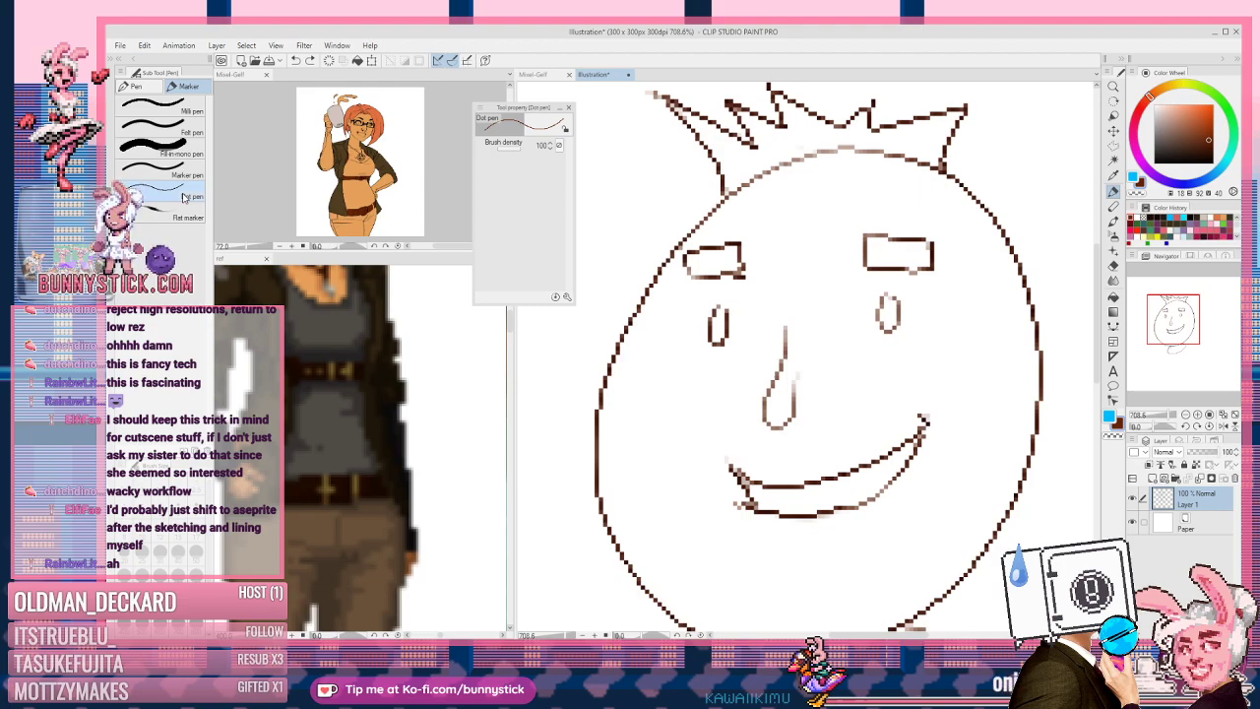
# Step: Try two freehand Dot pen strokes across the face and undo them
pyautogui.moveTo(645, 418)
pyautogui.mouseDown()
pyautogui.moveTo(692, 331)
pyautogui.moveTo(787, 357)
pyautogui.moveTo(921, 434)
pyautogui.moveTo(845, 246)
pyautogui.moveTo(1001, 193)
pyautogui.mouseUp()
pyautogui.hotkey('ctrl', 'z')
pyautogui.moveTo(627, 176)
pyautogui.mouseDown()
pyautogui.moveTo(672, 315)
pyautogui.moveTo(634, 480)
pyautogui.moveTo(695, 423)
pyautogui.mouseUp()
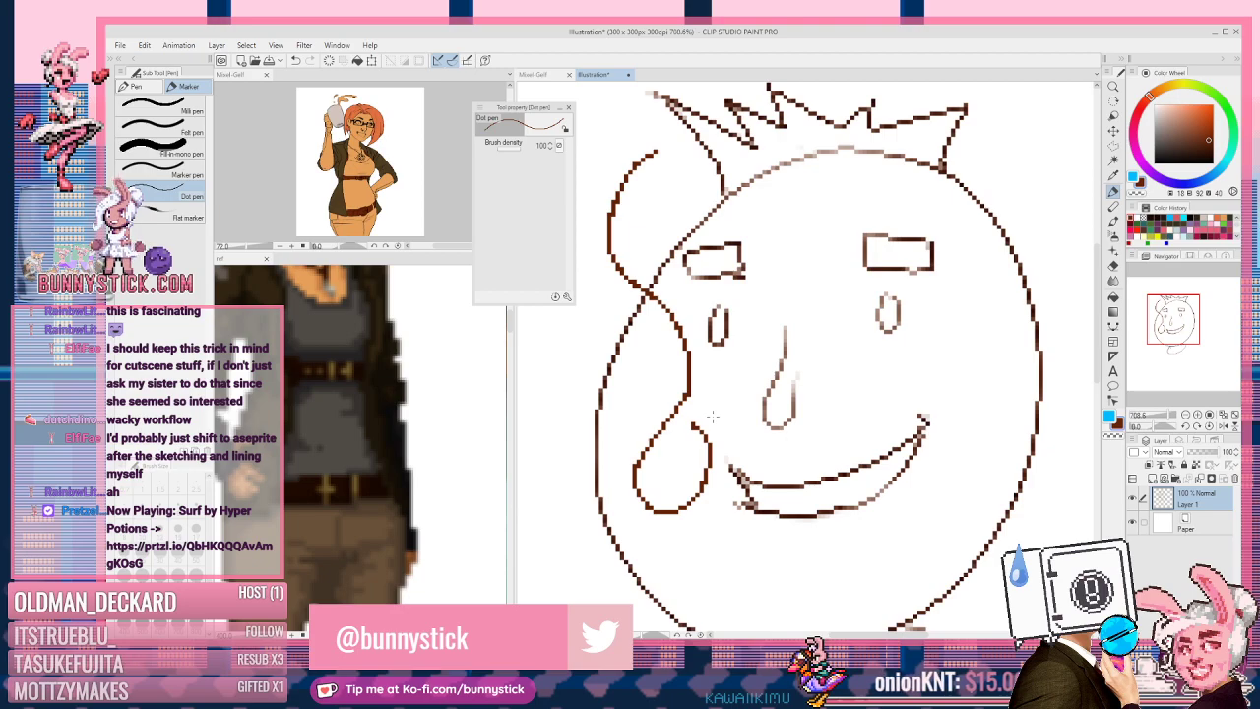
pyautogui.hotkey('ctrl', 'z')
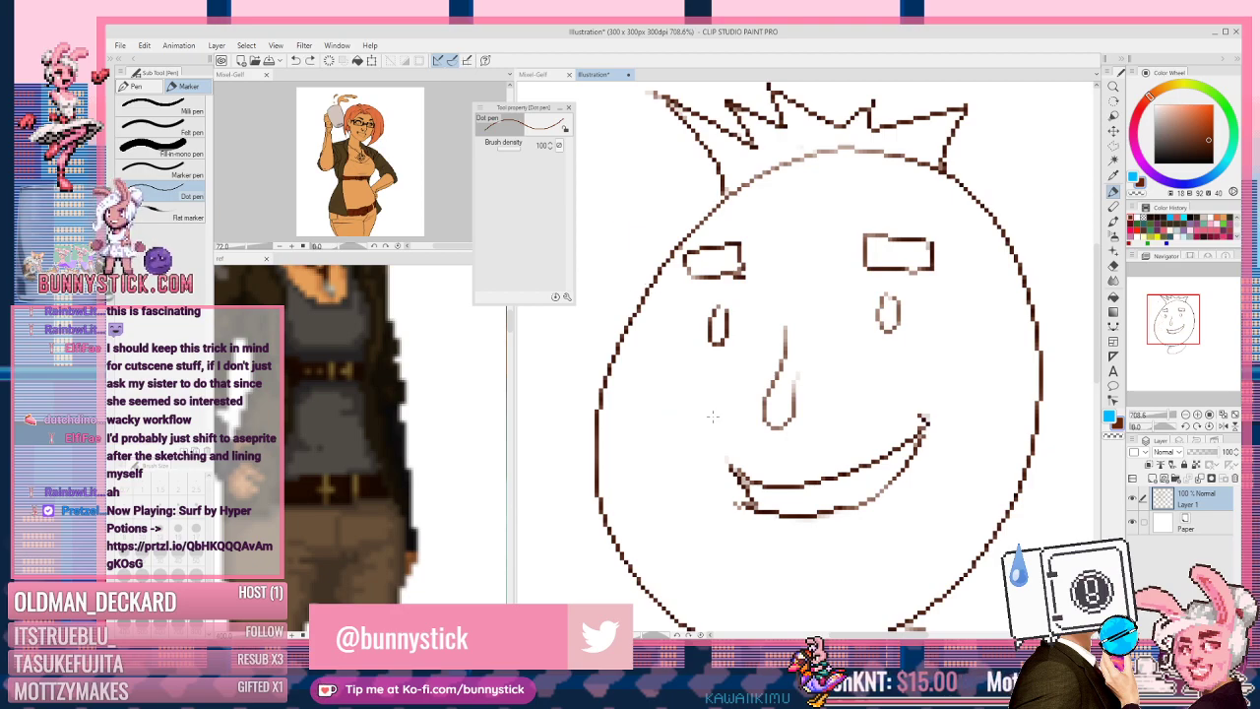
# Step: Set Brush density to 50 and undo the test strokes by the head and mouth corner
pyautogui.click(510, 148)
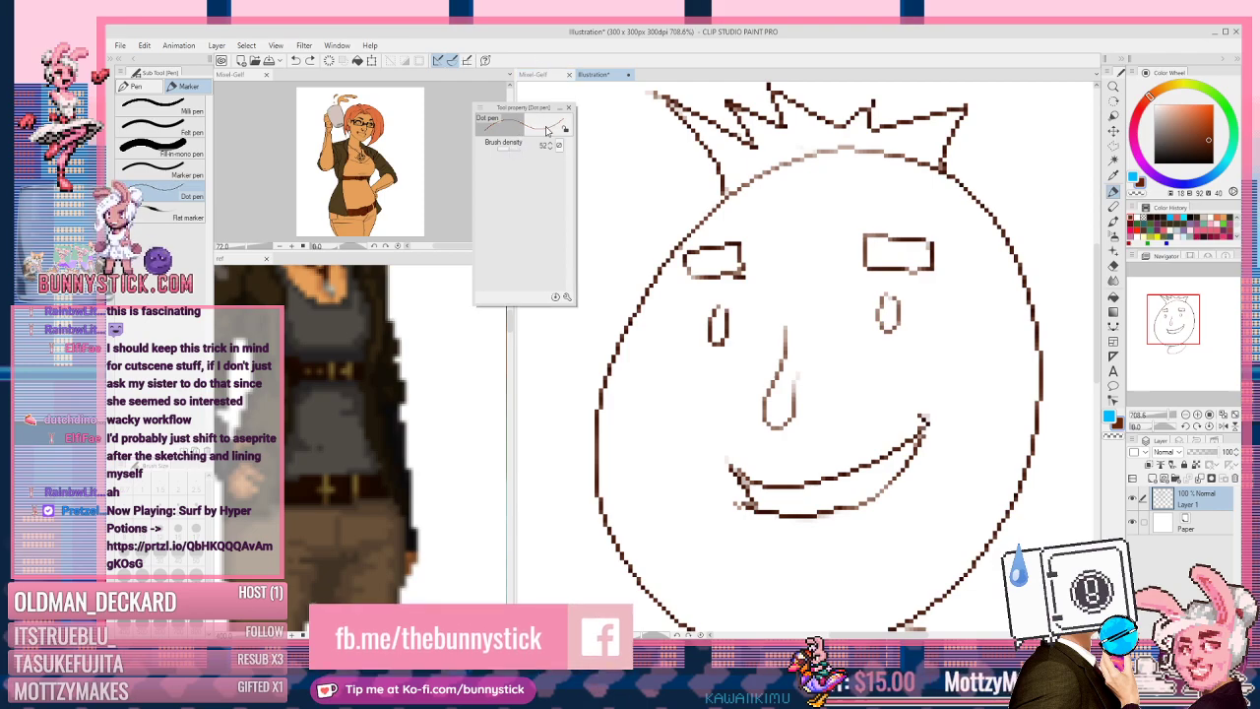
pyautogui.click(550, 143)
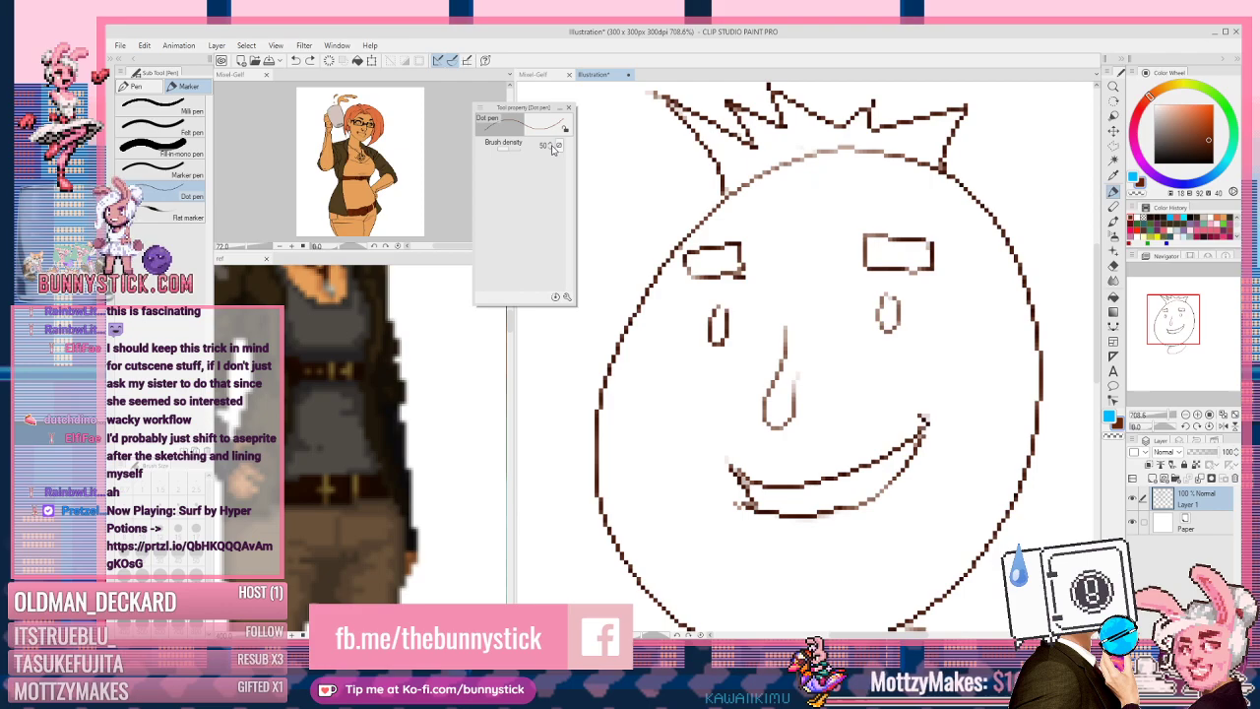
pyautogui.moveTo(653, 168); pyautogui.dragTo(643, 227)
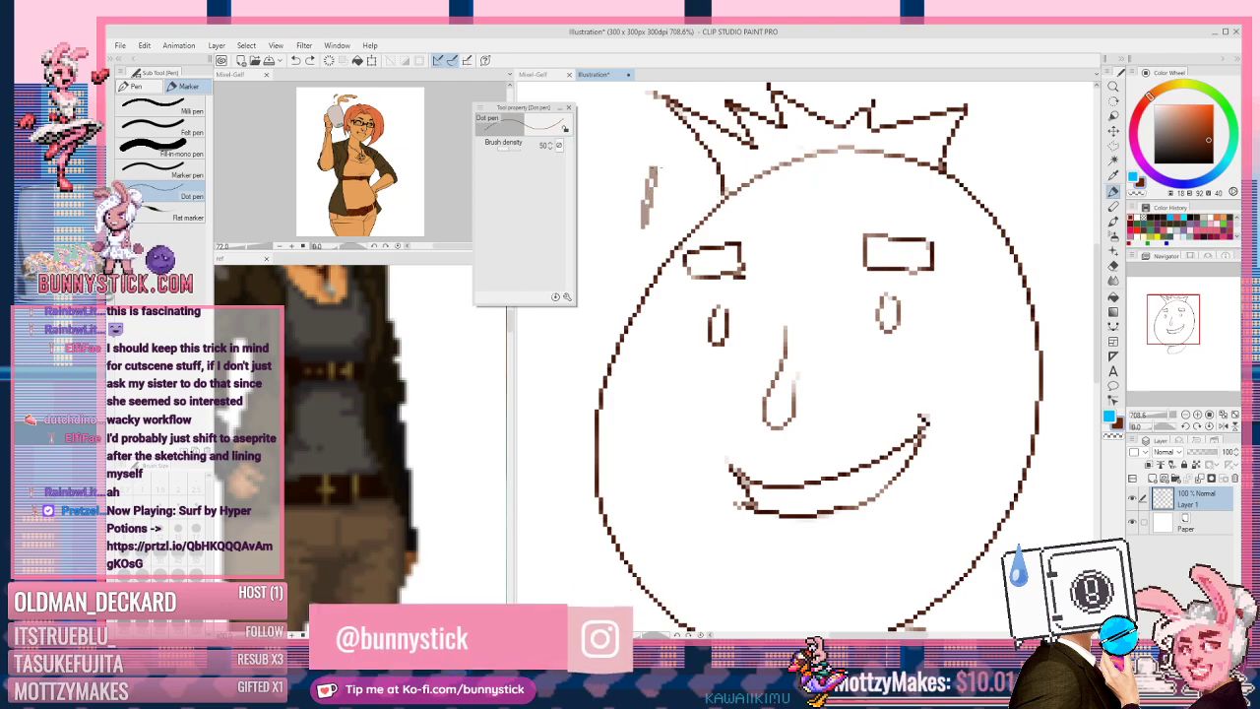
pyautogui.moveTo(652, 175); pyautogui.dragTo(641, 227)
pyautogui.moveTo(650, 162)
pyautogui.mouseDown()
pyautogui.moveTo(638, 223)
pyautogui.moveTo(662, 144)
pyautogui.mouseUp()
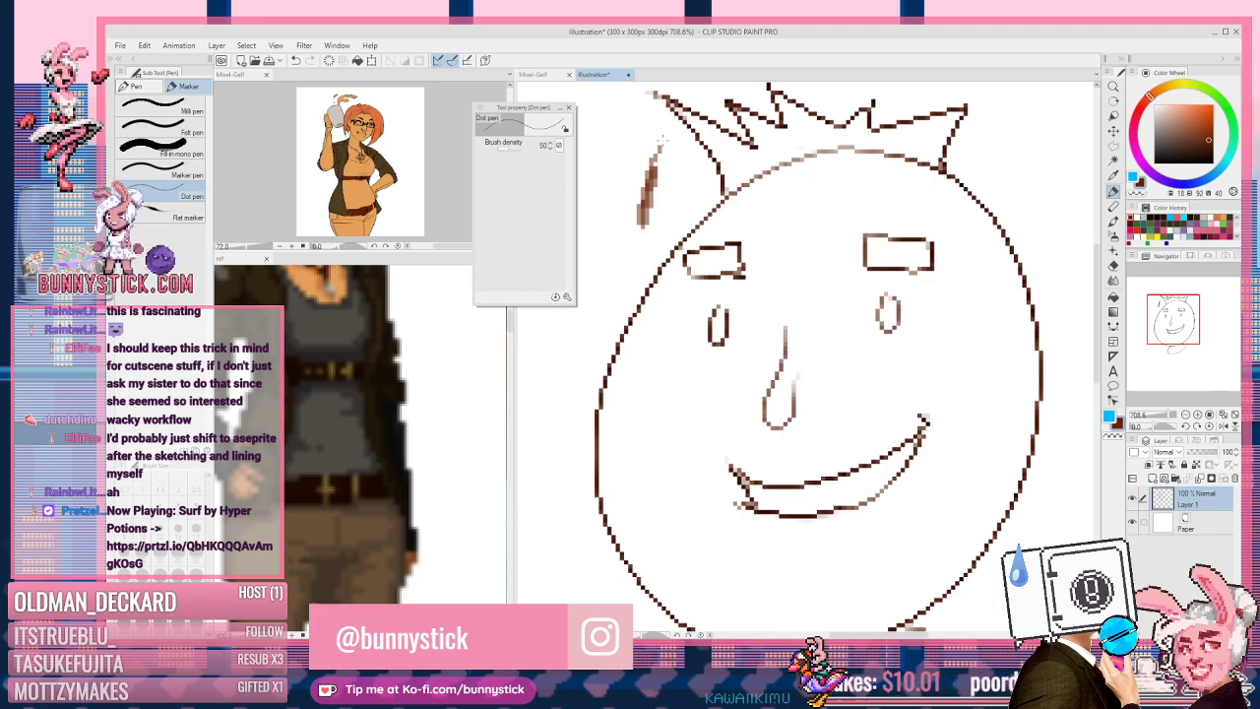
pyautogui.hotkey('ctrl', 'z')
pyautogui.hotkey('ctrl', 'z')
pyautogui.hotkey('ctrl', 'z')
pyautogui.hotkey('ctrl', 'z')
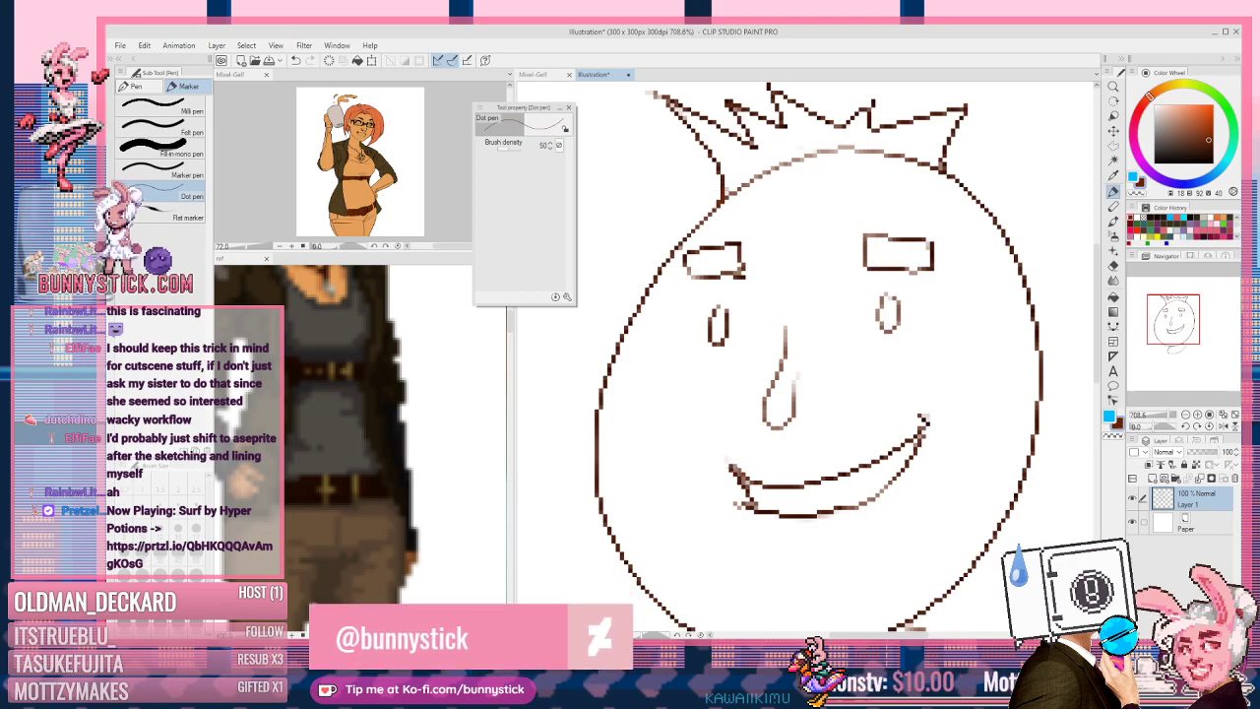
pyautogui.moveTo(732, 462); pyautogui.dragTo(745, 504)
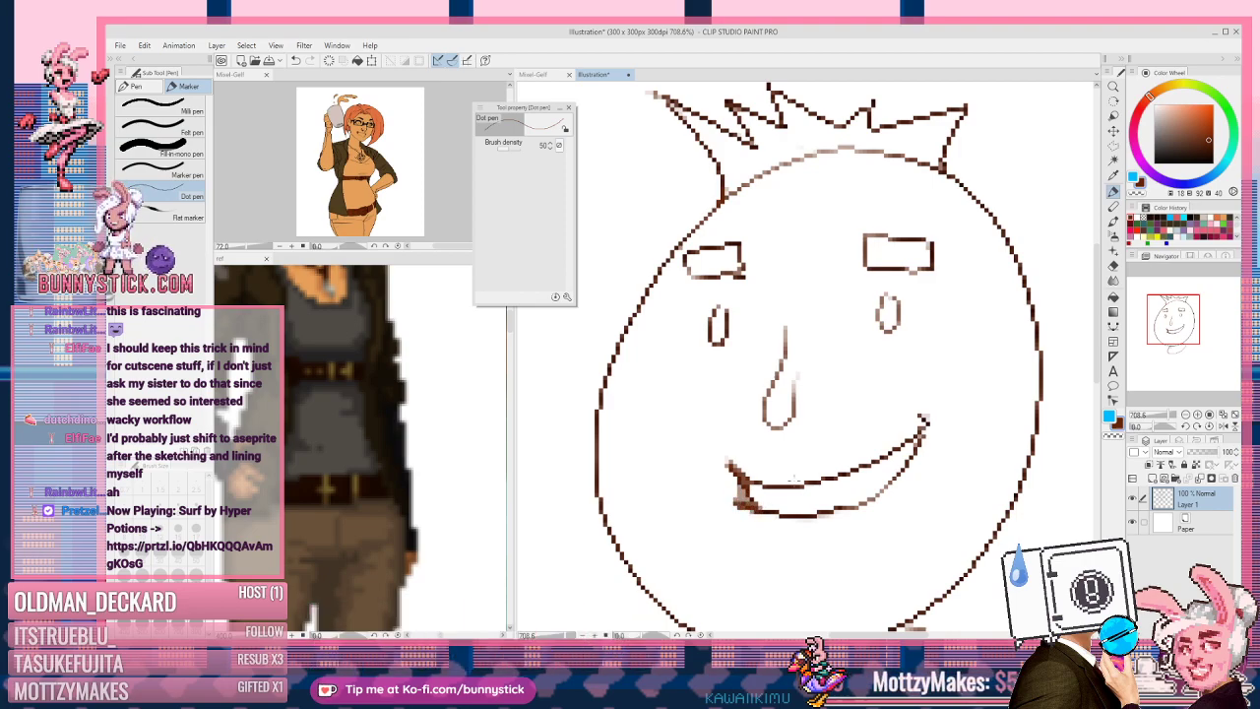
pyautogui.hotkey('ctrl', 'z')
pyautogui.hotkey('ctrl', 'z')
pyautogui.hotkey('ctrl', 'z')
pyautogui.hotkey('ctrl', 'z')
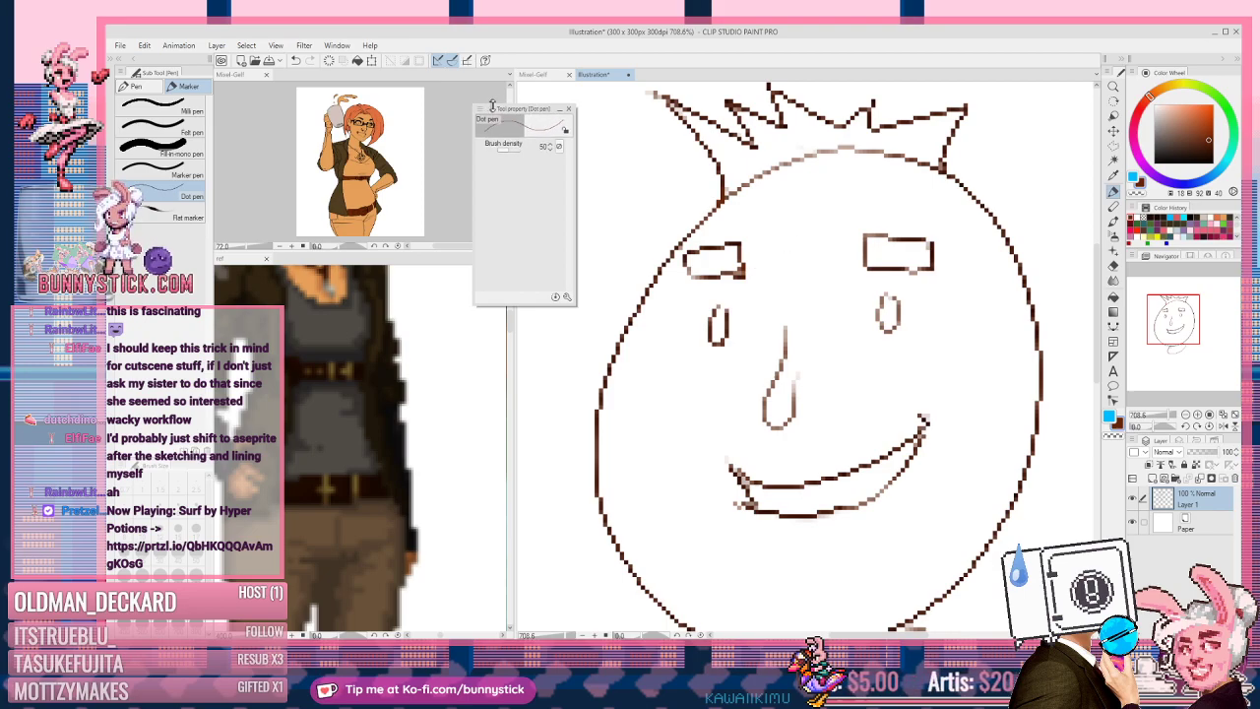
# Step: Fix the left eyebrow's corners with transparent and brown dots, then pick the Hard eraser
pyautogui.moveTo(519, 112); pyautogui.dragTo(493, 105)
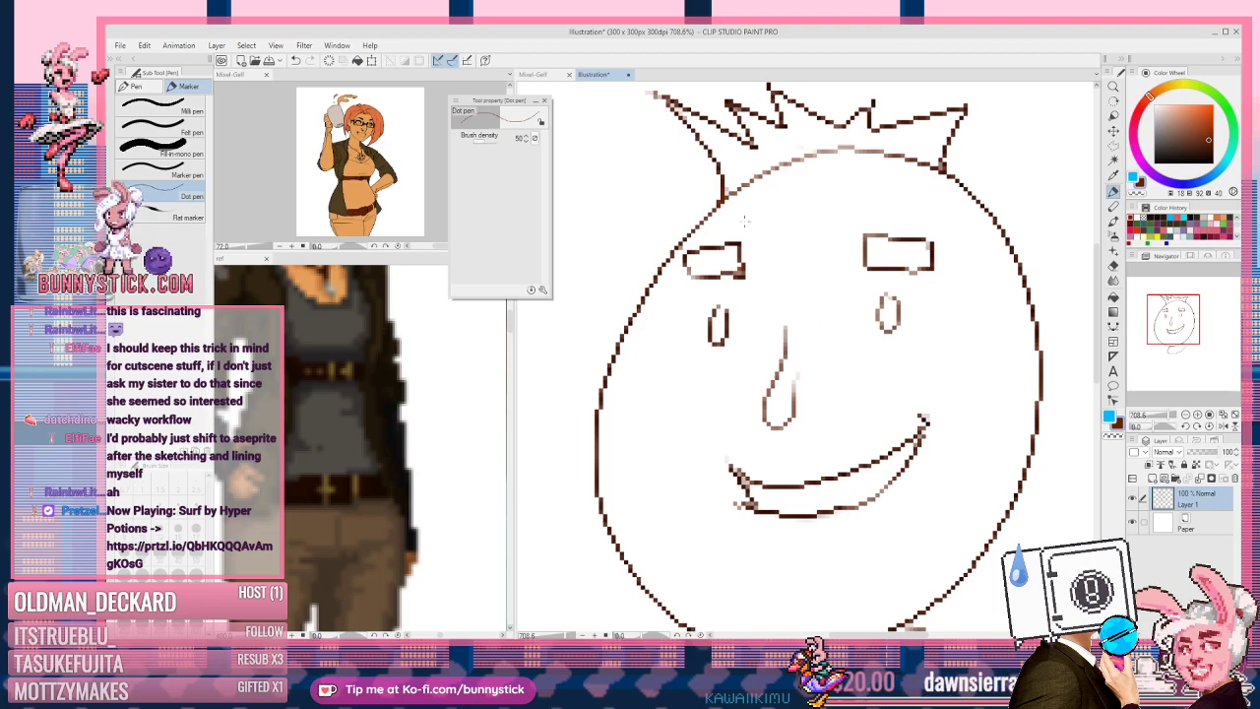
pyautogui.press('c')
pyautogui.press('c')
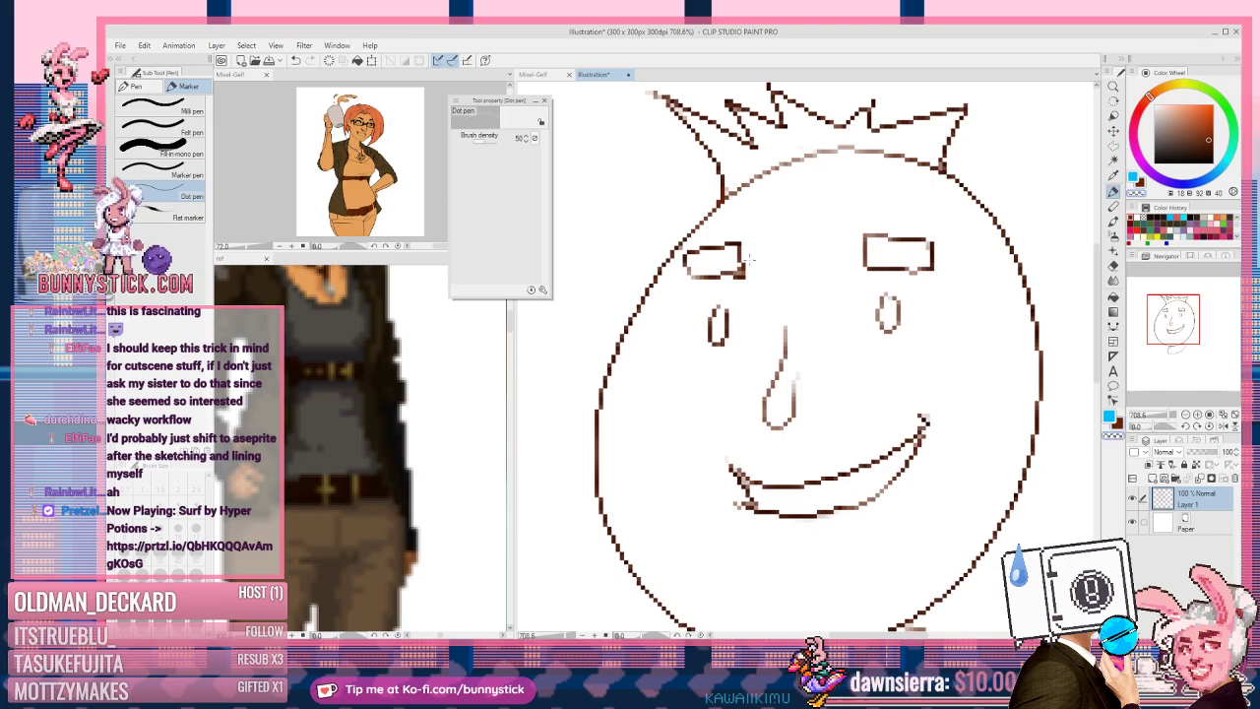
pyautogui.moveTo(787, 224)
pyautogui.mouseDown()
pyautogui.moveTo(776, 248)
pyautogui.moveTo(805, 214)
pyautogui.mouseUp()
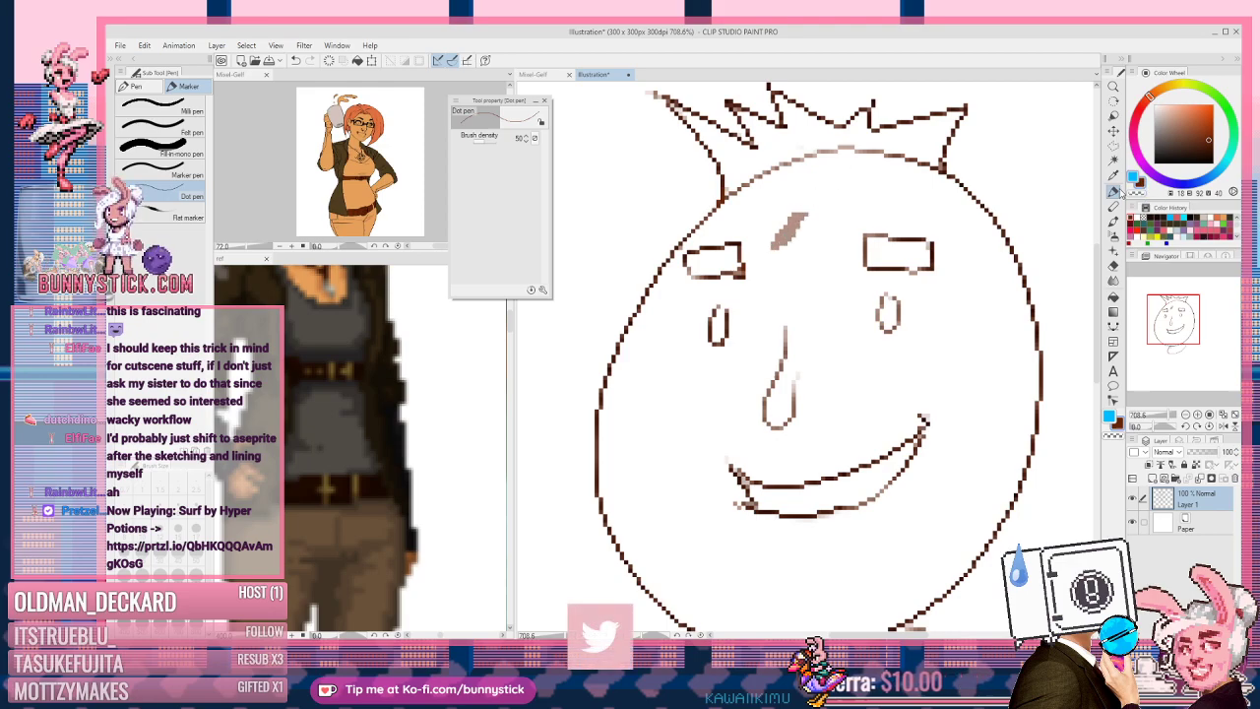
pyautogui.press('c')
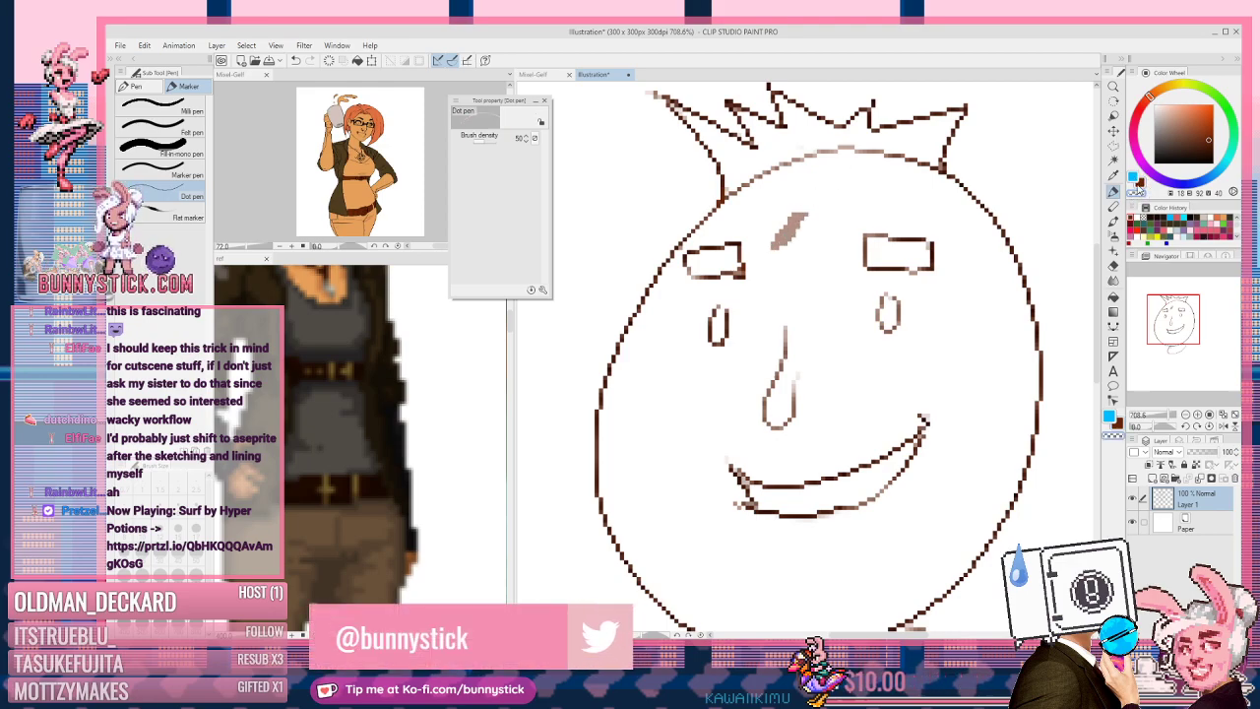
pyautogui.moveTo(805, 218); pyautogui.dragTo(778, 246)
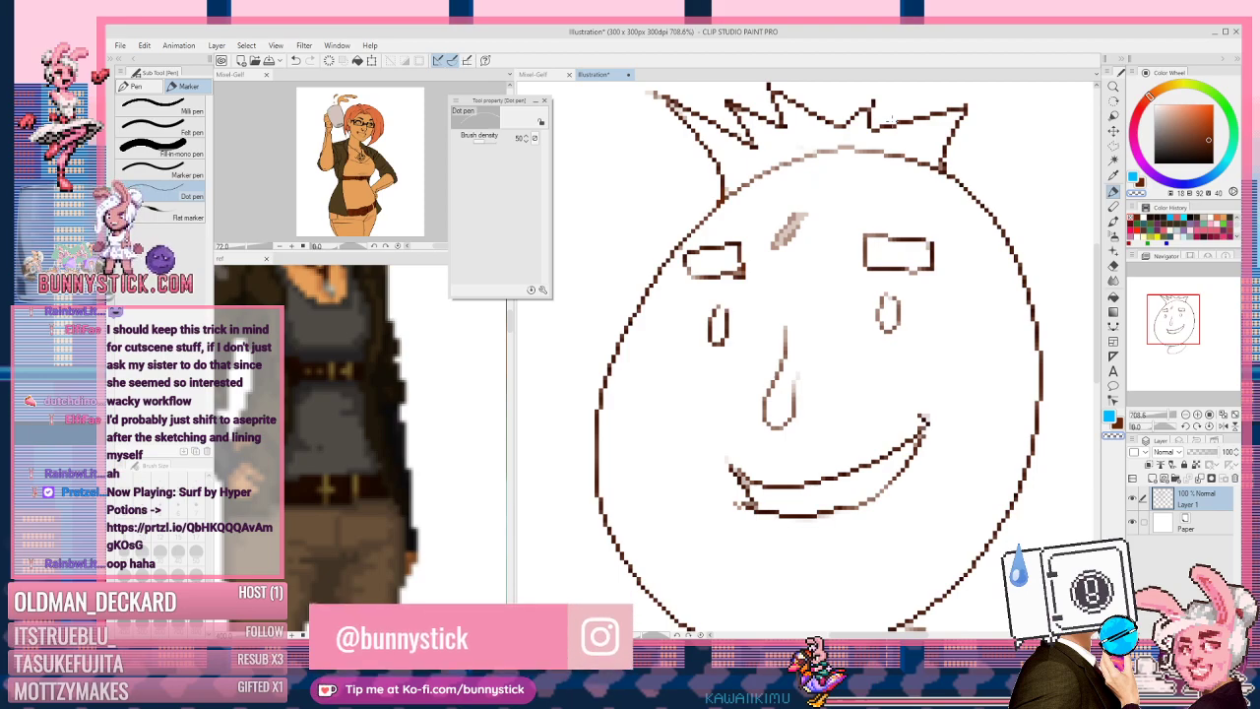
pyautogui.press('c')
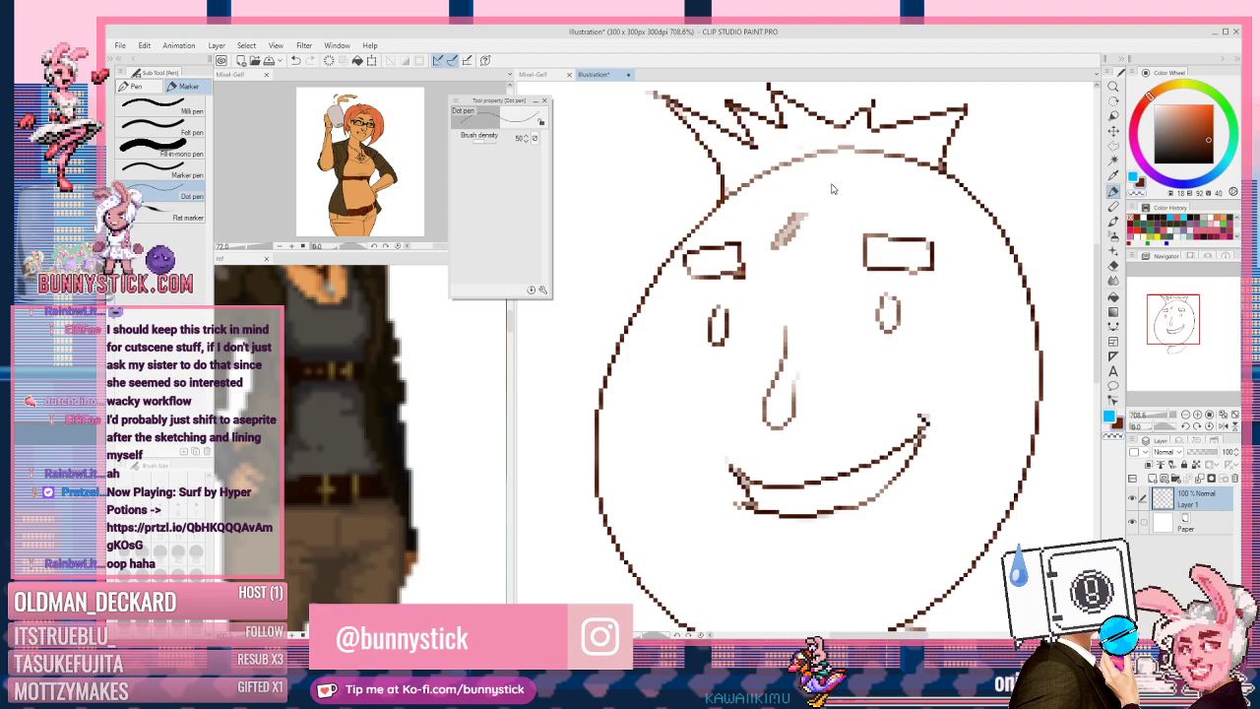
pyautogui.hotkey('ctrl', 'z')
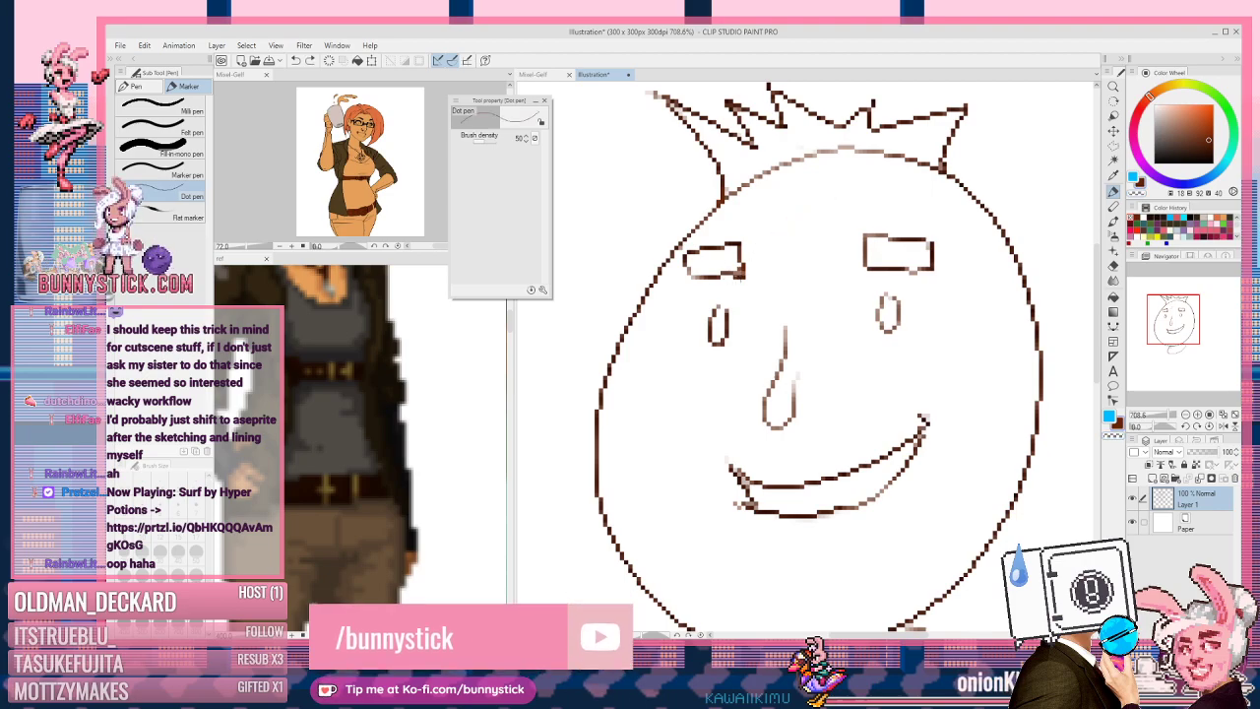
pyautogui.press('c')
pyautogui.press('c')
pyautogui.press('c')
pyautogui.click(745, 276)
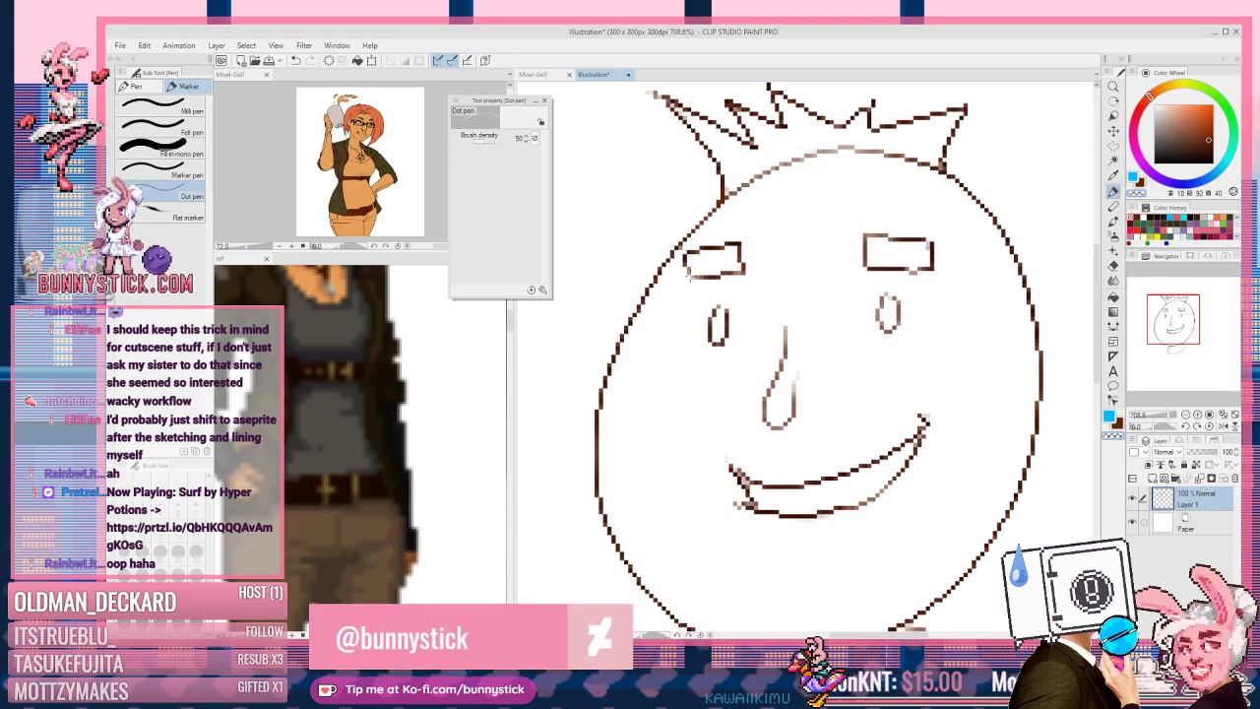
pyautogui.press('c')
pyautogui.click(690, 277)
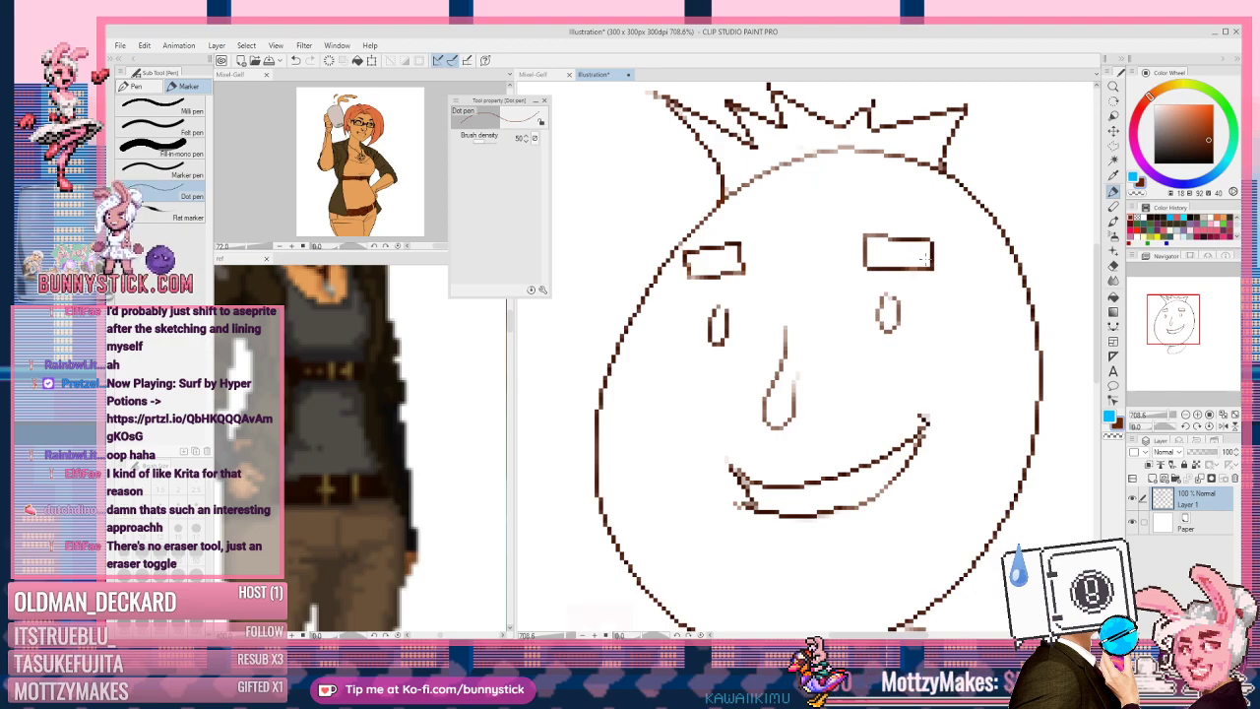
pyautogui.press('e')
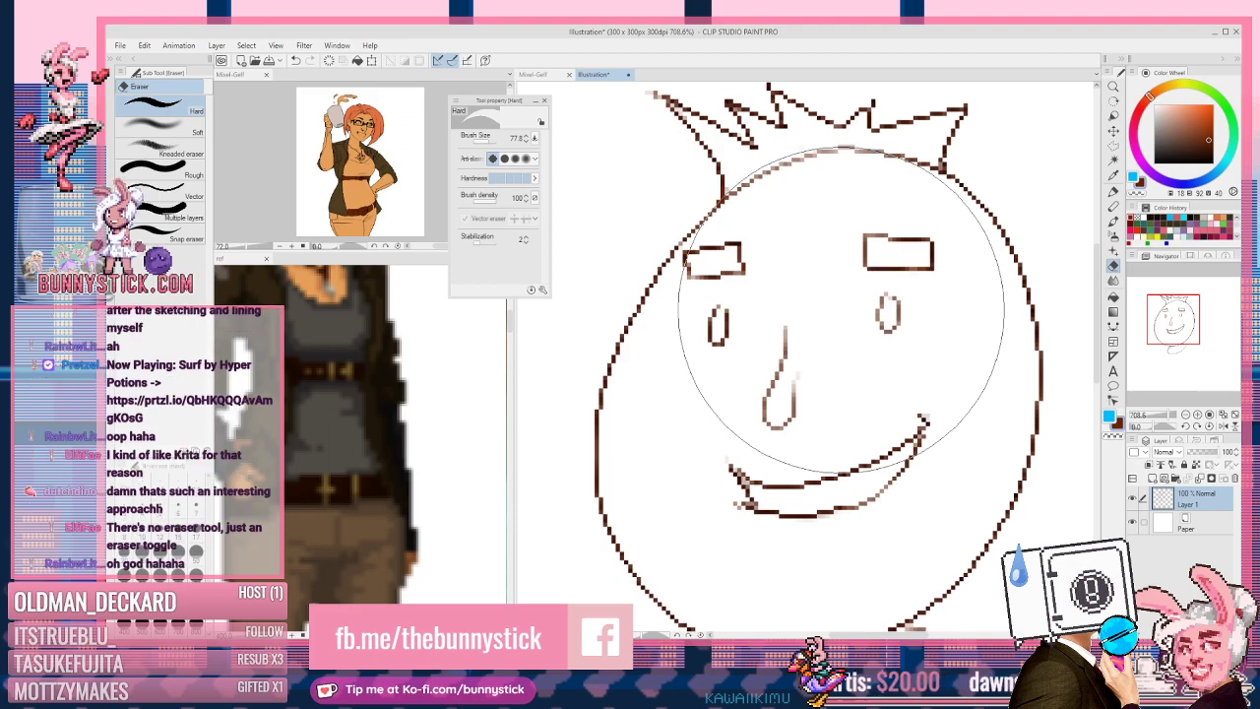
# Step: Return to the Dot pen and pan the face lower in the window
pyautogui.press('p')
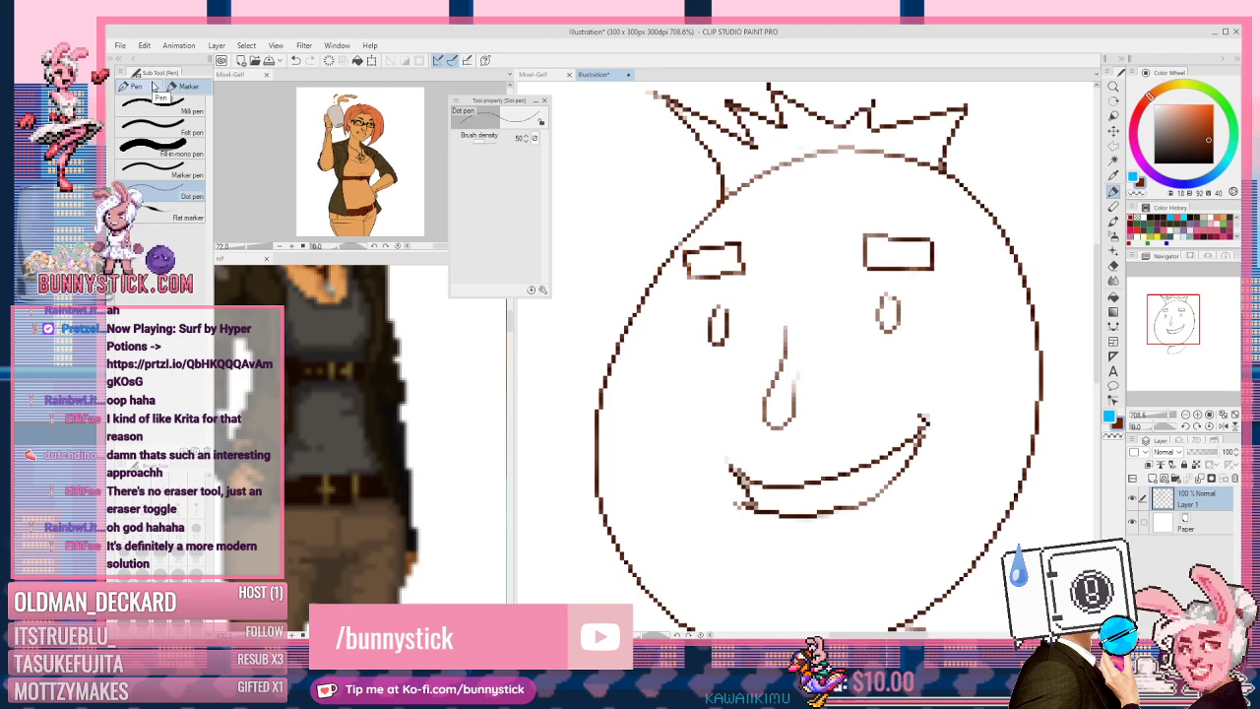
pyautogui.moveTo(726, 121); pyautogui.dragTo(727, 195)
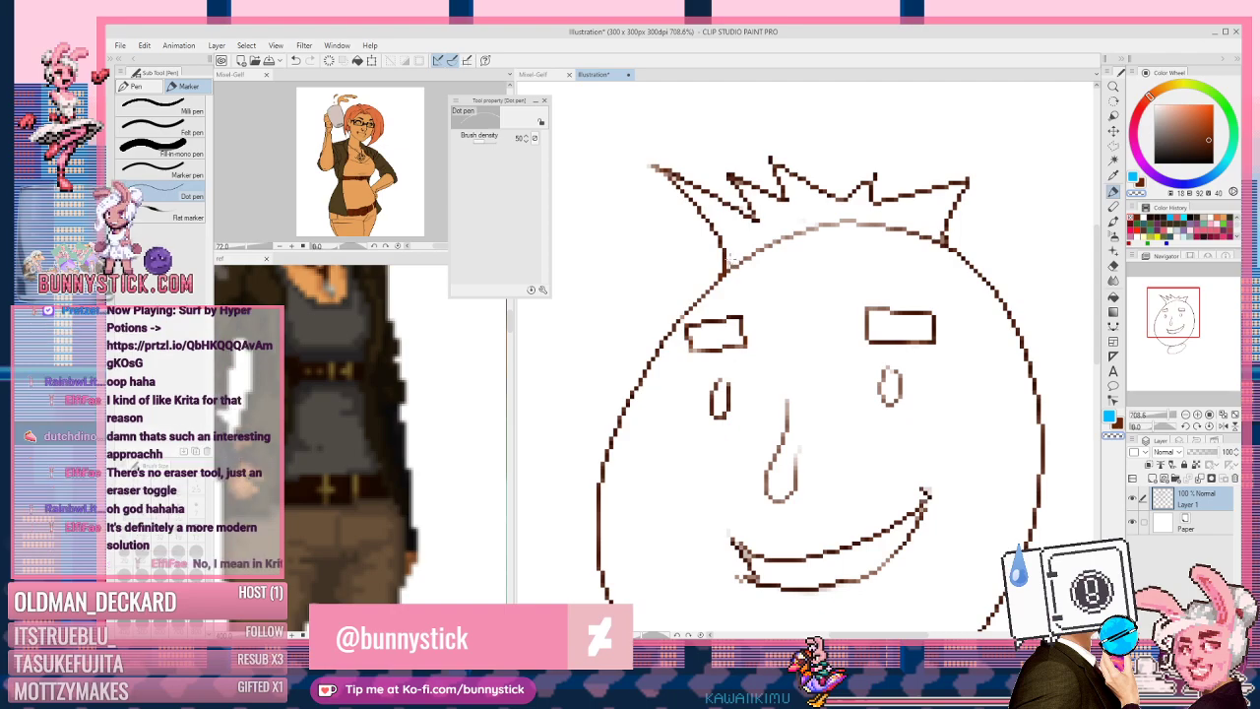
# Step: Try shading the lower band of the right eyebrow in brown
pyautogui.moveTo(816, 328); pyautogui.dragTo(898, 172)
pyautogui.moveTo(938, 293); pyautogui.dragTo(893, 371)
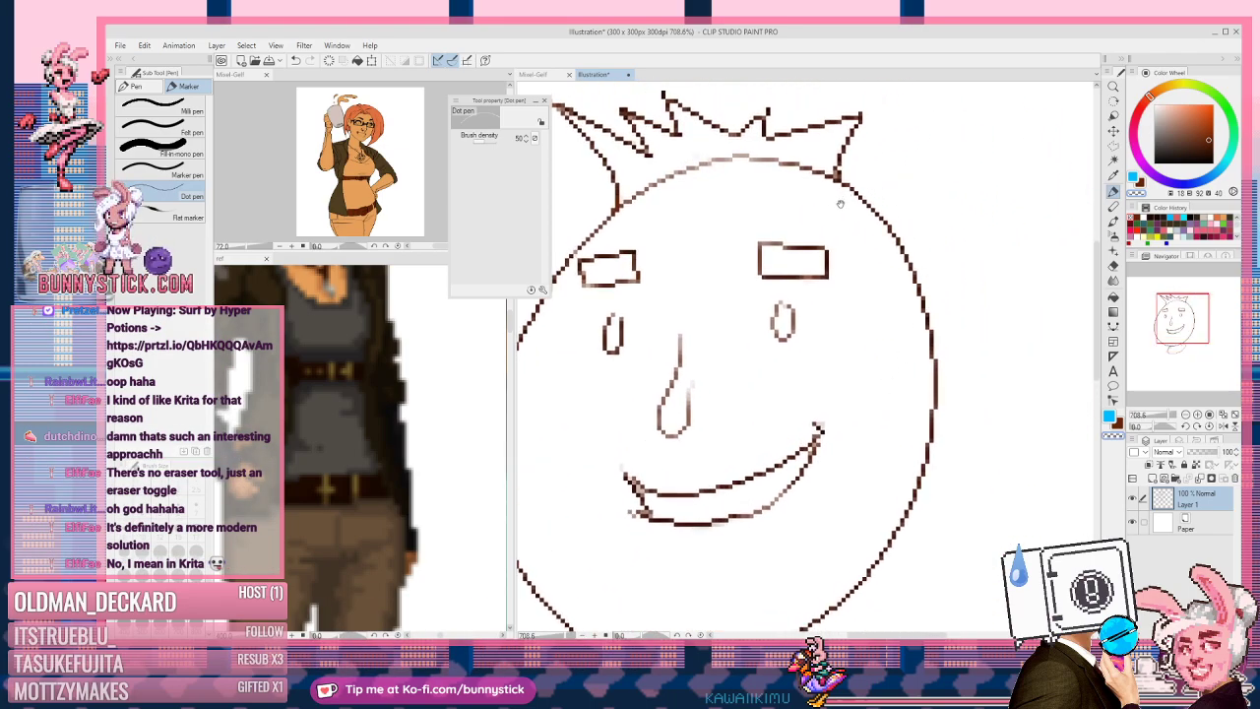
pyautogui.moveTo(838, 202); pyautogui.dragTo(856, 247)
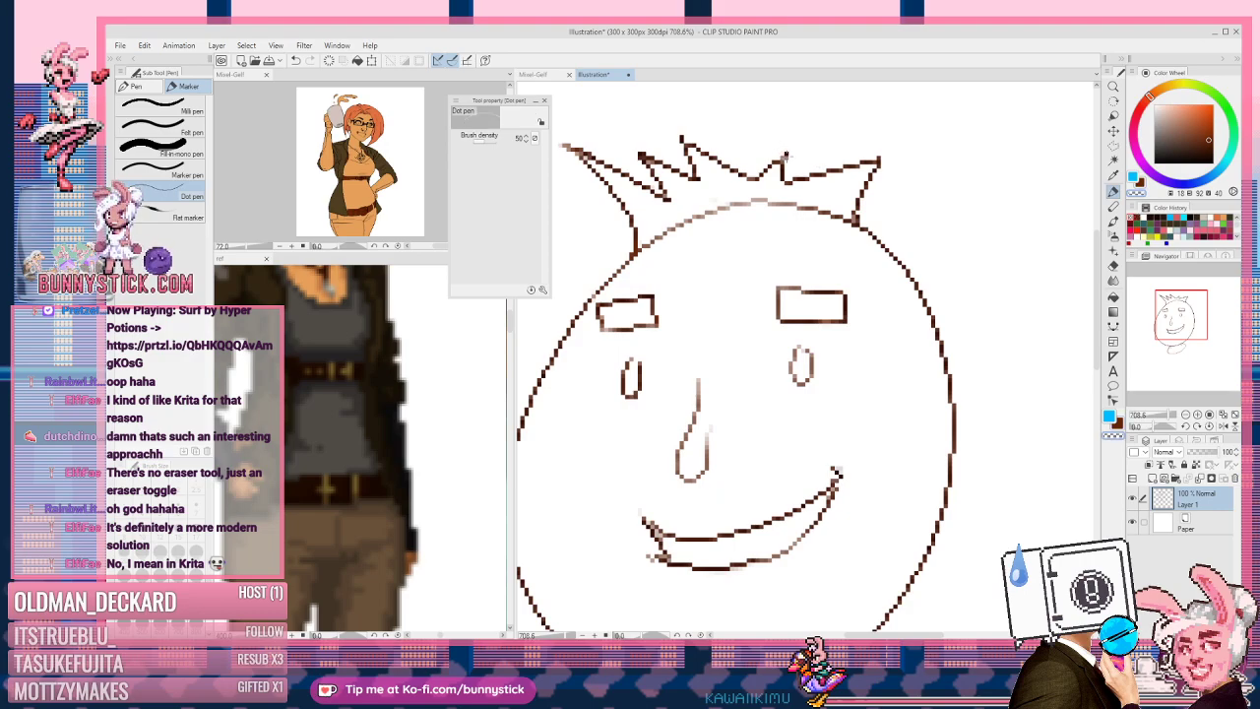
pyautogui.press('c')
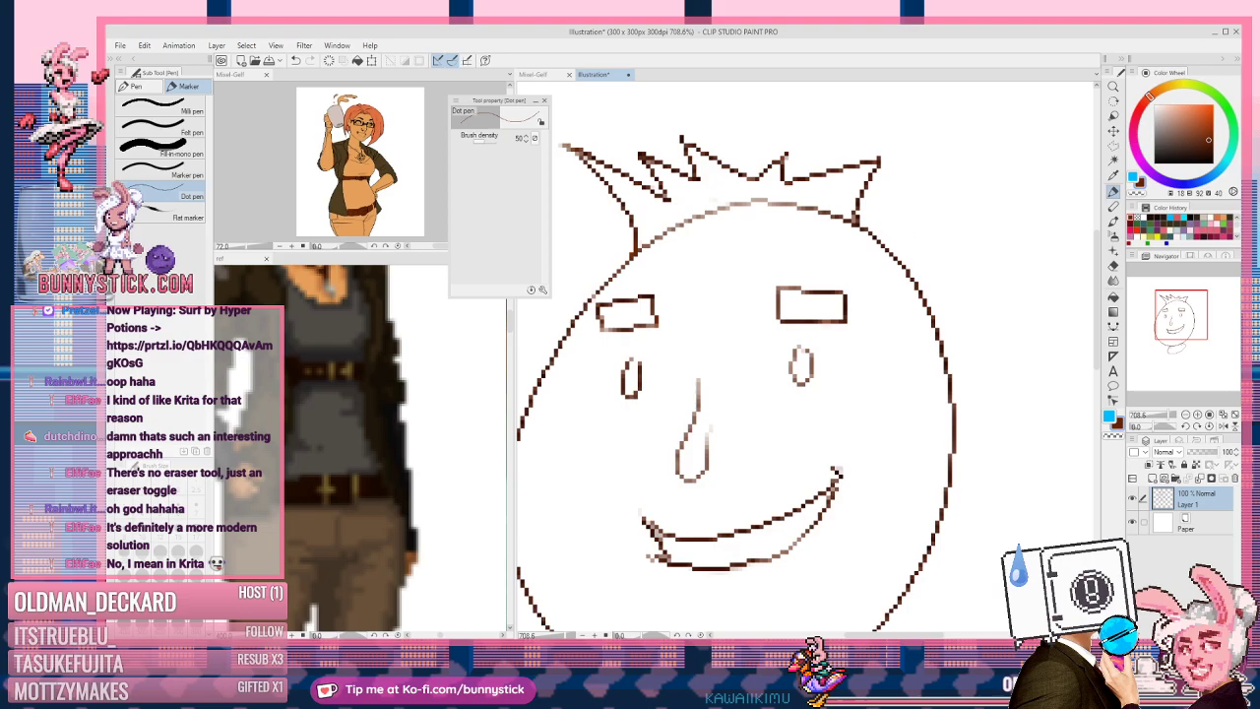
pyautogui.moveTo(871, 292); pyautogui.dragTo(904, 271)
pyautogui.press('c')
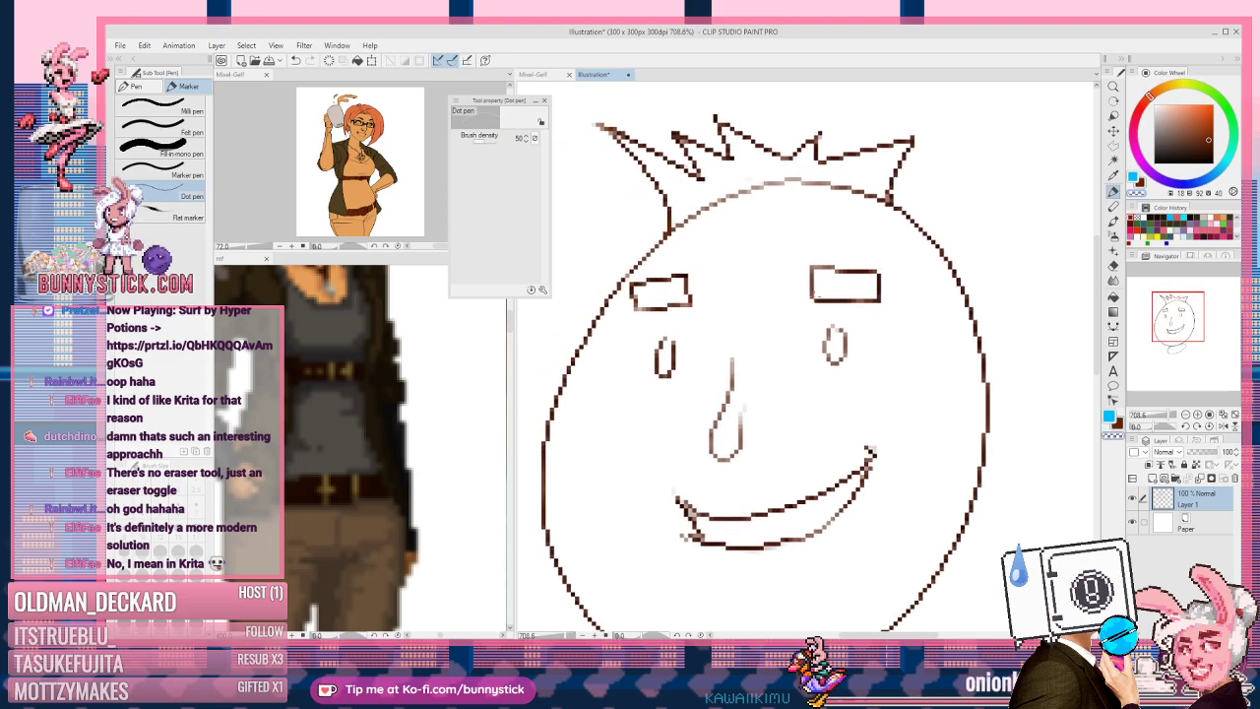
pyautogui.press('c')
pyautogui.moveTo(816, 296); pyautogui.dragTo(874, 291)
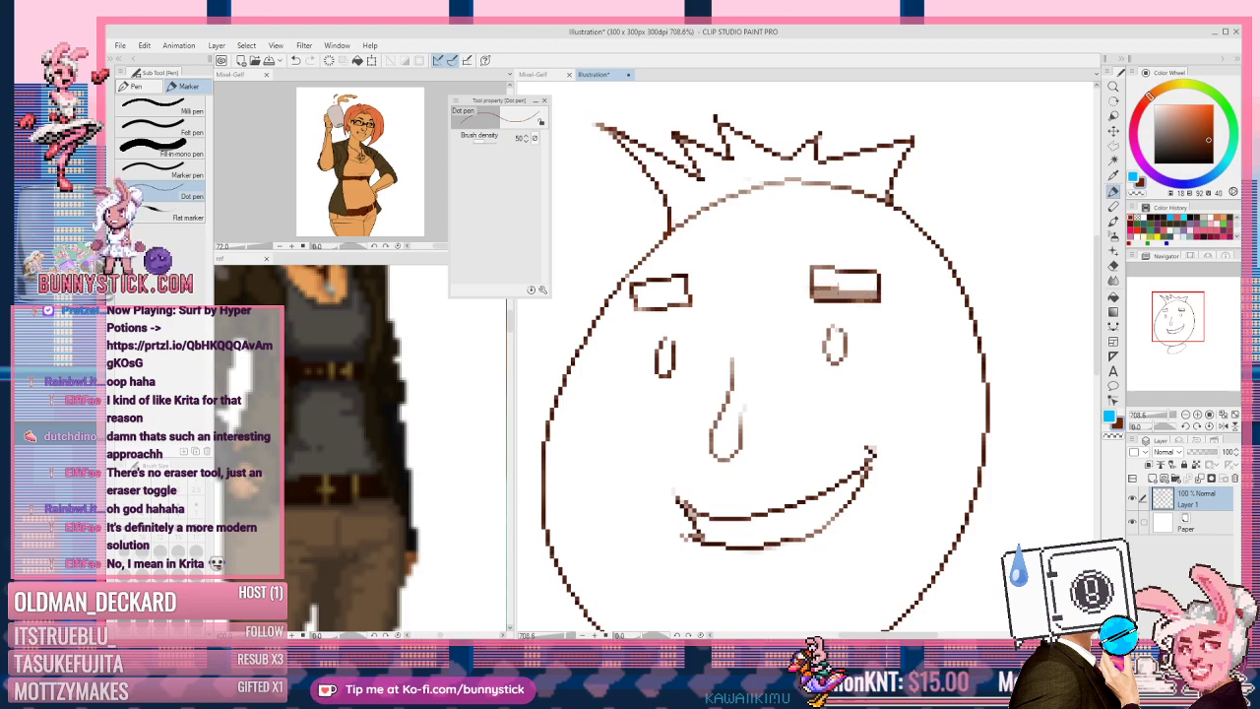
pyautogui.moveTo(829, 292); pyautogui.dragTo(858, 292)
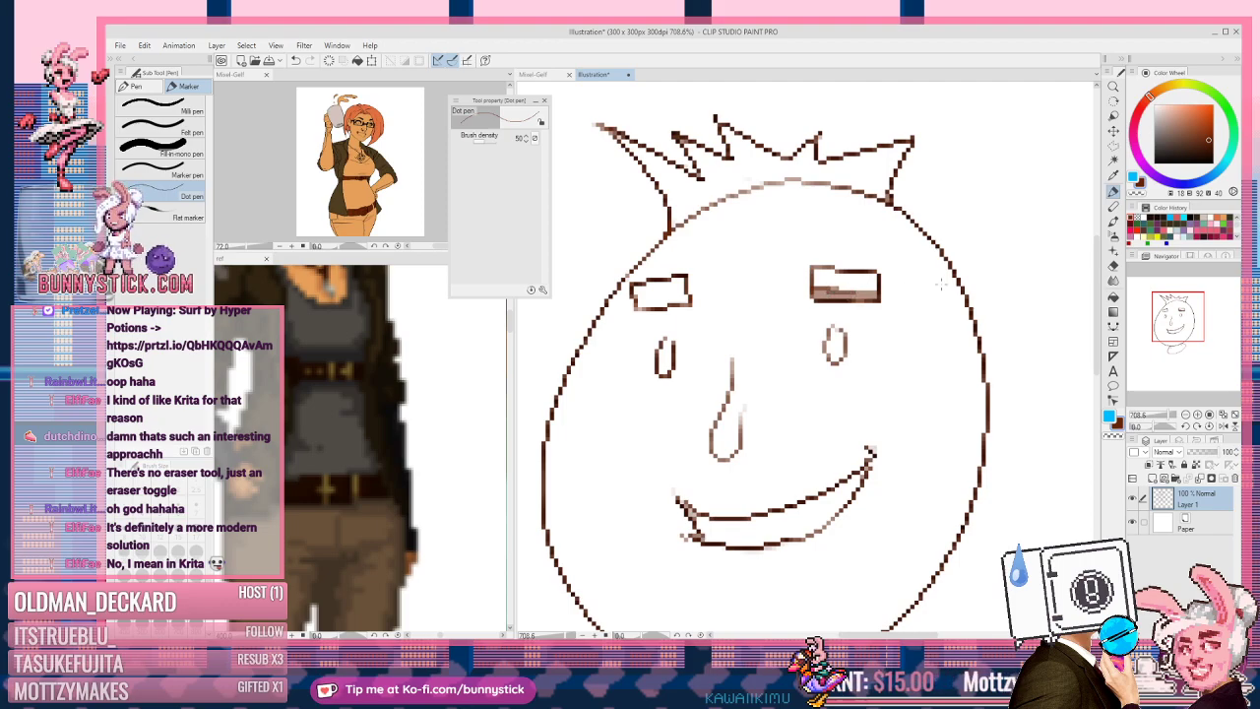
# Step: Shade the left eyebrow too, then undo all eyebrow shading back to white
pyautogui.moveTo(636, 303); pyautogui.dragTo(675, 304)
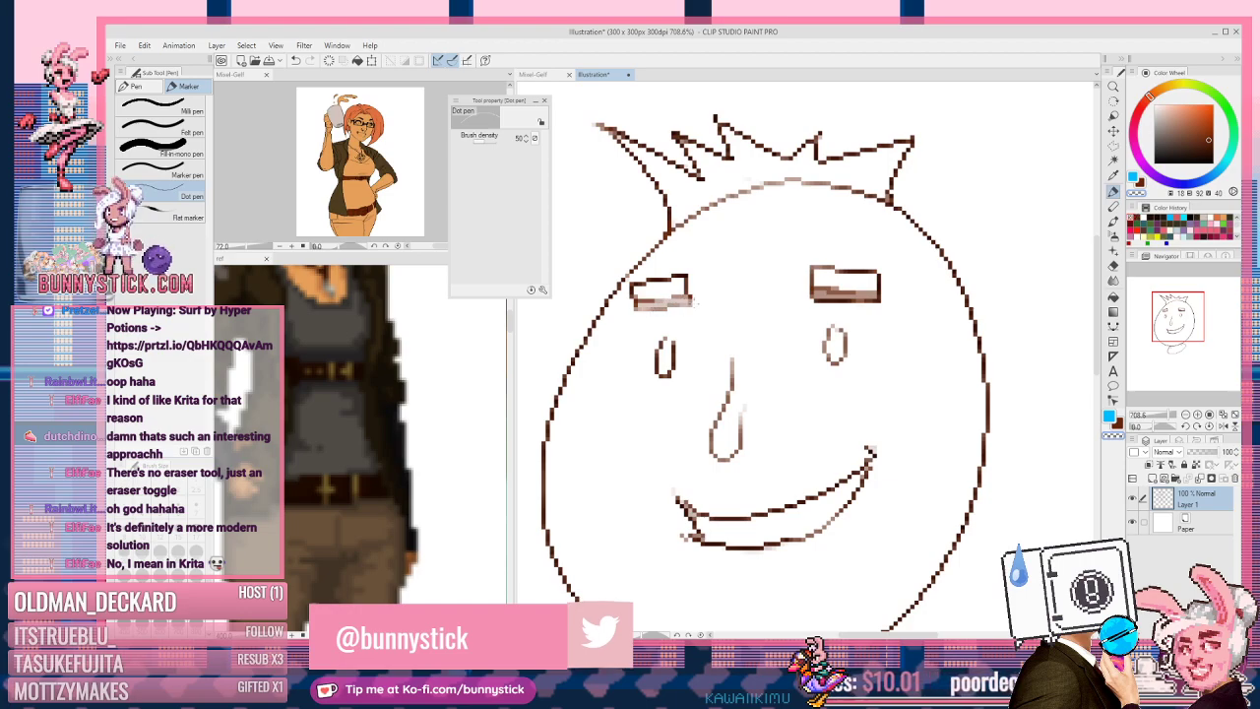
pyautogui.moveTo(878, 300); pyautogui.dragTo(812, 303)
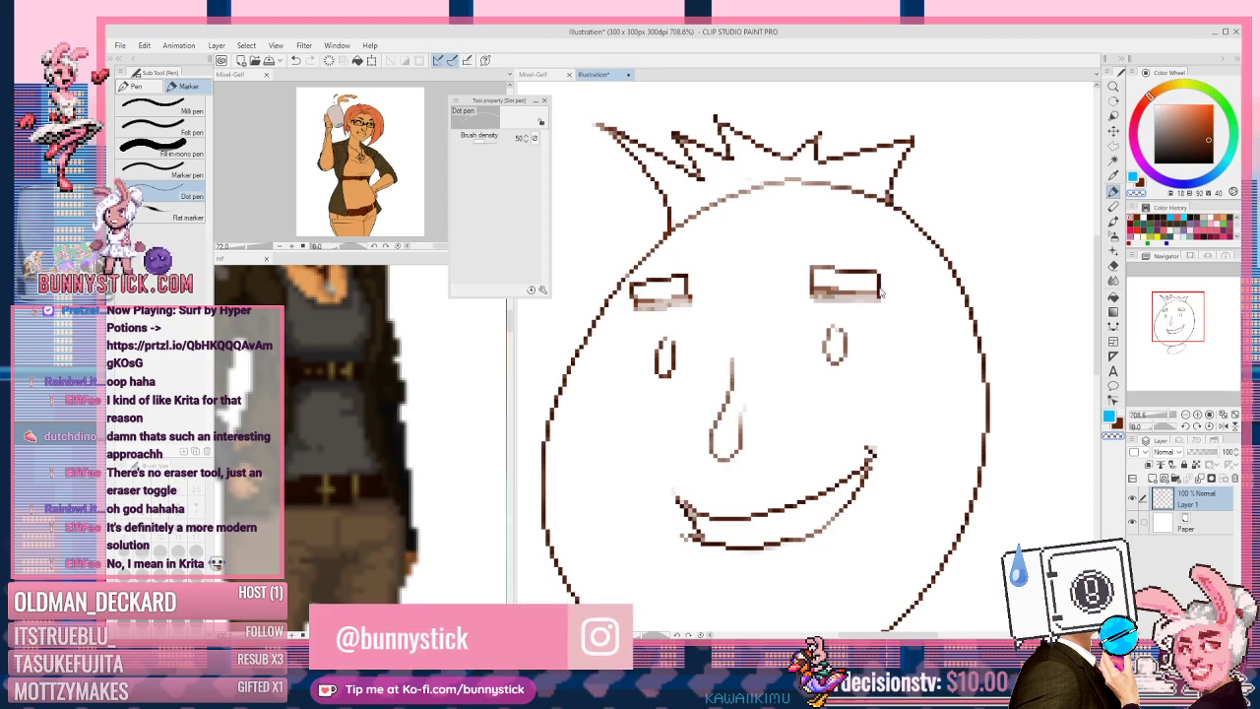
pyautogui.hotkey('ctrl', 'z')
pyautogui.hotkey('ctrl', 'z')
pyautogui.hotkey('ctrl', 'z')
pyautogui.hotkey('ctrl', 'z')
pyautogui.hotkey('ctrl', 'z')
pyautogui.hotkey('ctrl', 'z')
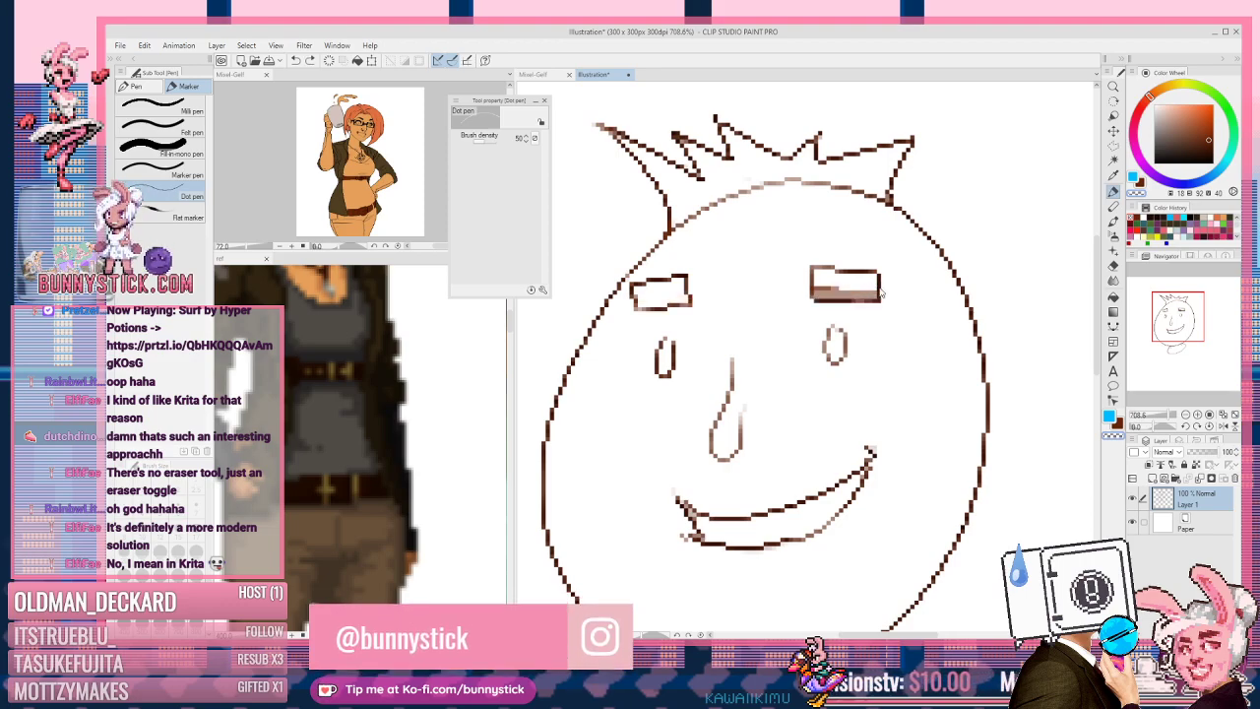
pyautogui.hotkey('ctrl', 'z')
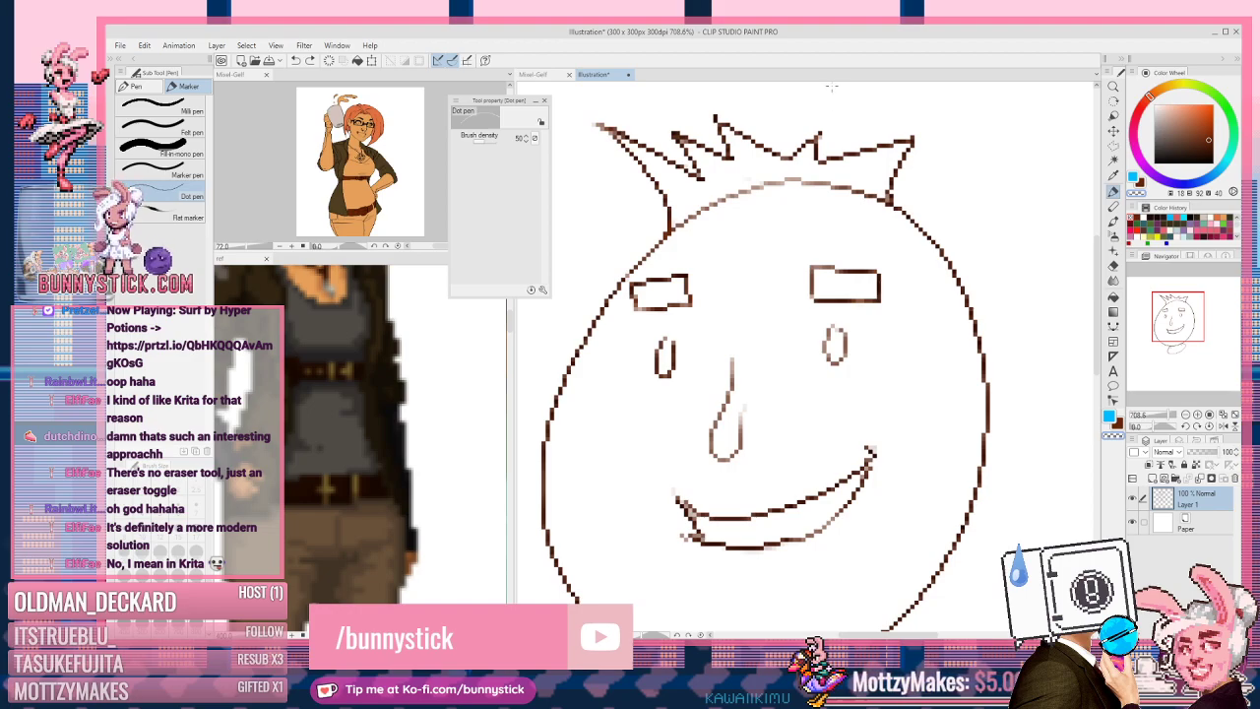
# Step: Darken a gap in a hair spike and clean up pixels at the mouth's left corner
pyautogui.press('c')
pyautogui.moveTo(819, 135)
pyautogui.mouseDown()
pyautogui.moveTo(820, 161)
pyautogui.moveTo(819, 135)
pyautogui.mouseUp()
pyautogui.press('c')
pyautogui.press('c')
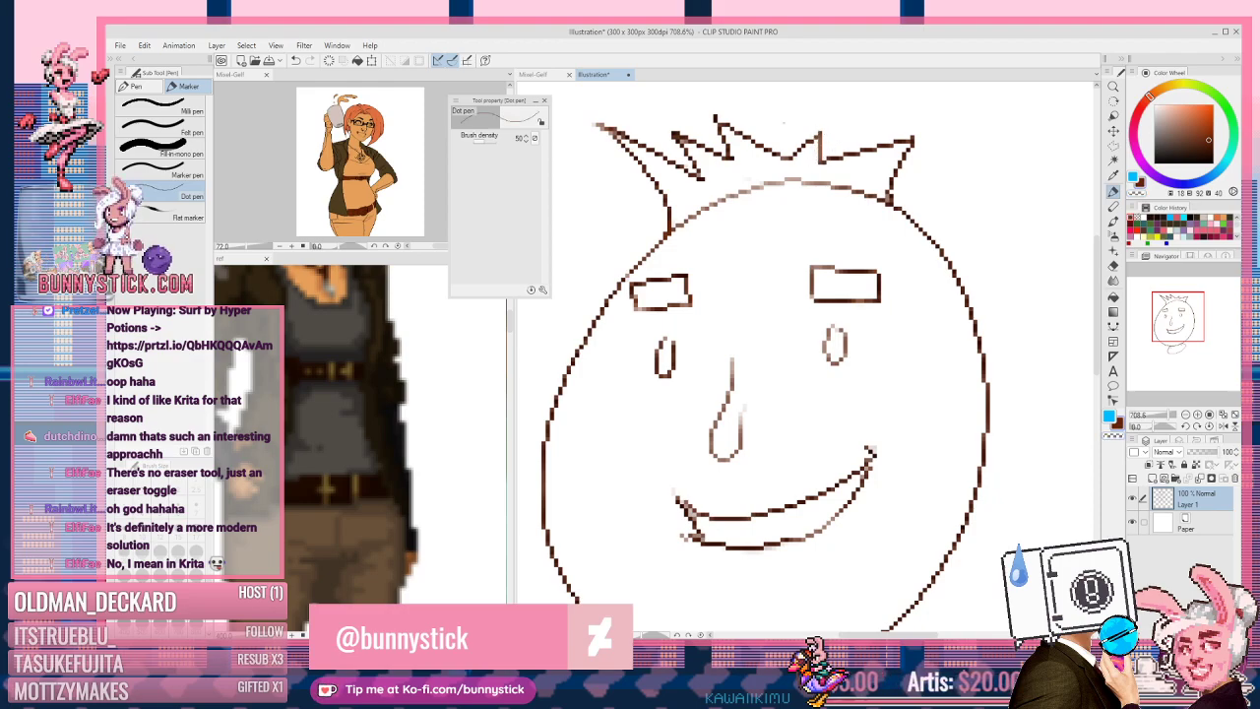
pyautogui.moveTo(725, 537)
pyautogui.mouseDown()
pyautogui.moveTo(788, 336)
pyautogui.moveTo(745, 335)
pyautogui.moveTo(756, 319)
pyautogui.moveTo(745, 302)
pyautogui.mouseUp()
pyautogui.press('c')
pyautogui.press('c')
pyautogui.press('c')
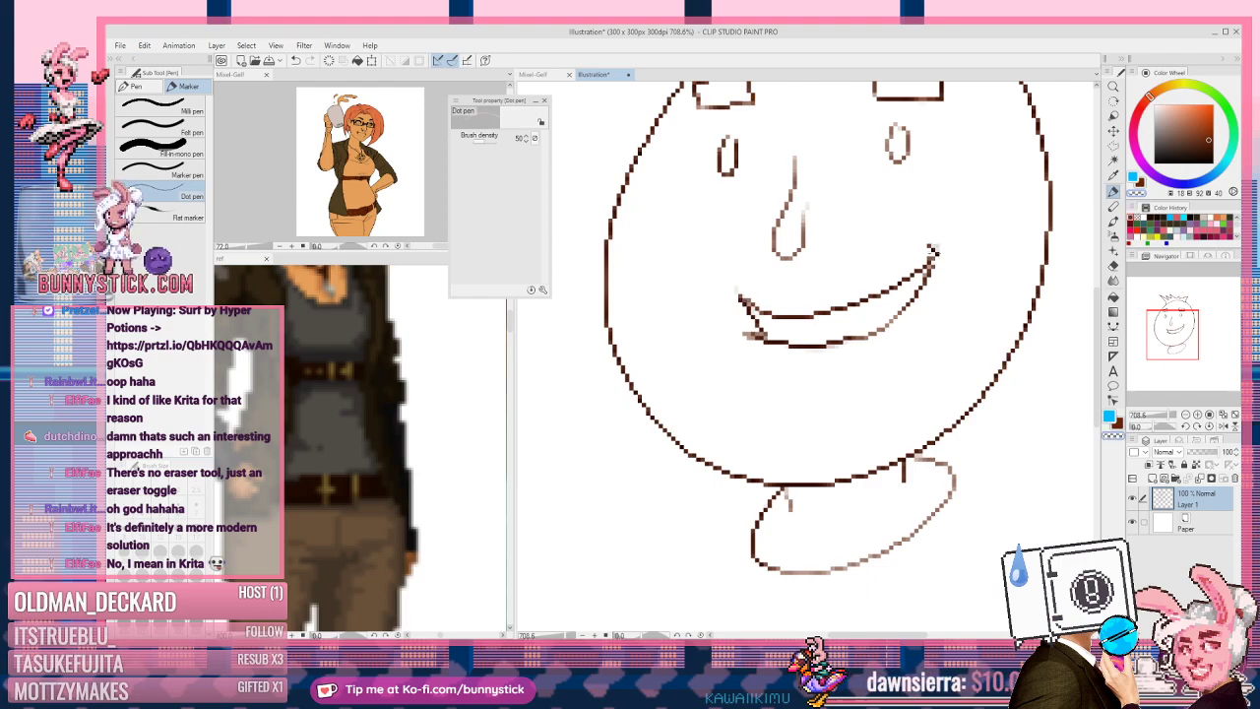
pyautogui.press('c')
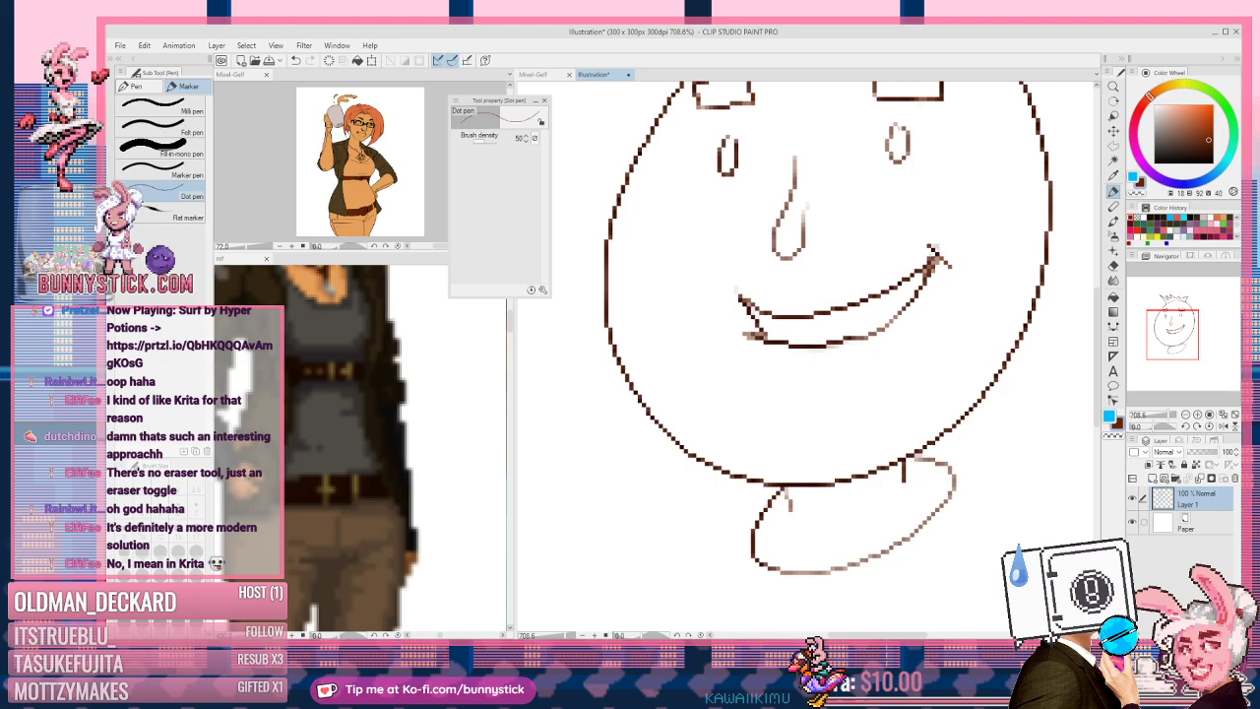
# Step: Pan and zoom out to about 418% so the face, hair and neck fit in view
pyautogui.moveTo(948, 326); pyautogui.dragTo(911, 253)
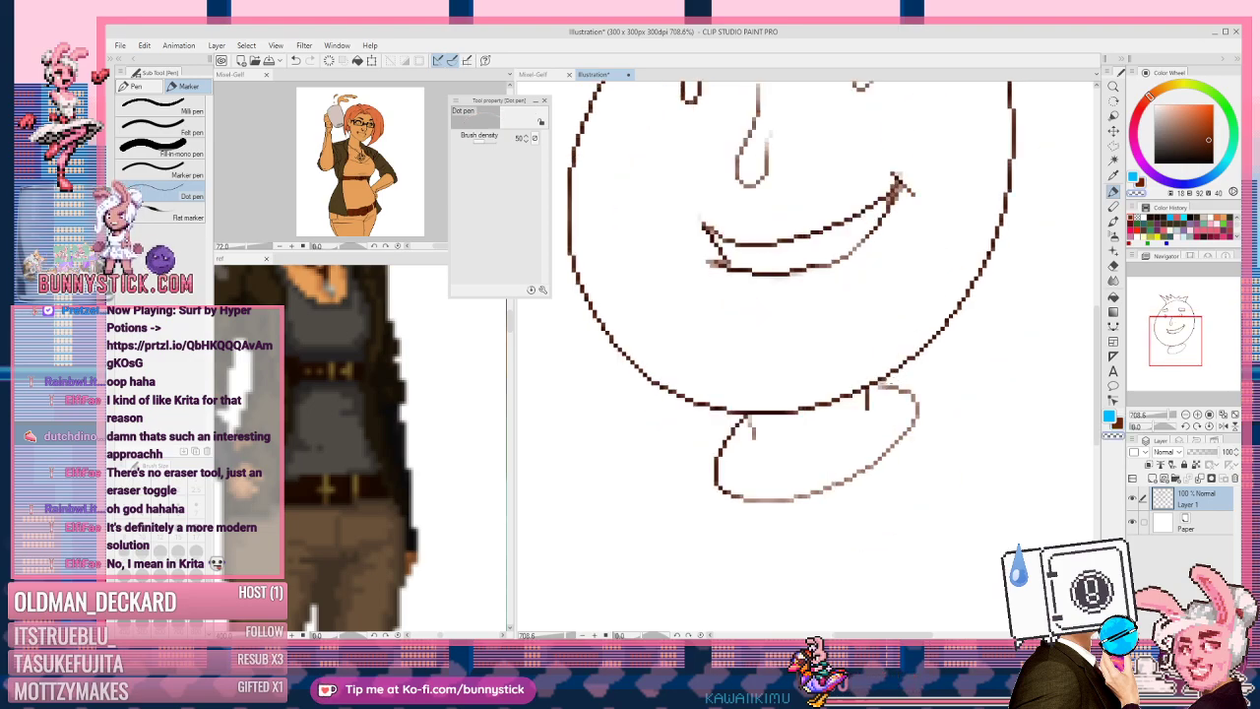
pyautogui.moveTo(900, 167); pyautogui.dragTo(910, 435)
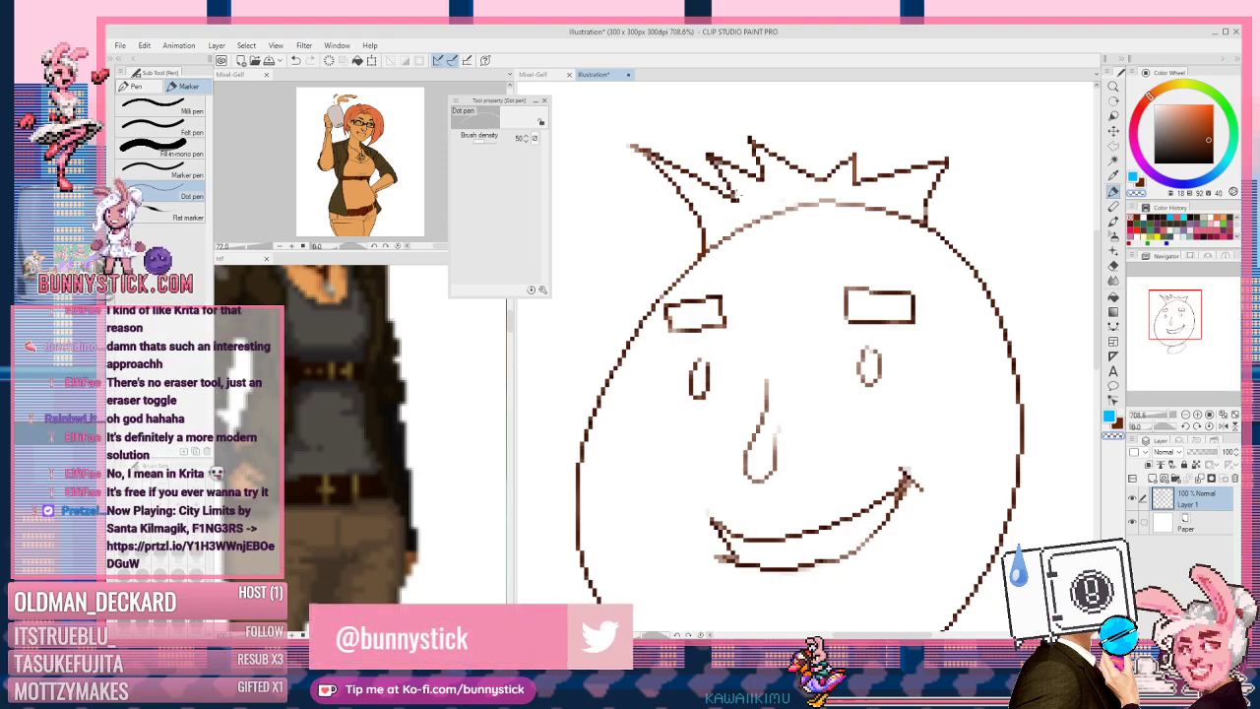
pyautogui.press('c')
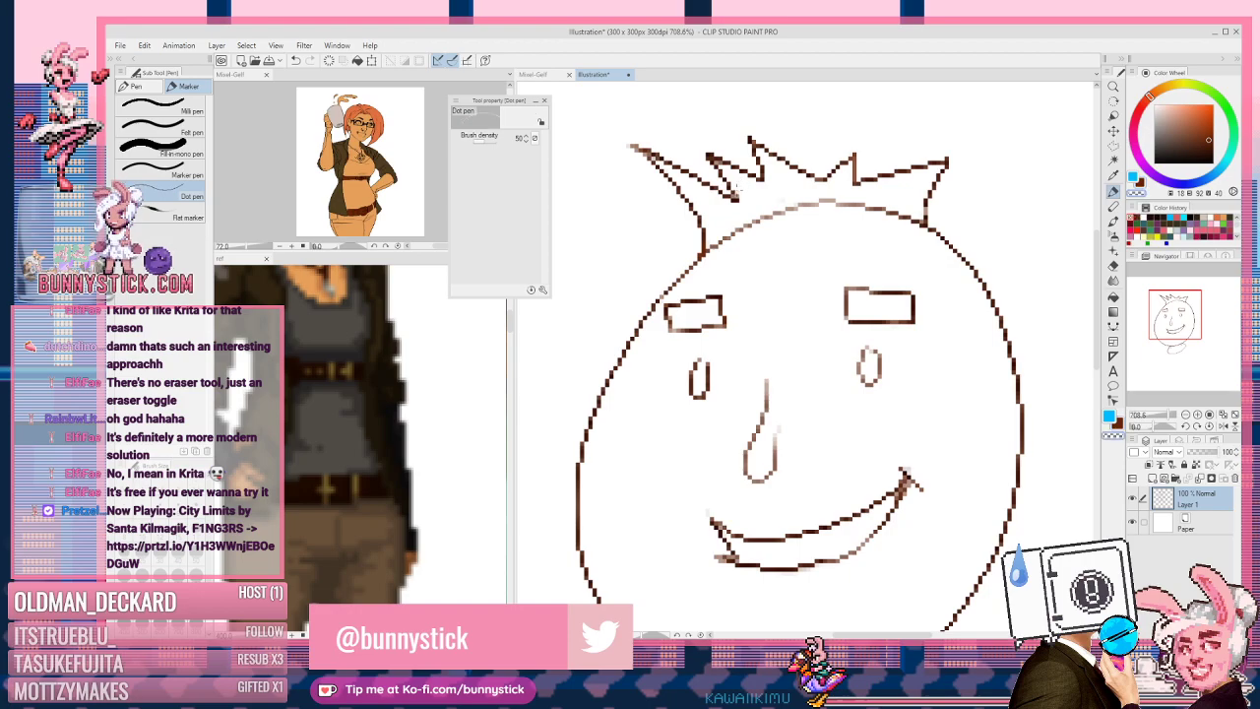
pyautogui.scroll(-4, 720, 146)
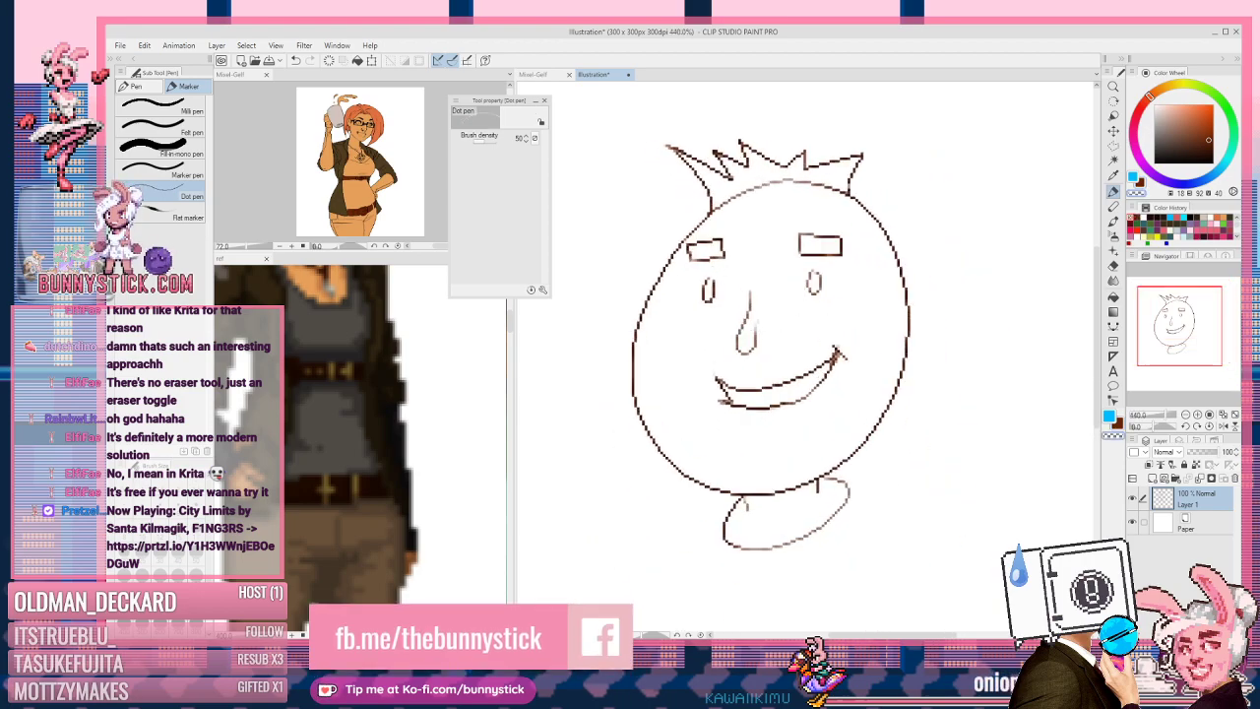
pyautogui.scroll(4, 842, 307)
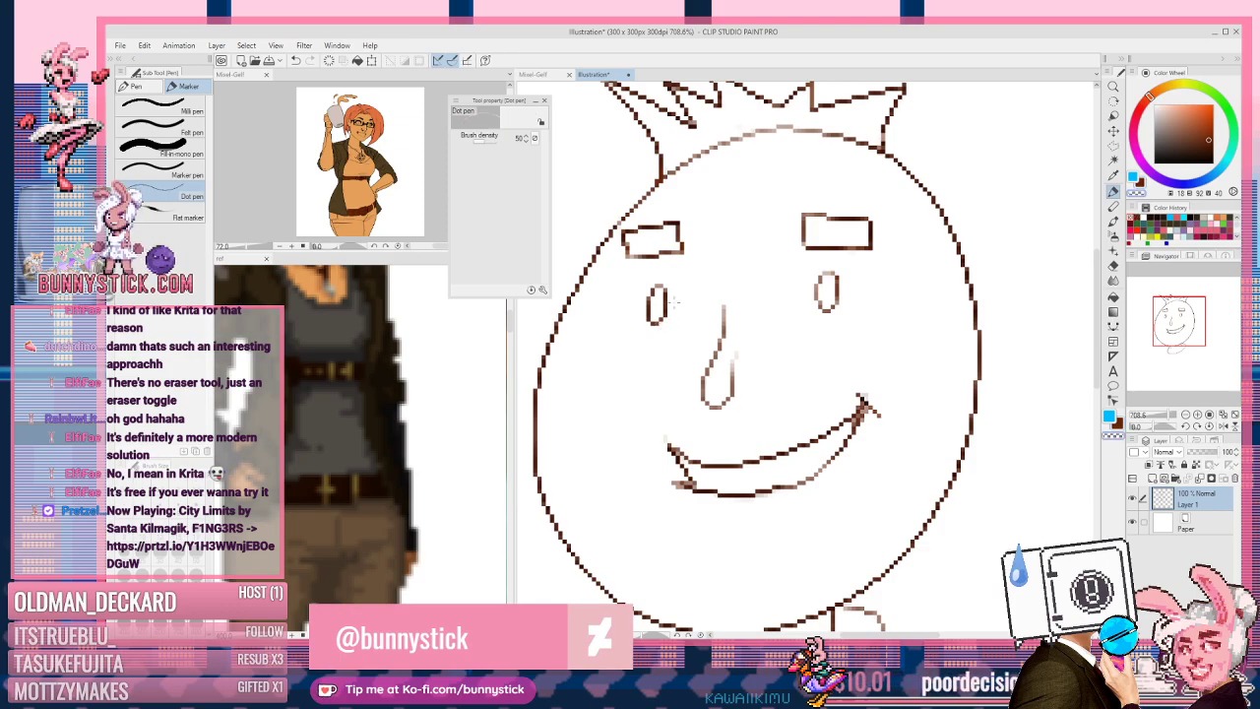
pyautogui.scroll(-3, 674, 302)
pyautogui.moveTo(734, 275)
pyautogui.mouseDown()
pyautogui.moveTo(819, 267)
pyautogui.moveTo(809, 261)
pyautogui.mouseUp()
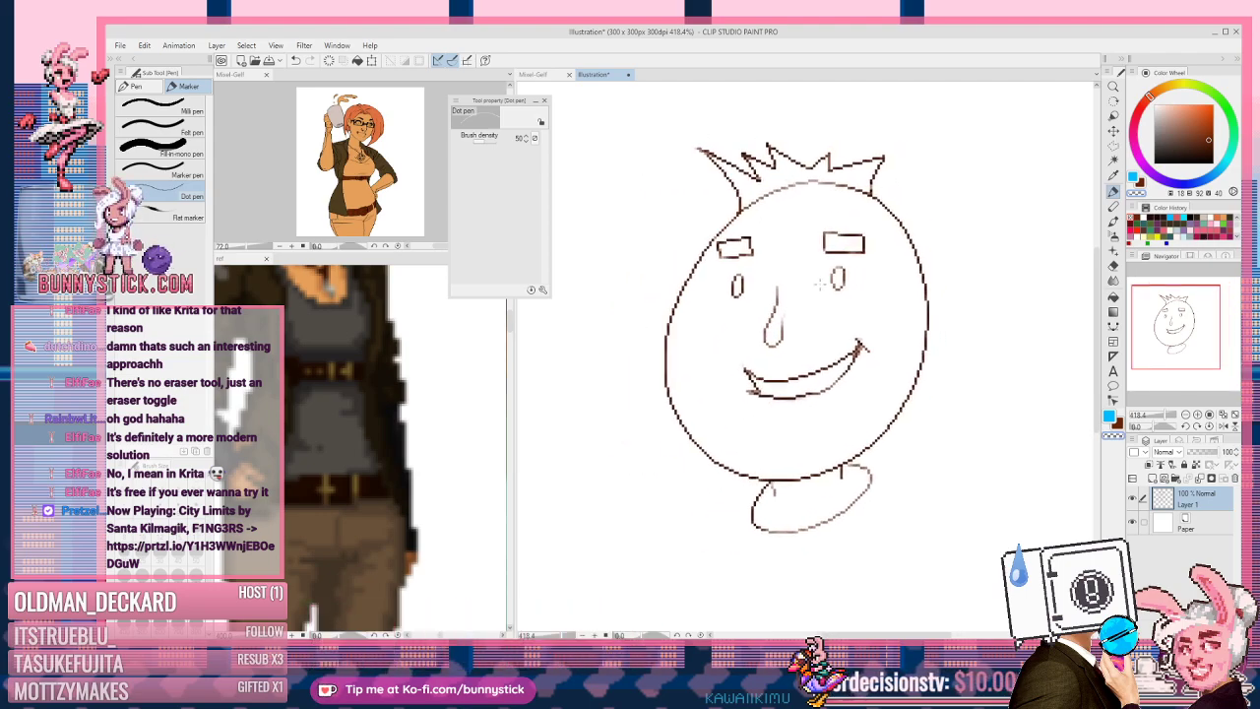
# Step: Cancel a save, rename Layer 1 to 'linework' and add a new empty layer above it
pyautogui.hotkey('ctrl', 's')
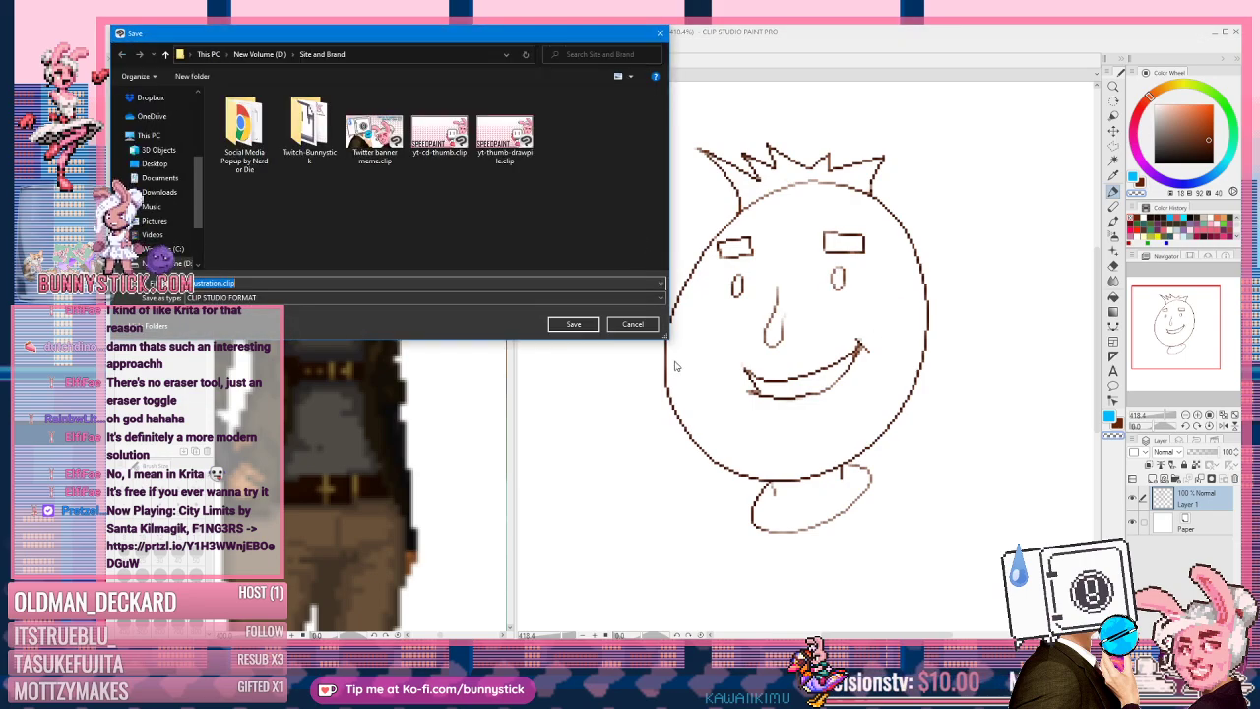
pyautogui.click(633, 324)
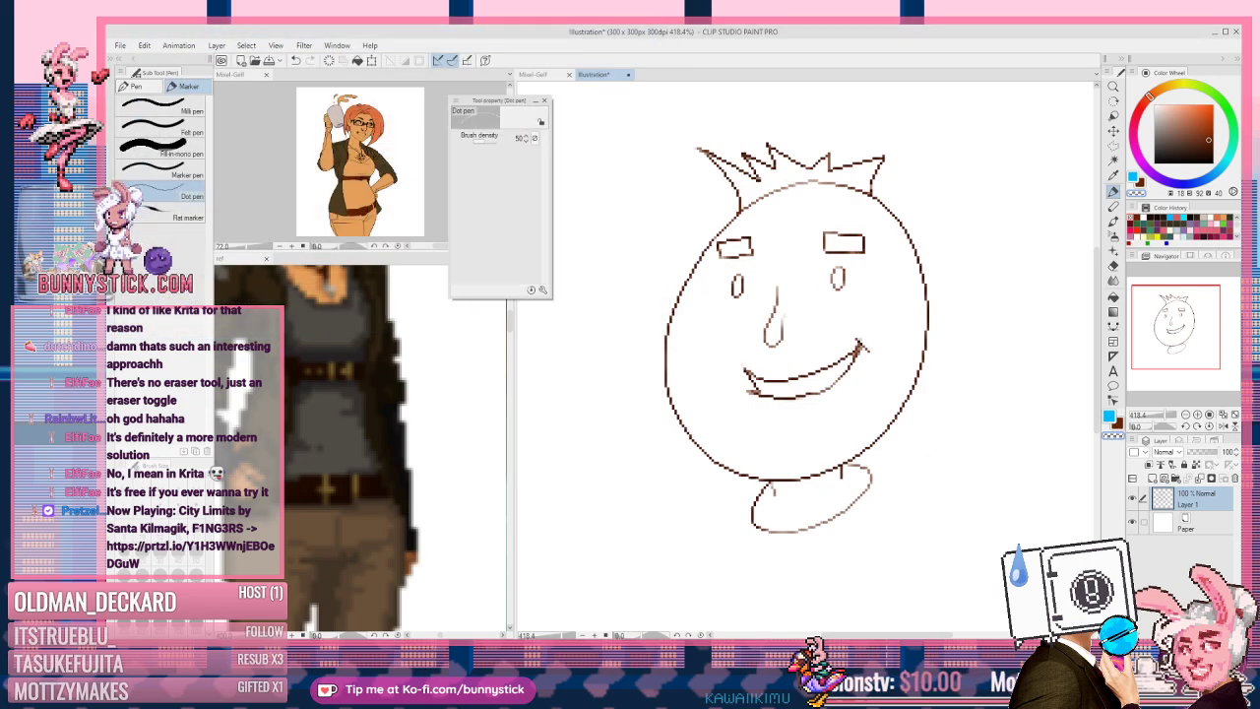
pyautogui.doubleClick(1192, 504)
pyautogui.press('BackSpace')
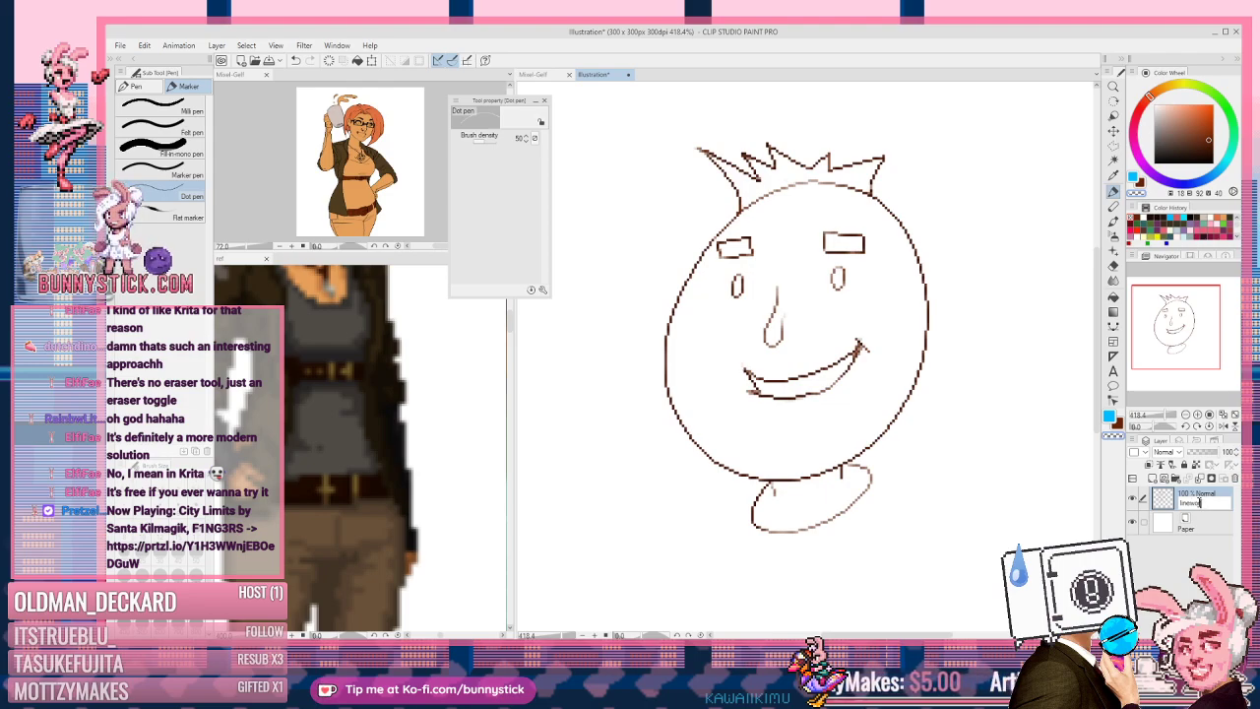
pyautogui.press('Return')
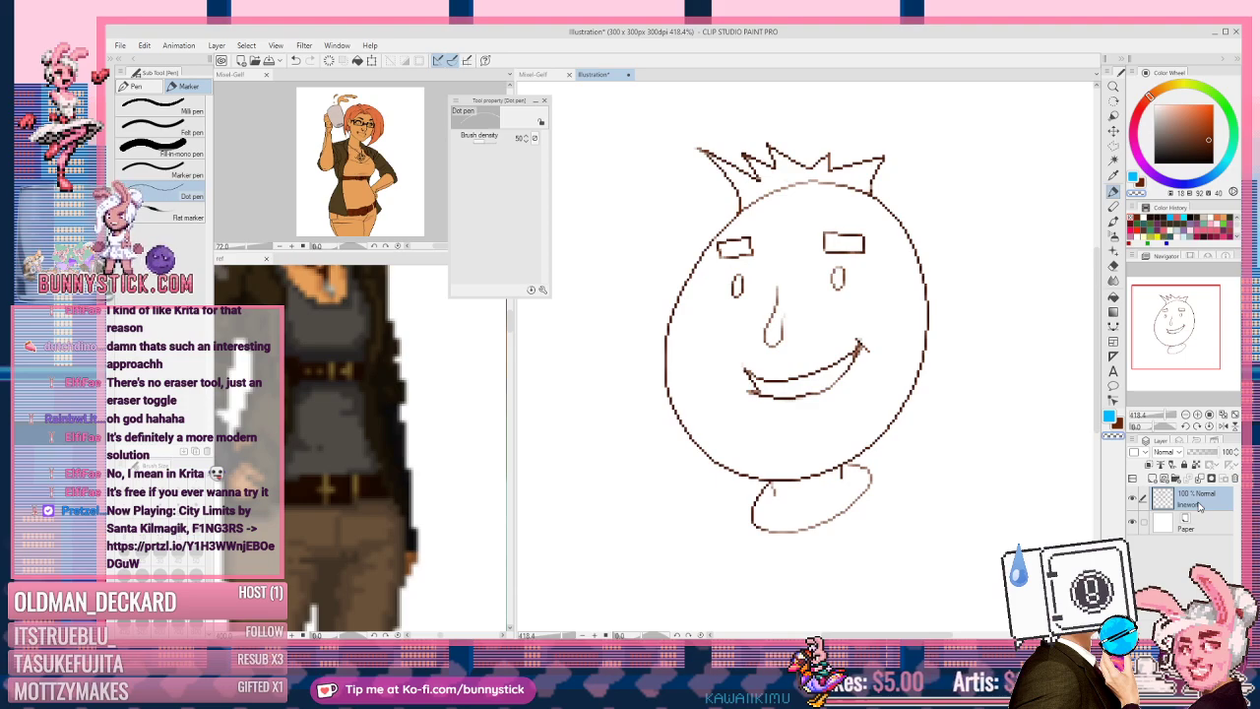
pyautogui.click(1153, 478)
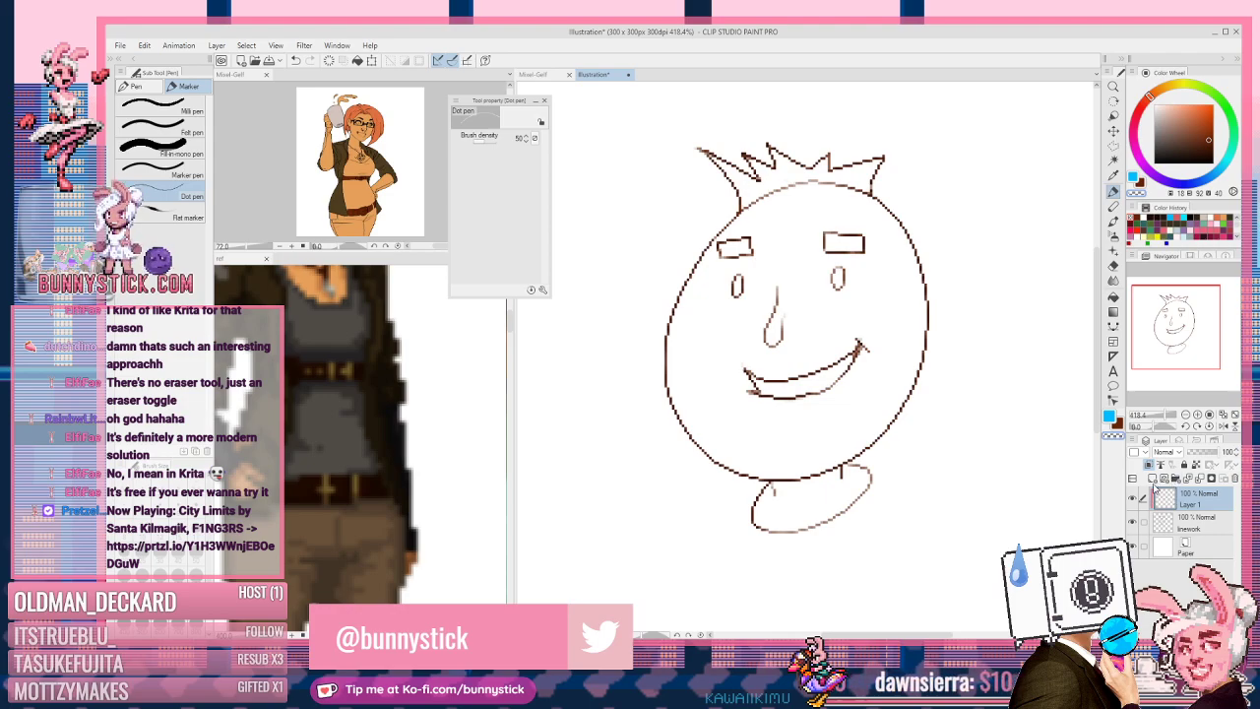
# Step: Put linework and Layer 1 into a folder named 'line', then add Layer 2 above Paper
pyautogui.click(1211, 522)
pyautogui.rightClick(1201, 503)
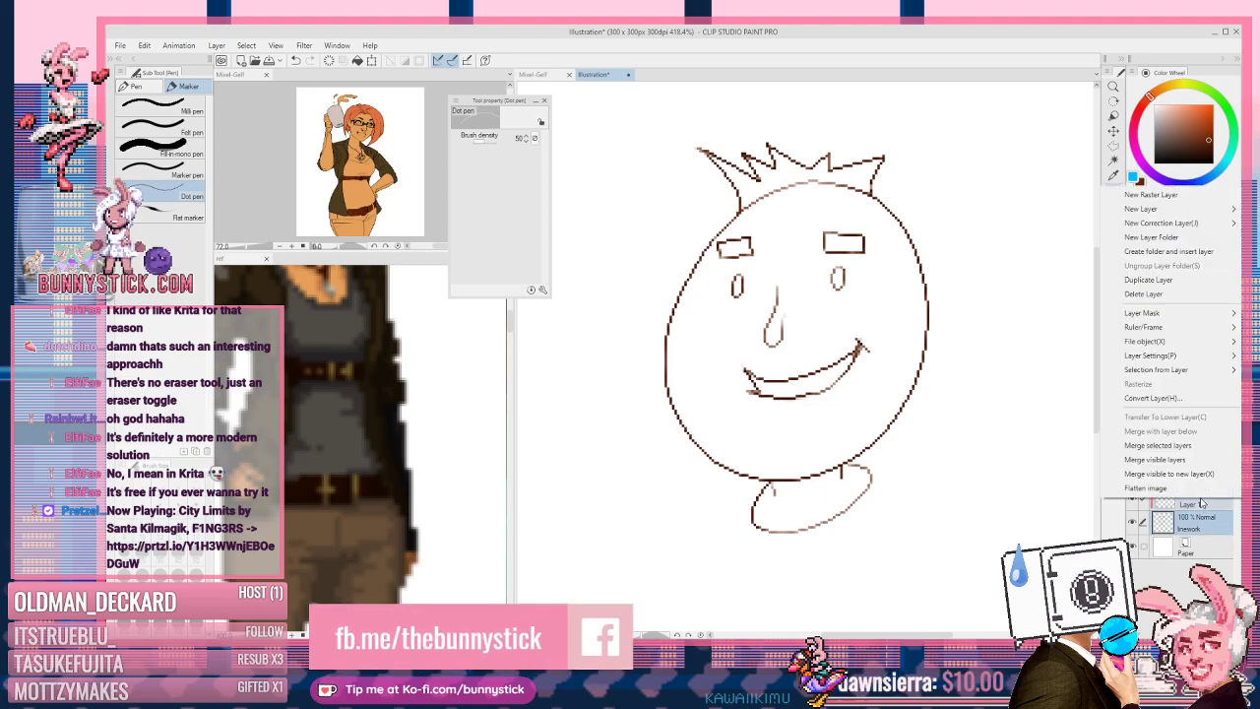
pyautogui.click(1158, 257)
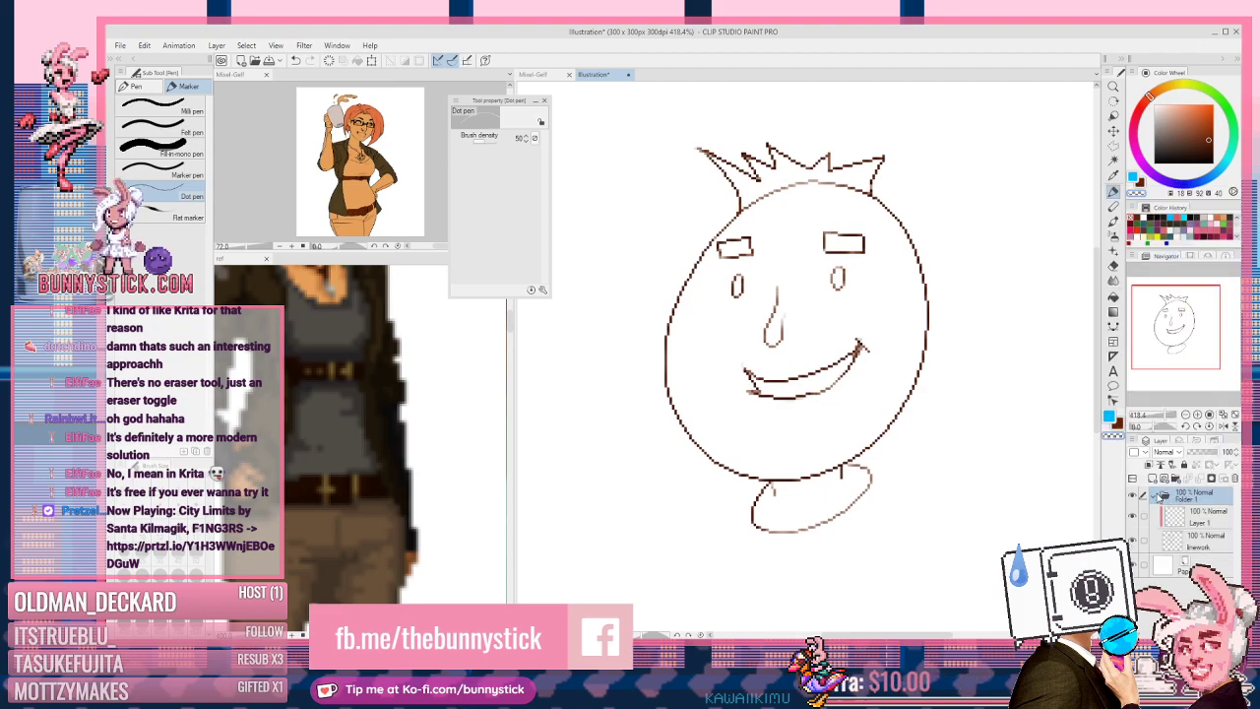
pyautogui.click(1159, 497)
pyautogui.doubleClick(1181, 498)
pyautogui.write('T')
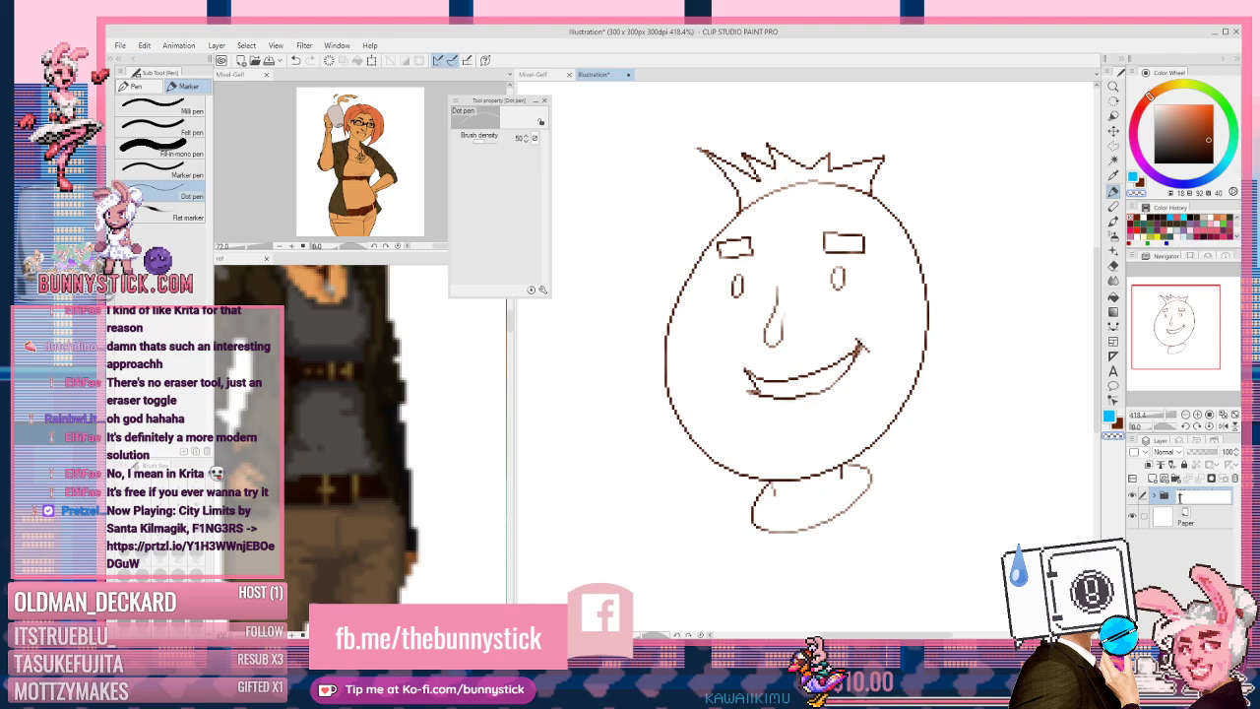
pyautogui.write('he')
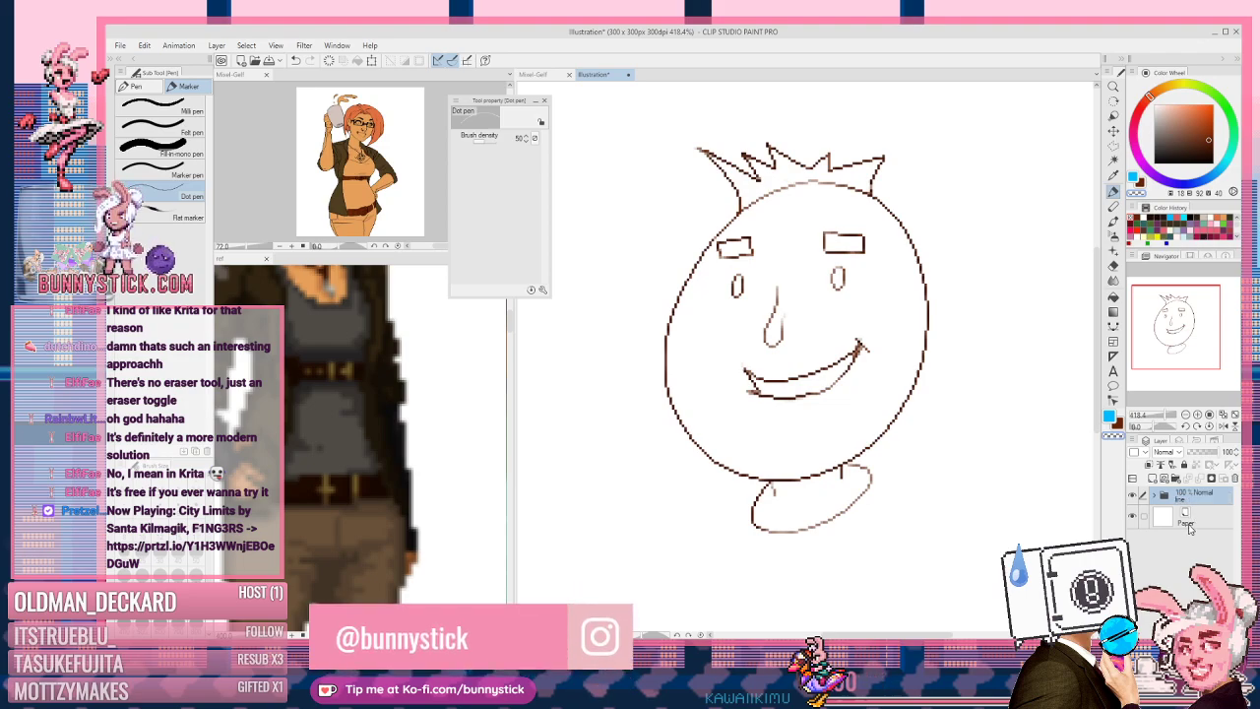
pyautogui.click(1207, 519)
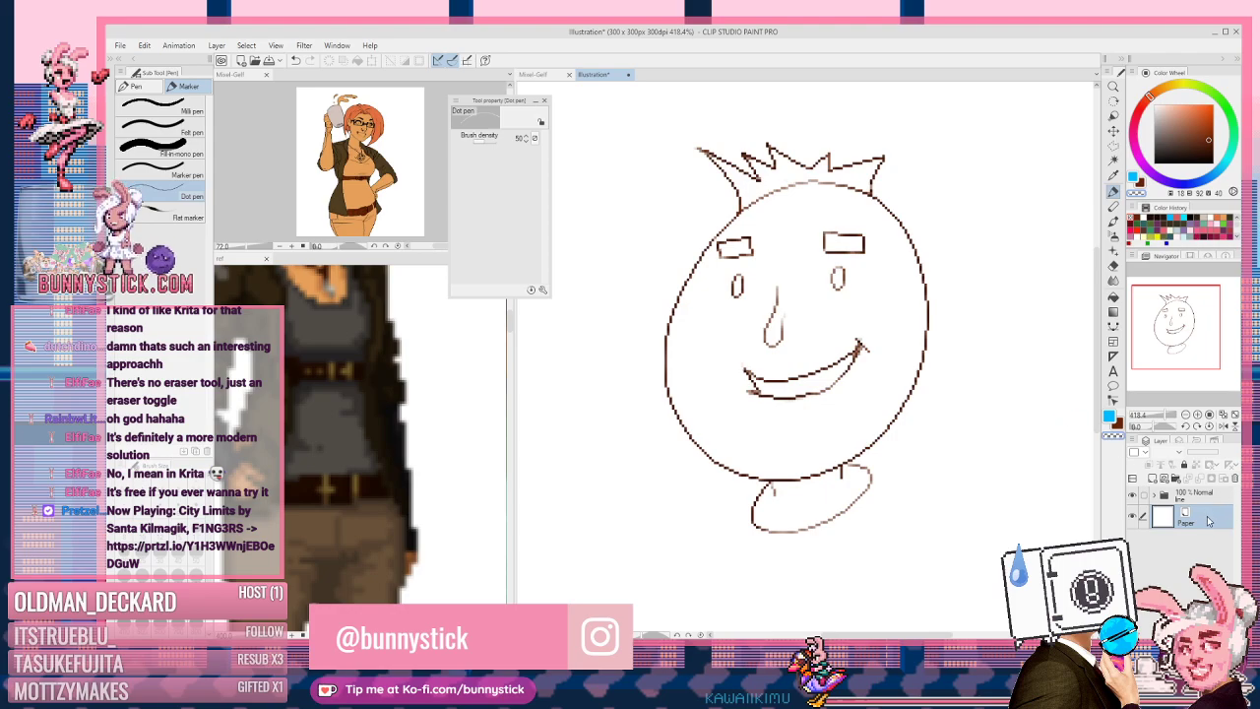
pyautogui.click(1156, 470)
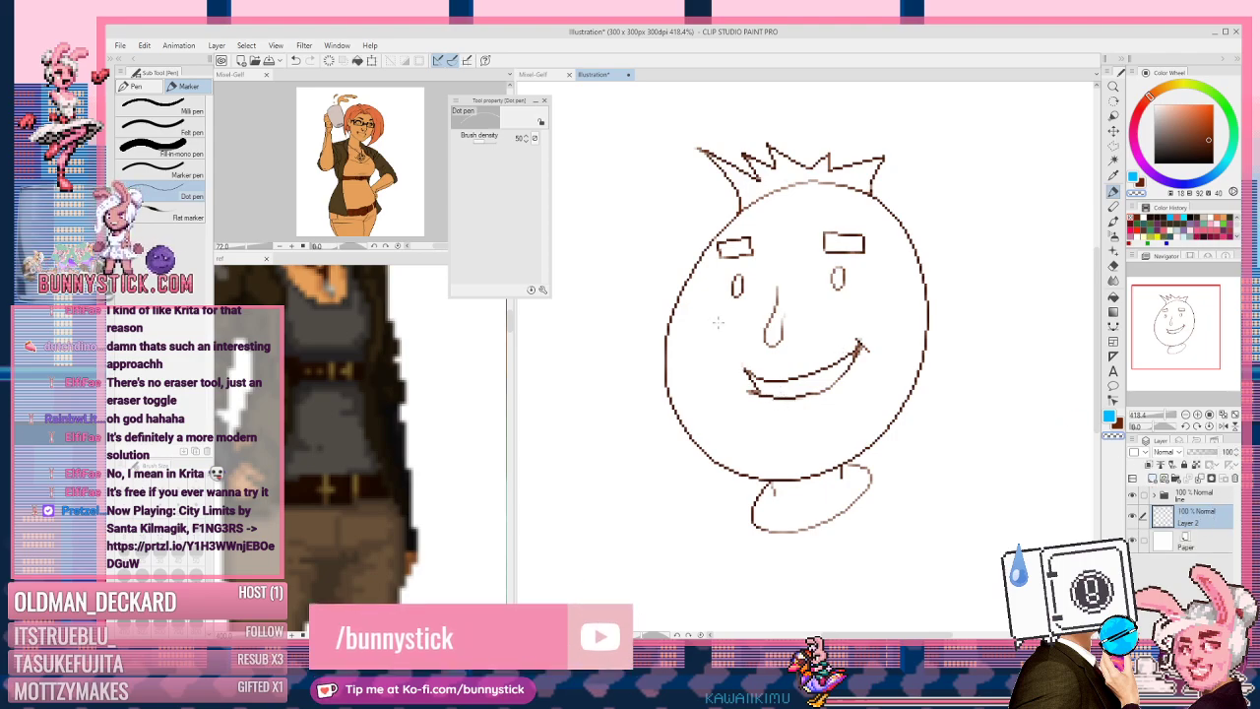
# Step: Choose a light golden yellow and set the Fill tool to Enclose and fill
pyautogui.click(1175, 88)
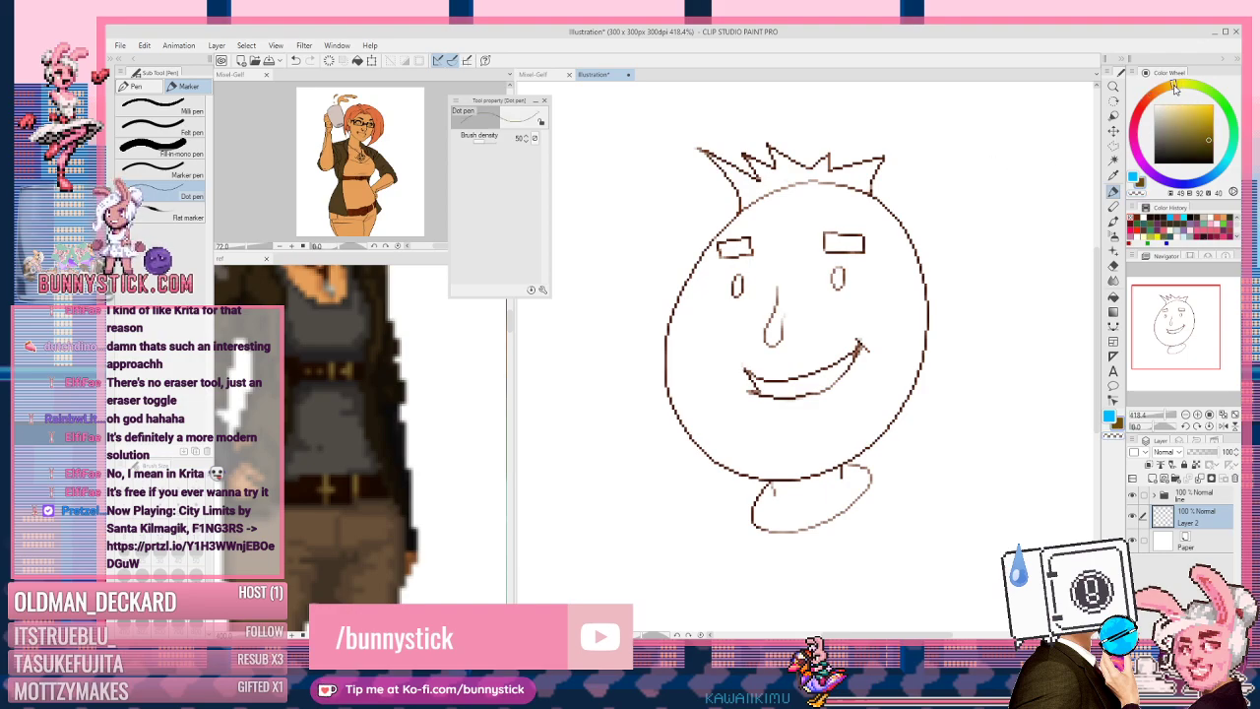
pyautogui.click(1211, 114)
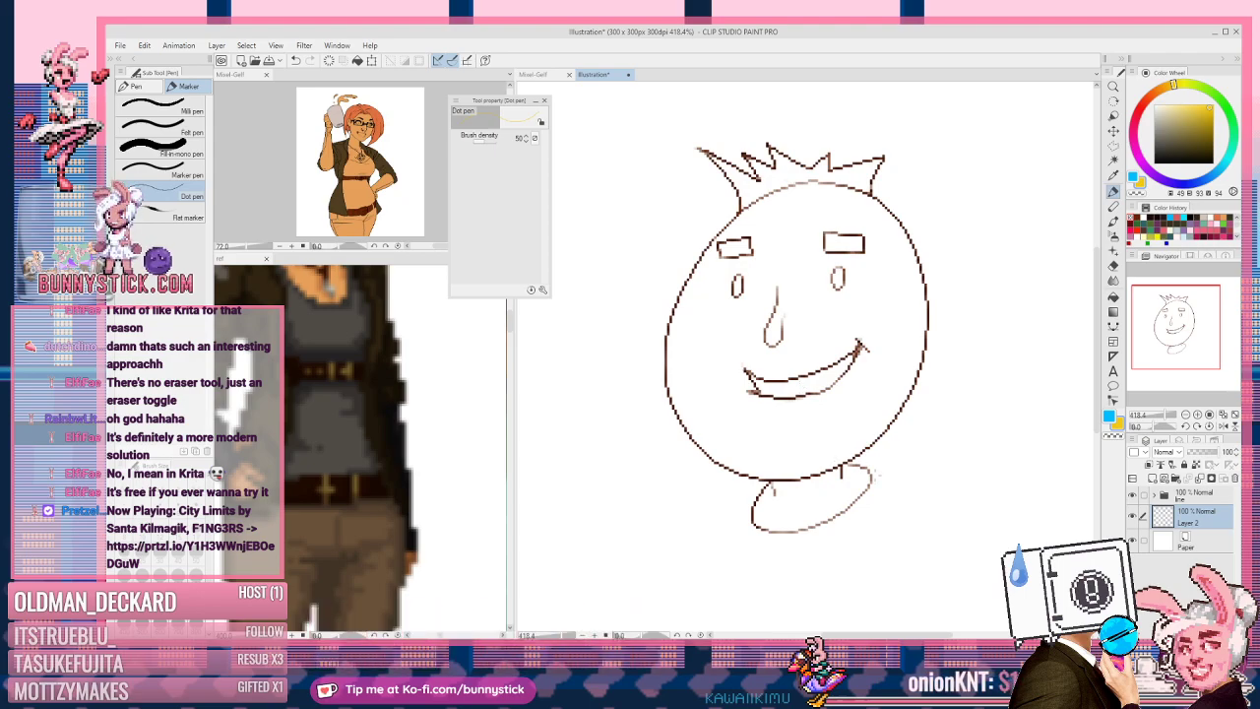
pyautogui.press('g')
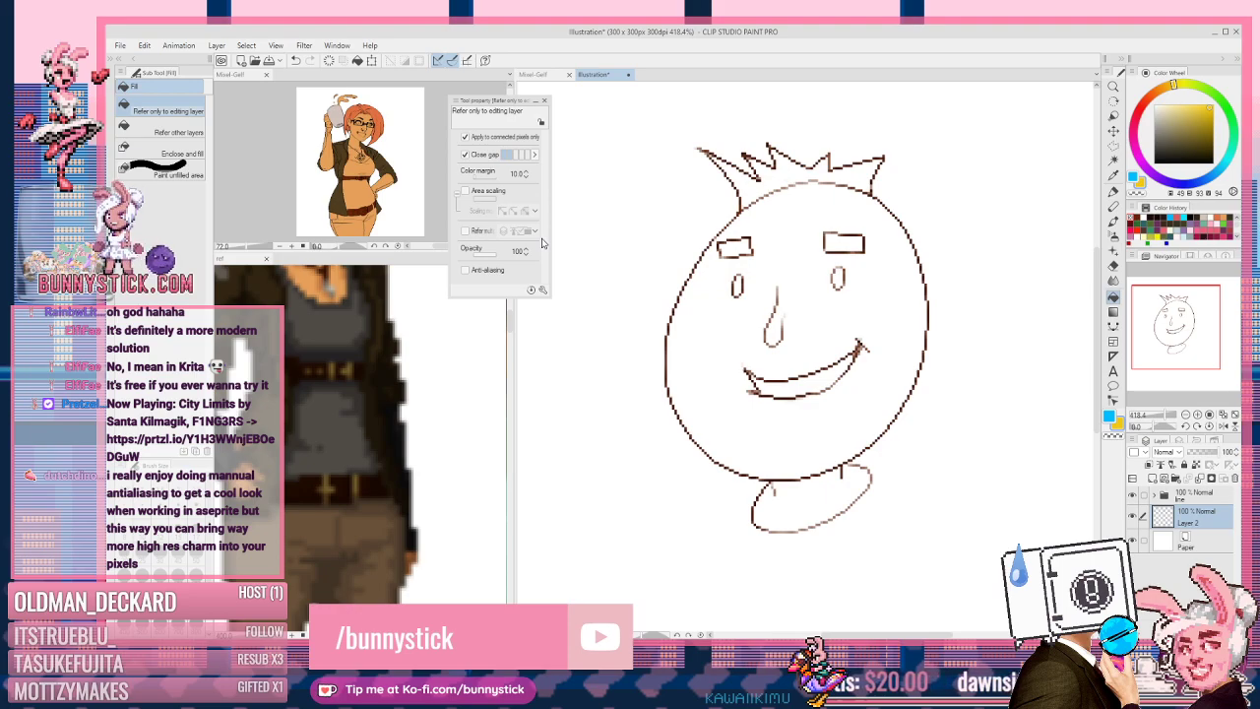
pyautogui.click(139, 144)
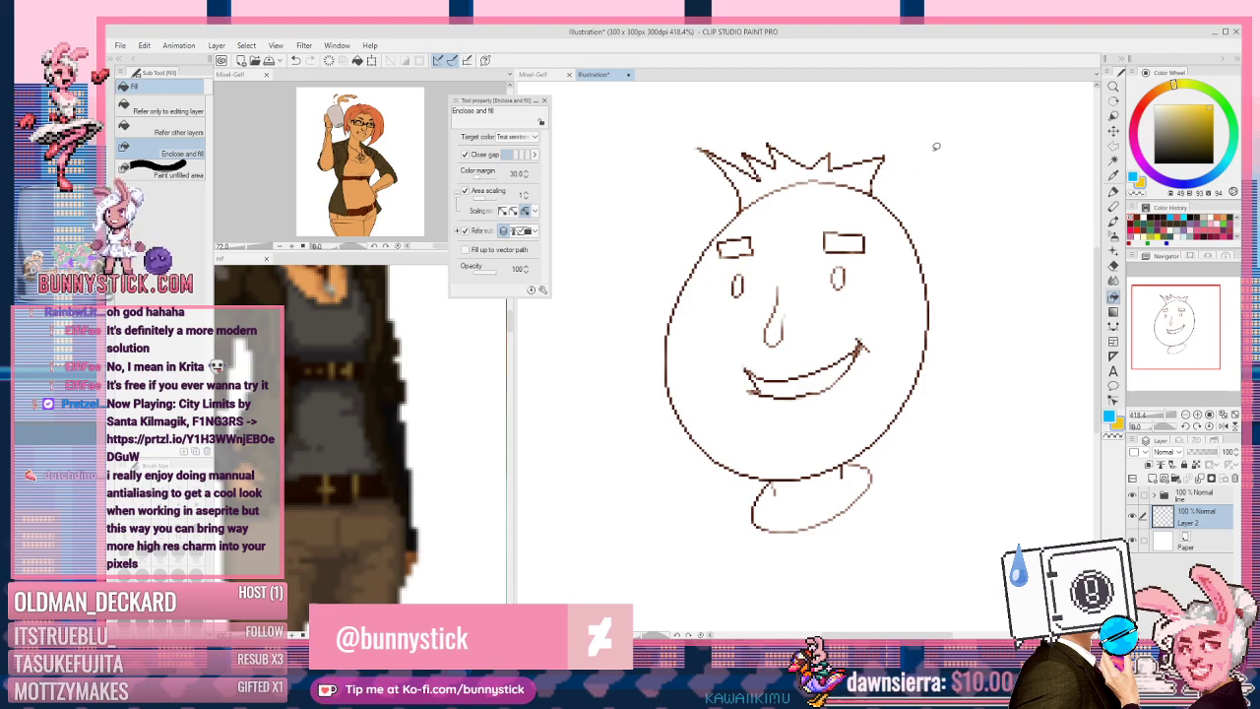
# Step: Enclose the head to fill face, hair and neck yellow, toggling the line art to check coverage
pyautogui.moveTo(917, 497)
pyautogui.mouseDown()
pyautogui.moveTo(995, 249)
pyautogui.moveTo(863, 80)
pyautogui.moveTo(630, 156)
pyautogui.moveTo(601, 409)
pyautogui.moveTo(725, 600)
pyautogui.moveTo(889, 567)
pyautogui.moveTo(857, 591)
pyautogui.mouseUp()
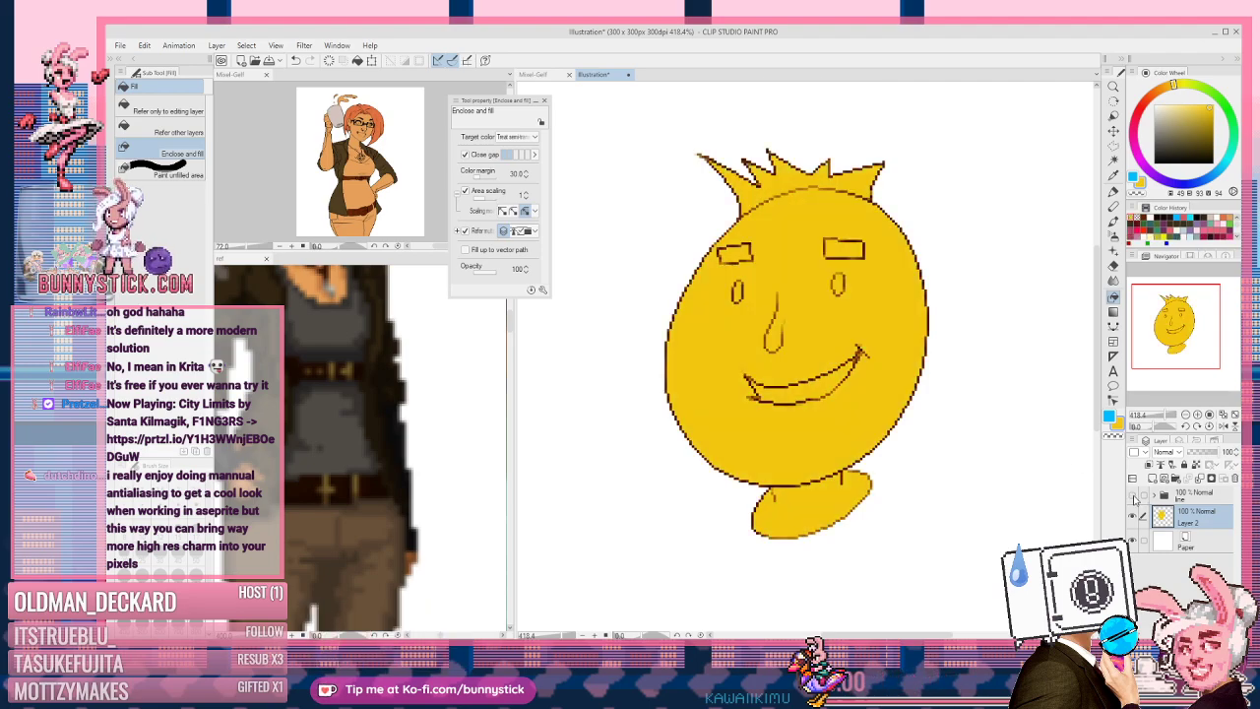
pyautogui.click(1133, 495)
pyautogui.click(1133, 496)
pyautogui.click(1133, 496)
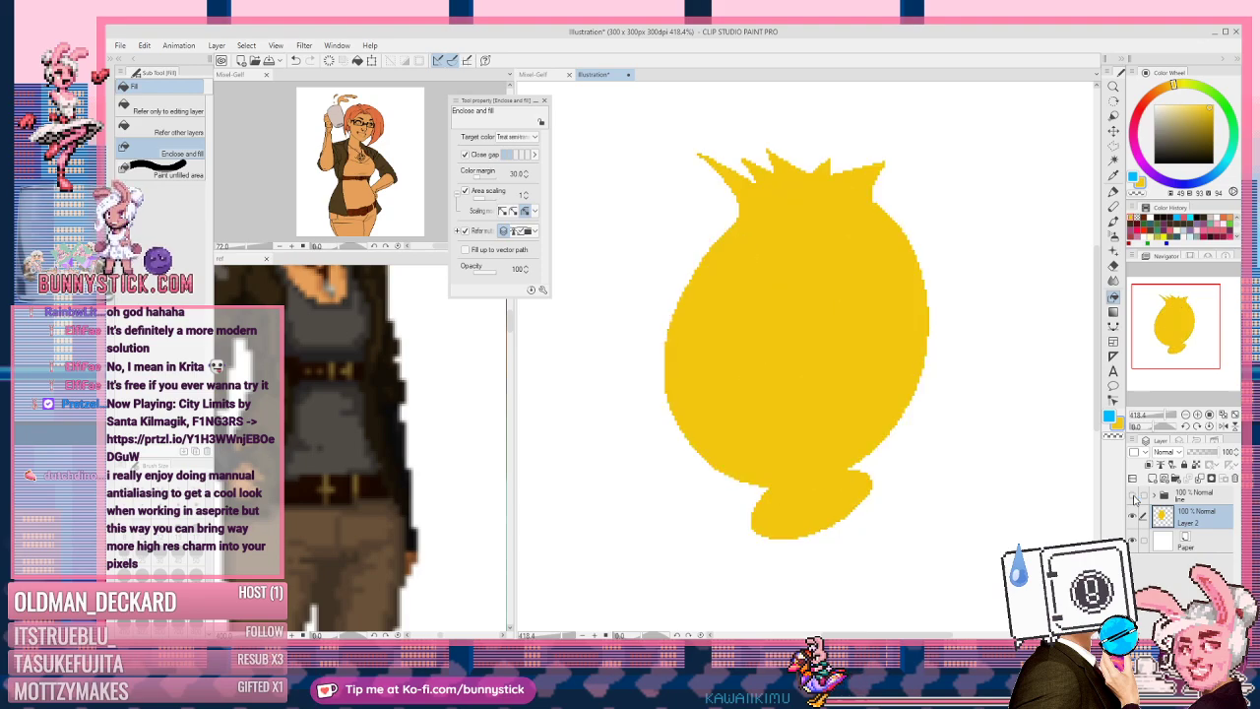
pyautogui.click(1133, 495)
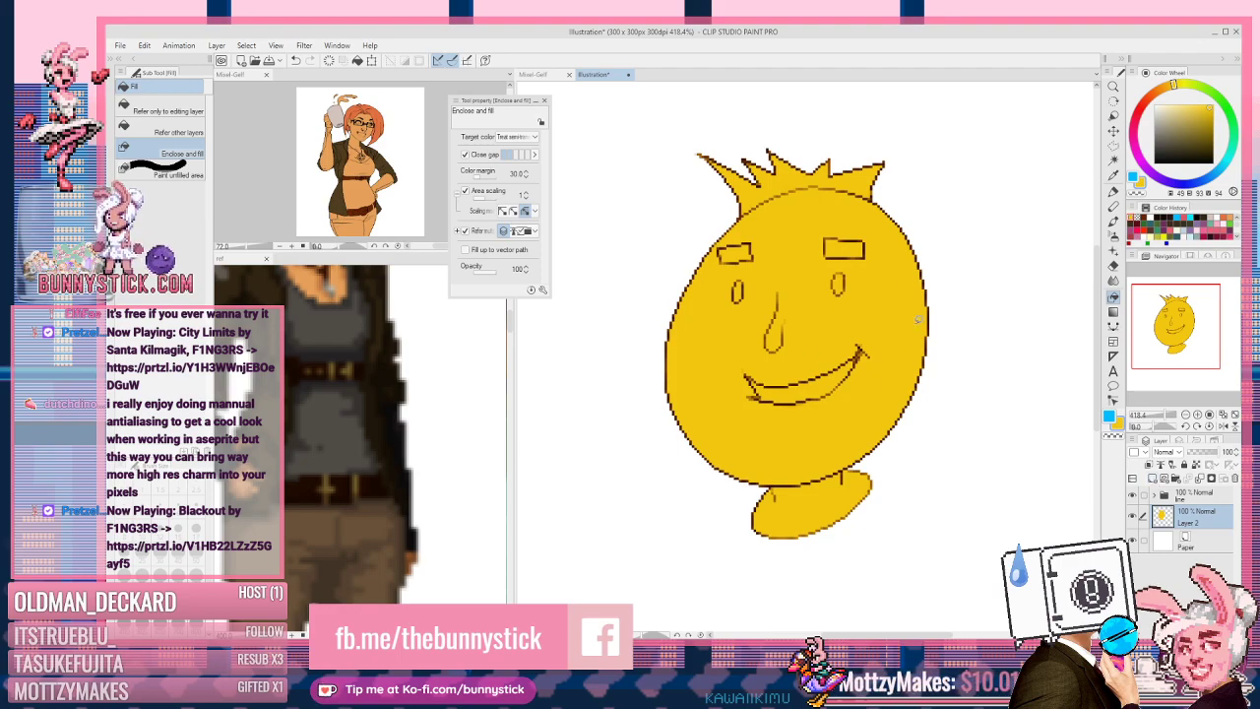
# Step: Rename the fill layer 'flat' and add three new layers clipped to it
pyautogui.doubleClick(1191, 525)
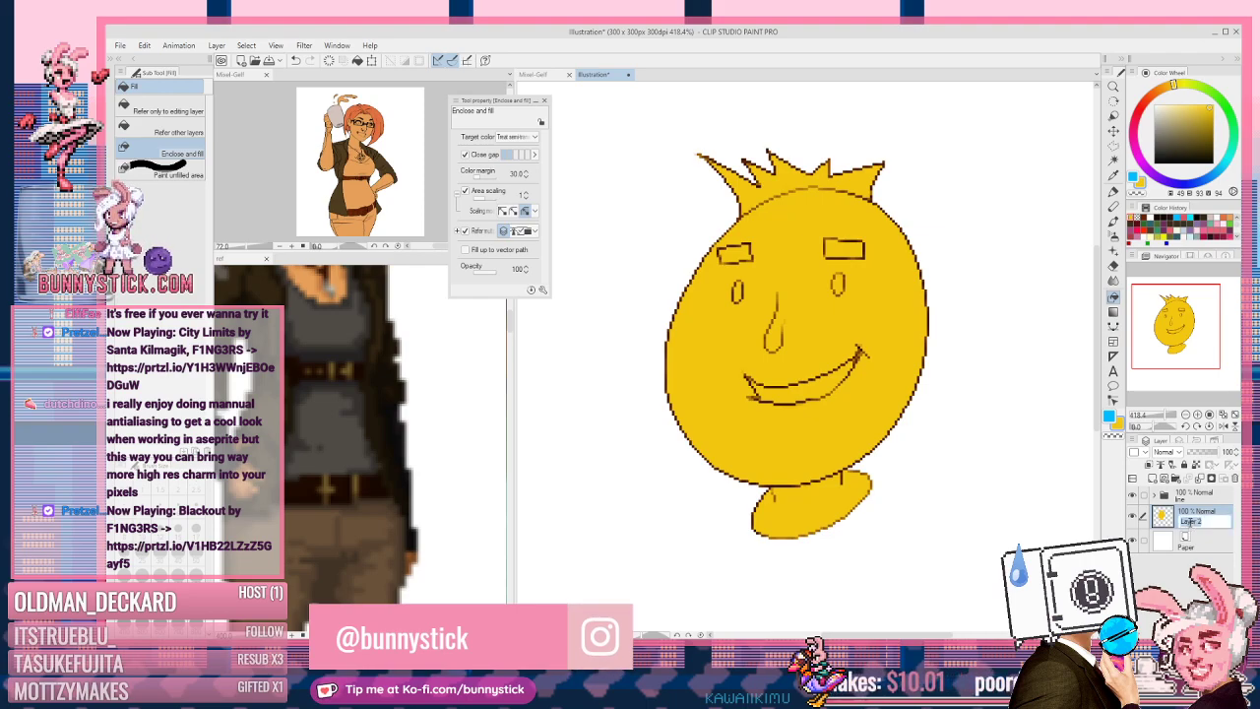
pyautogui.write('flat')
pyautogui.press('Return')
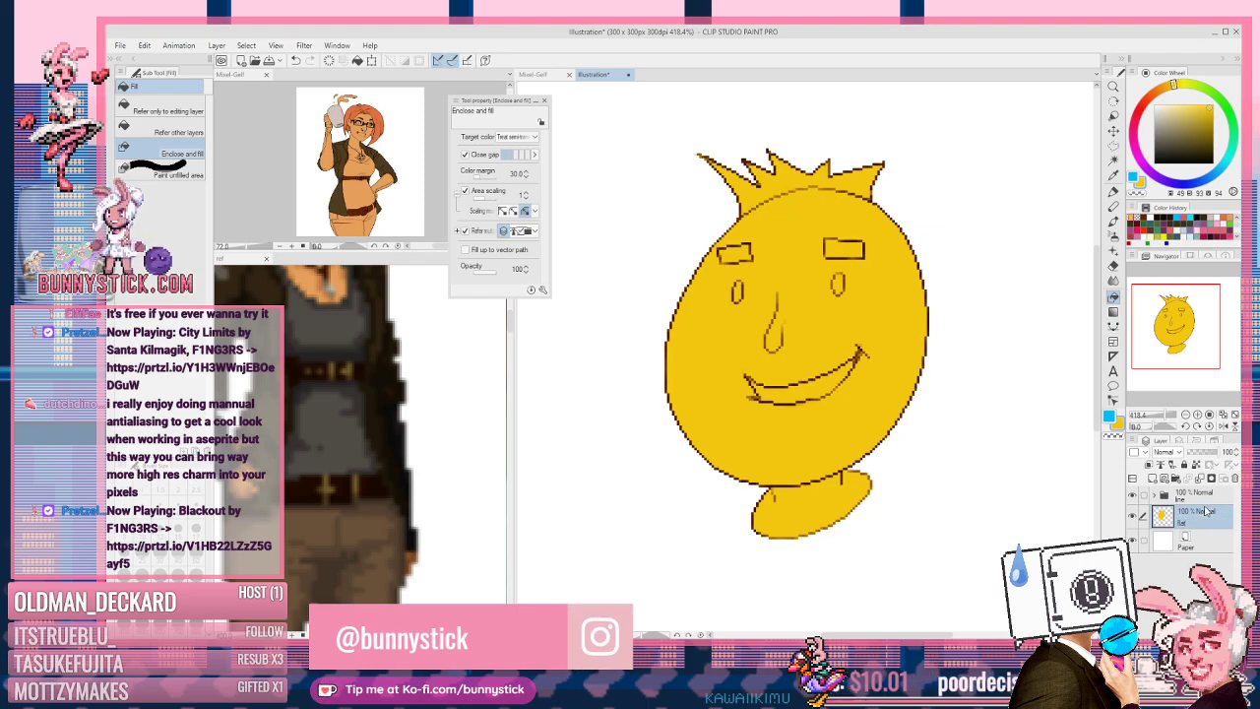
pyautogui.click(1154, 479)
pyautogui.click(1153, 479)
pyautogui.click(1154, 479)
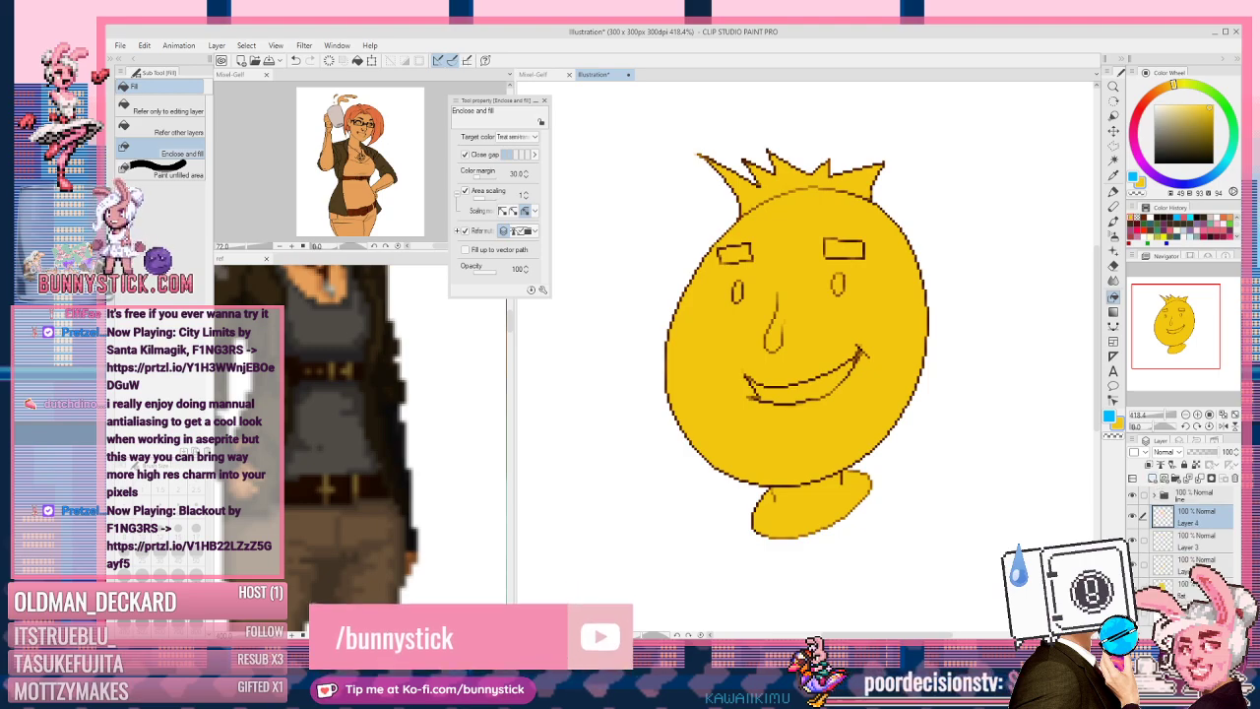
pyautogui.click(1193, 563)
pyautogui.keyDown('shift'); pyautogui.click(1185, 517); pyautogui.keyUp('shift')
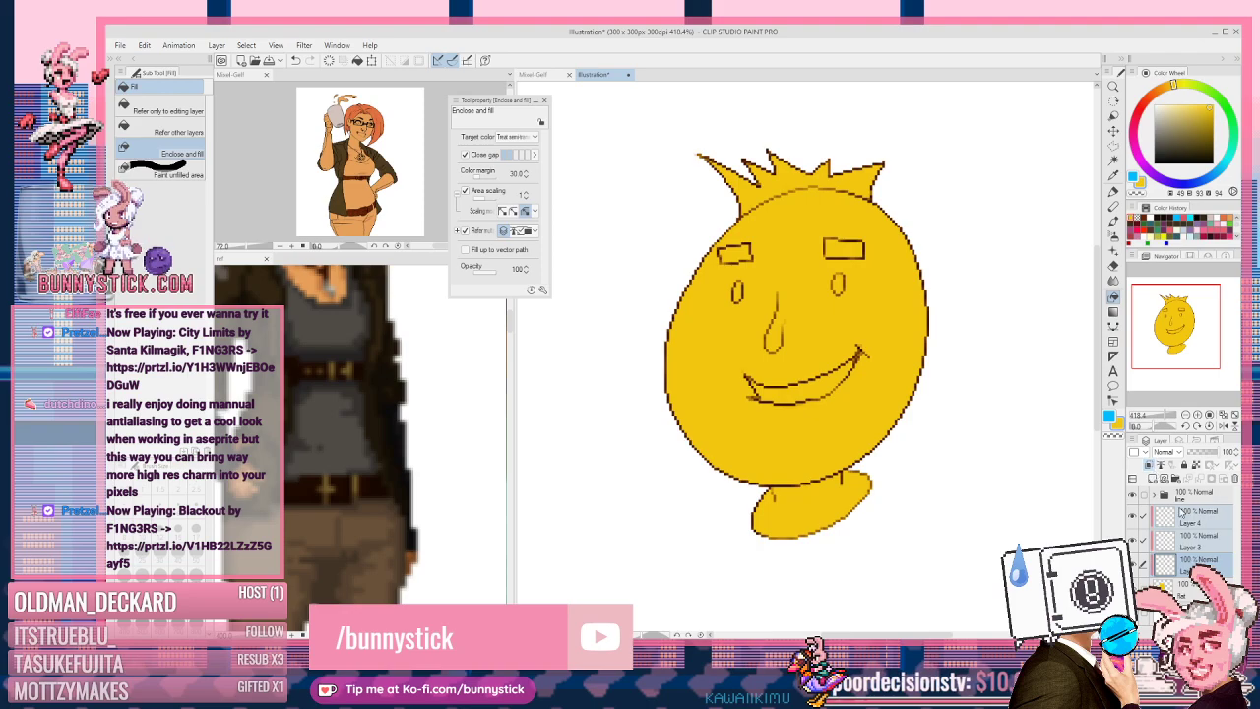
pyautogui.click(1148, 464)
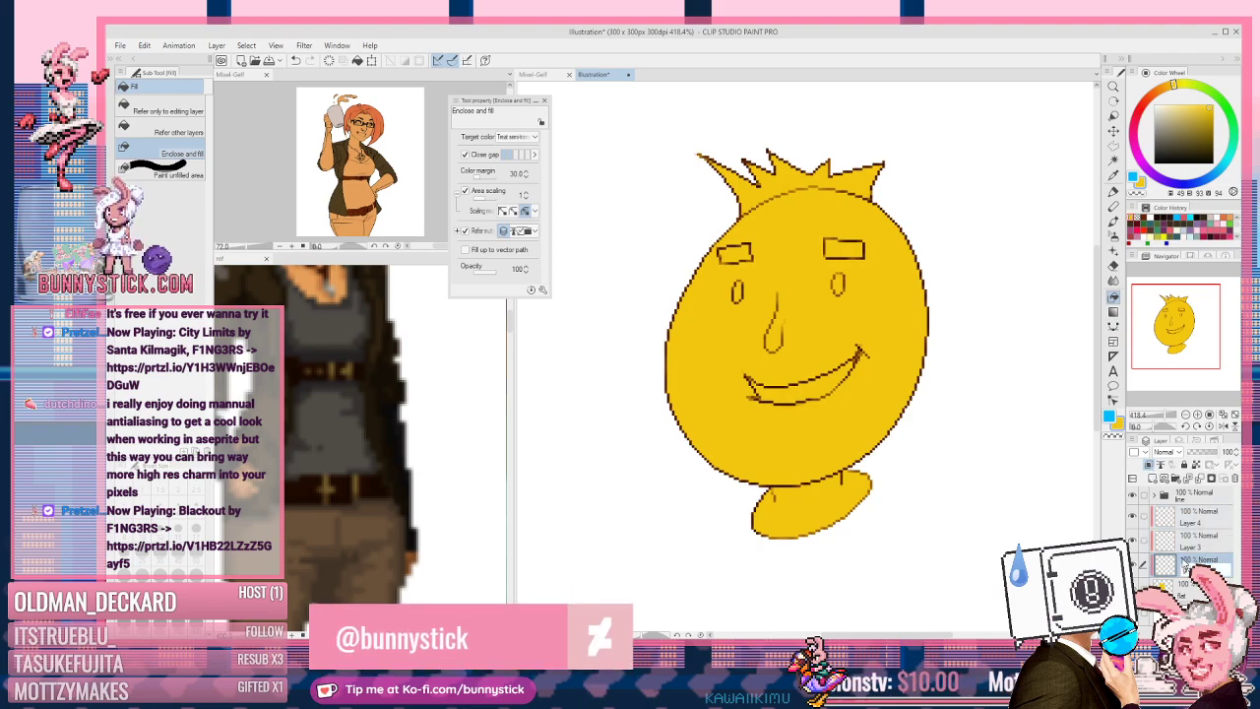
# Step: On Layer 3, auto-select the white area around the head while the view is flipped
pyautogui.click(1190, 548)
pyautogui.press('h')
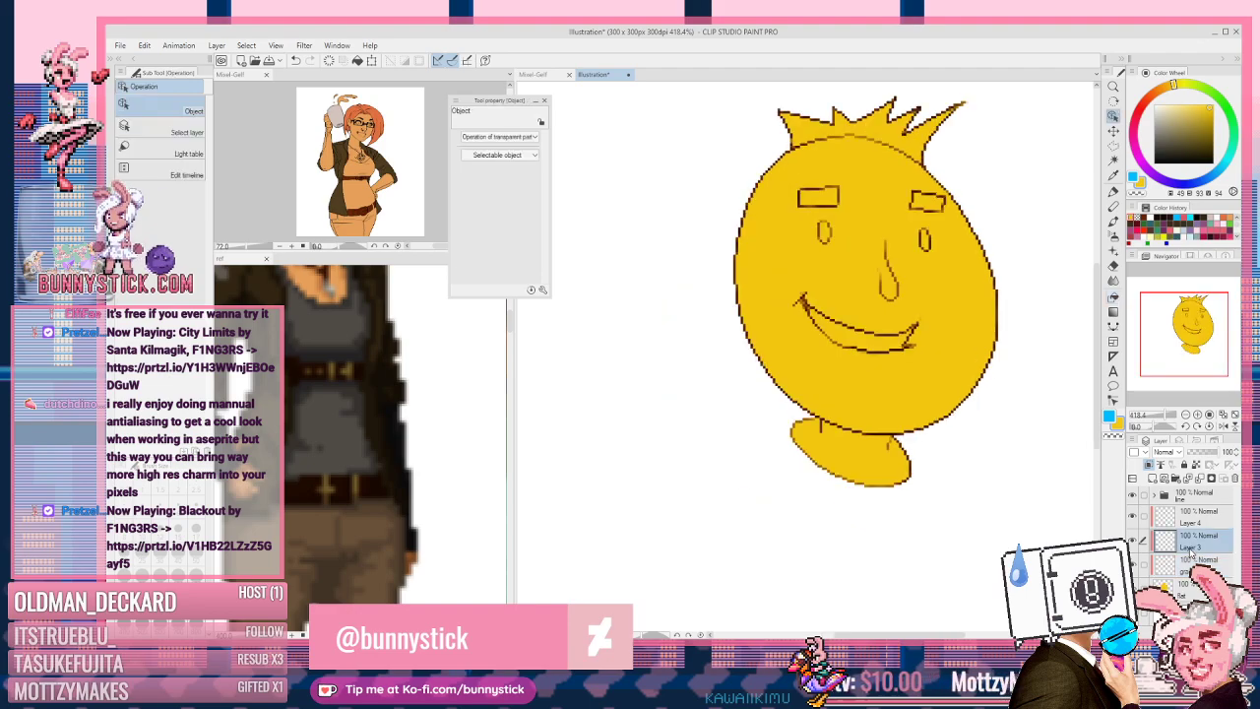
pyautogui.press('w')
pyautogui.click(593, 483)
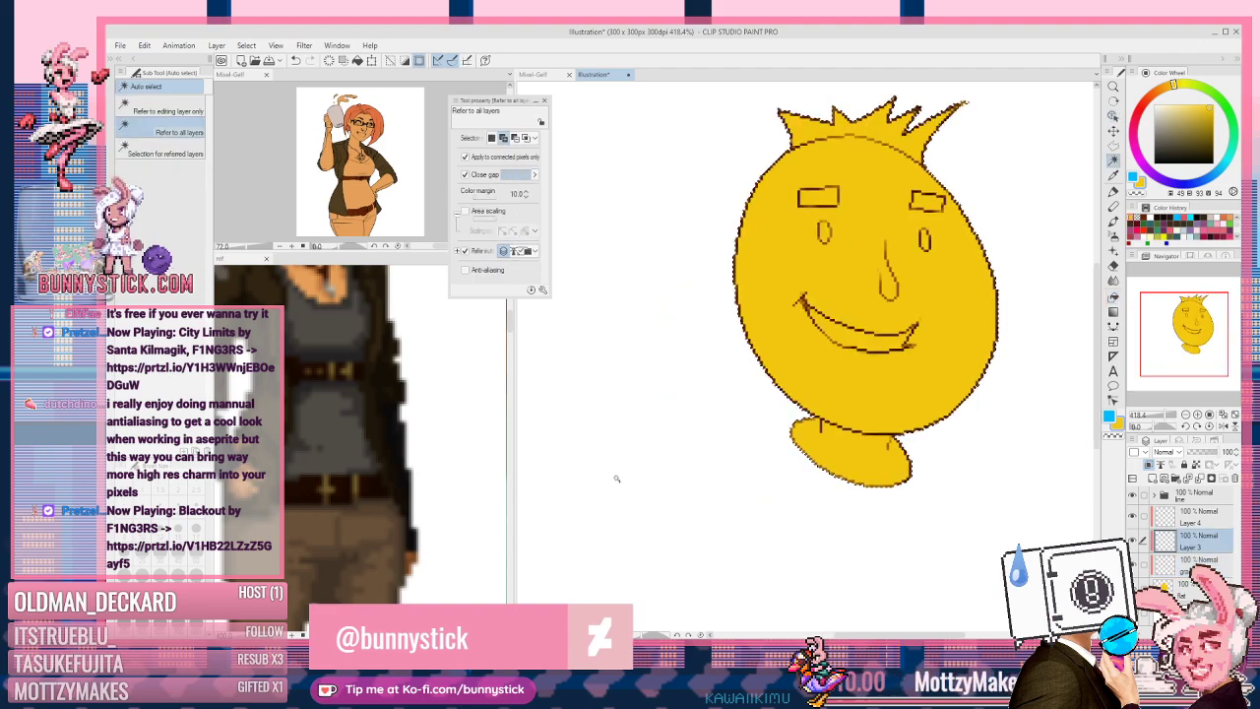
pyautogui.press('h')
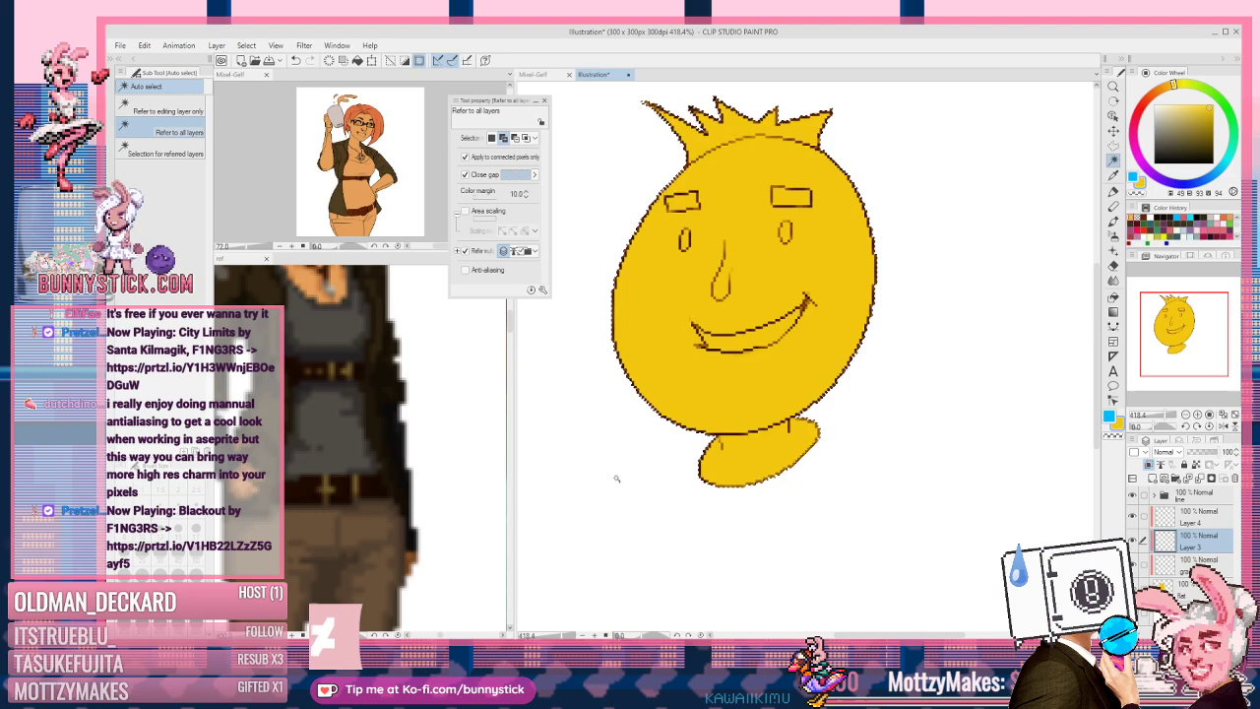
# Step: Rename Layer 3 to 'shadow' and Layer 4 to 'light'
pyautogui.doubleClick(1192, 548)
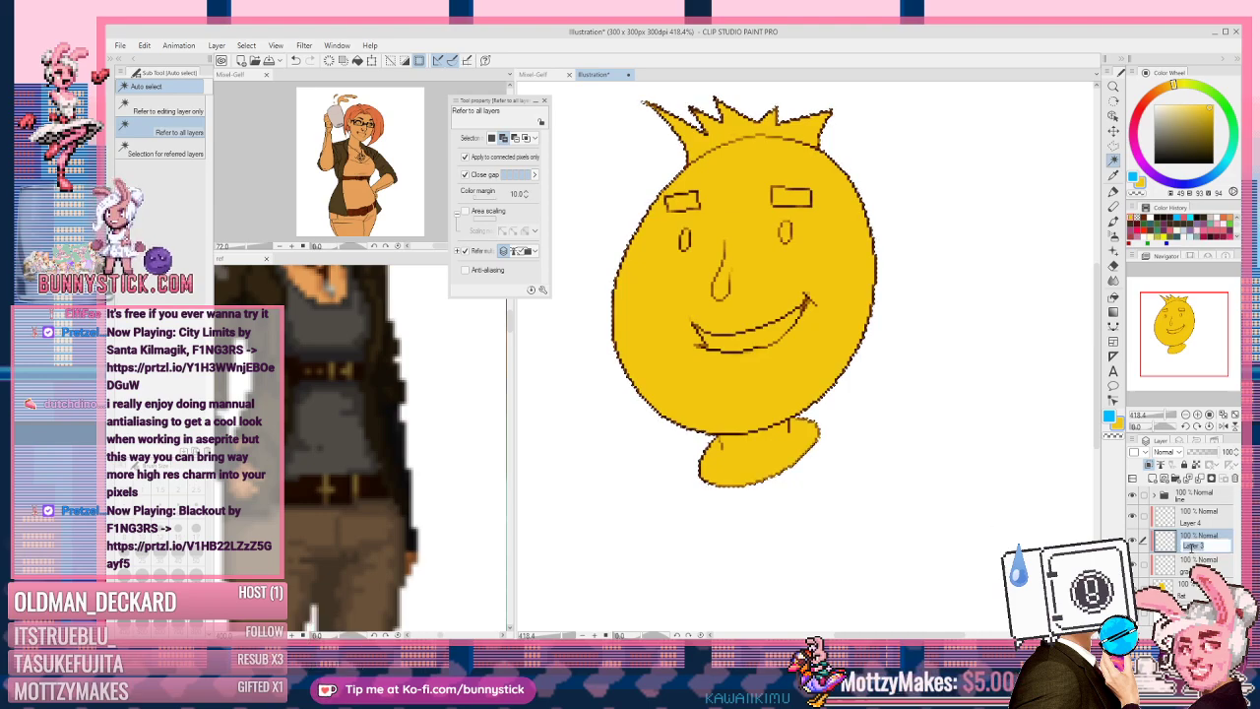
pyautogui.write('shadow')
pyautogui.press('Return')
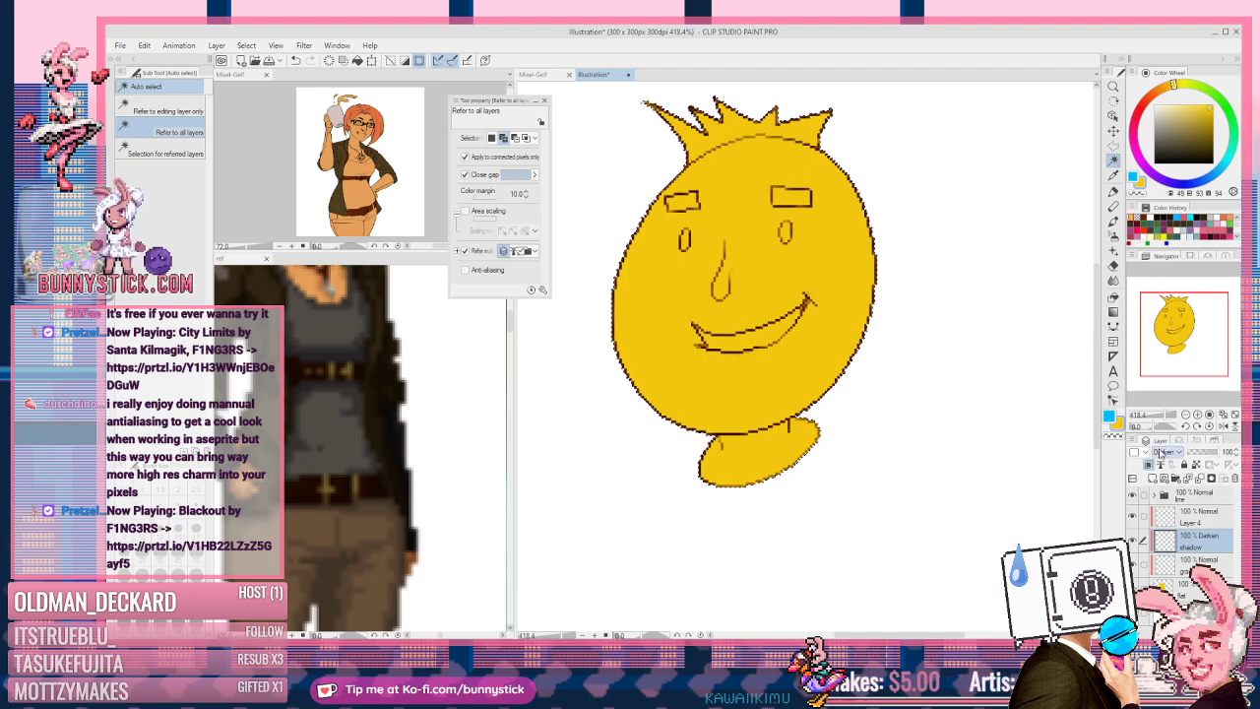
pyautogui.scroll(-1, 1176, 454)
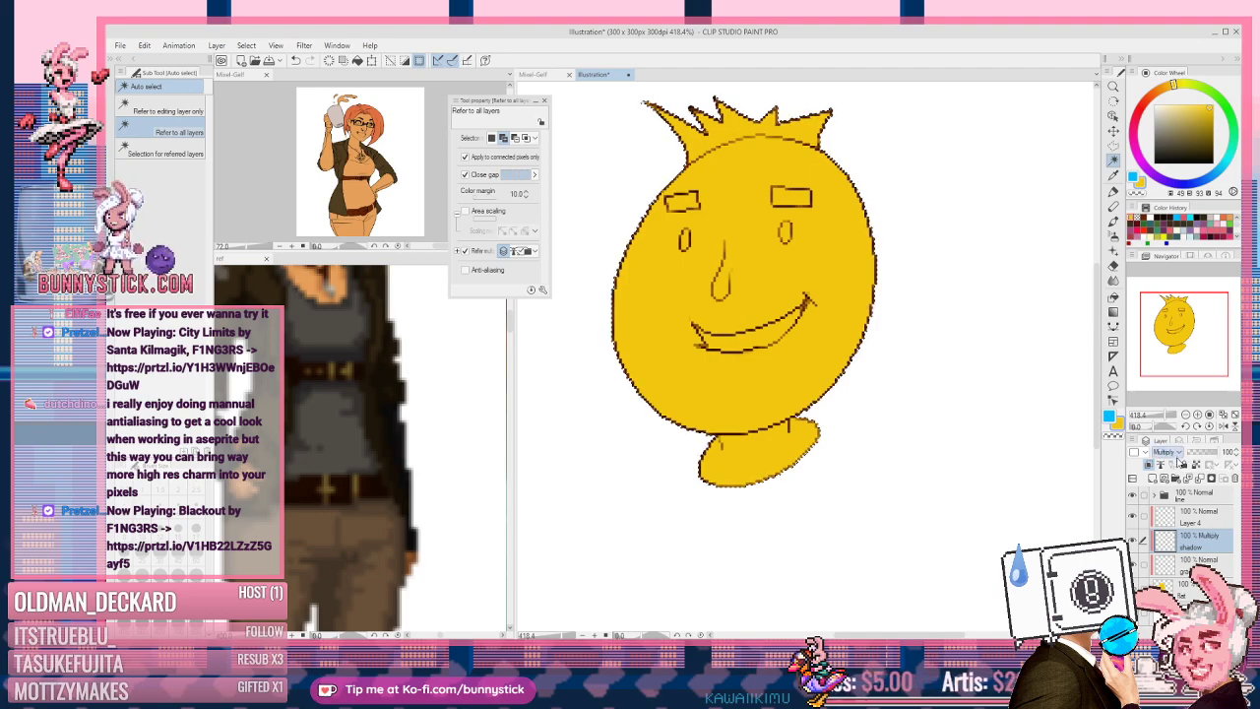
pyautogui.doubleClick(1203, 523)
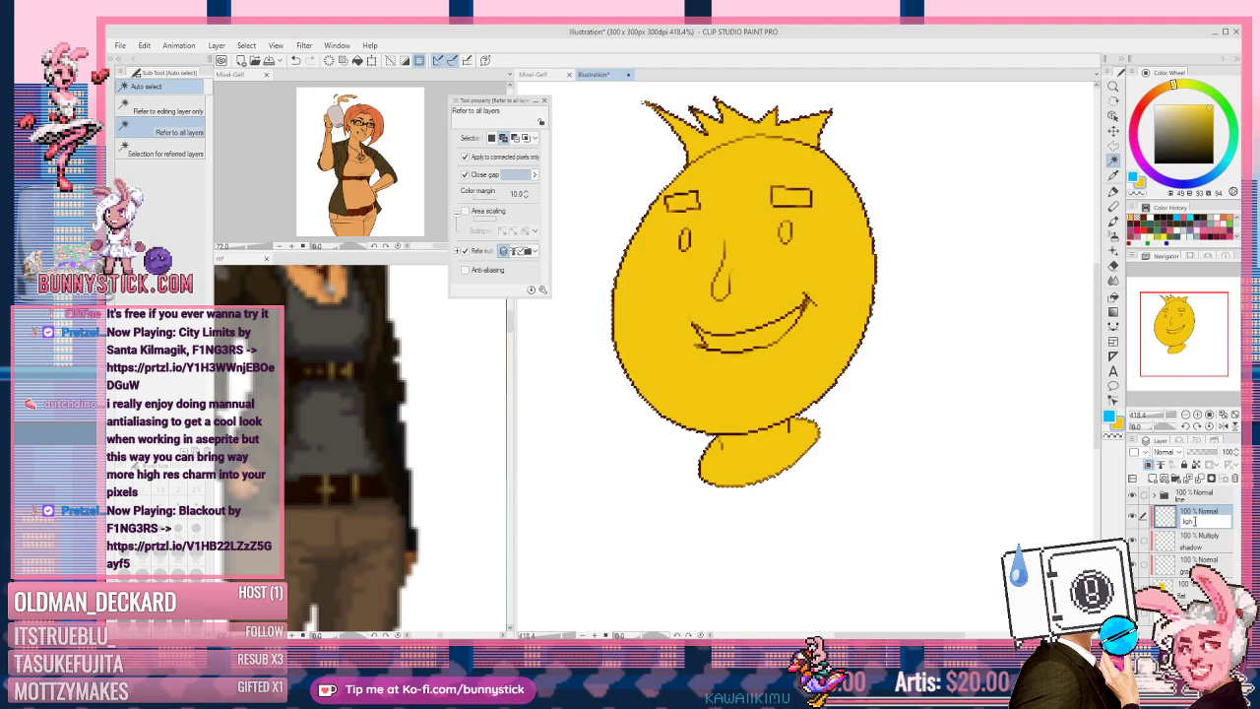
pyautogui.write('light')
pyautogui.press('Return')
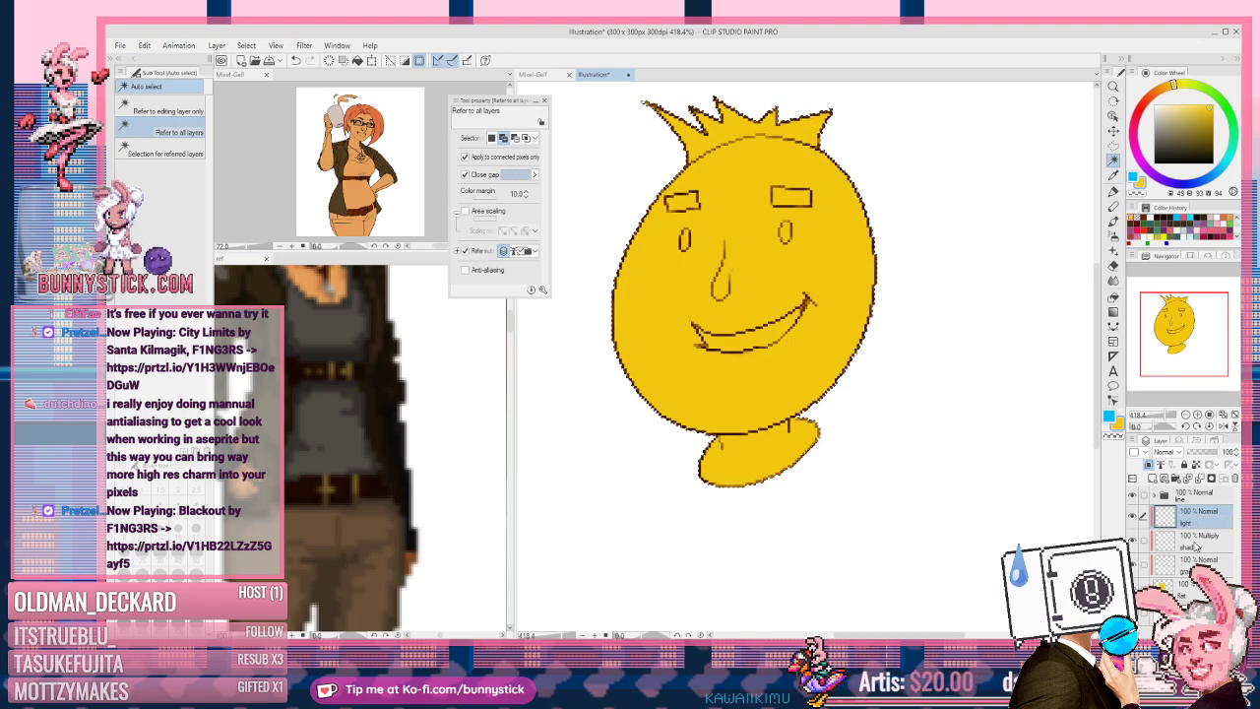
pyautogui.click(1177, 455)
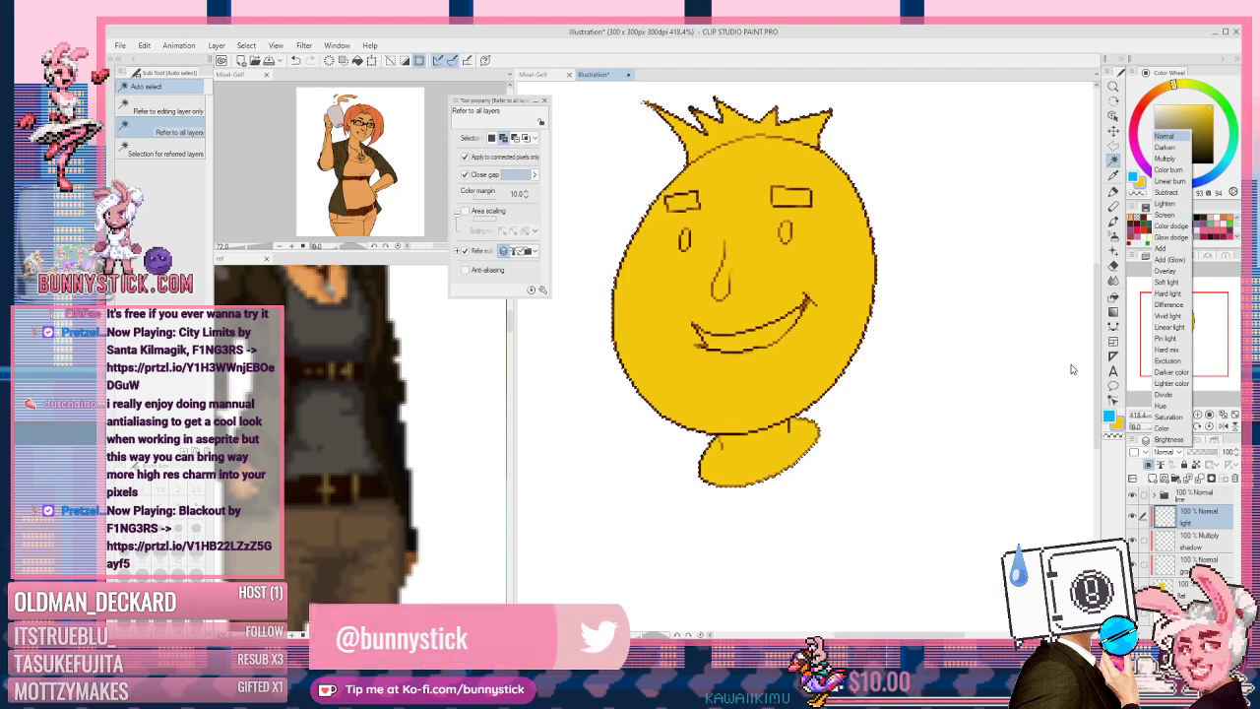
# Step: Leave light at Normal, select the shadow layer and switch to the Eyedropper
pyautogui.click(1191, 583)
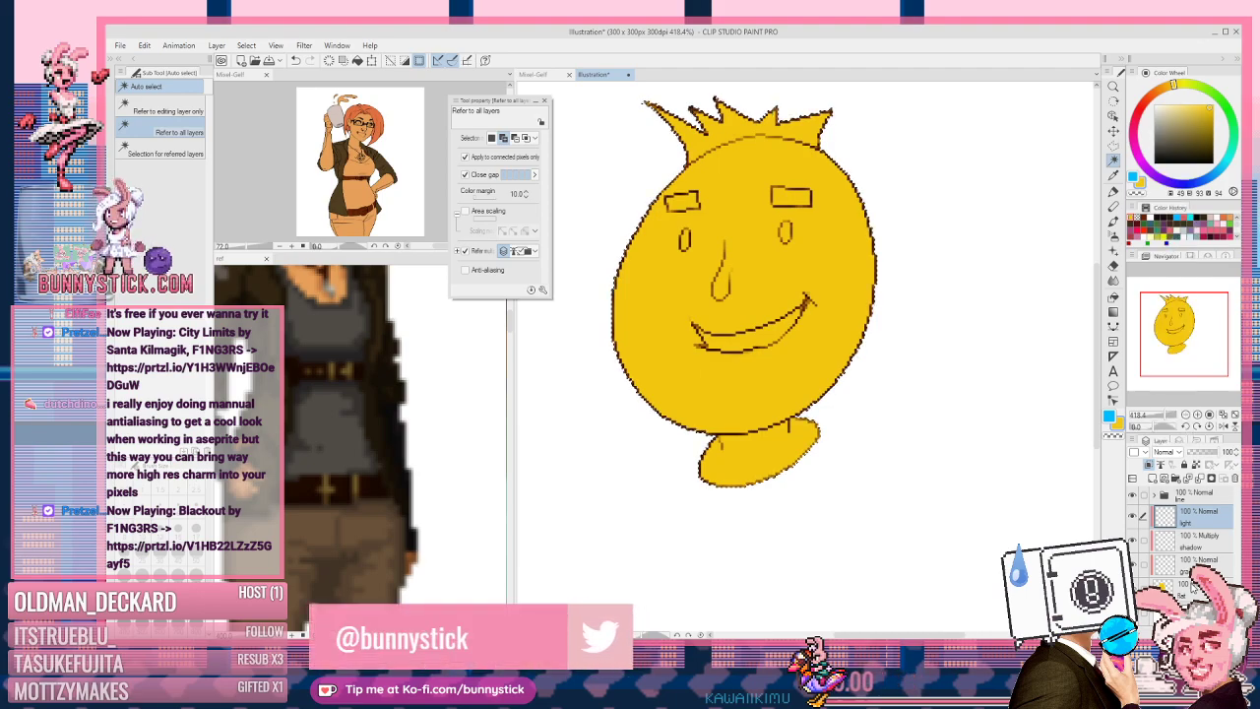
pyautogui.click(1191, 589)
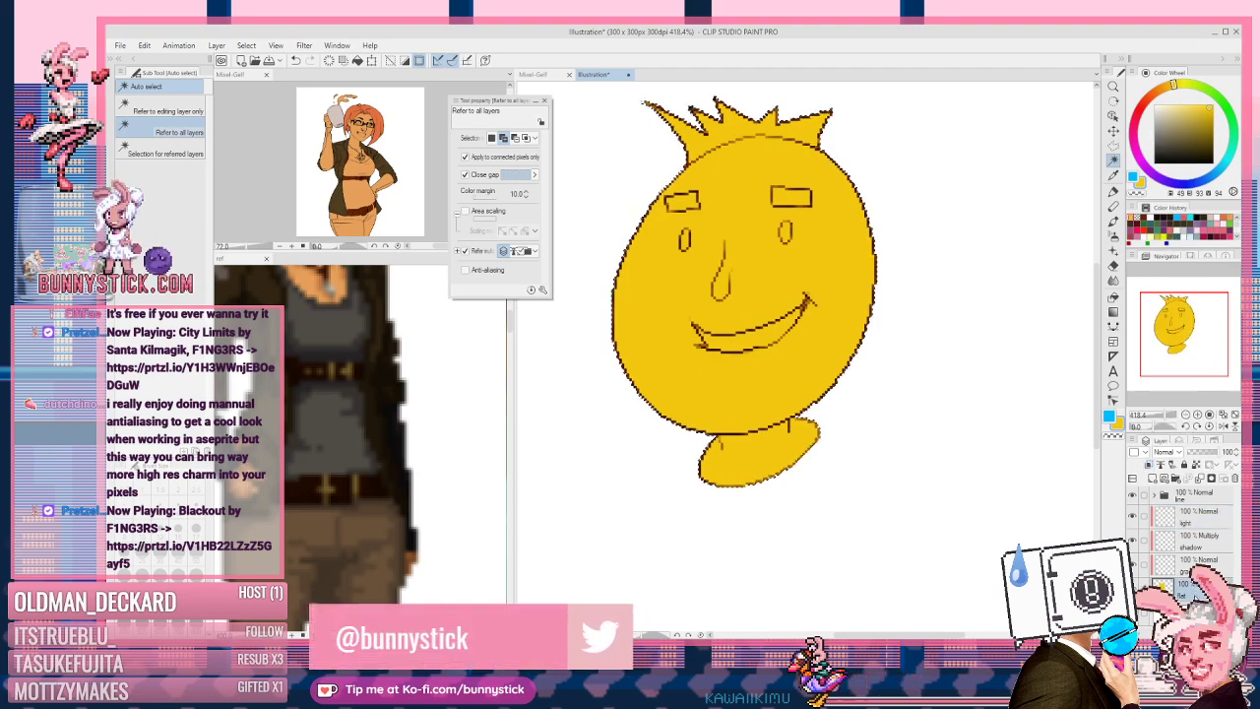
pyautogui.click(1196, 548)
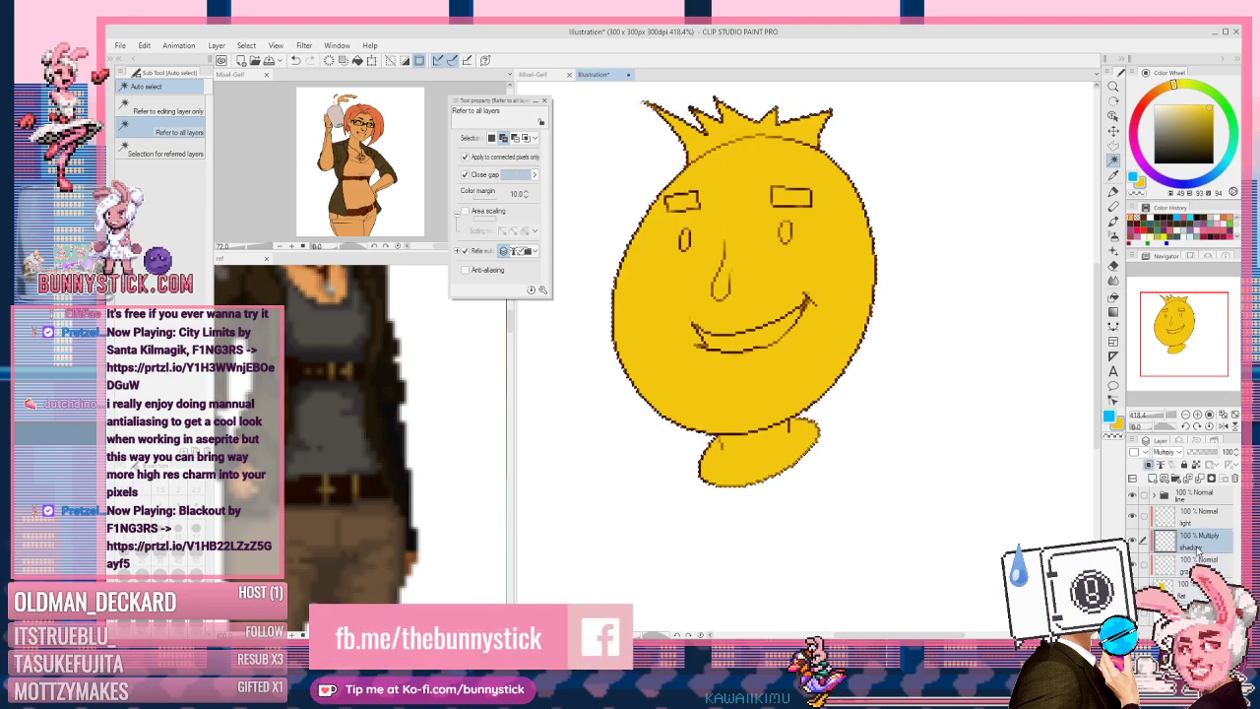
pyautogui.hotkey('alt', 'i')
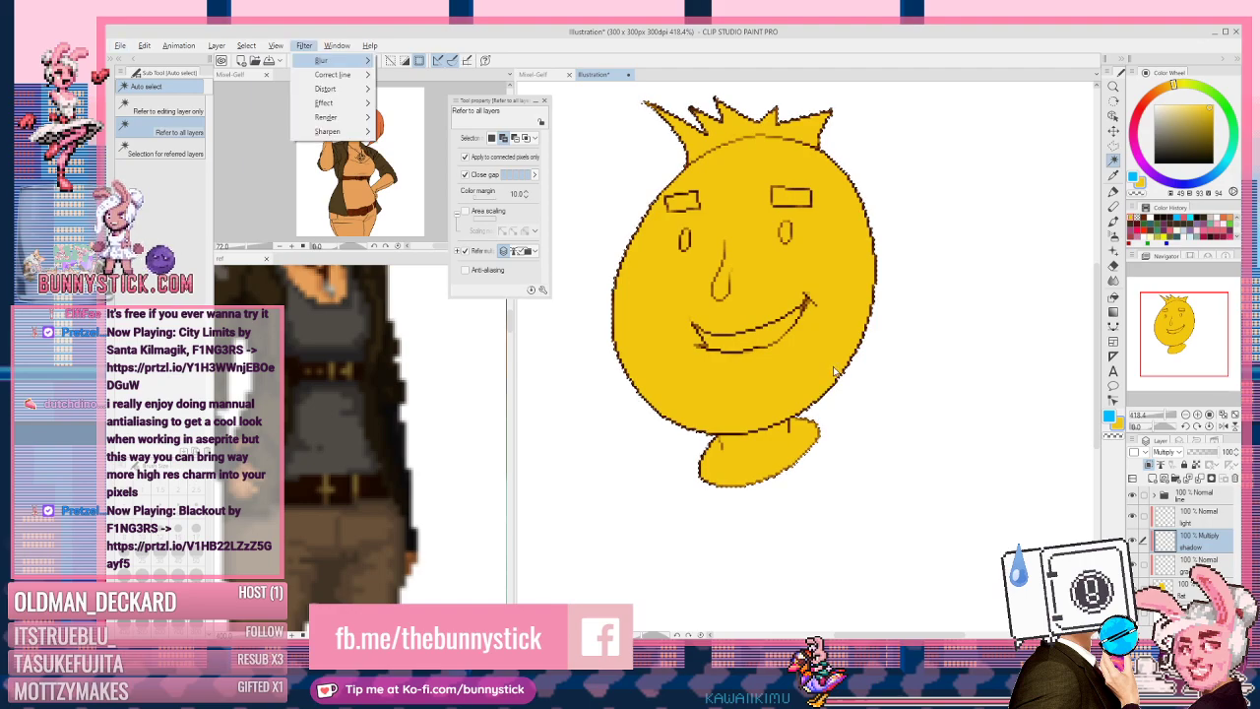
pyautogui.press('Escape')
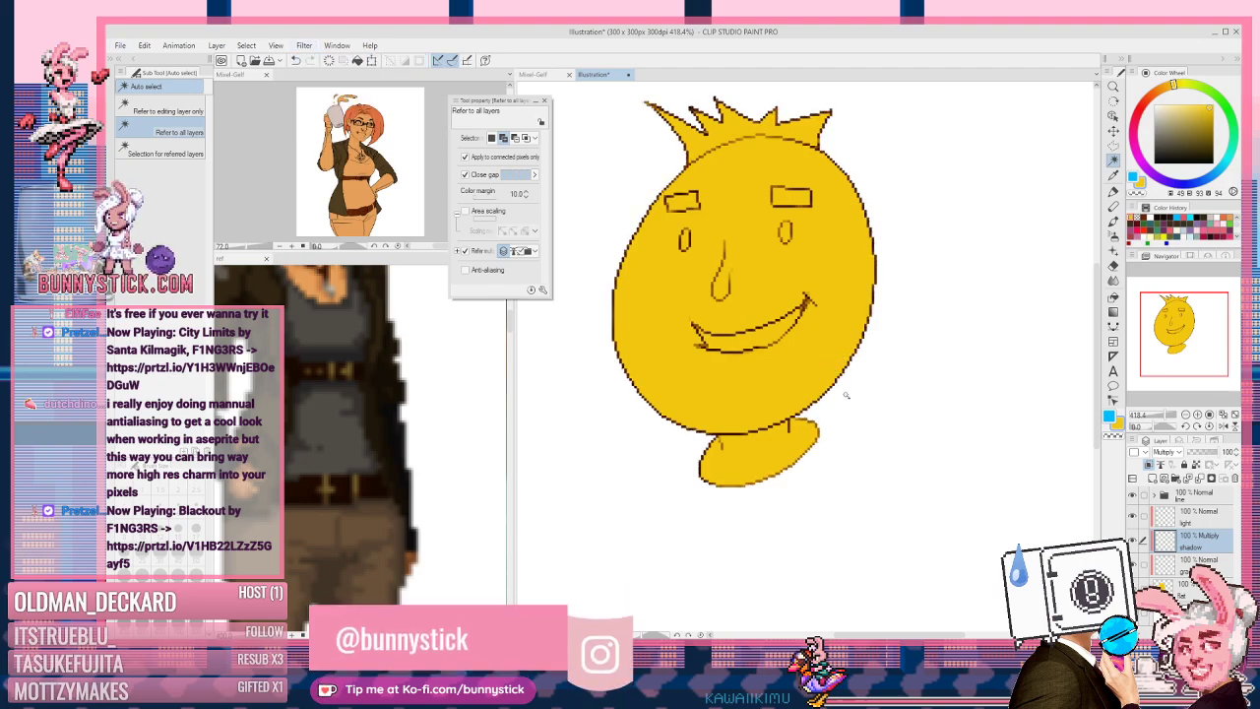
pyautogui.press('i')
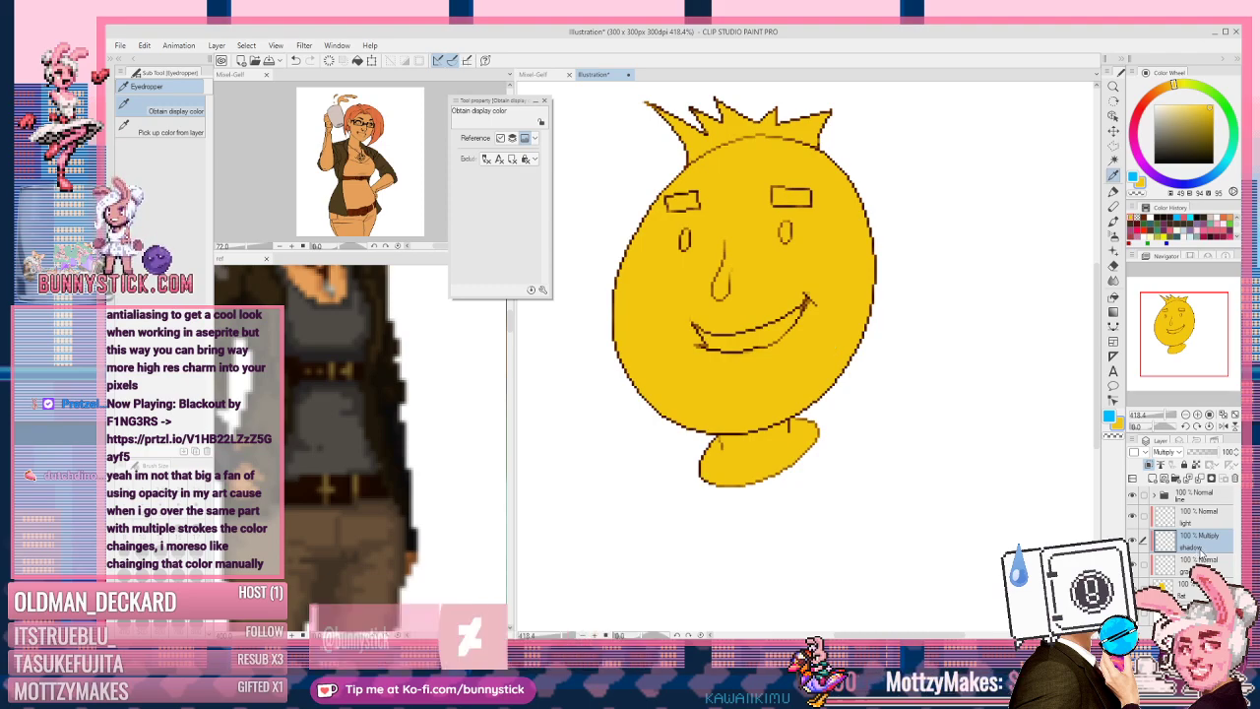
# Step: After undoing a soft-pen test stroke, switch to the Fill-in-mono pen at about size 32
pyautogui.press('p')
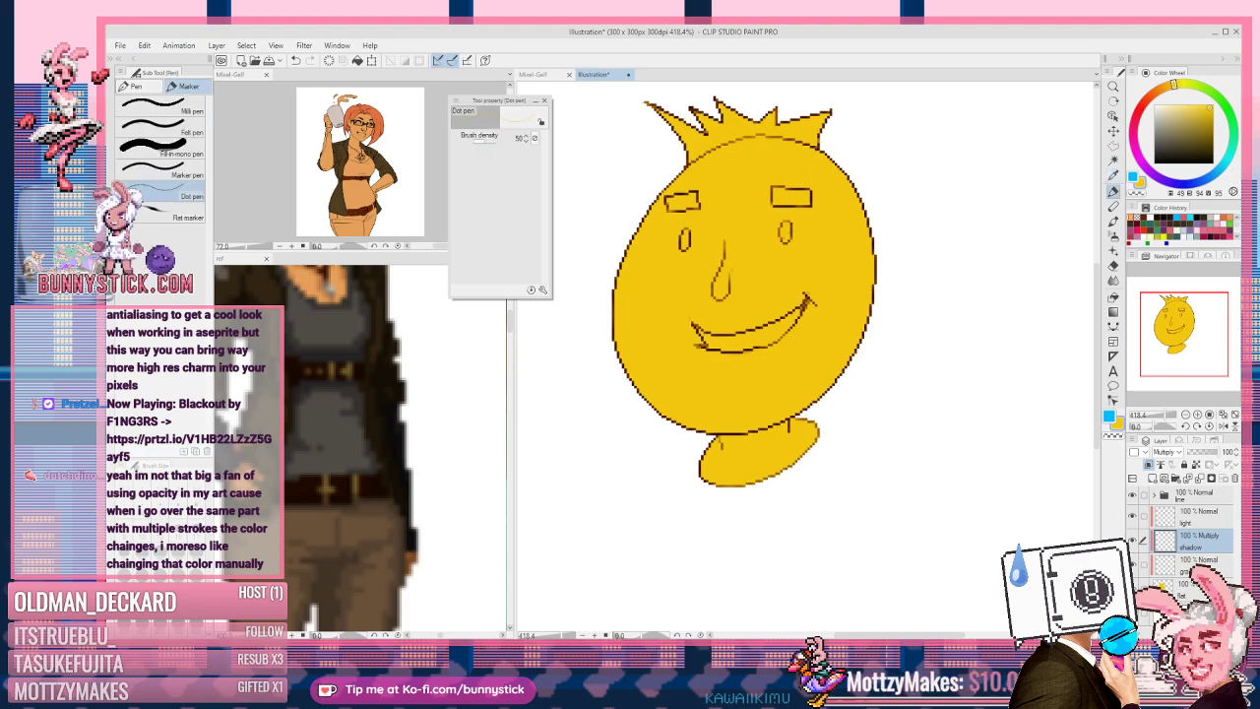
pyautogui.click(192, 134)
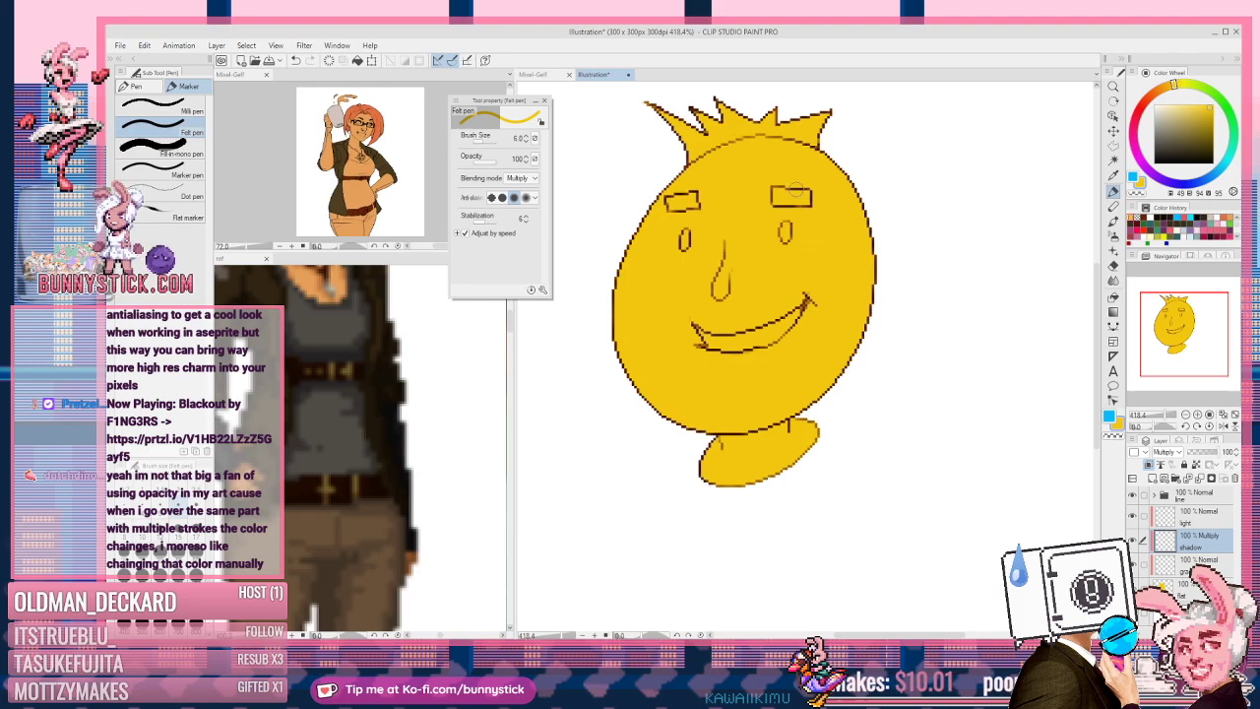
pyautogui.moveTo(782, 215)
pyautogui.mouseDown()
pyautogui.moveTo(823, 247)
pyautogui.moveTo(853, 245)
pyautogui.mouseUp()
pyautogui.hotkey('ctrl', 'z')
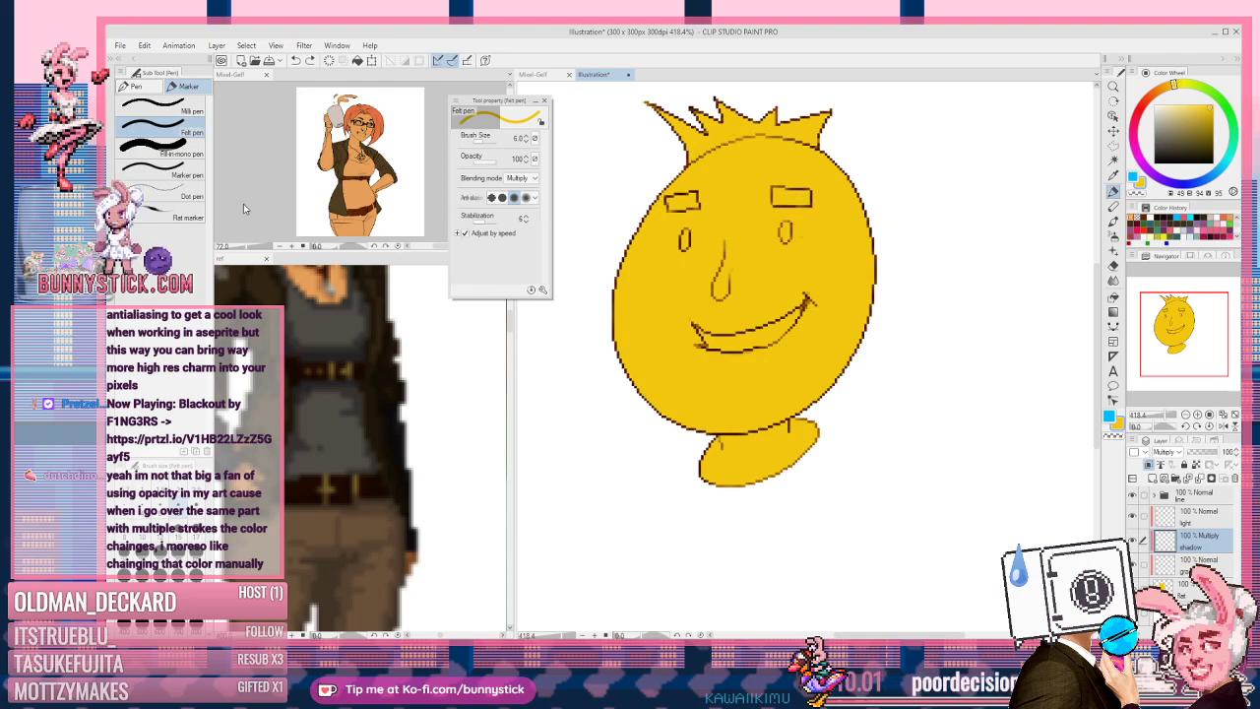
pyautogui.click(172, 147)
pyautogui.moveTo(790, 204)
pyautogui.mouseDown()
pyautogui.moveTo(840, 228)
pyautogui.moveTo(803, 205)
pyautogui.moveTo(784, 211)
pyautogui.moveTo(805, 217)
pyautogui.mouseUp()
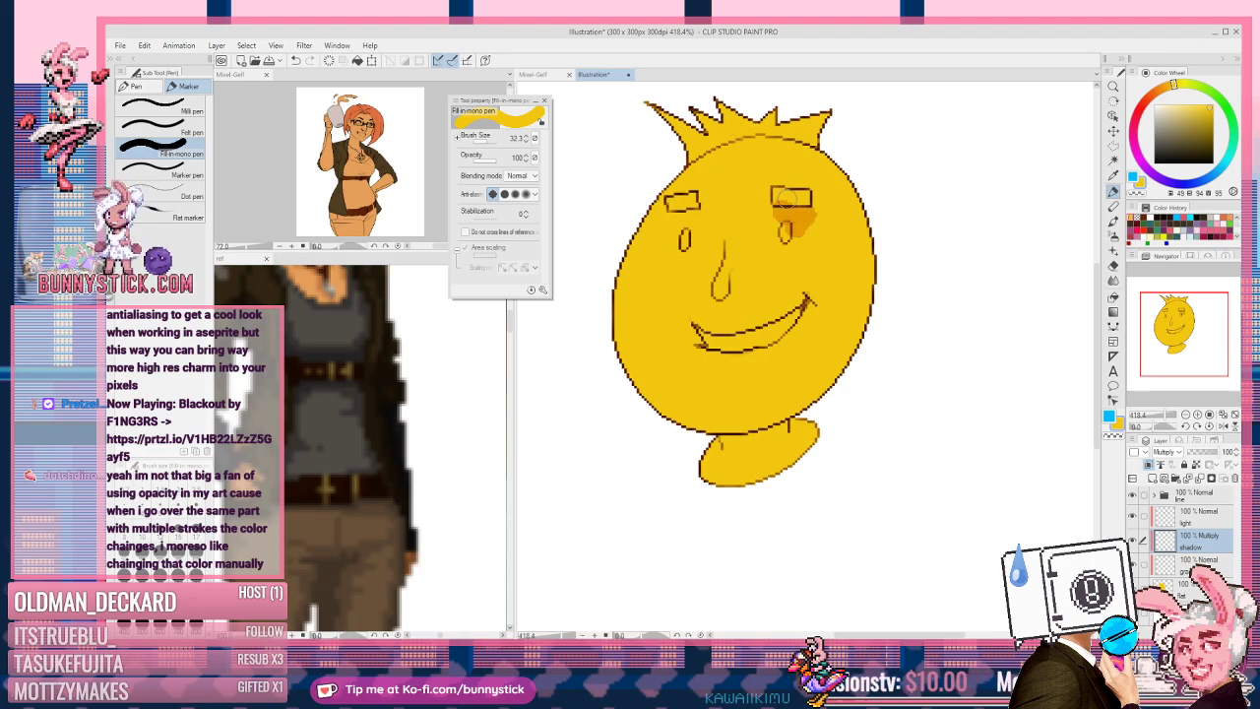
# Step: Shade under the eyebrow and at the smile's right corner, erasing excess inside the right eye
pyautogui.moveTo(677, 219); pyautogui.dragTo(689, 225)
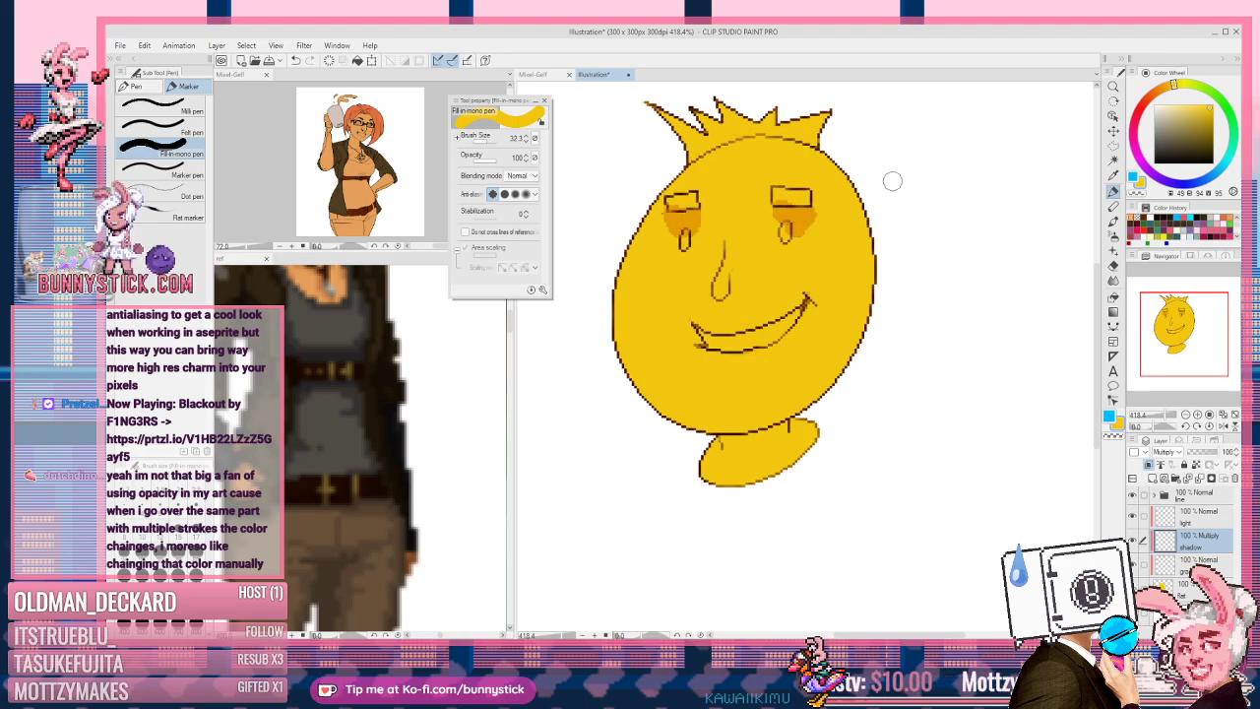
pyautogui.moveTo(810, 308); pyautogui.dragTo(694, 329)
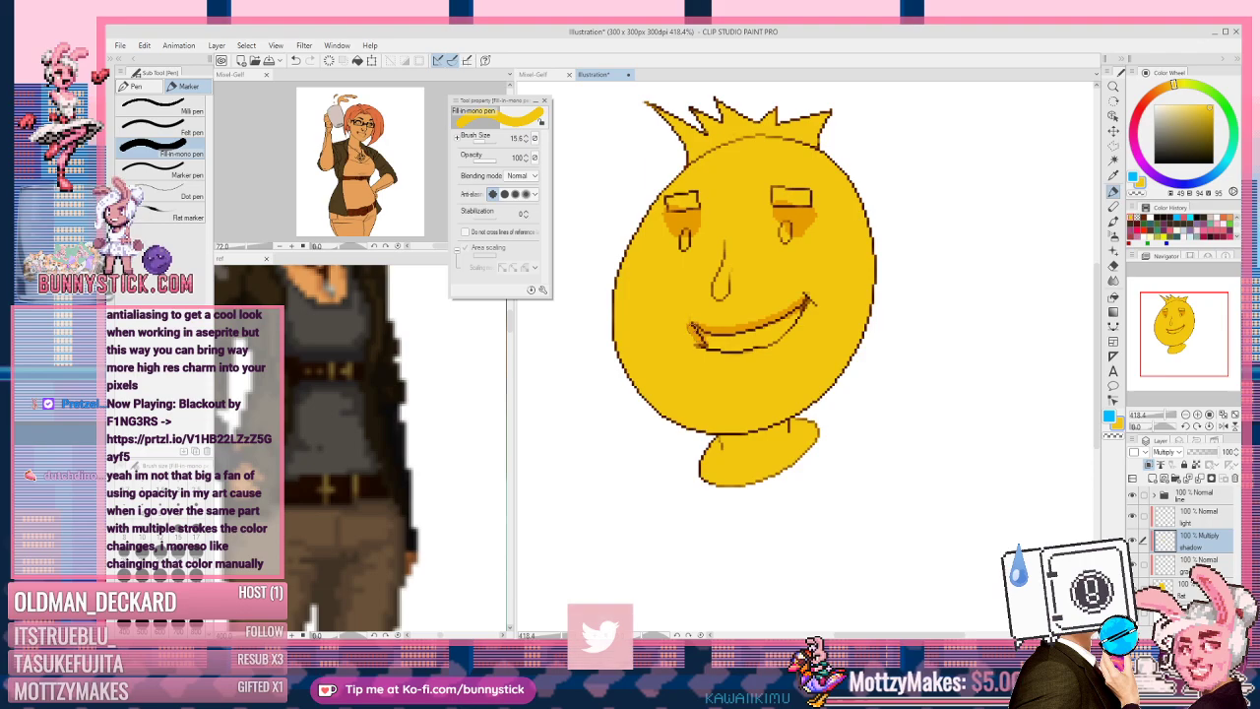
pyautogui.moveTo(816, 307); pyautogui.dragTo(802, 293)
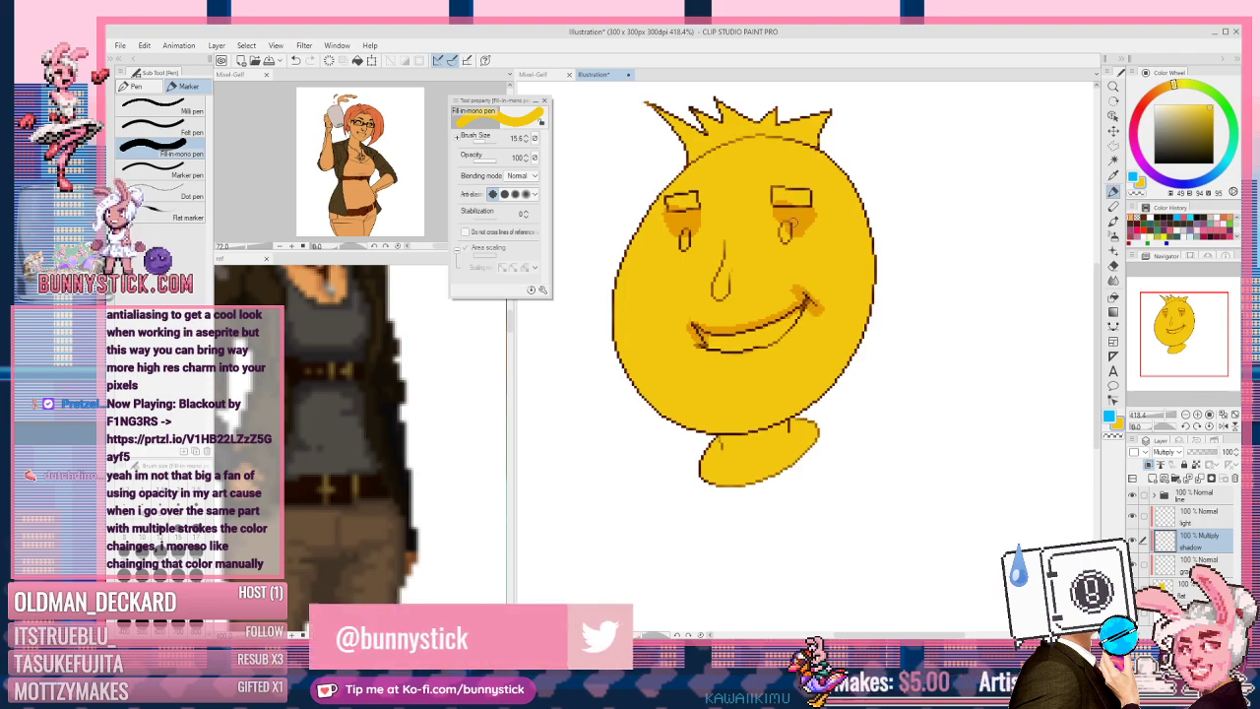
pyautogui.press('c')
pyautogui.moveTo(778, 201); pyautogui.dragTo(799, 197)
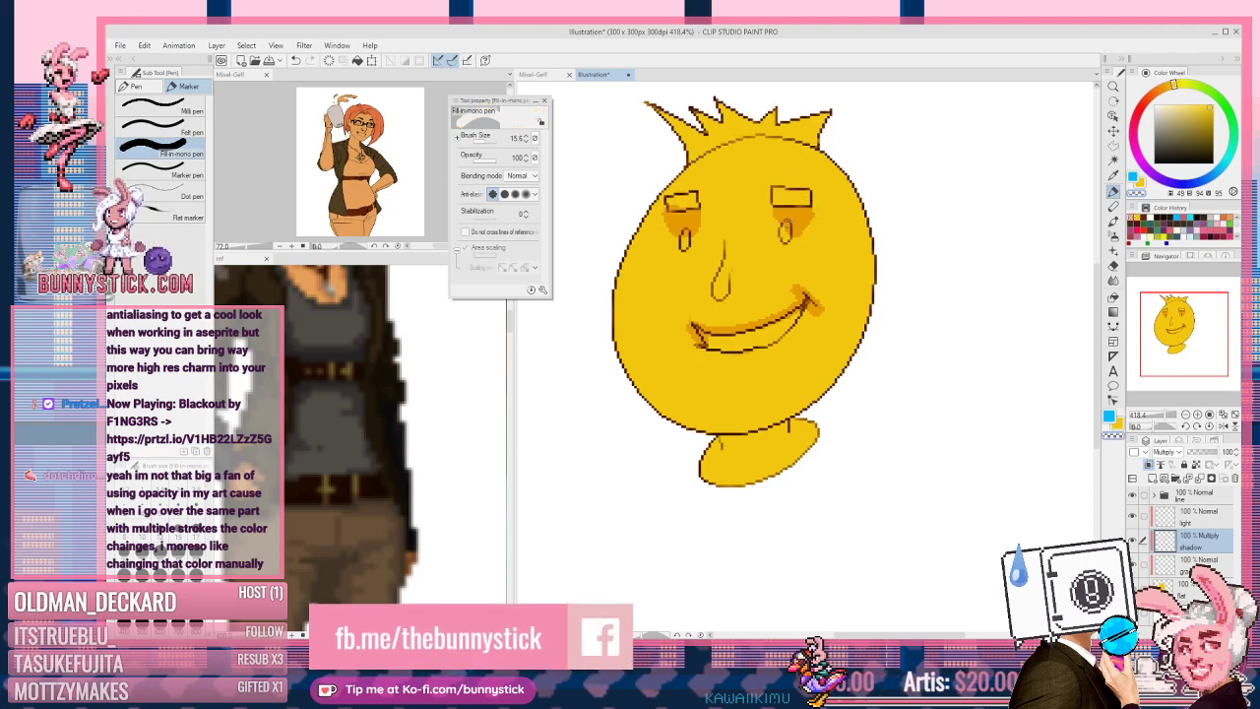
pyautogui.press('c')
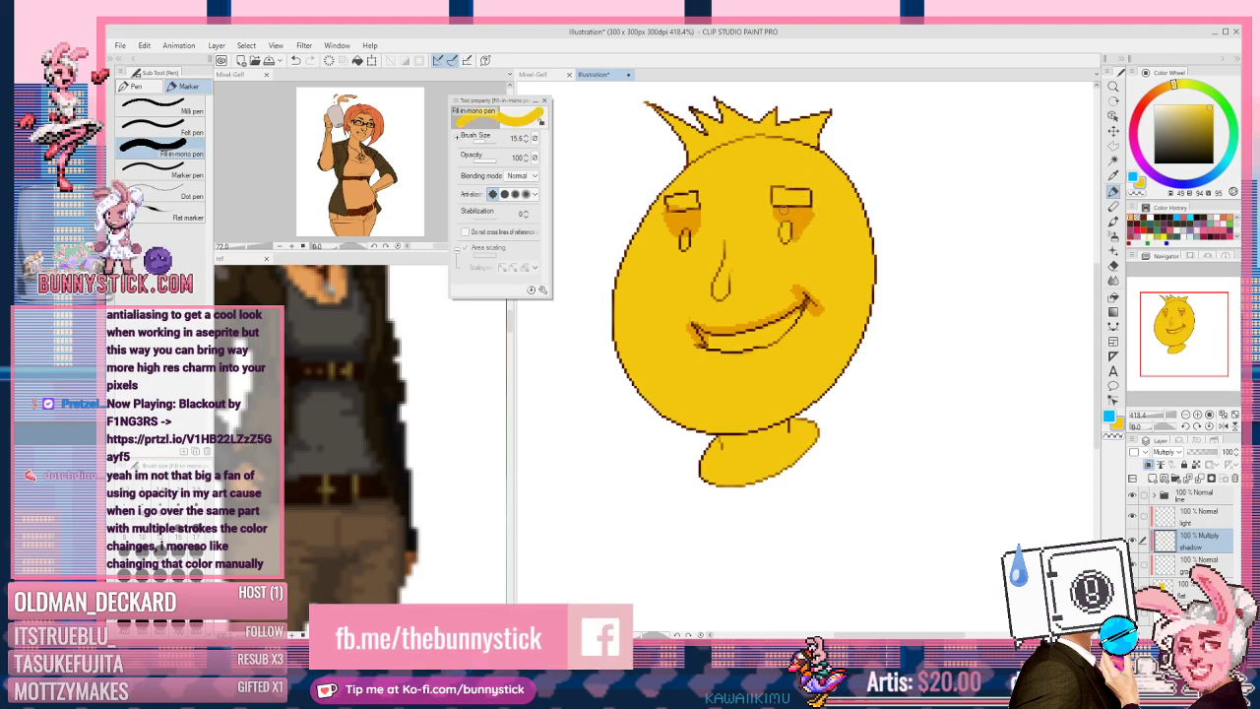
pyautogui.press('c')
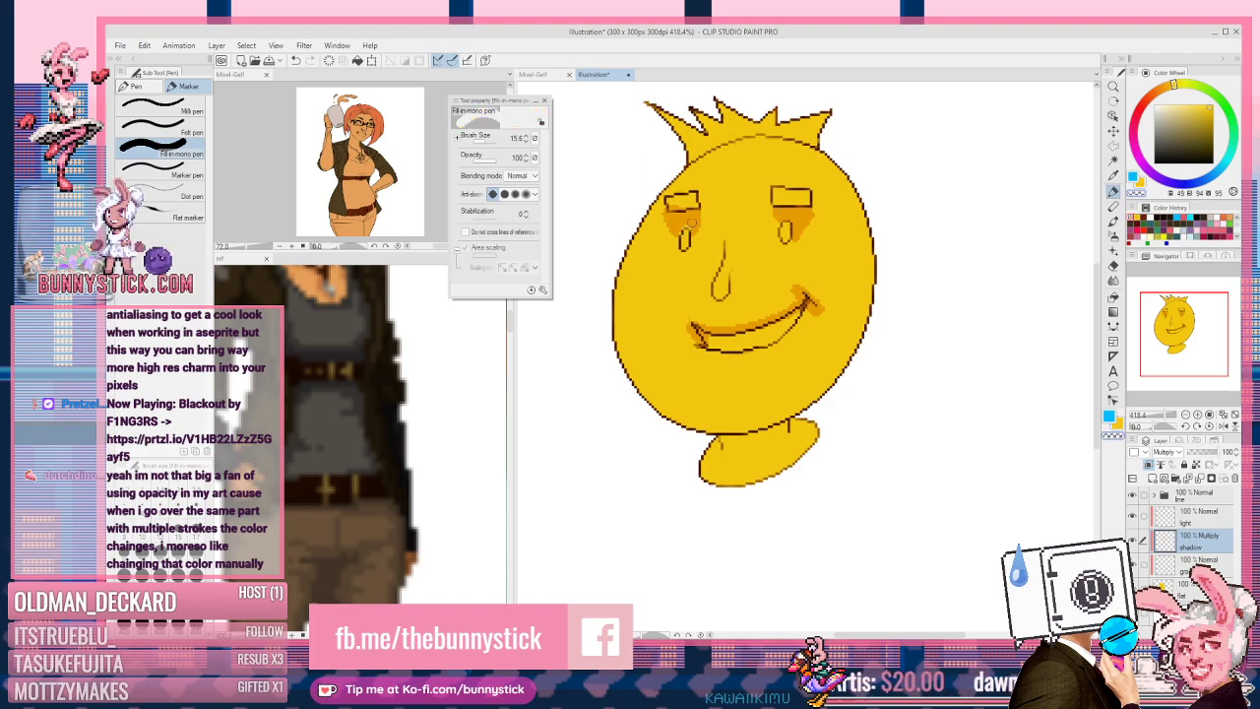
pyautogui.press('c')
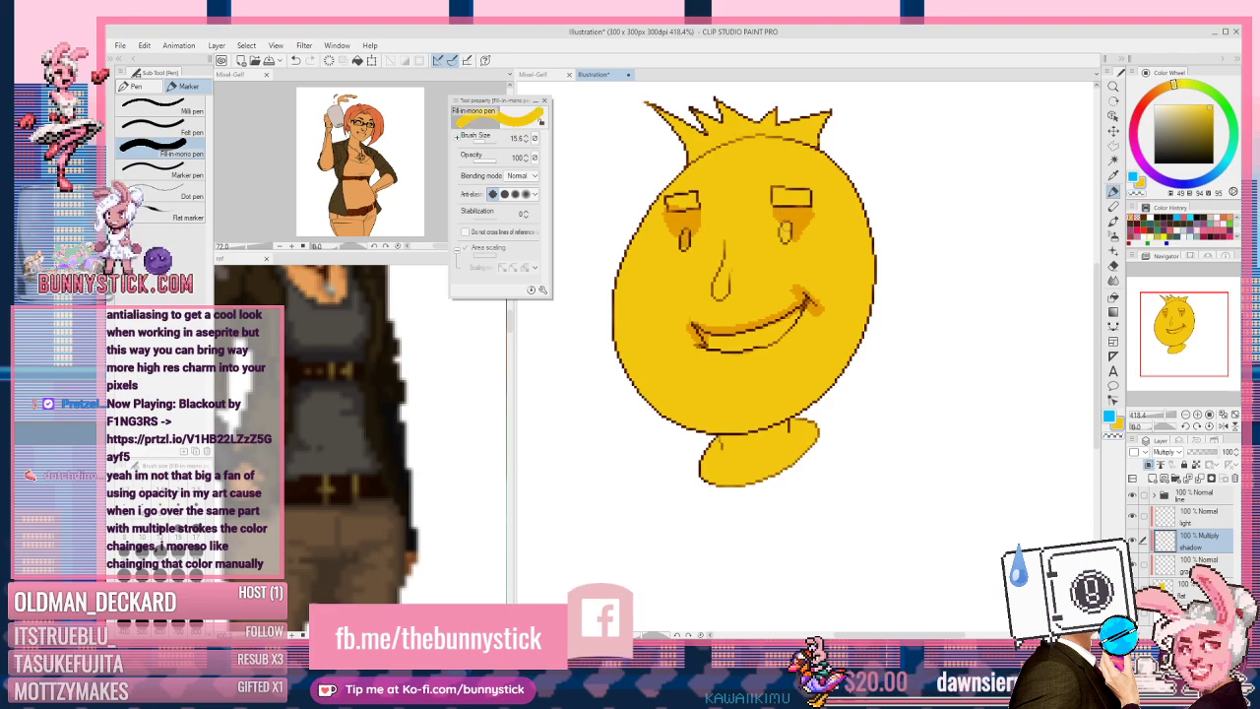
pyautogui.press('c')
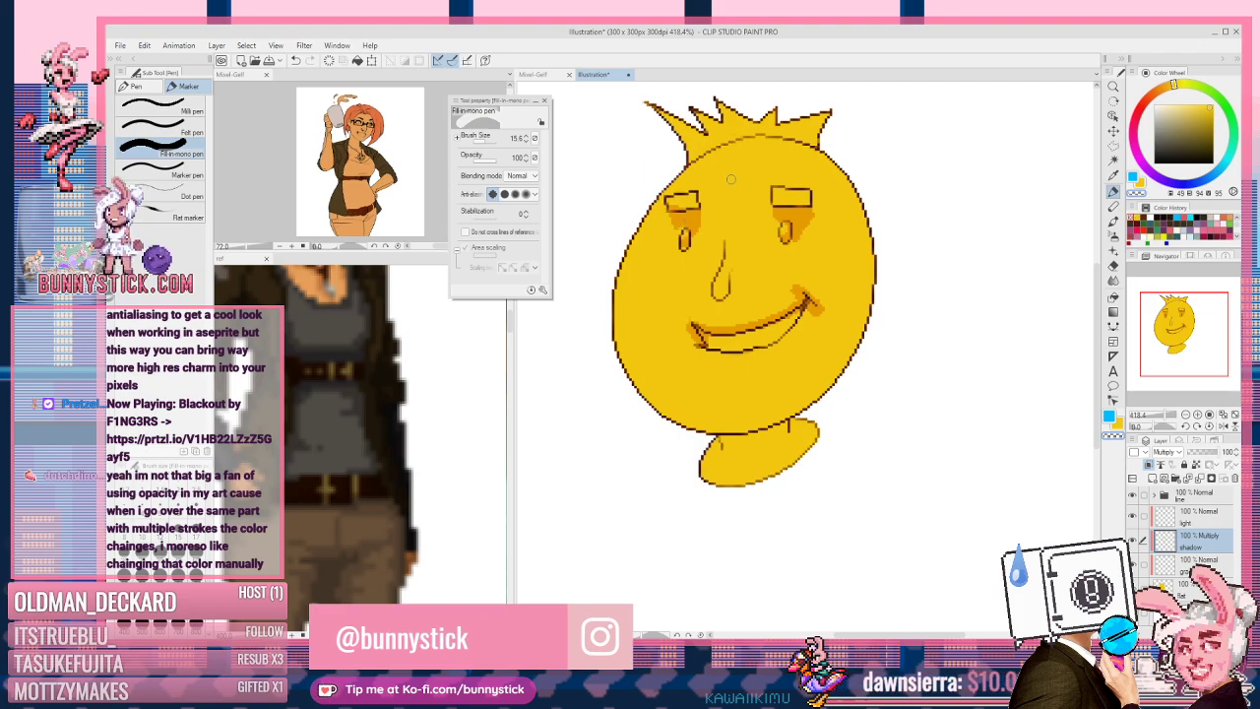
pyautogui.press('c')
# Step: Shade below the mouth and along the nose bottom, trimming the chin shading to a thin band
pyautogui.click(711, 372)
pyautogui.moveTo(721, 377)
pyautogui.mouseDown()
pyautogui.moveTo(713, 364)
pyautogui.moveTo(741, 364)
pyautogui.moveTo(729, 380)
pyautogui.mouseUp()
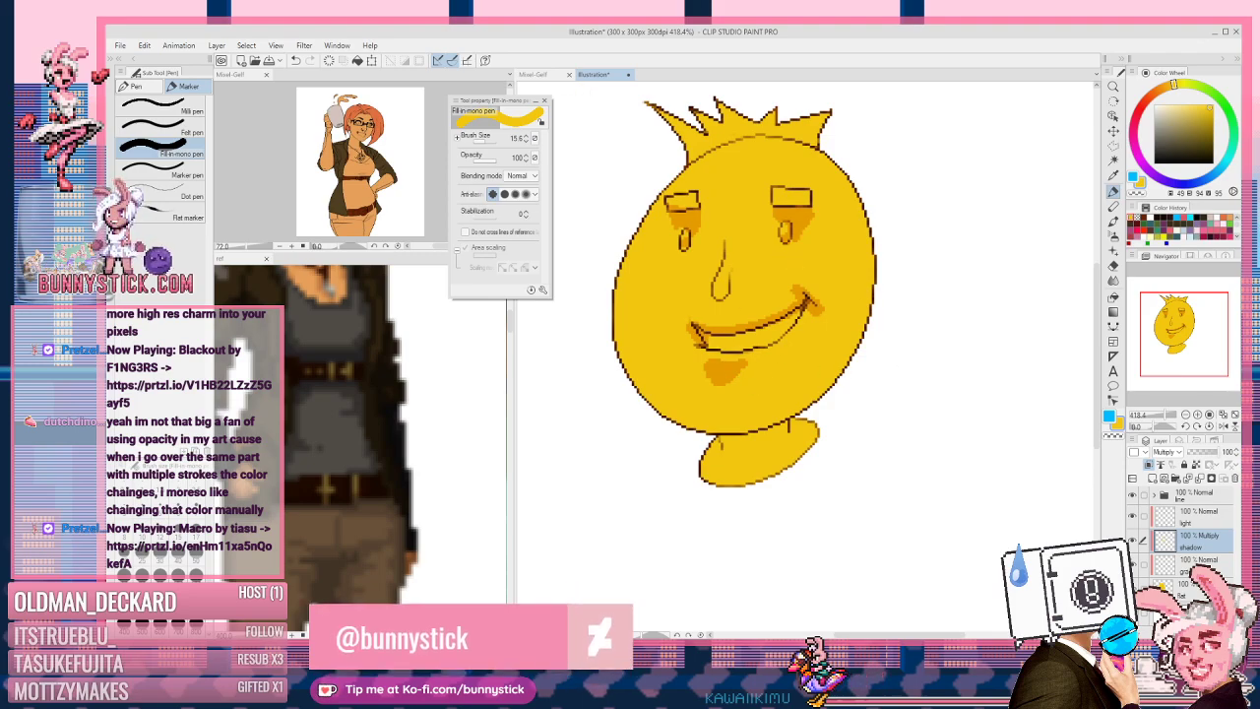
pyautogui.moveTo(715, 294)
pyautogui.mouseDown()
pyautogui.moveTo(736, 291)
pyautogui.moveTo(696, 335)
pyautogui.mouseUp()
pyautogui.press('c')
pyautogui.press('c')
pyautogui.press('c')
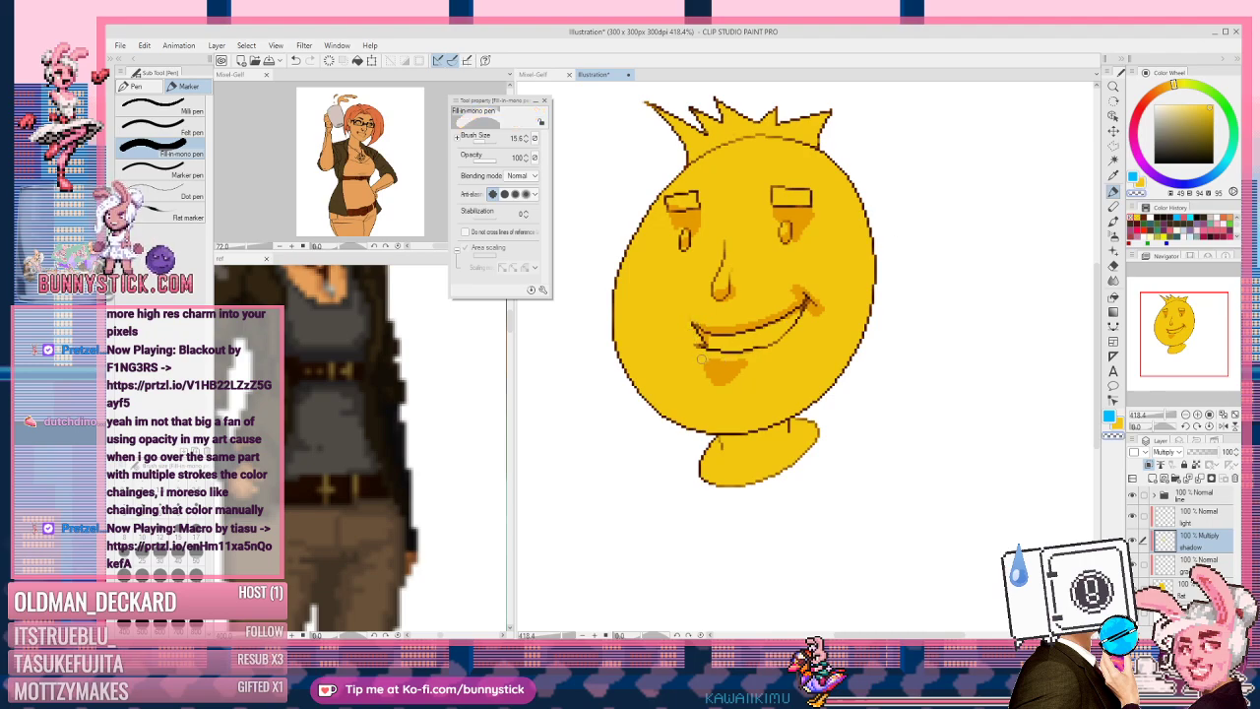
pyautogui.press('c')
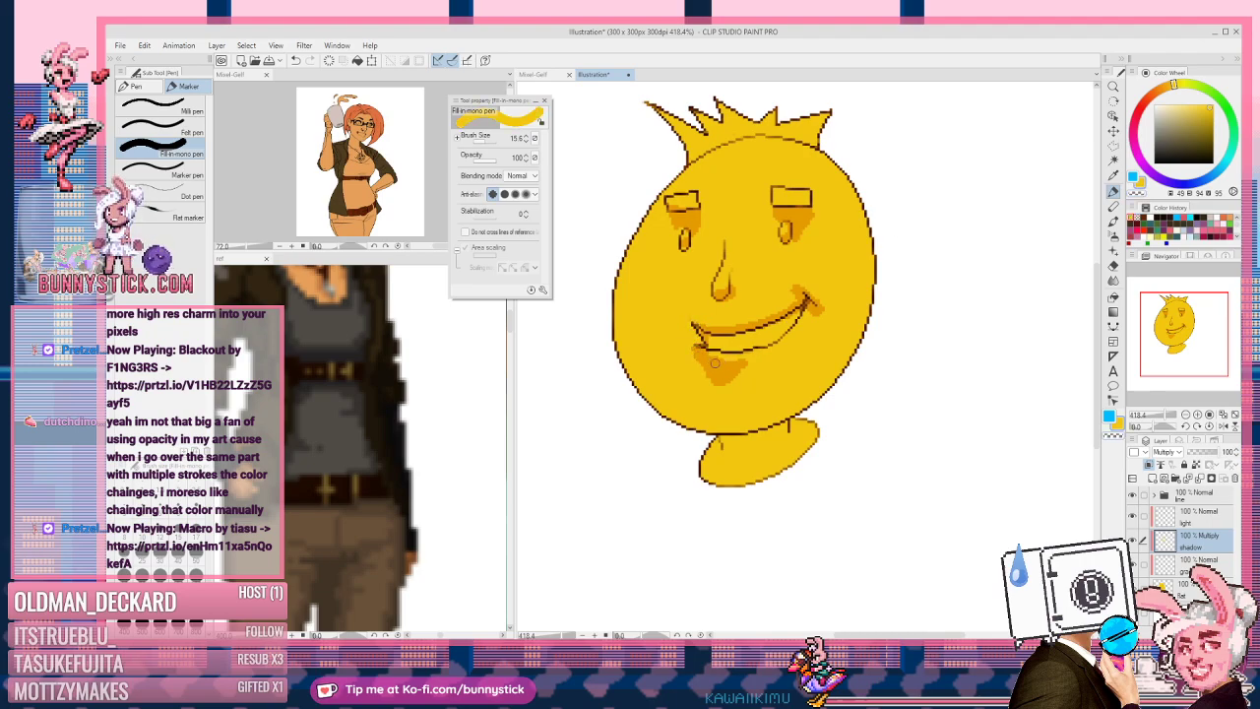
pyautogui.press('c')
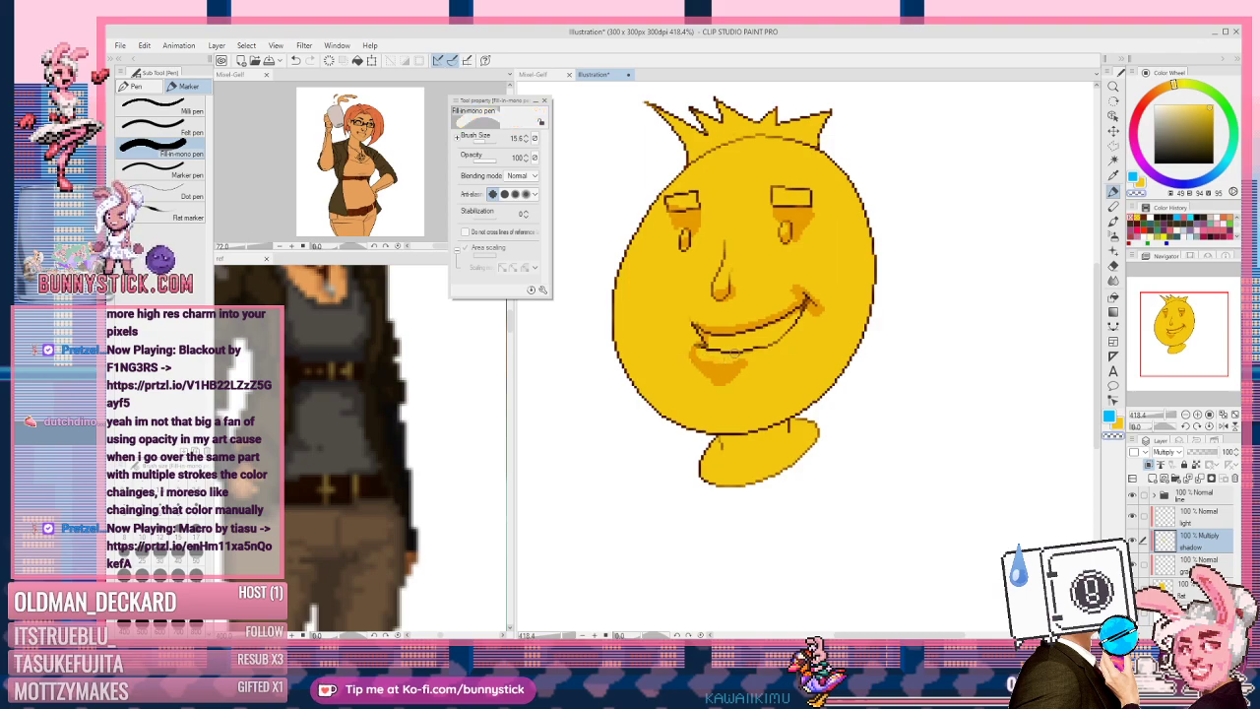
pyautogui.moveTo(730, 356)
pyautogui.mouseDown()
pyautogui.moveTo(746, 355)
pyautogui.moveTo(716, 374)
pyautogui.moveTo(730, 384)
pyautogui.mouseUp()
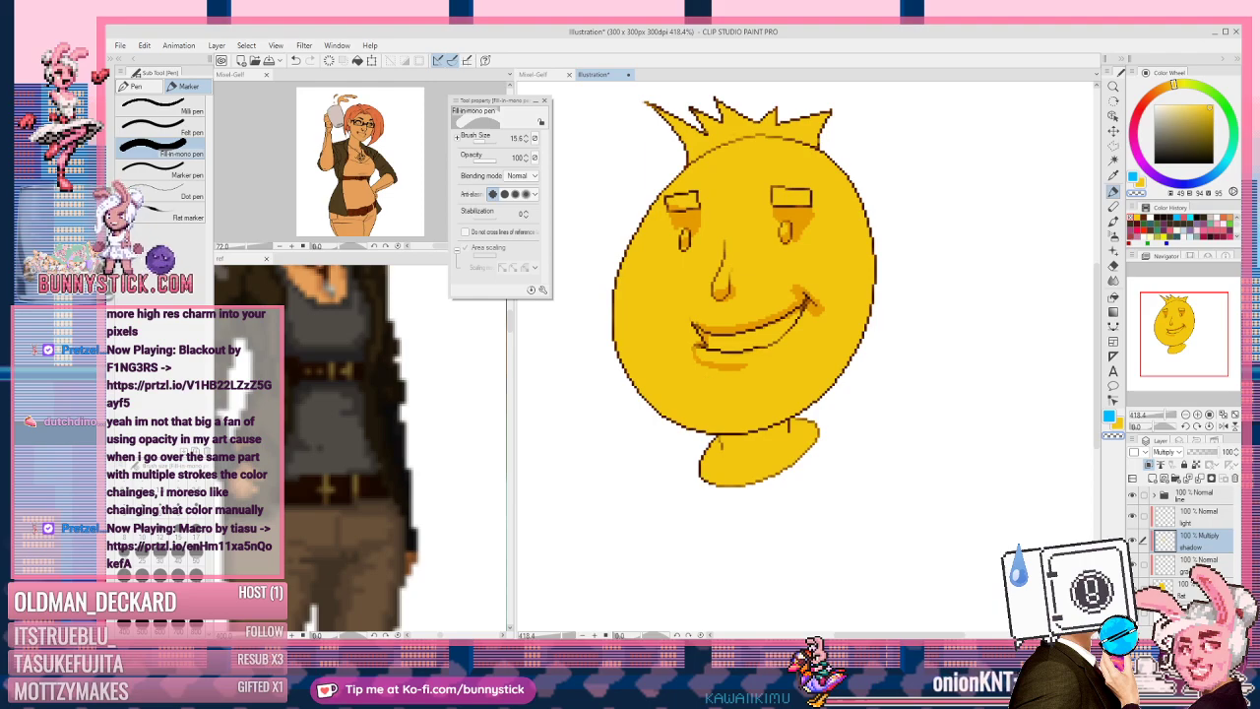
pyautogui.press('c')
# Step: Shade under the lower lip and carve thin notches into it with a 1.7 brush
pyautogui.moveTo(731, 370)
pyautogui.mouseDown()
pyautogui.moveTo(776, 369)
pyautogui.moveTo(741, 368)
pyautogui.mouseUp()
pyautogui.press('c')
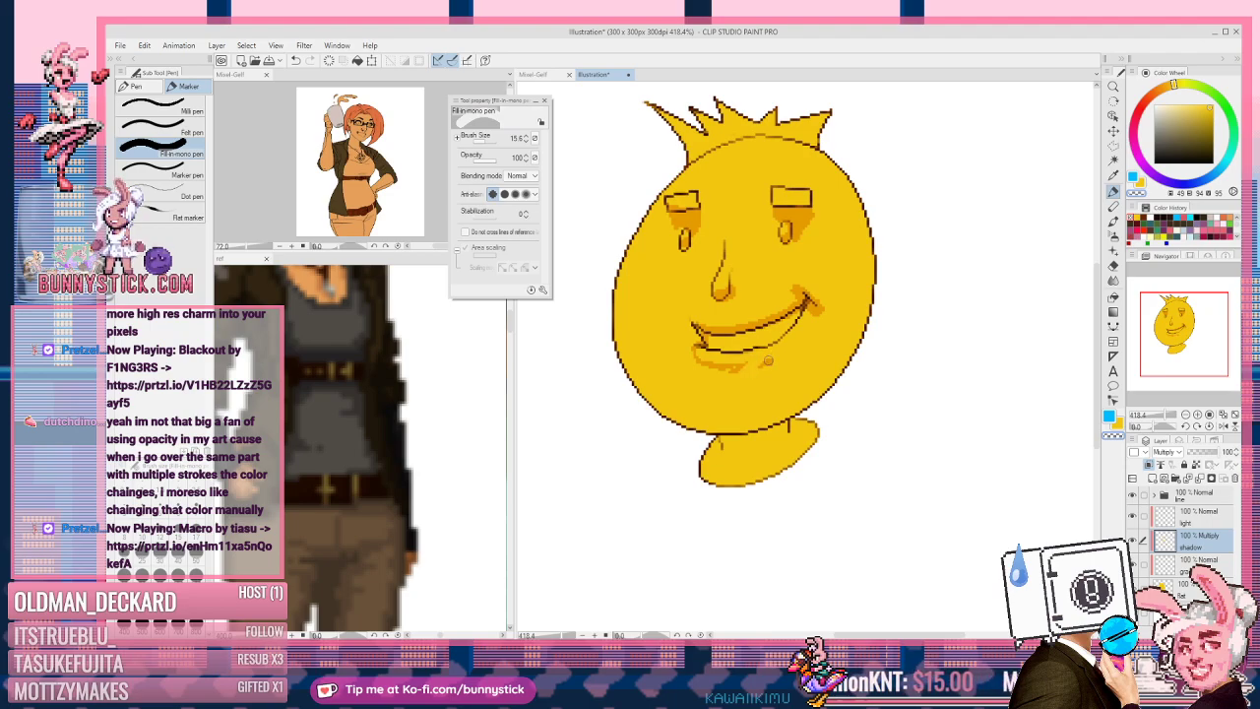
pyautogui.hotkey('ctrl', 'z')
pyautogui.press('[')
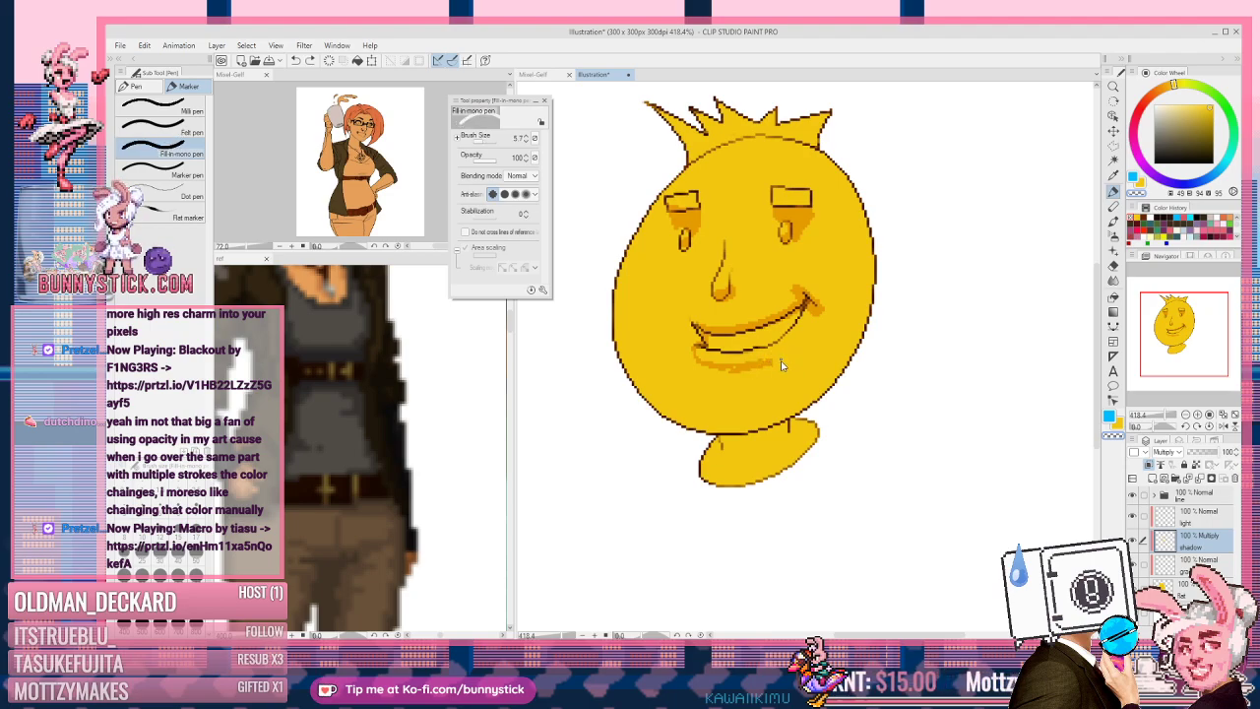
pyautogui.press('[')
pyautogui.press('[')
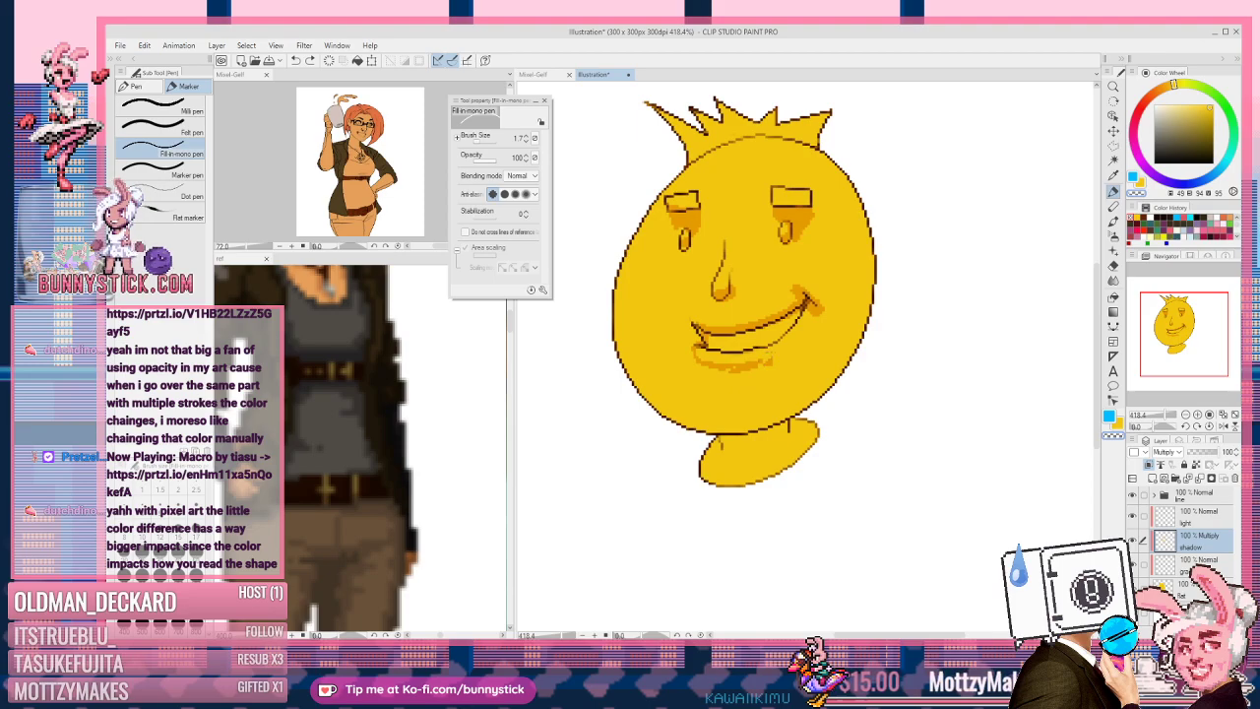
pyautogui.moveTo(766, 360); pyautogui.dragTo(740, 372)
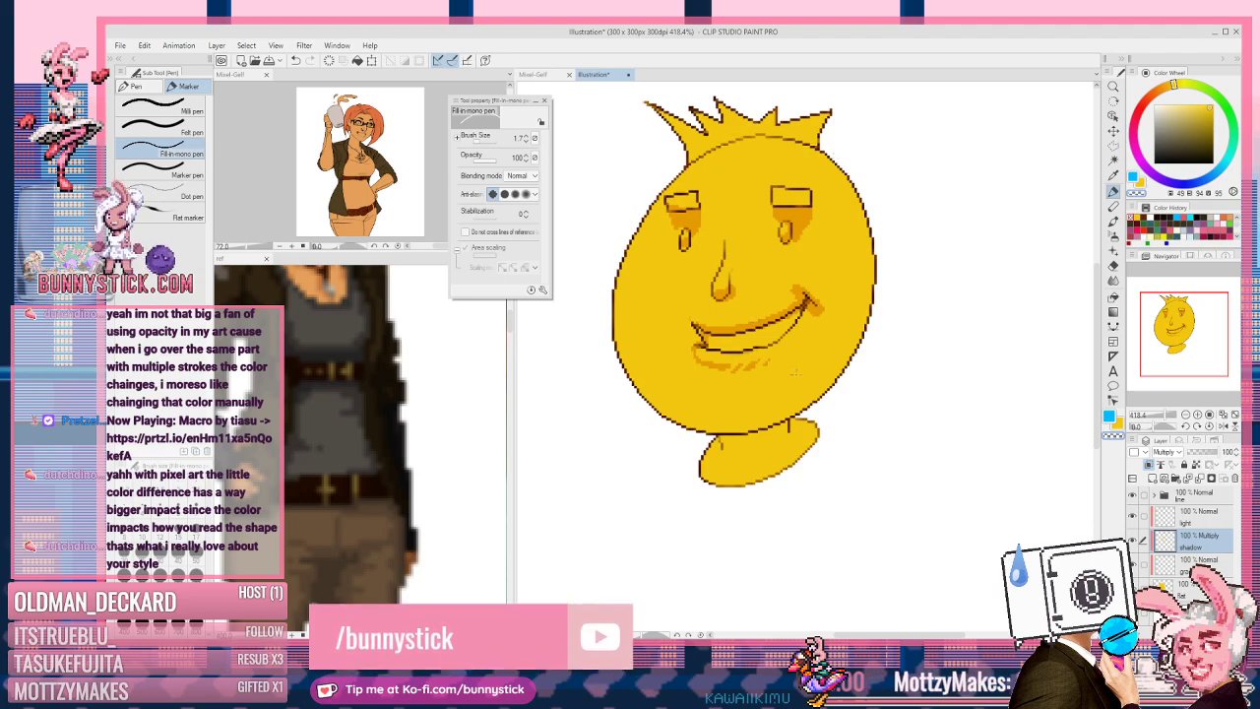
# Step: Shade above the chin at brush size 18, then the neck base at size 9.4
pyautogui.press(']')
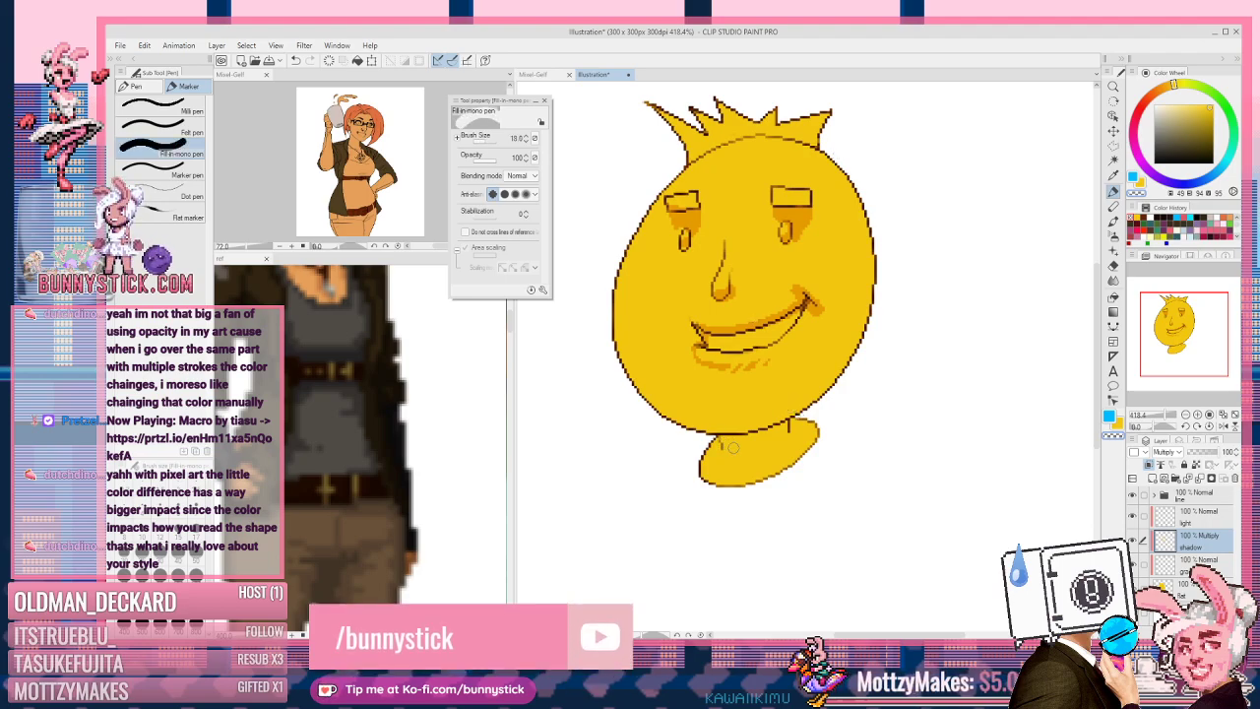
pyautogui.moveTo(715, 445)
pyautogui.mouseDown()
pyautogui.moveTo(760, 434)
pyautogui.moveTo(723, 447)
pyautogui.mouseUp()
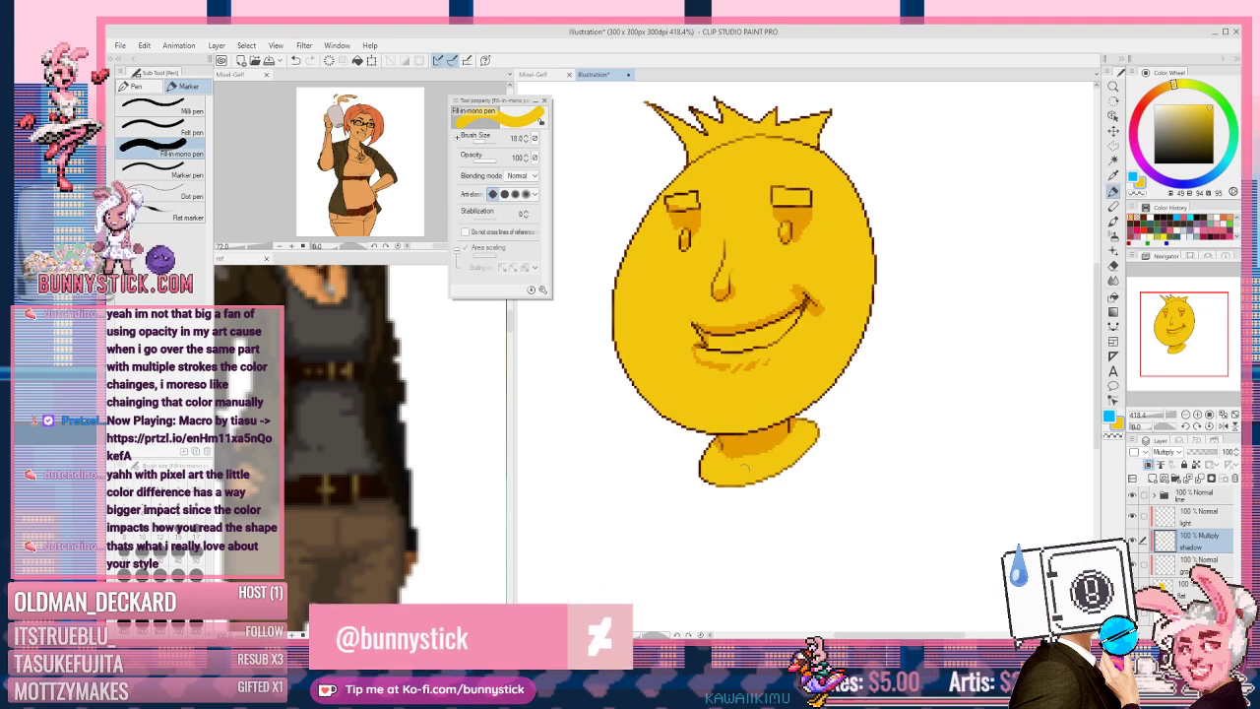
pyautogui.press('[')
pyautogui.press('[')
pyautogui.press('[')
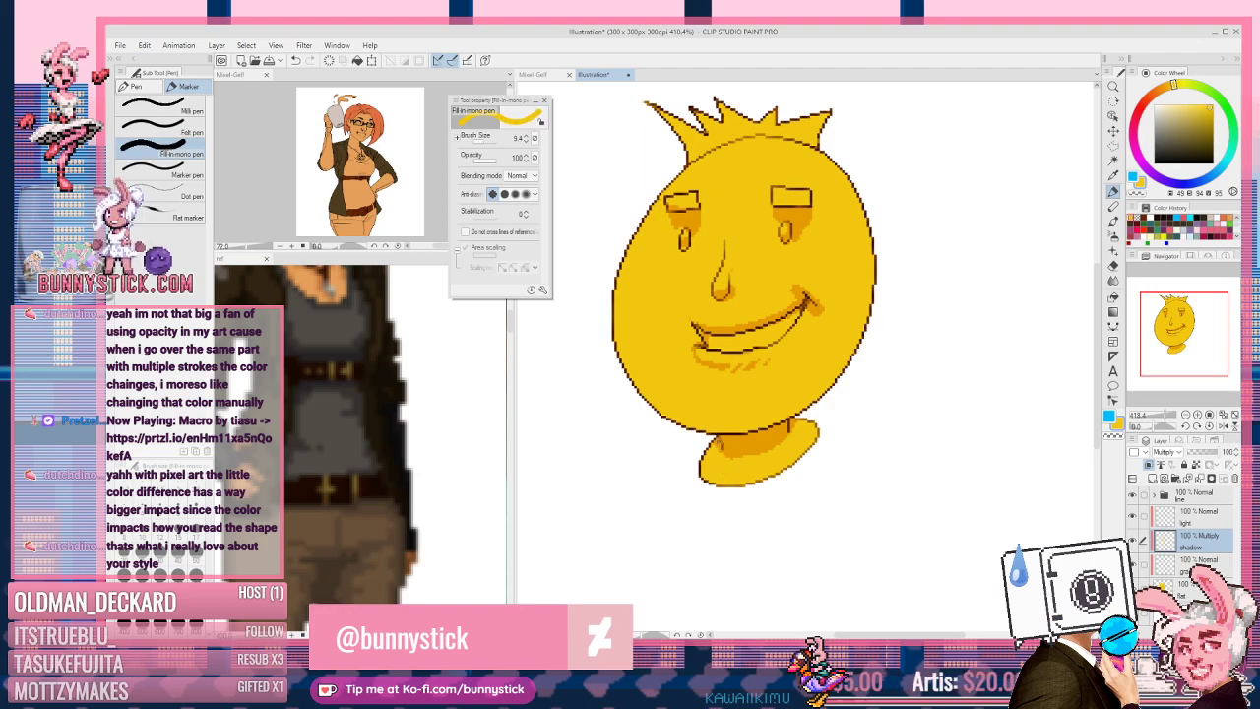
pyautogui.moveTo(719, 467)
pyautogui.mouseDown()
pyautogui.moveTo(748, 473)
pyautogui.moveTo(767, 452)
pyautogui.moveTo(782, 467)
pyautogui.mouseUp()
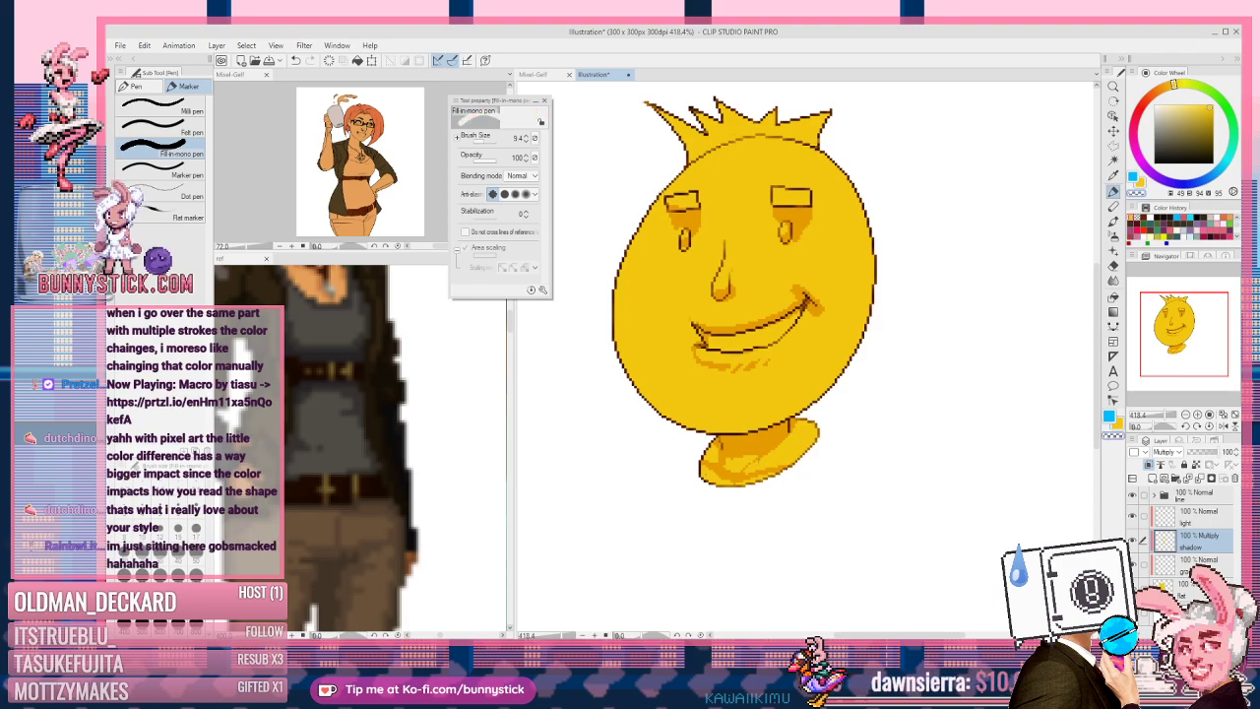
pyautogui.moveTo(788, 436); pyautogui.dragTo(762, 457)
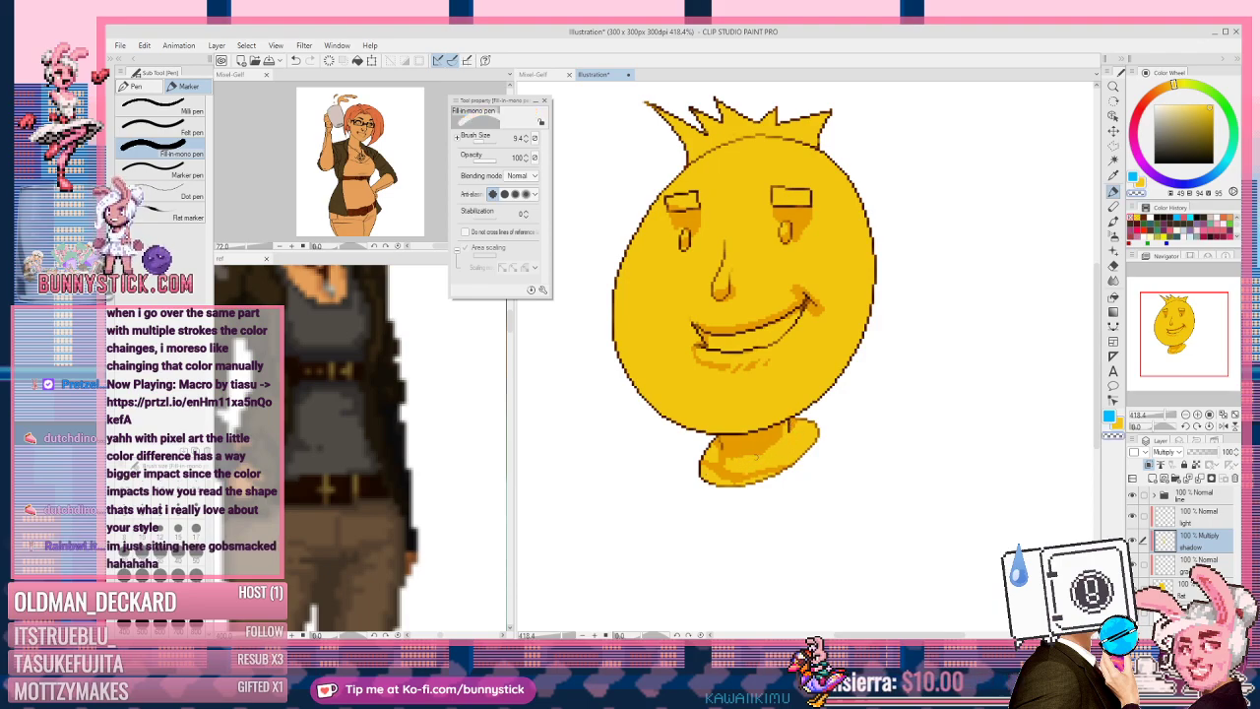
pyautogui.moveTo(726, 457)
pyautogui.mouseDown()
pyautogui.moveTo(735, 466)
pyautogui.moveTo(708, 454)
pyautogui.mouseUp()
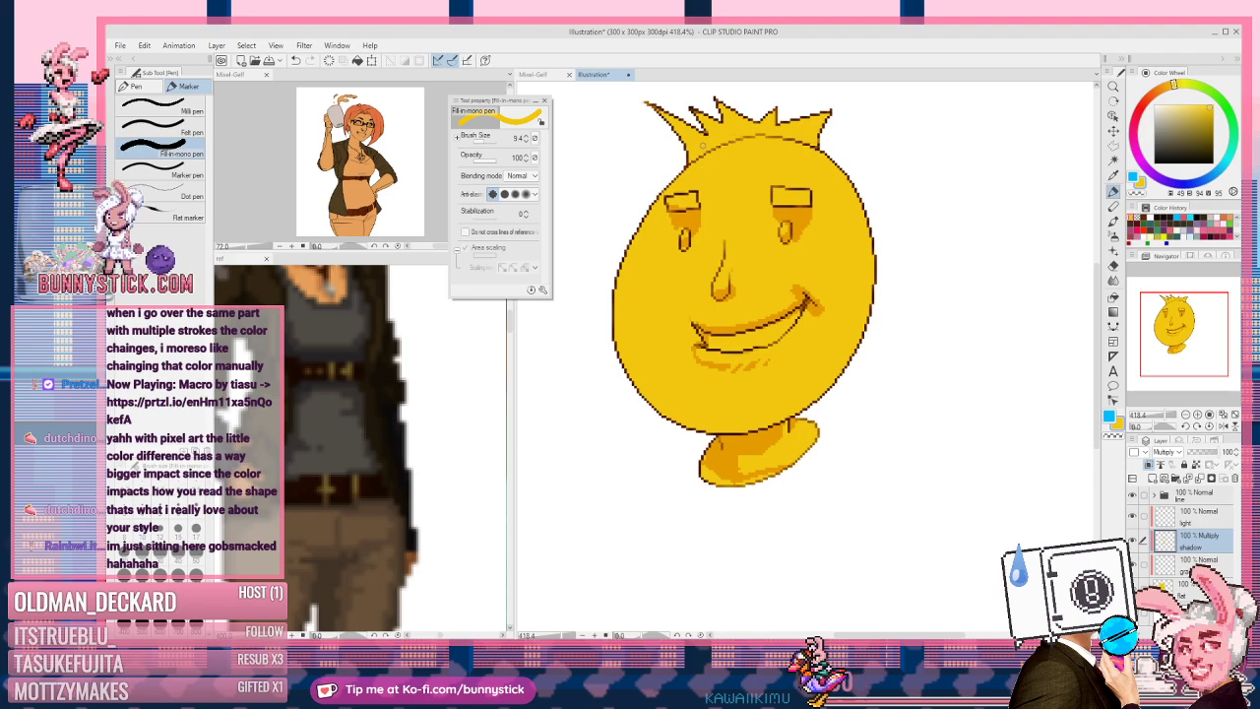
# Step: Shade the head's upper-left edge, the crown's left spikes and under the right eyebrow
pyautogui.moveTo(691, 158); pyautogui.dragTo(687, 136)
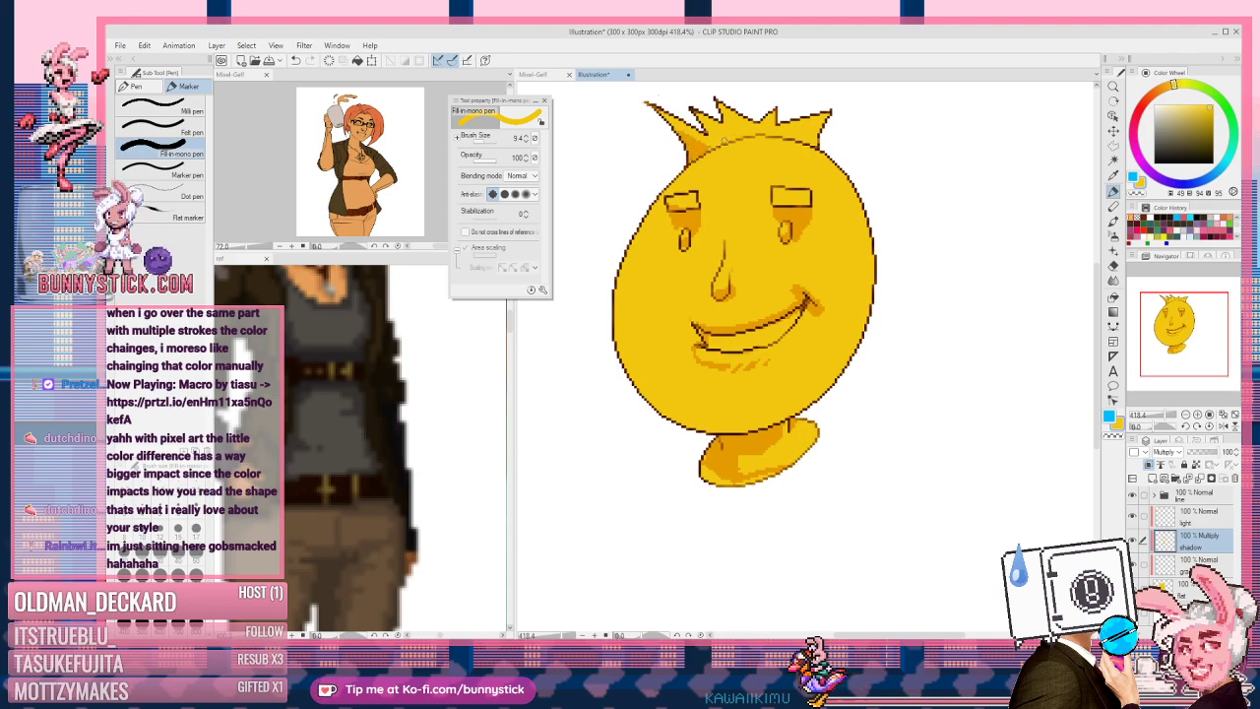
pyautogui.moveTo(704, 141); pyautogui.dragTo(730, 120)
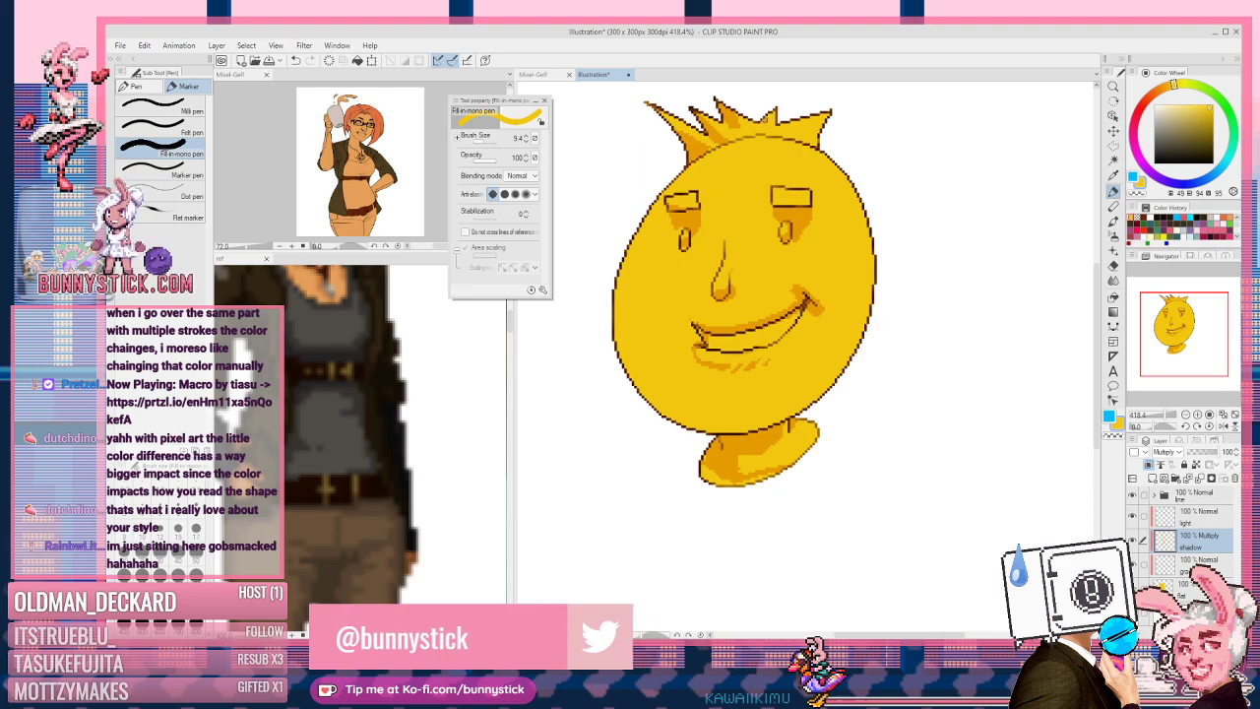
pyautogui.moveTo(707, 148); pyautogui.dragTo(719, 140)
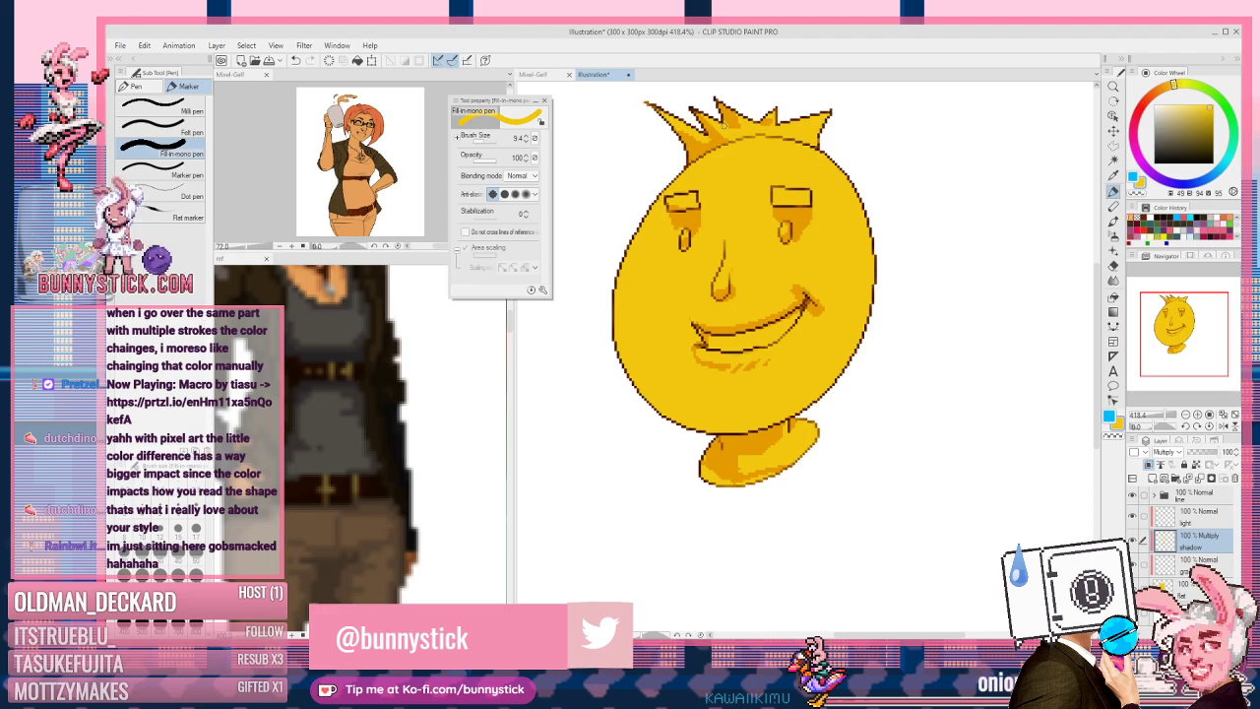
pyautogui.moveTo(769, 202); pyautogui.dragTo(807, 202)
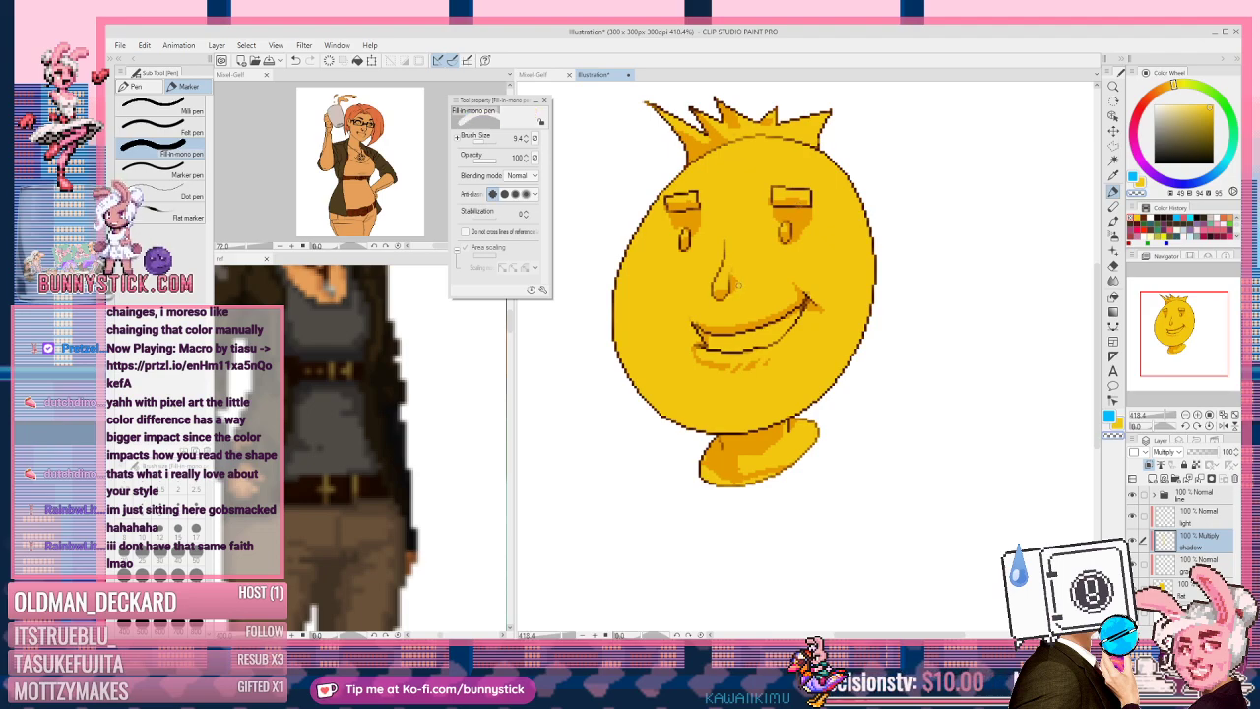
# Step: Add and erase small shadow marks beside the nose, toggling yellow and transparent with C
pyautogui.press('c')
pyautogui.moveTo(738, 282); pyautogui.dragTo(740, 288)
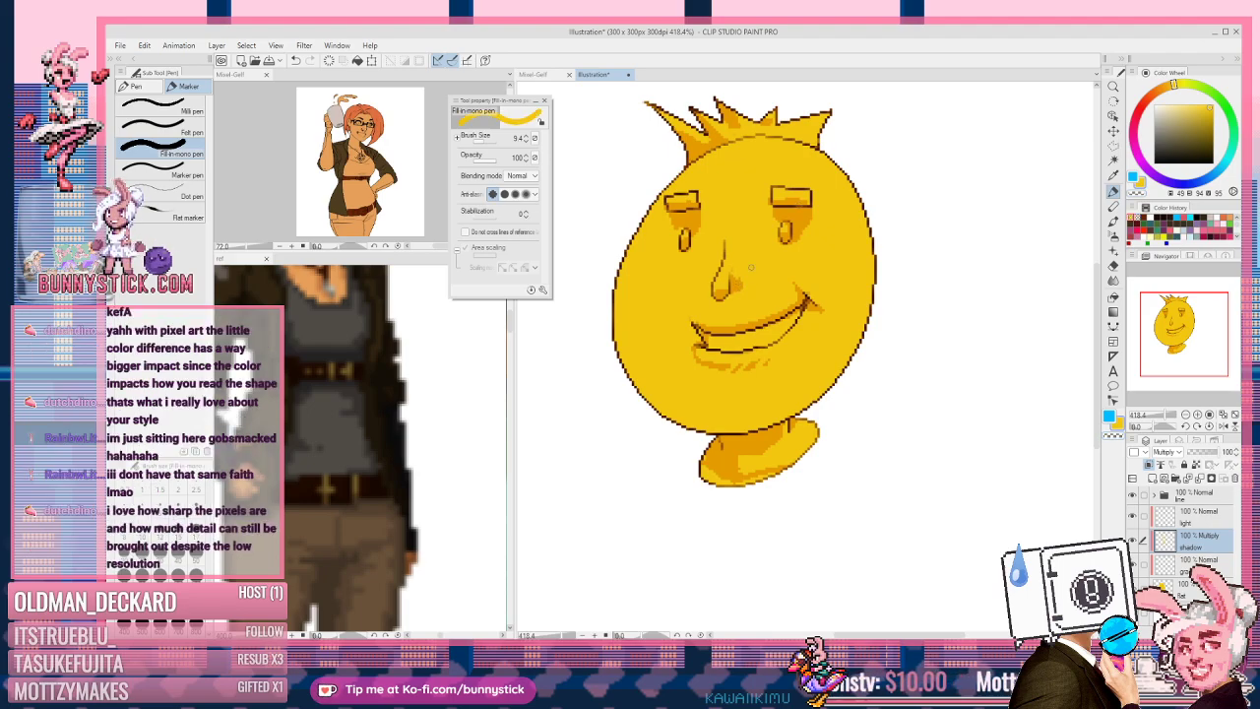
pyautogui.press('c')
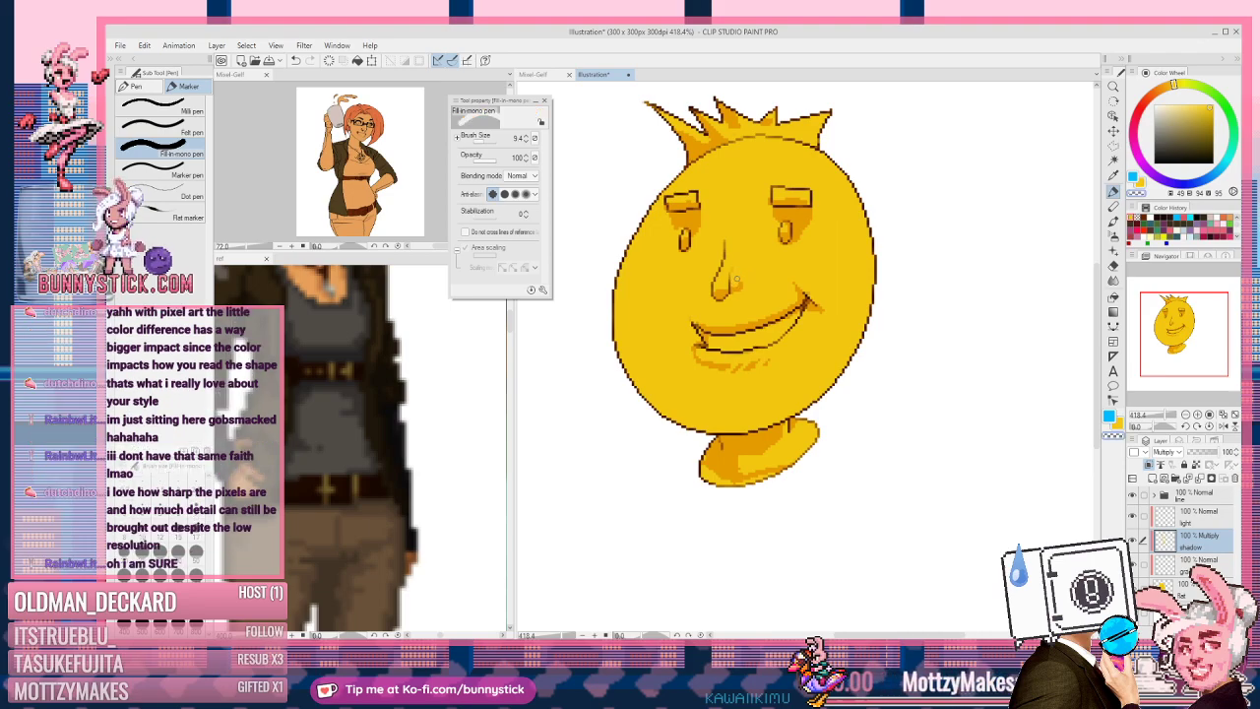
pyautogui.press('c')
pyautogui.click(741, 282)
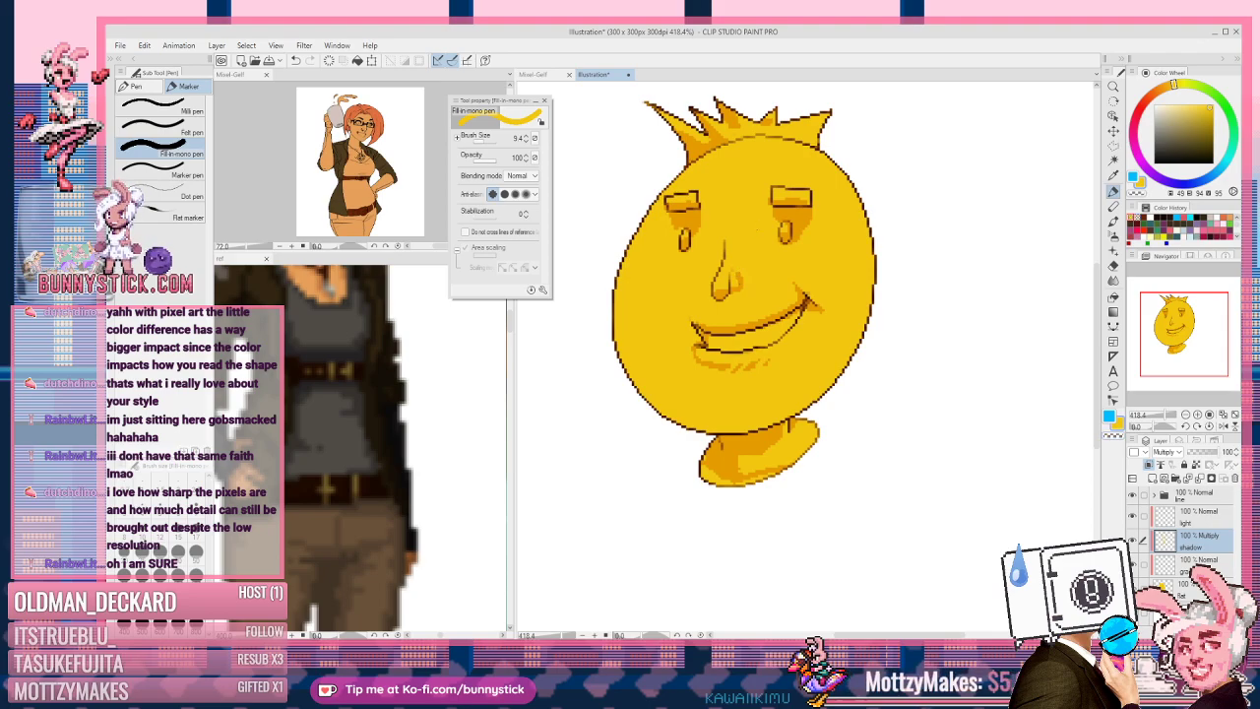
pyautogui.press('c')
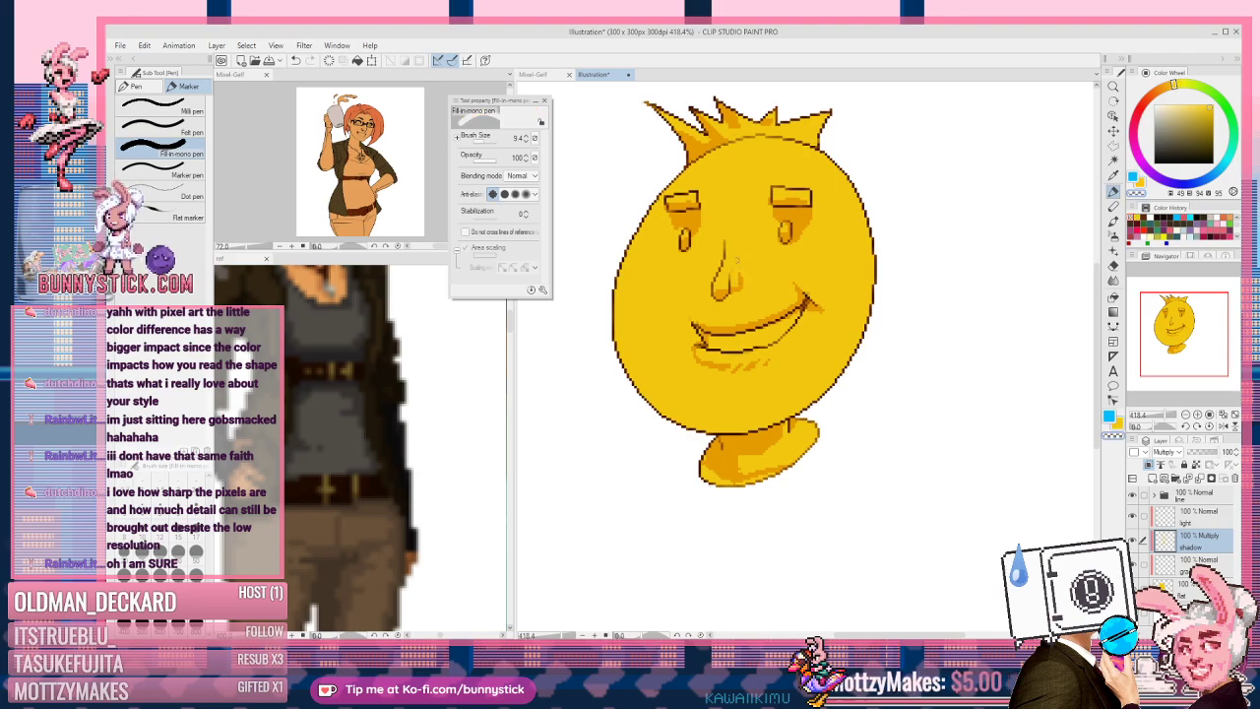
pyautogui.press('c')
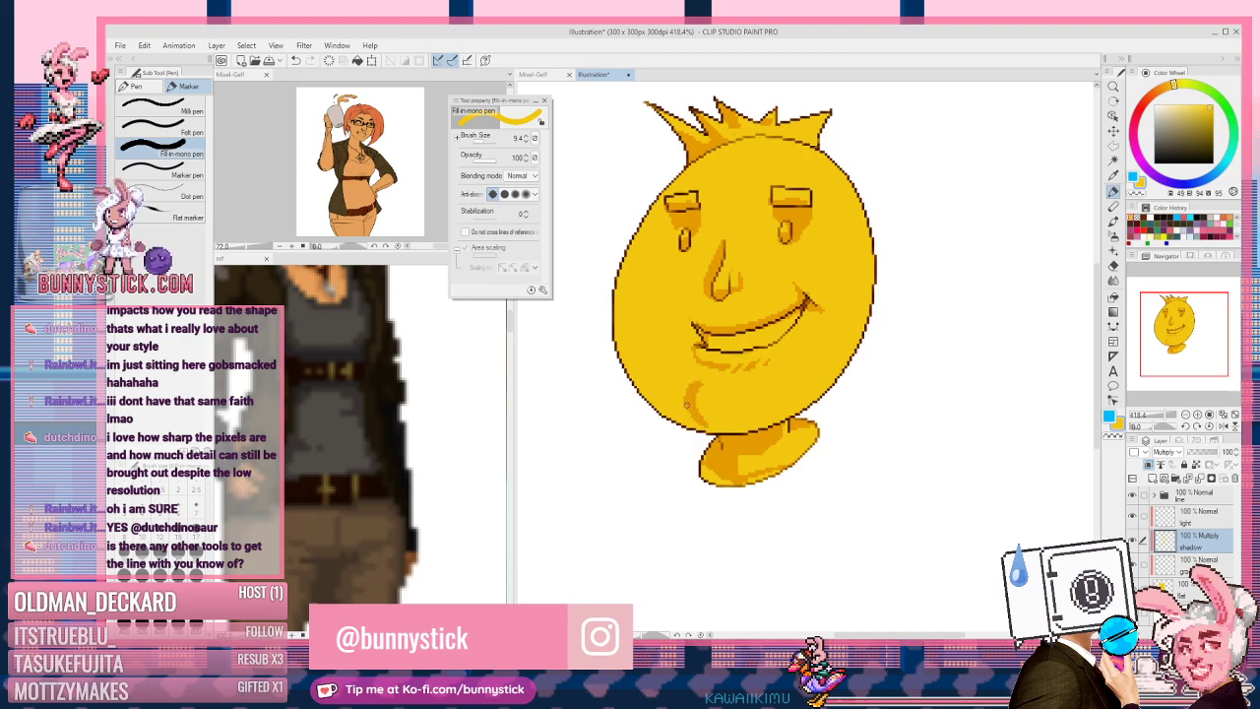
pyautogui.press('c')
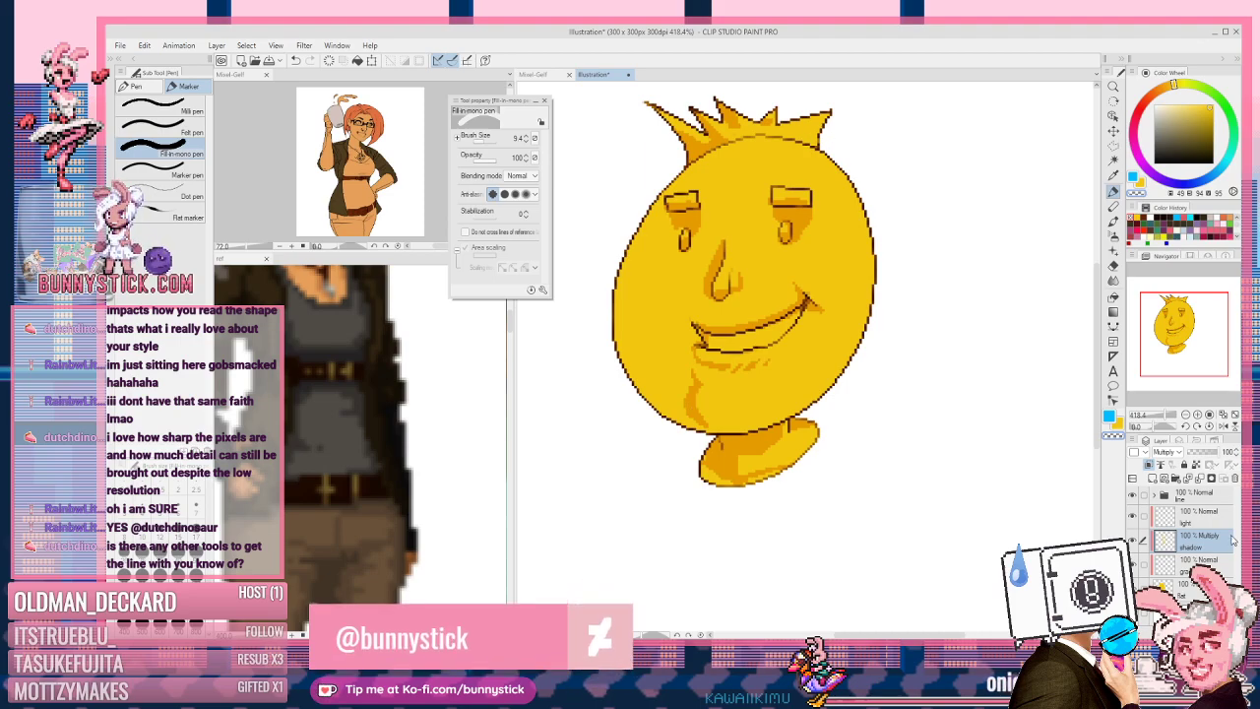
# Step: Select the 'light' layer and change its blending mode to Soft light
pyautogui.click(1212, 515)
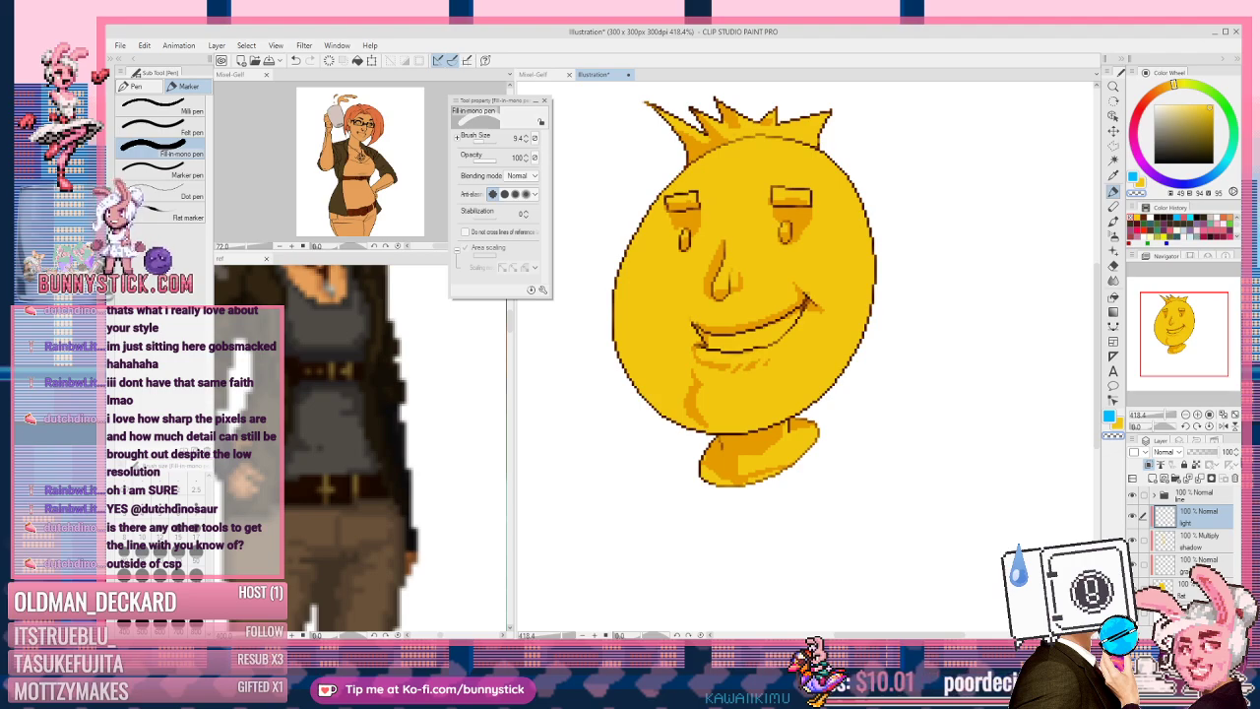
pyautogui.click(1168, 452)
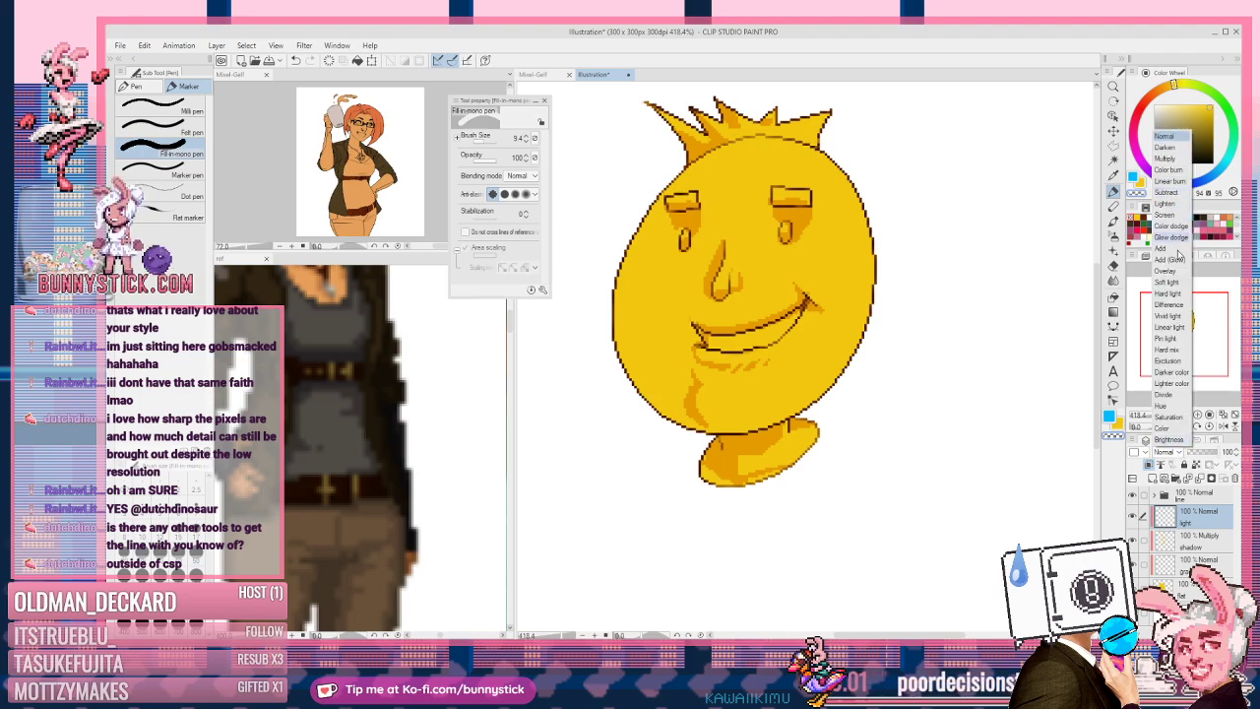
pyautogui.click(1168, 281)
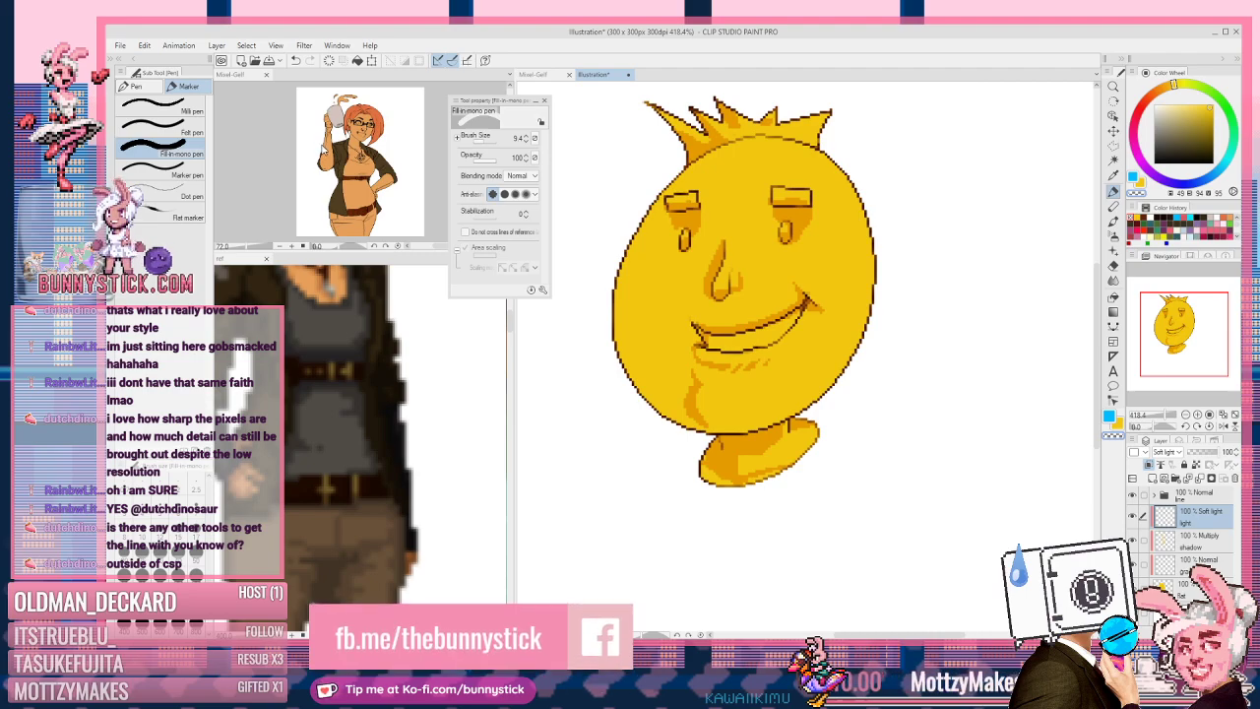
pyautogui.click(145, 46)
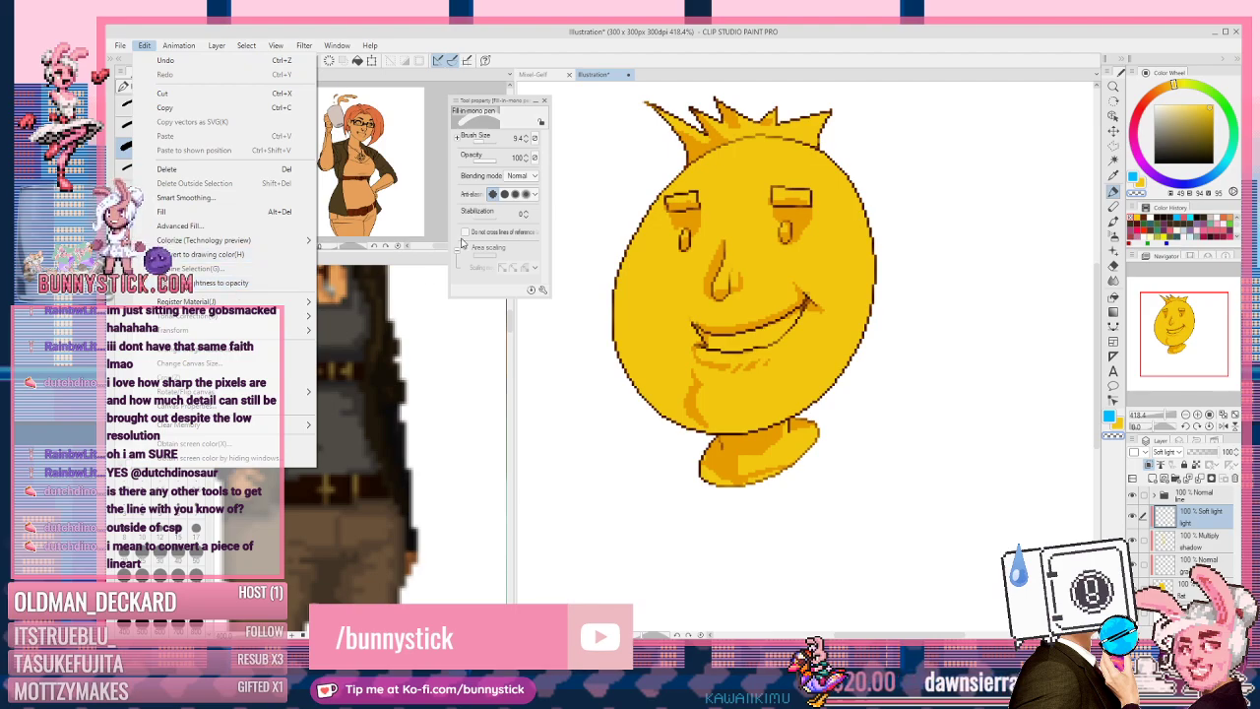
pyautogui.click(695, 44)
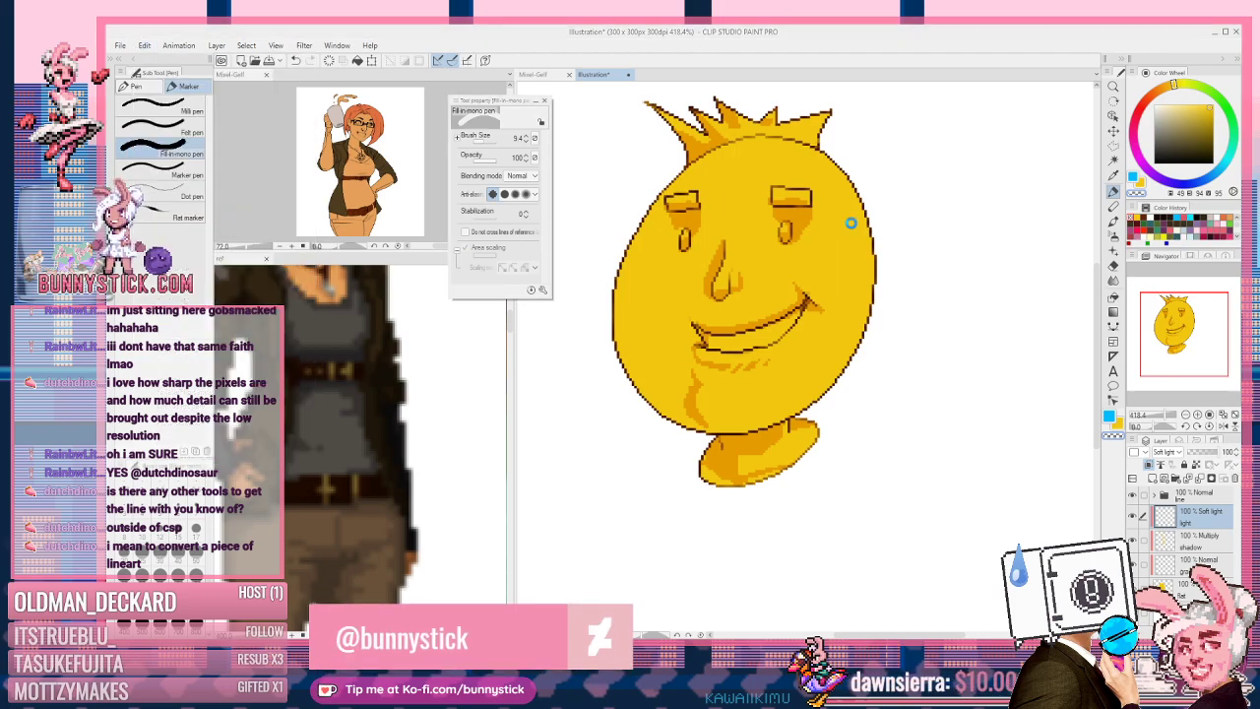
pyautogui.hotkey('ctrl', 's')
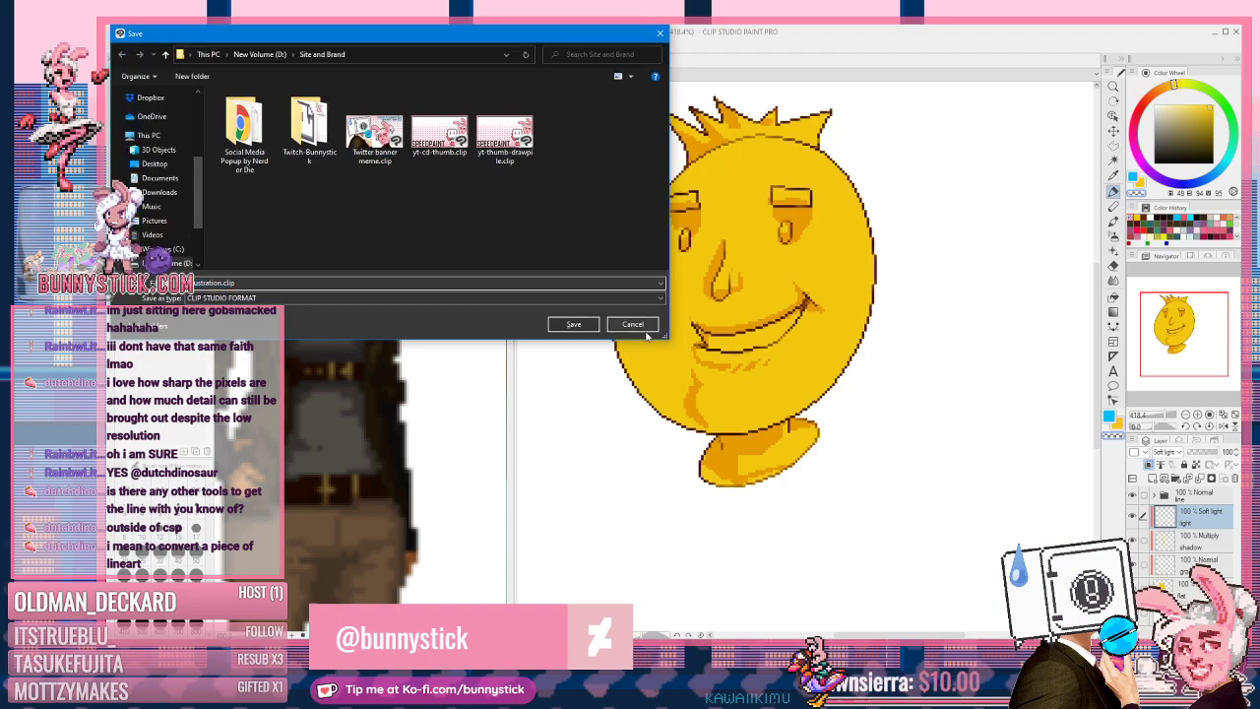
pyautogui.click(638, 326)
pyautogui.click(740, 34)
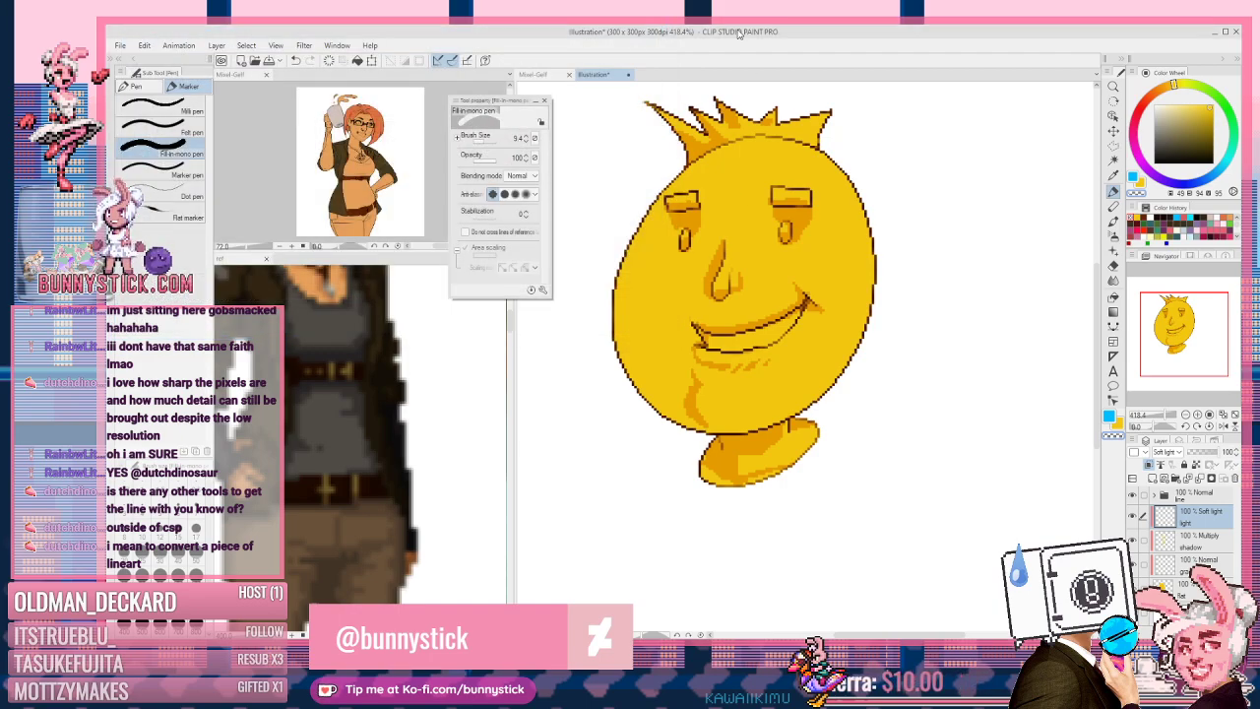
pyautogui.hotkey('ctrl', 's')
pyautogui.click(640, 325)
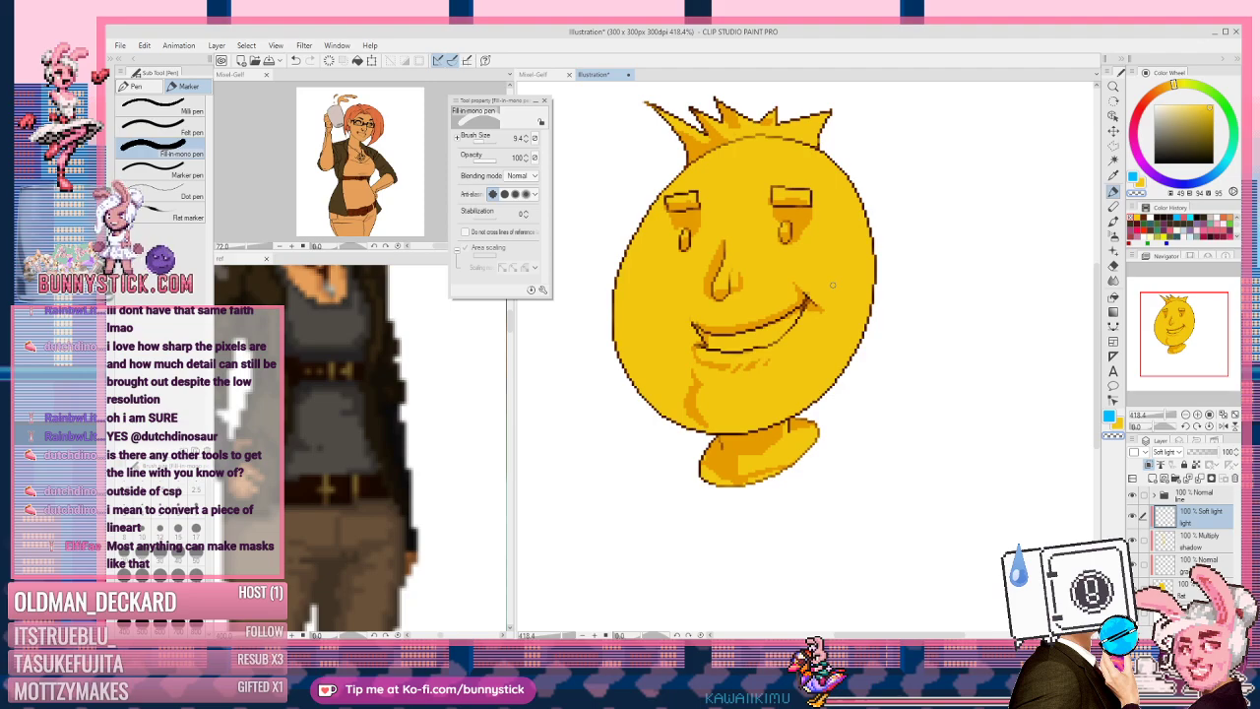
# Step: Switch the light layer's blending mode to Add, with yellow as the paint colour
pyautogui.click(1171, 451)
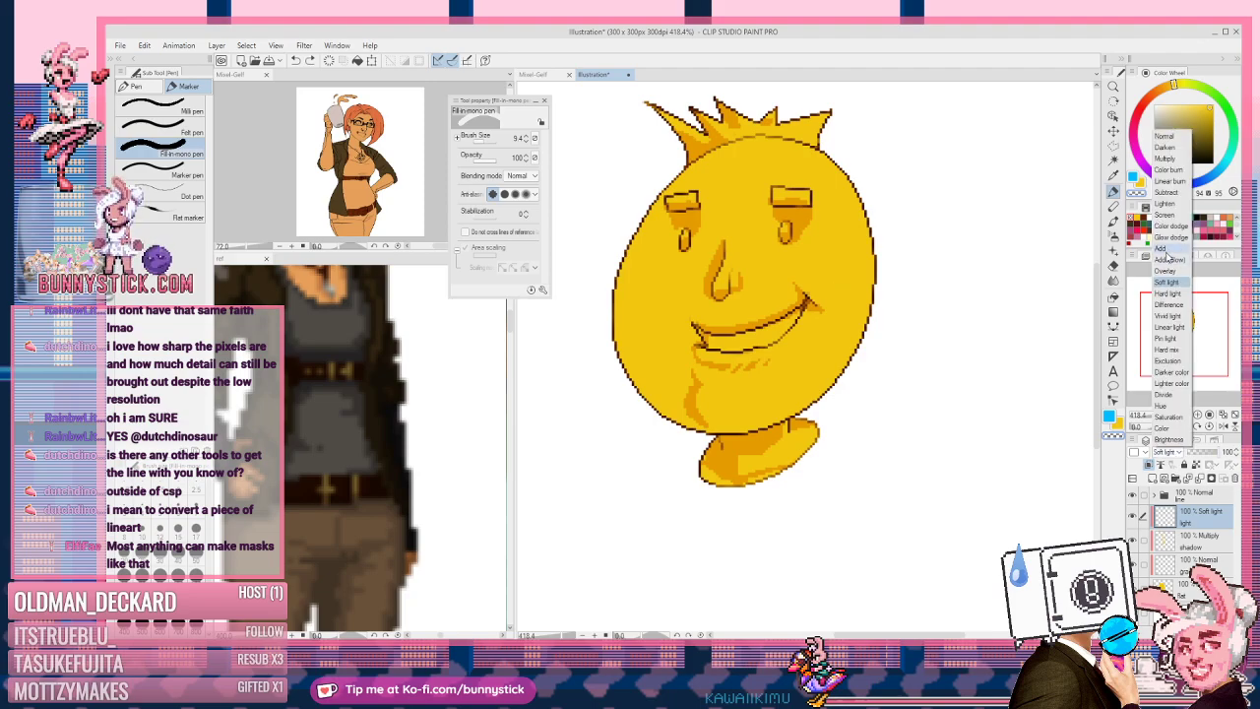
pyautogui.click(1172, 261)
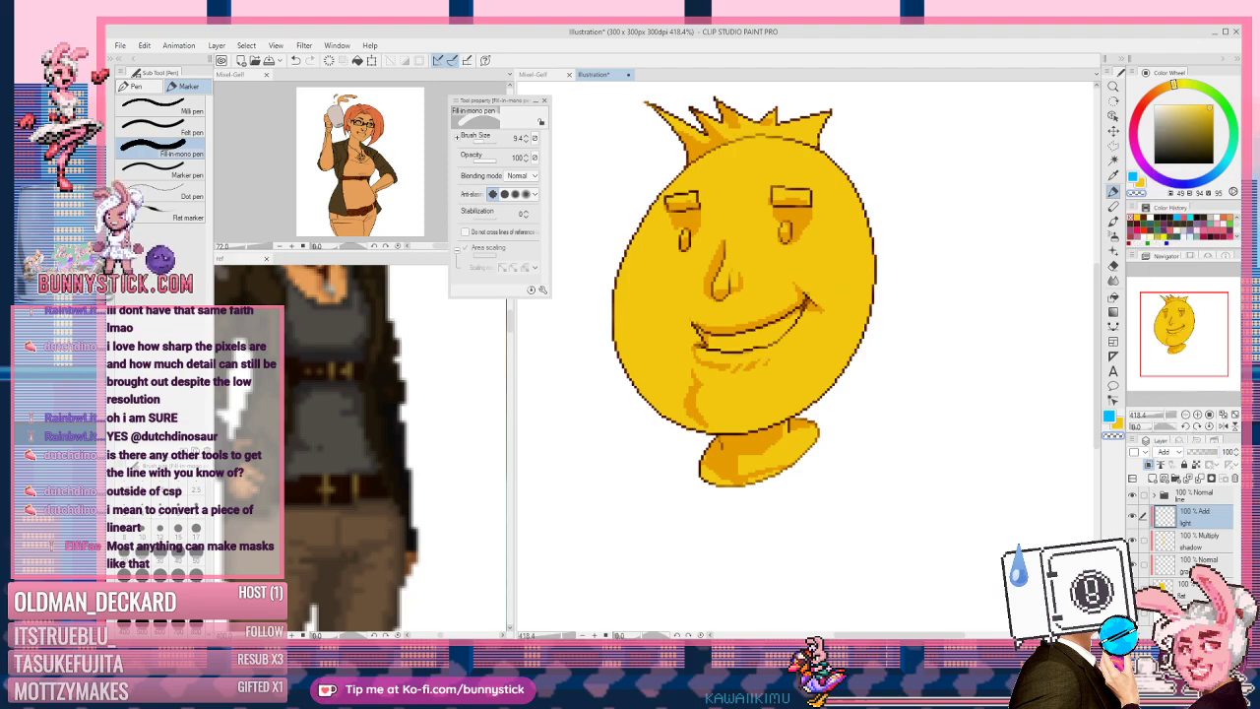
pyautogui.press('c')
# Step: Enlarge the brush to about 39 and paint yellow highlights on the cheek and lower face
pyautogui.moveTo(823, 290); pyautogui.dragTo(866, 303)
pyautogui.hotkey('ctrl', 'z')
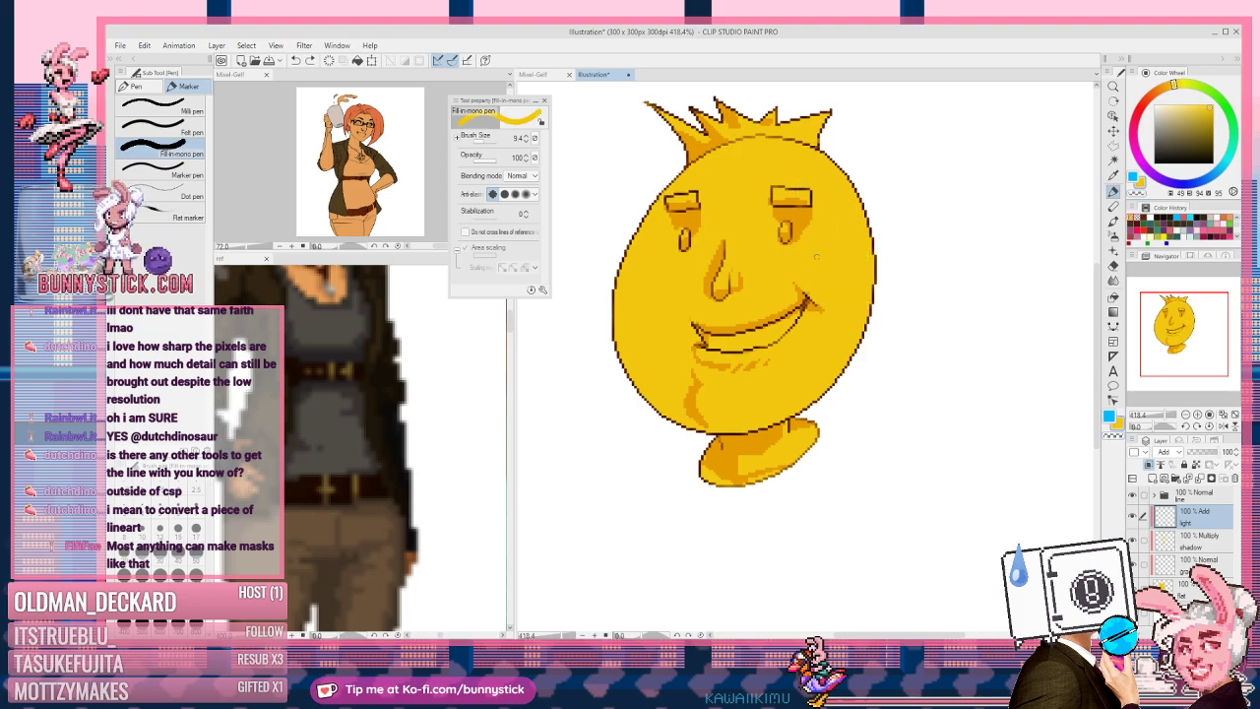
pyautogui.moveTo(806, 282)
pyautogui.mouseDown()
pyautogui.moveTo(836, 256)
pyautogui.moveTo(833, 283)
pyautogui.moveTo(825, 250)
pyautogui.moveTo(827, 264)
pyautogui.moveTo(809, 257)
pyautogui.moveTo(830, 219)
pyautogui.moveTo(845, 264)
pyautogui.moveTo(824, 296)
pyautogui.moveTo(845, 276)
pyautogui.moveTo(820, 182)
pyautogui.moveTo(844, 209)
pyautogui.moveTo(851, 264)
pyautogui.moveTo(845, 204)
pyautogui.moveTo(858, 275)
pyautogui.mouseUp()
pyautogui.moveTo(735, 405)
pyautogui.mouseDown()
pyautogui.moveTo(714, 394)
pyautogui.moveTo(752, 397)
pyautogui.mouseUp()
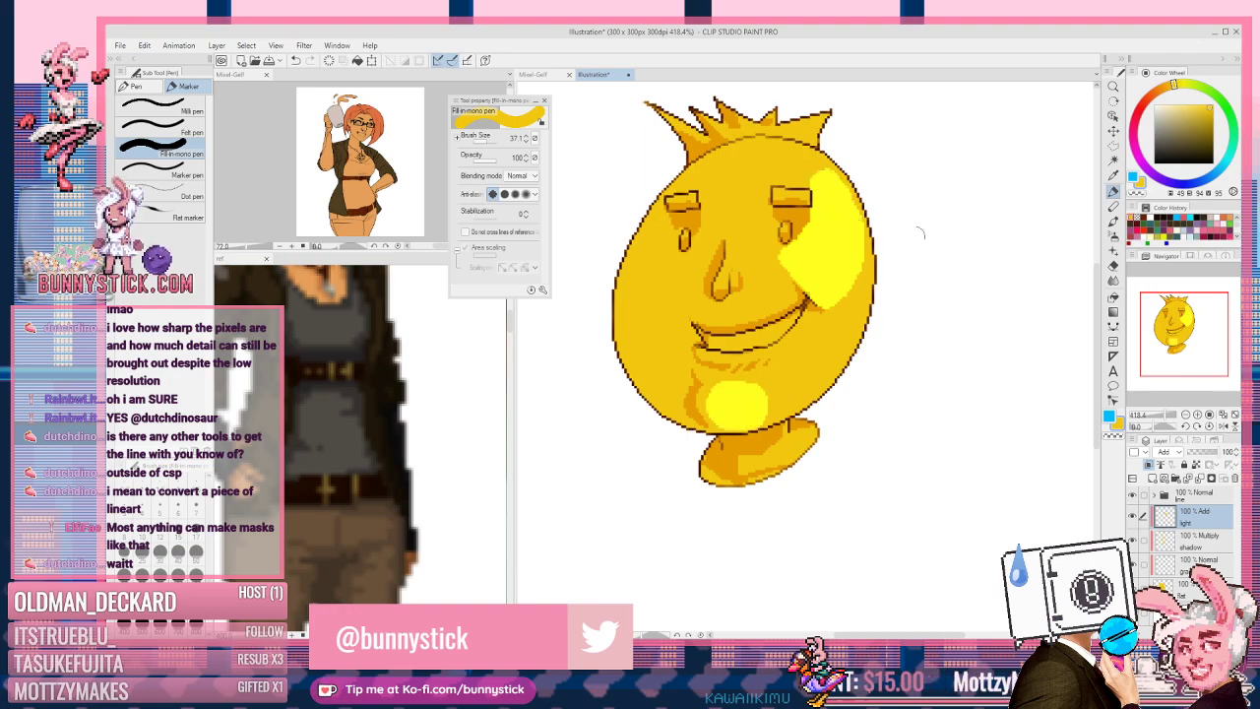
pyautogui.press(']')
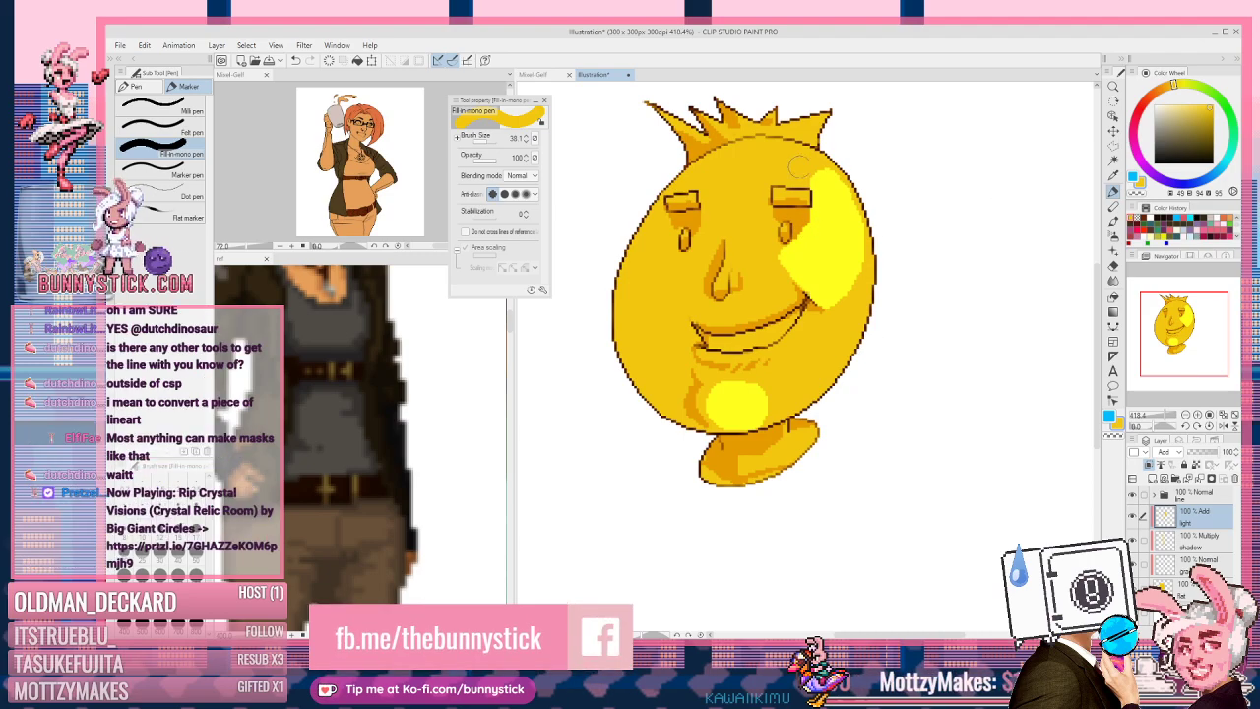
pyautogui.click(1184, 452)
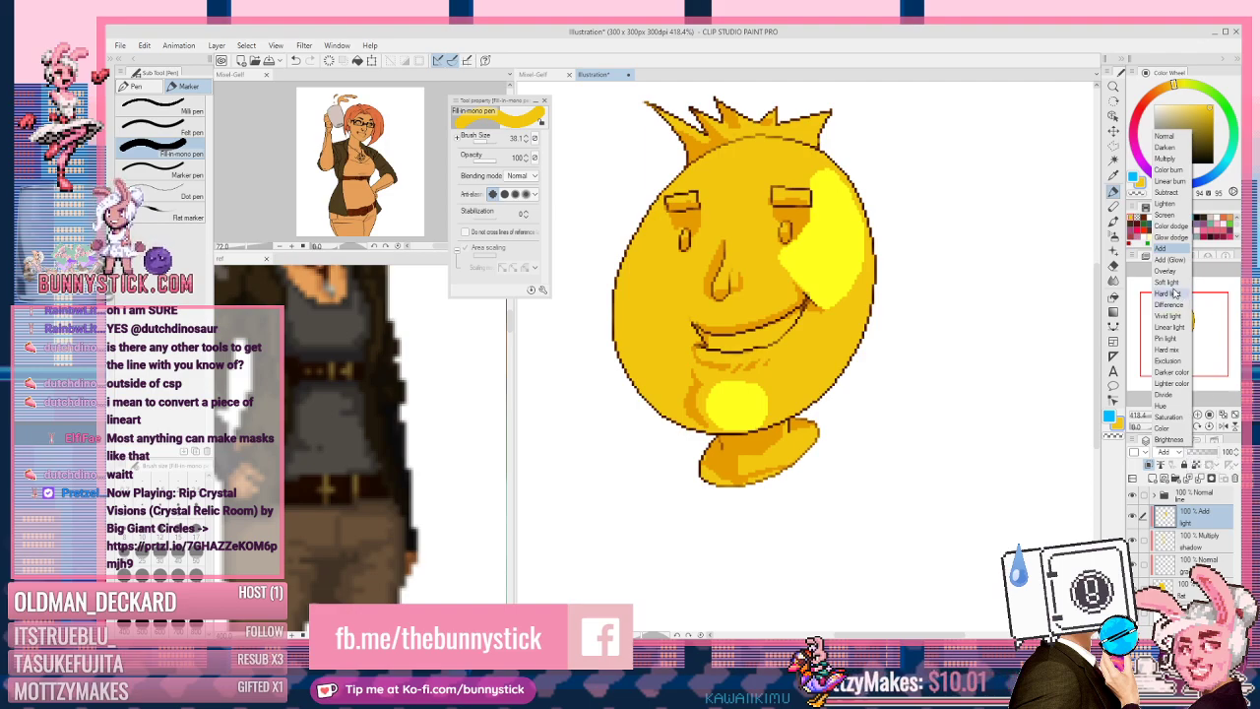
# Step: Change the light layer's blending mode via Soft light toward Hard light
pyautogui.click(1170, 282)
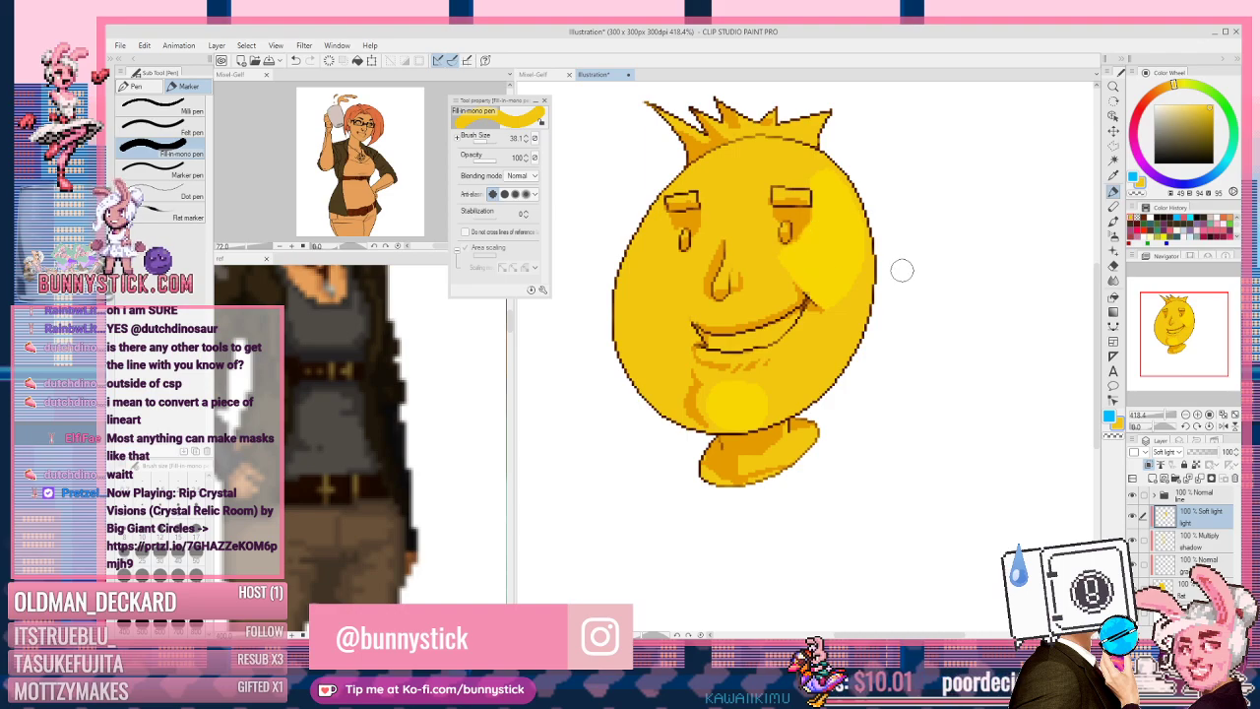
pyautogui.scroll(-6, 1168, 458)
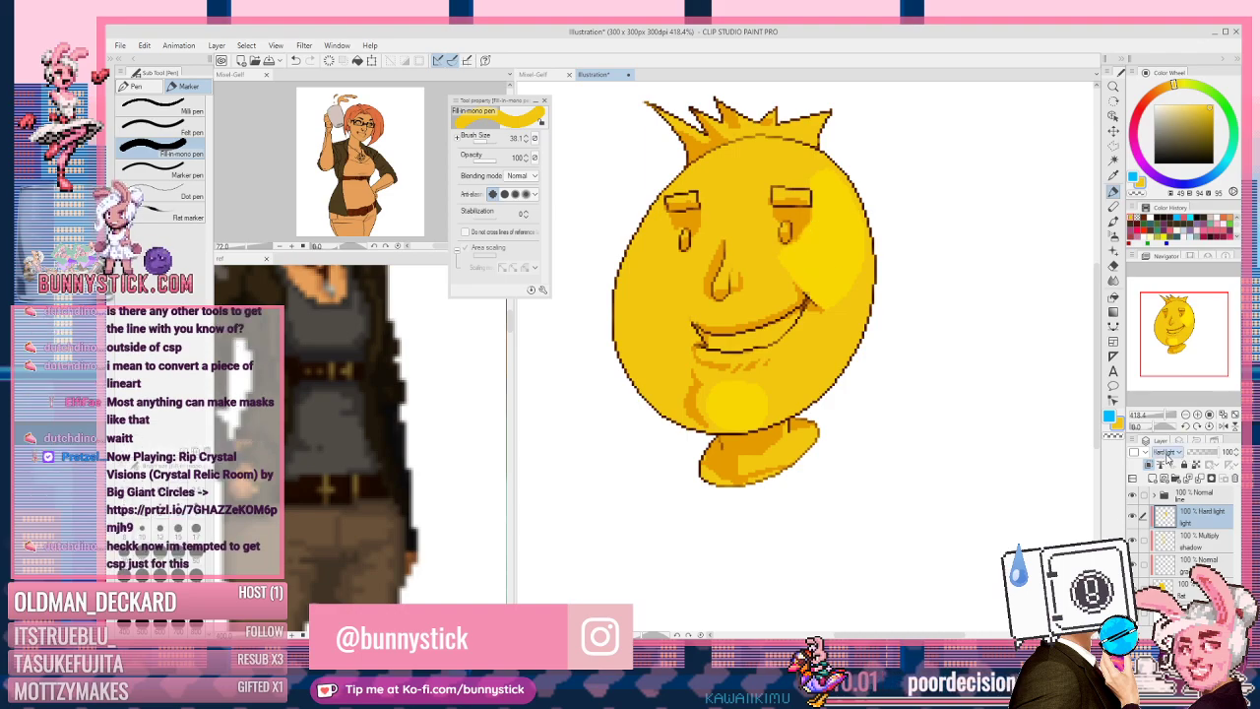
pyautogui.scroll(5, 1168, 457)
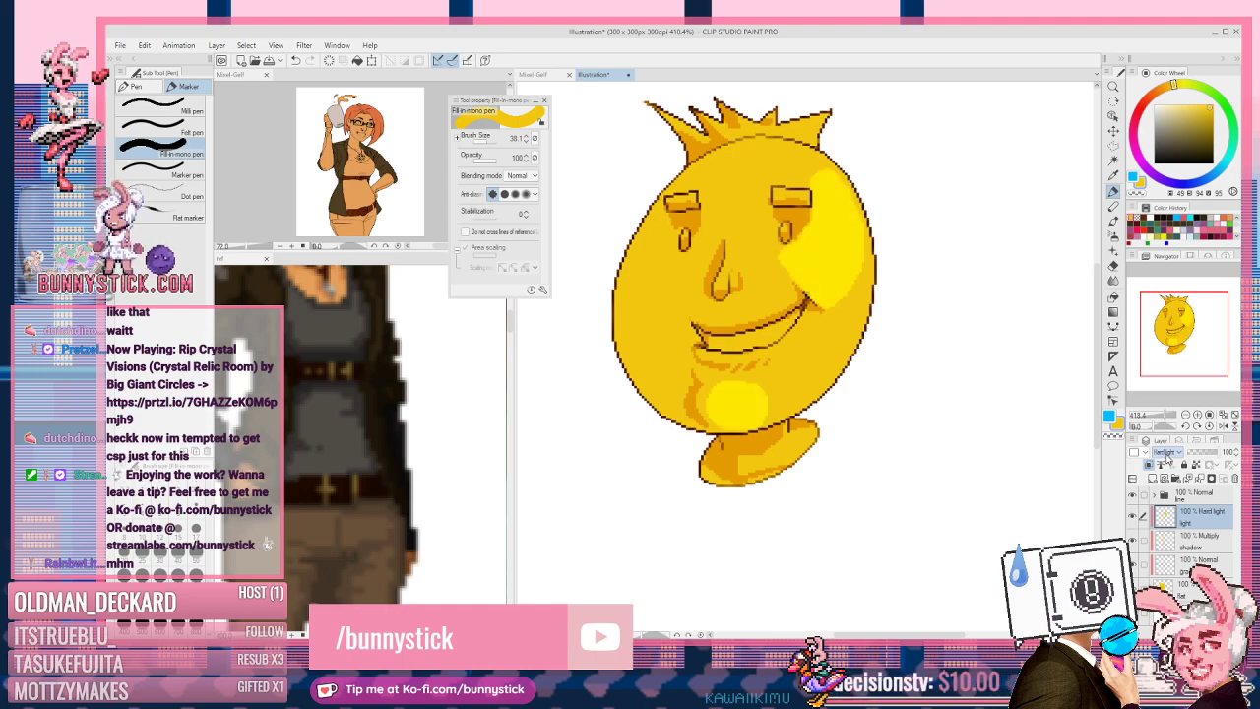
# Step: Shrink the brush to about 18 and extend the highlight on the face's upper-right
pyautogui.click(725, 280)
pyautogui.hotkey('ctrl', 'z')
pyautogui.moveTo(758, 231); pyautogui.dragTo(752, 230)
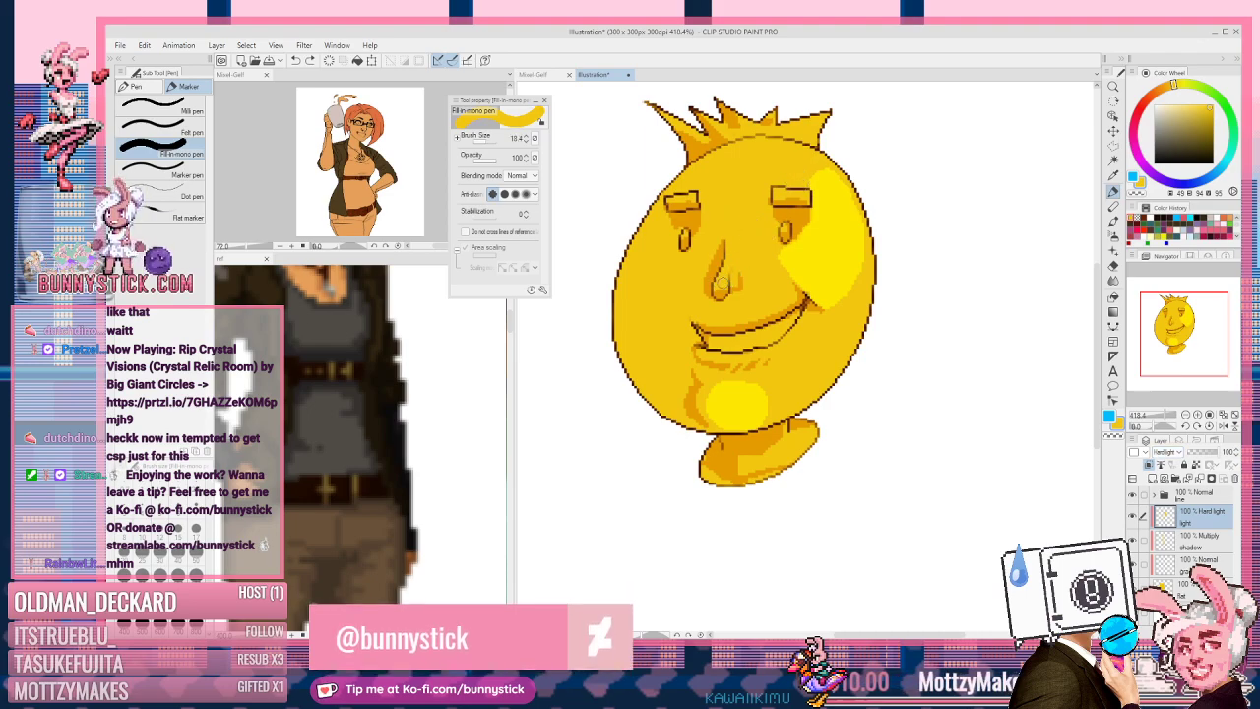
pyautogui.moveTo(744, 273); pyautogui.dragTo(742, 273)
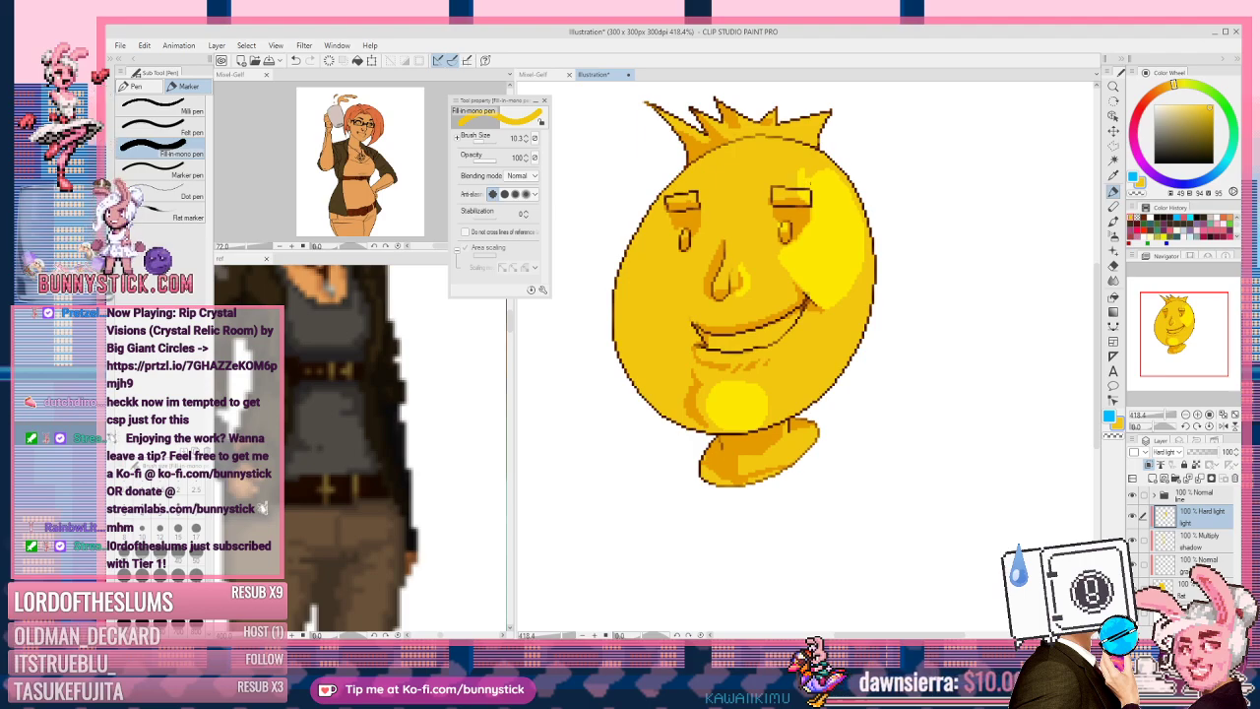
pyautogui.moveTo(813, 163); pyautogui.dragTo(832, 170)
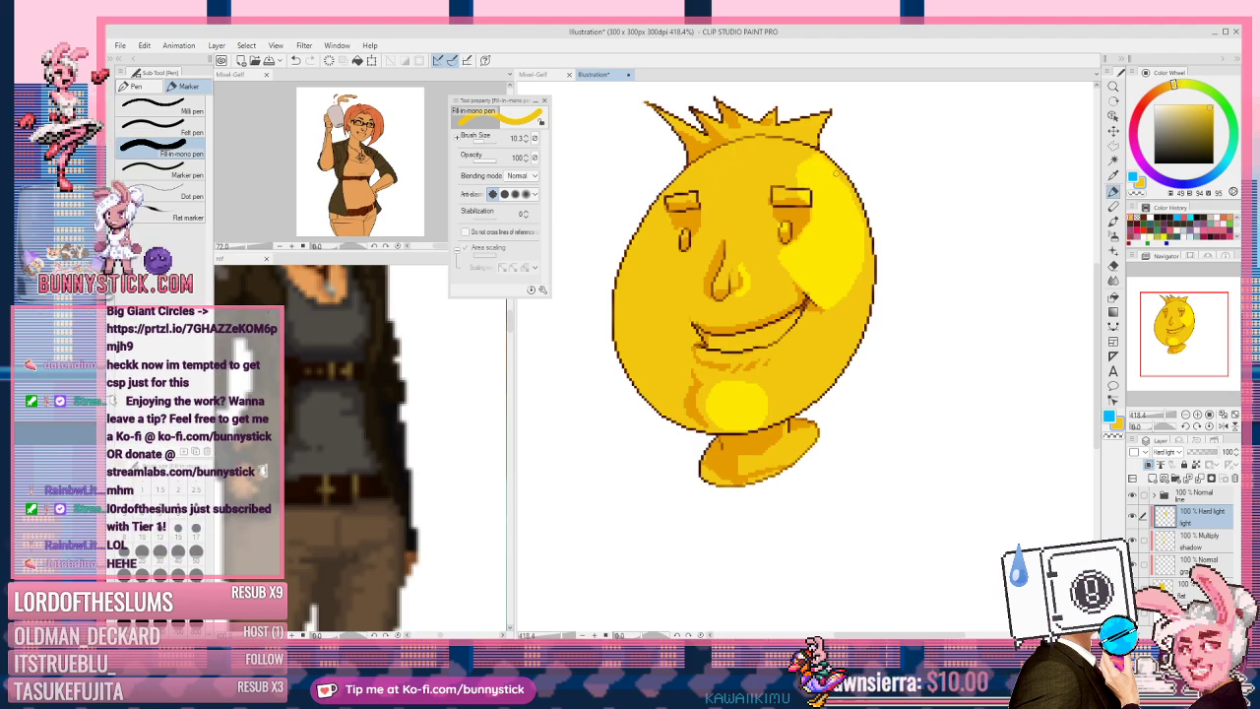
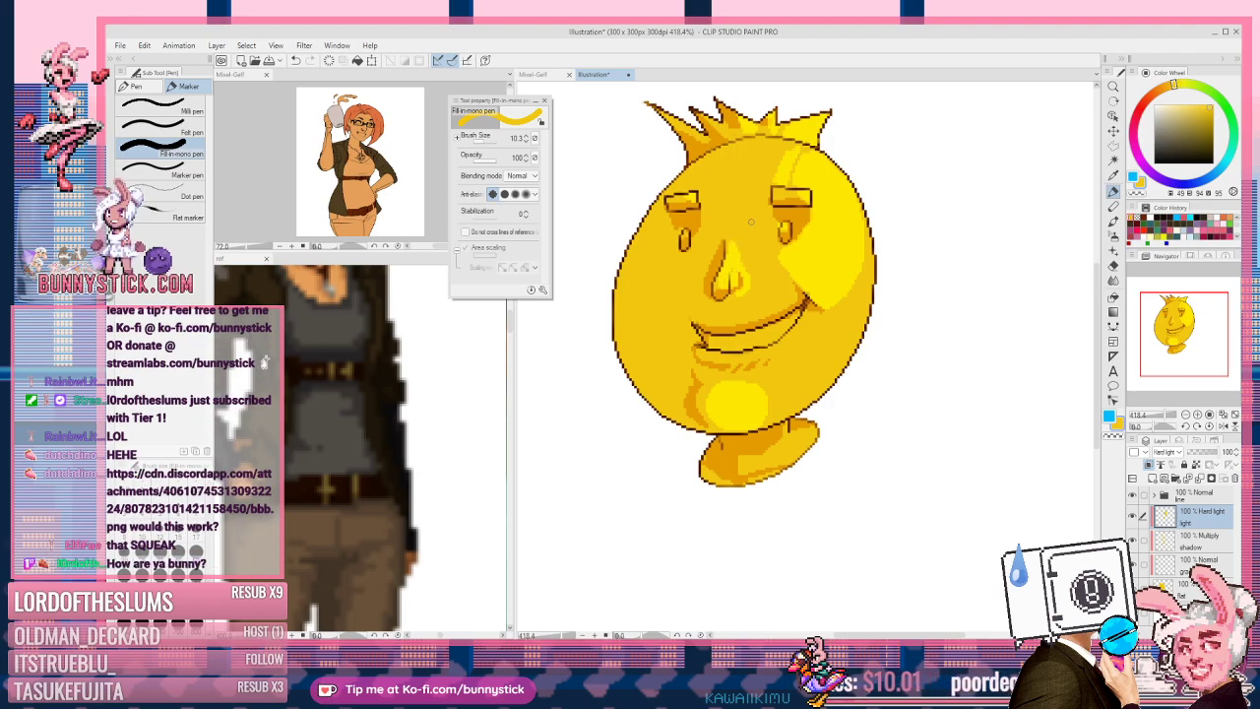
# Step: Paint a bright yellow highlight on the right of the mouth, refining it with transparent colour
pyautogui.press('e')
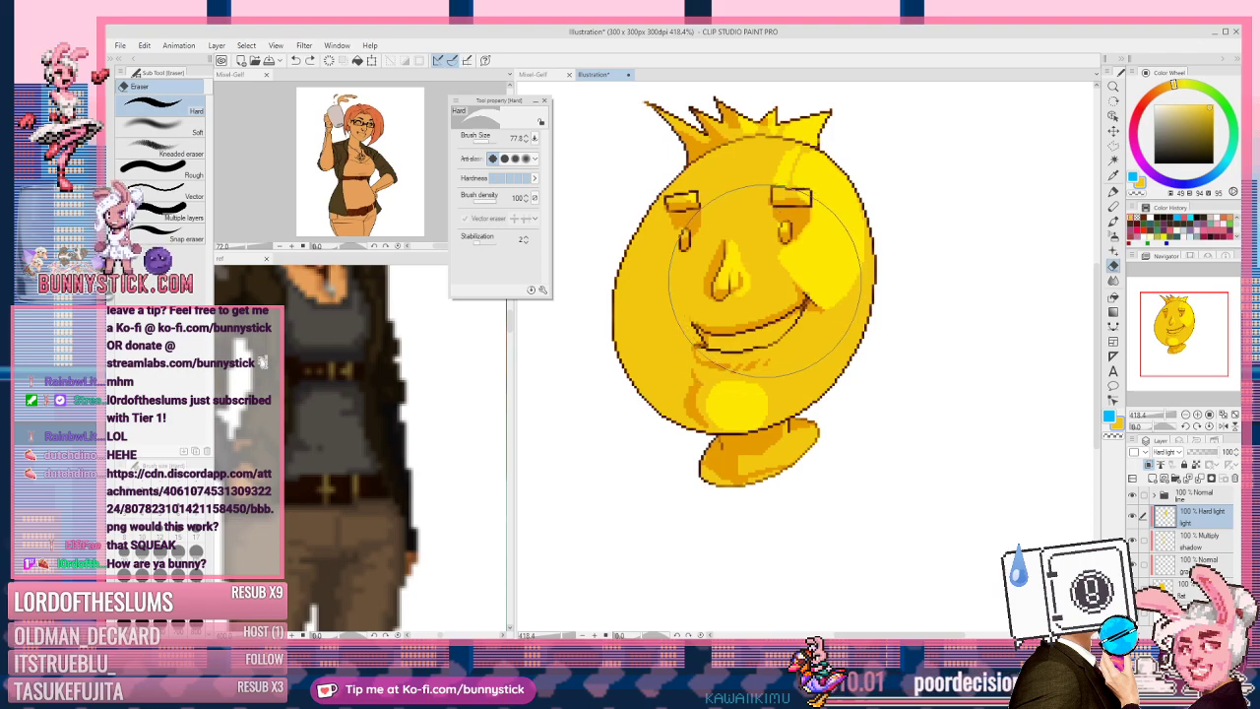
pyautogui.press('p')
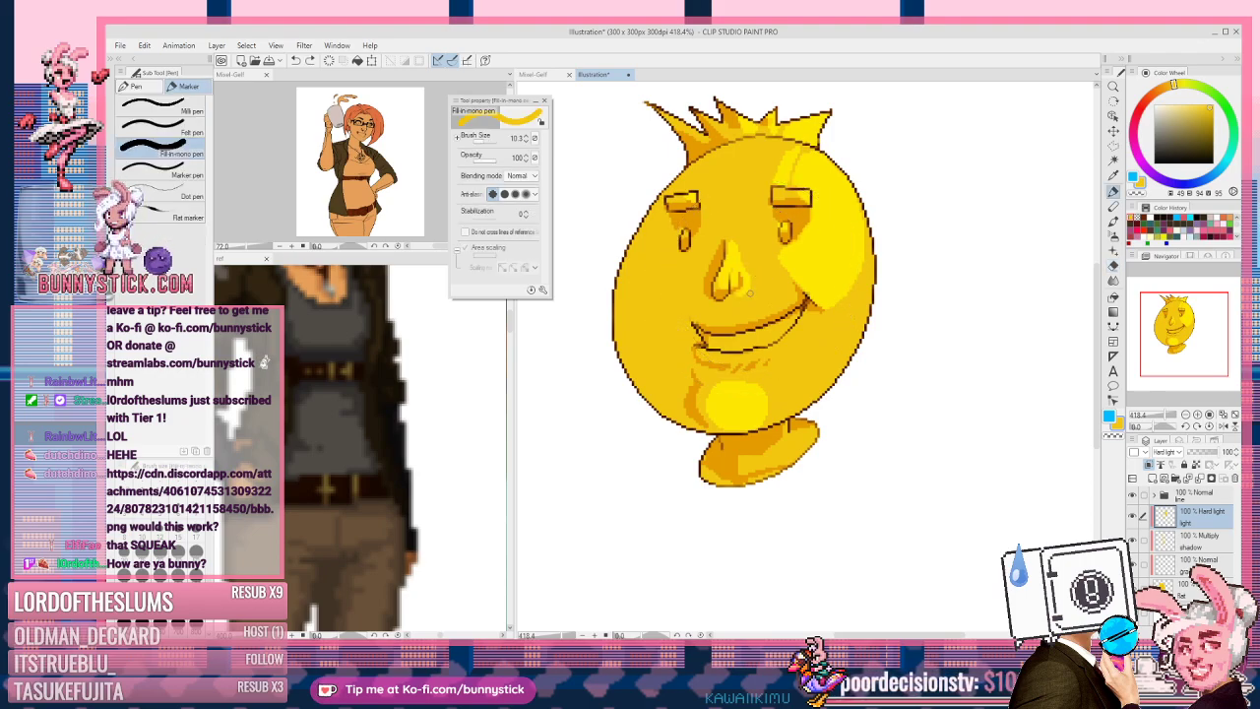
pyautogui.press('c')
pyautogui.press('c')
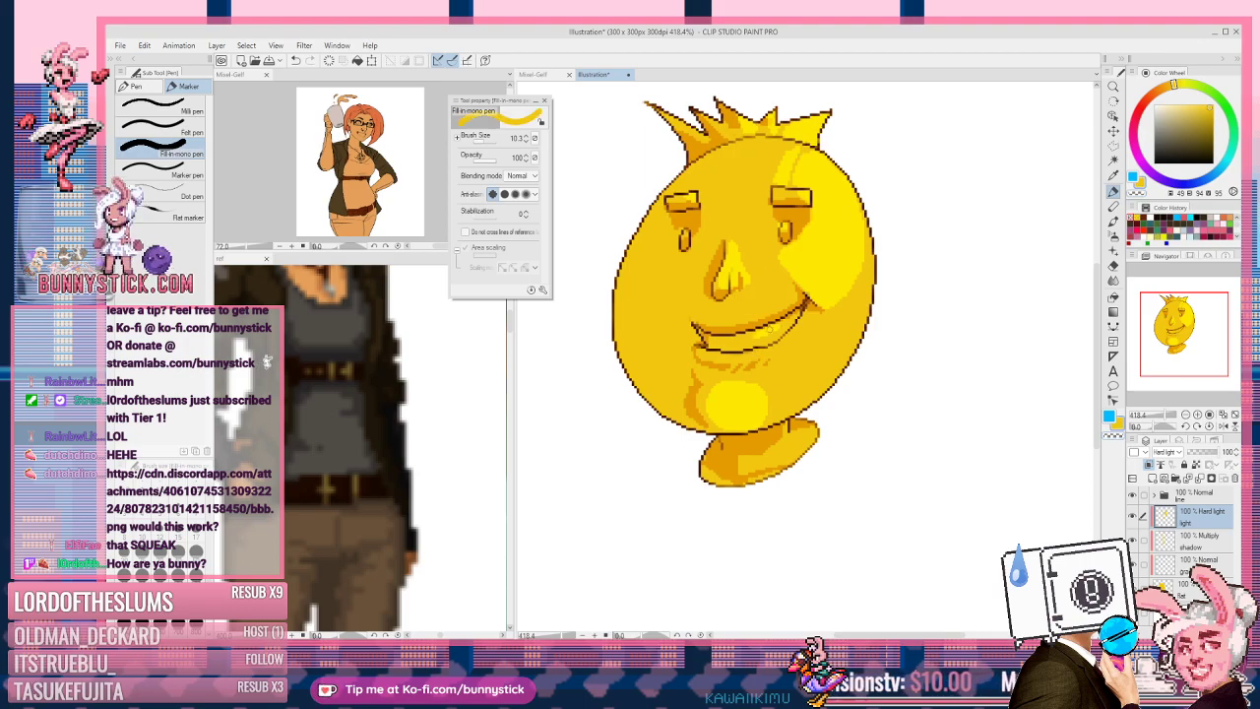
pyautogui.moveTo(763, 338)
pyautogui.mouseDown()
pyautogui.moveTo(732, 341)
pyautogui.moveTo(801, 338)
pyautogui.moveTo(744, 357)
pyautogui.mouseUp()
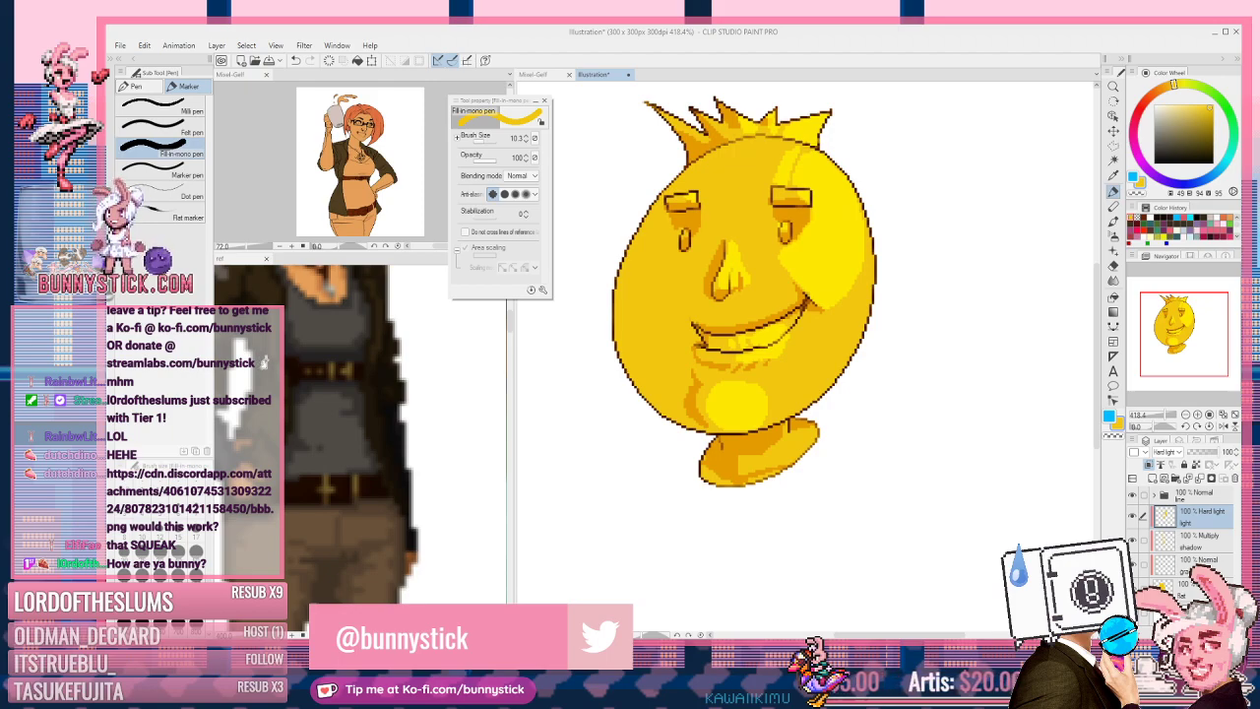
pyautogui.click(788, 355)
pyautogui.press('c')
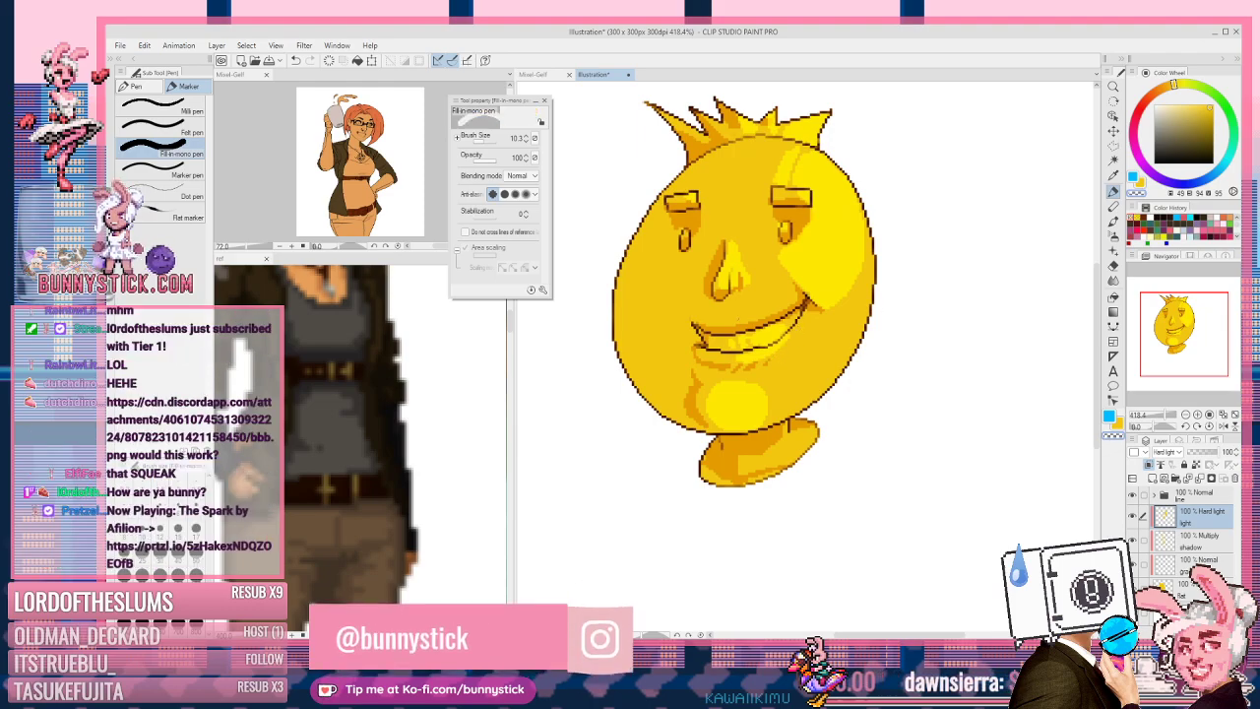
pyautogui.press('c')
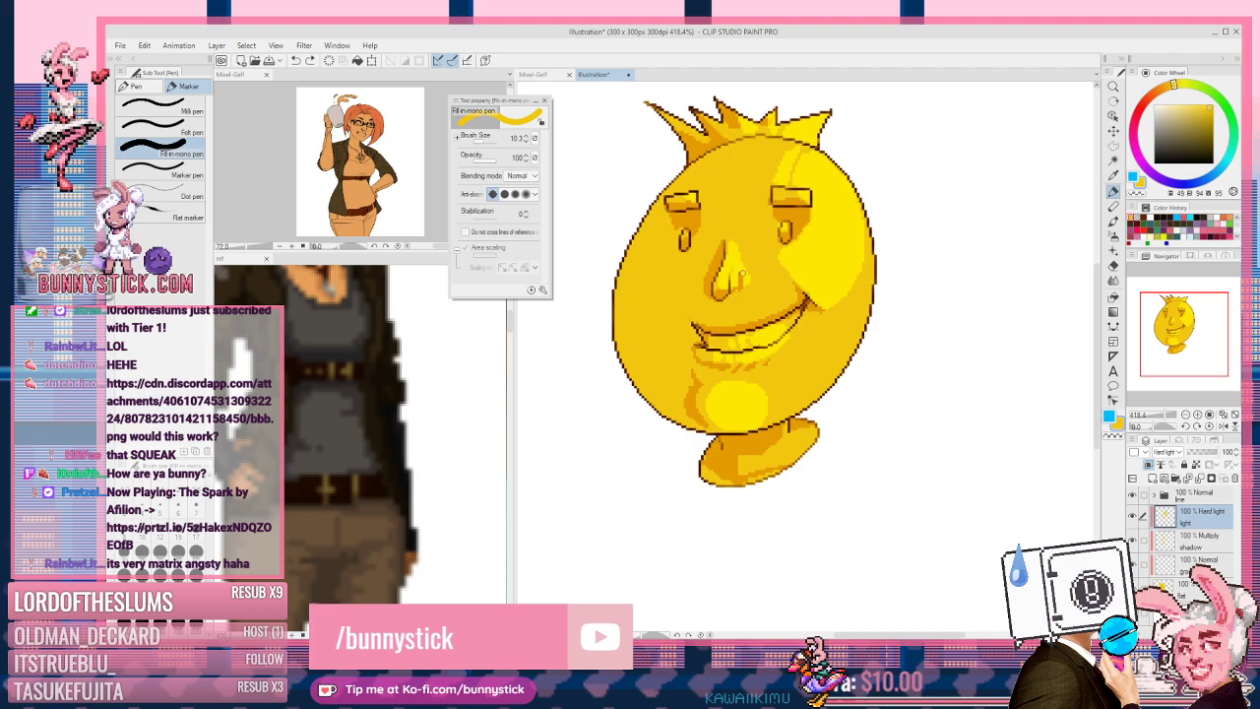
# Step: Dab a small highlight beside the nose and erase stray pixels with transparent colour
pyautogui.click(743, 284)
pyautogui.press('c')
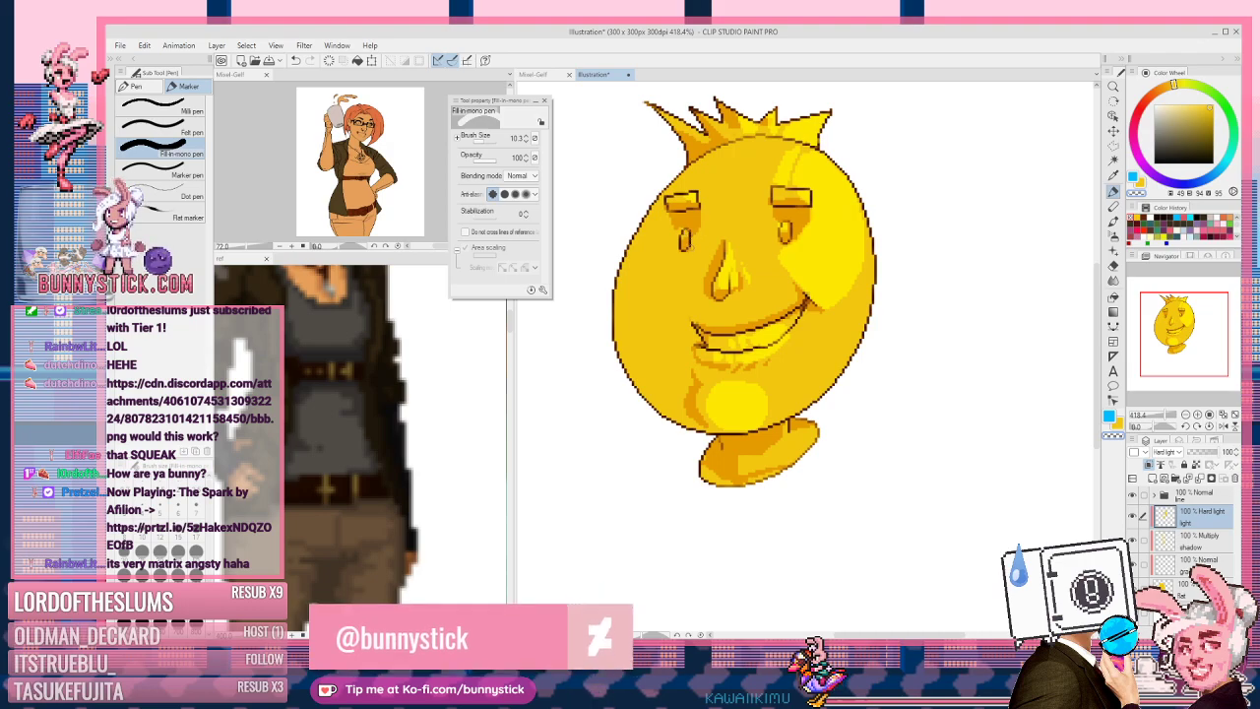
pyautogui.press('c')
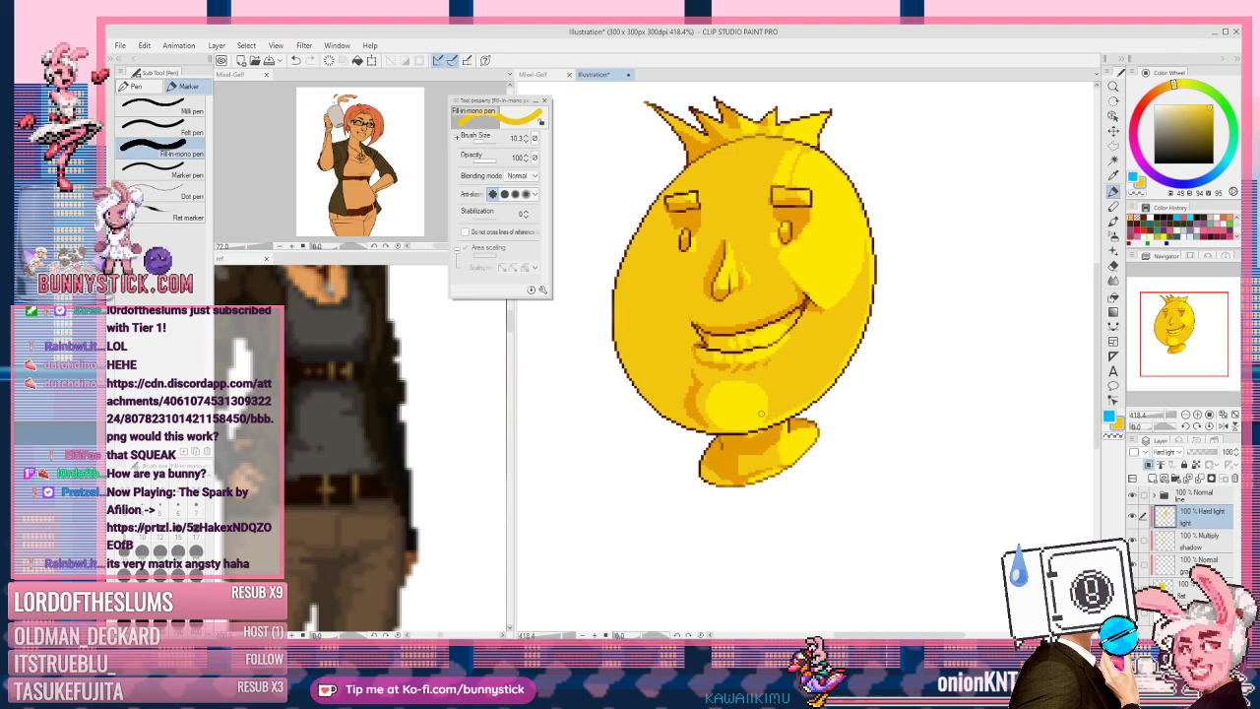
pyautogui.press('c')
pyautogui.press('c')
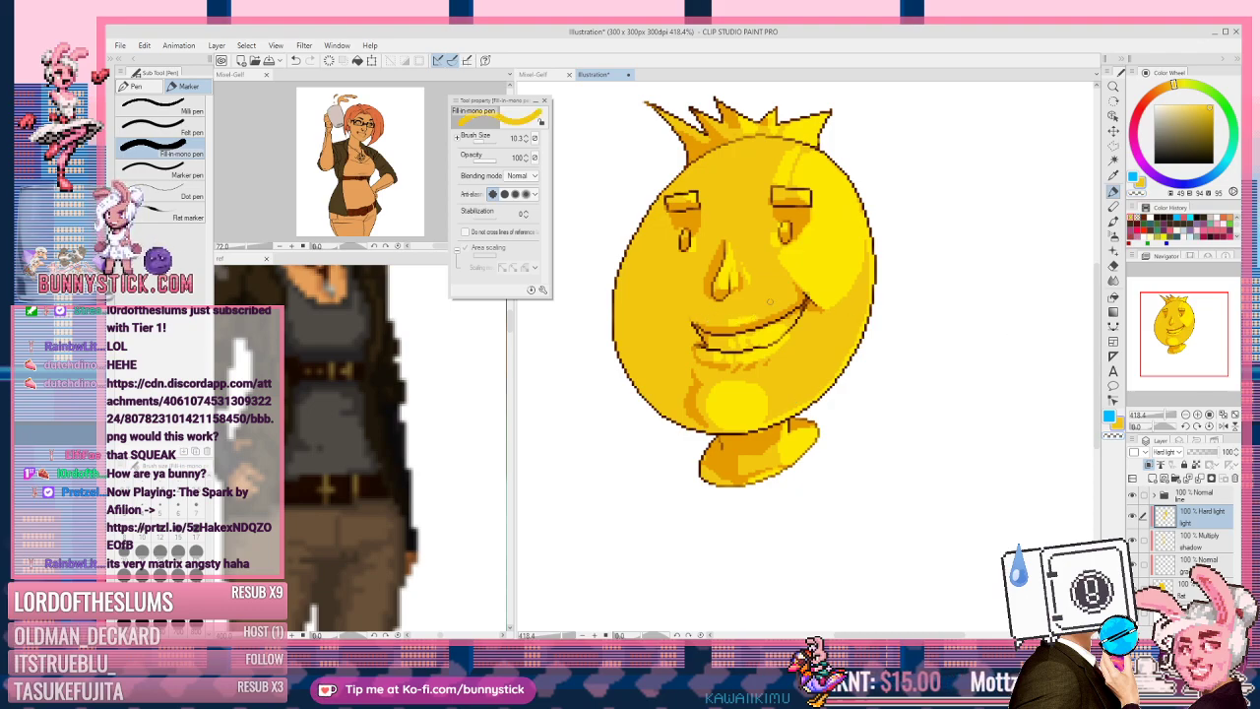
pyautogui.press('c')
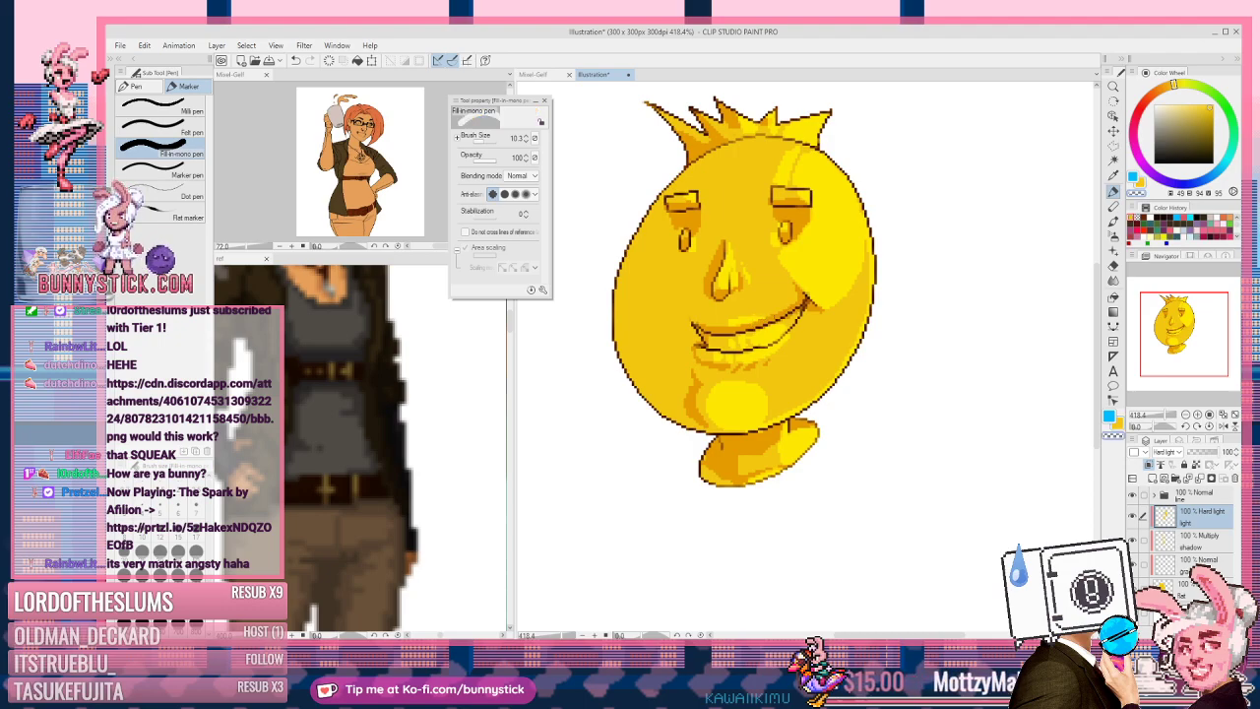
pyautogui.press('c')
pyautogui.press('c')
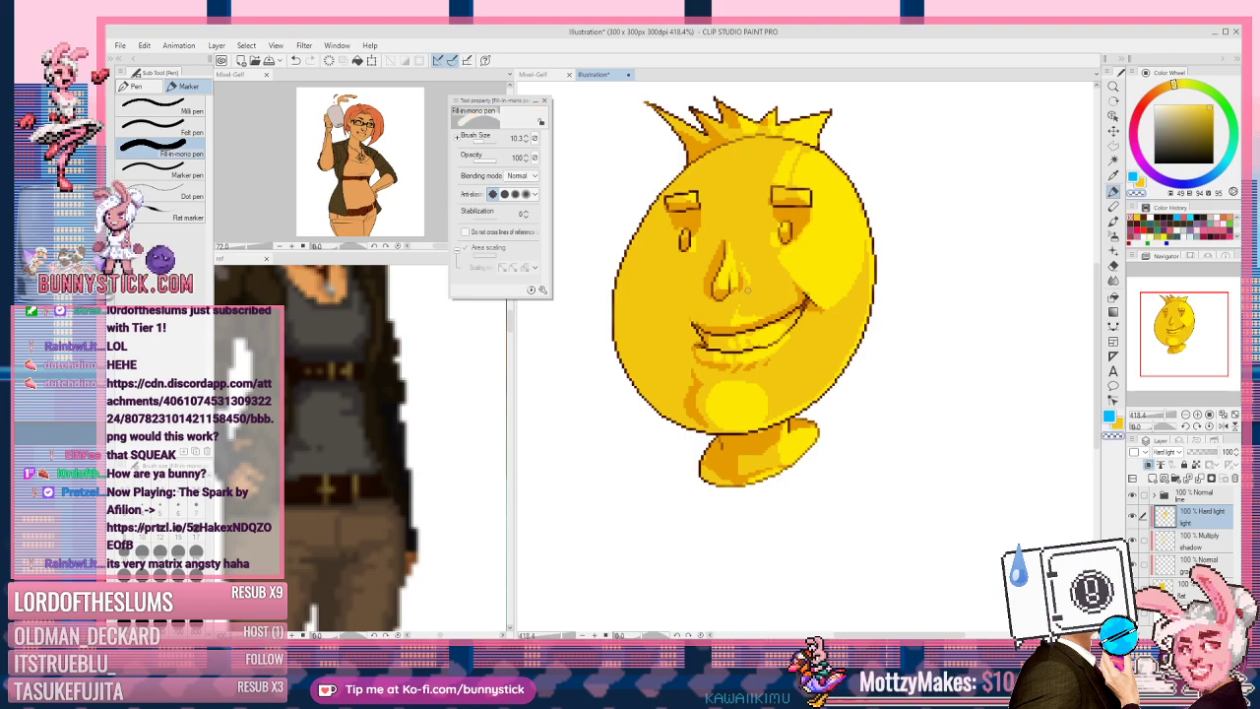
pyautogui.press('c')
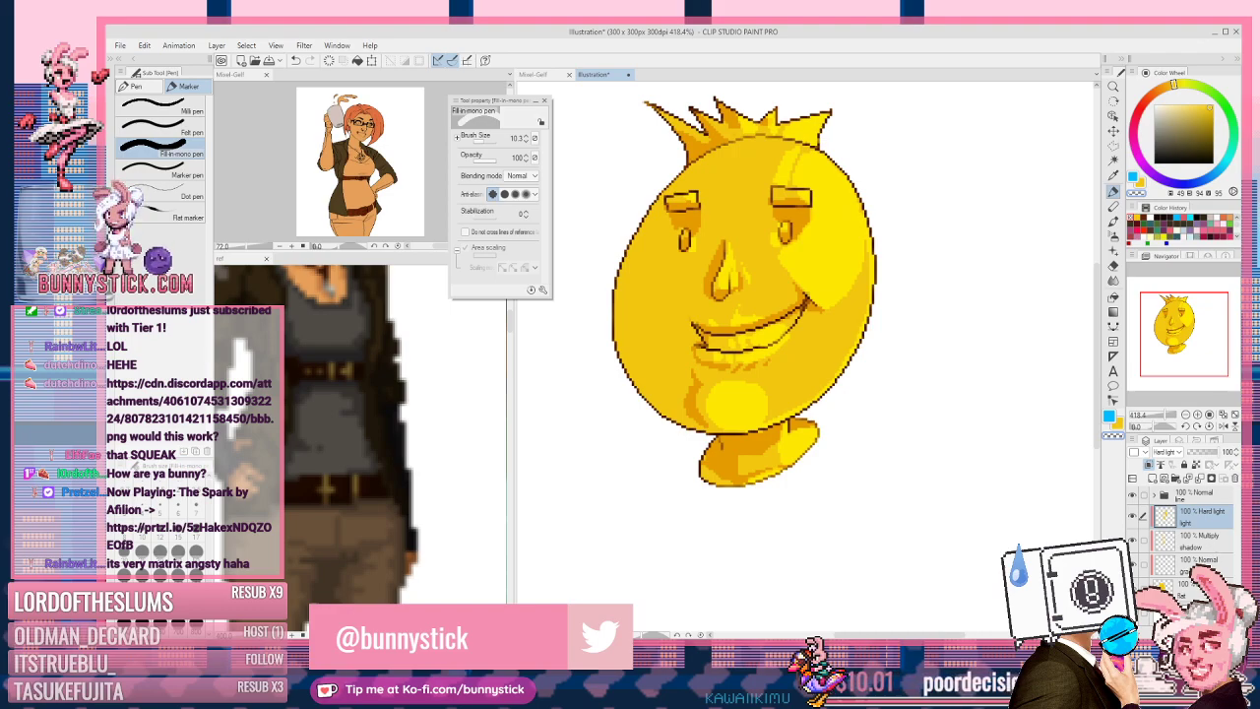
pyautogui.click(1198, 565)
# Step: Pick a light orange on the Color Wheel and set the soft airbrush to size 12
pyautogui.click(1150, 102)
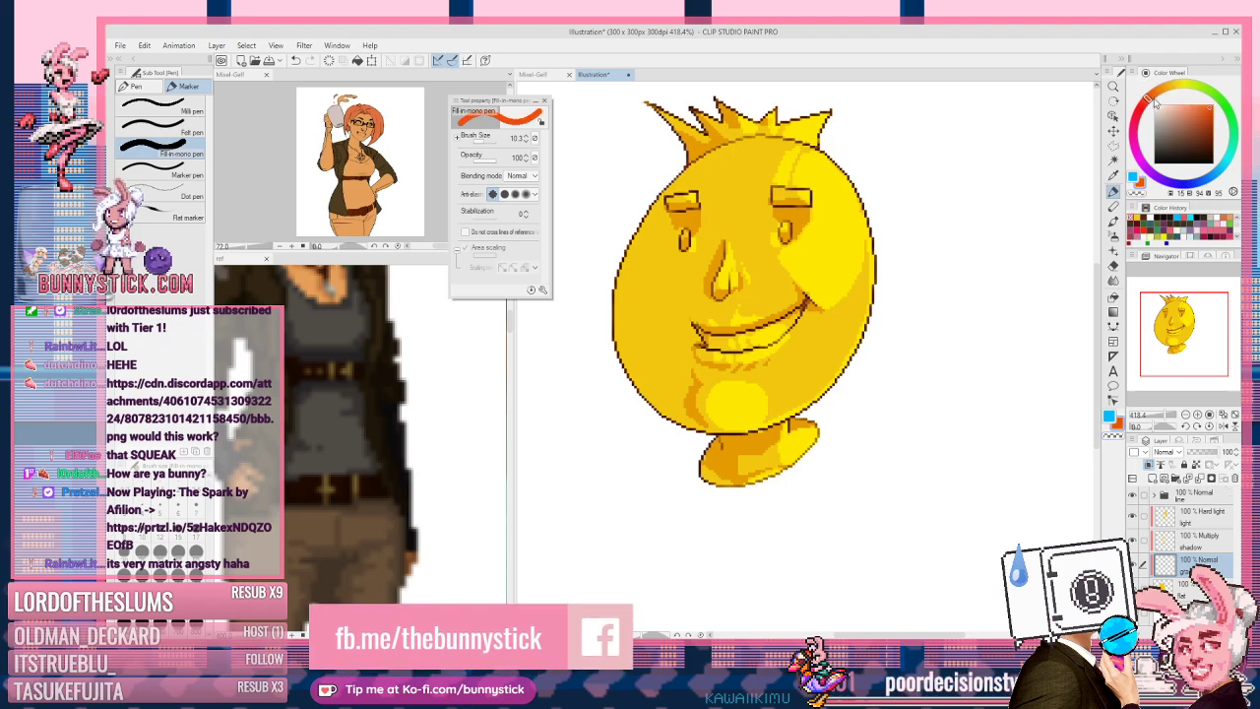
pyautogui.click(1197, 120)
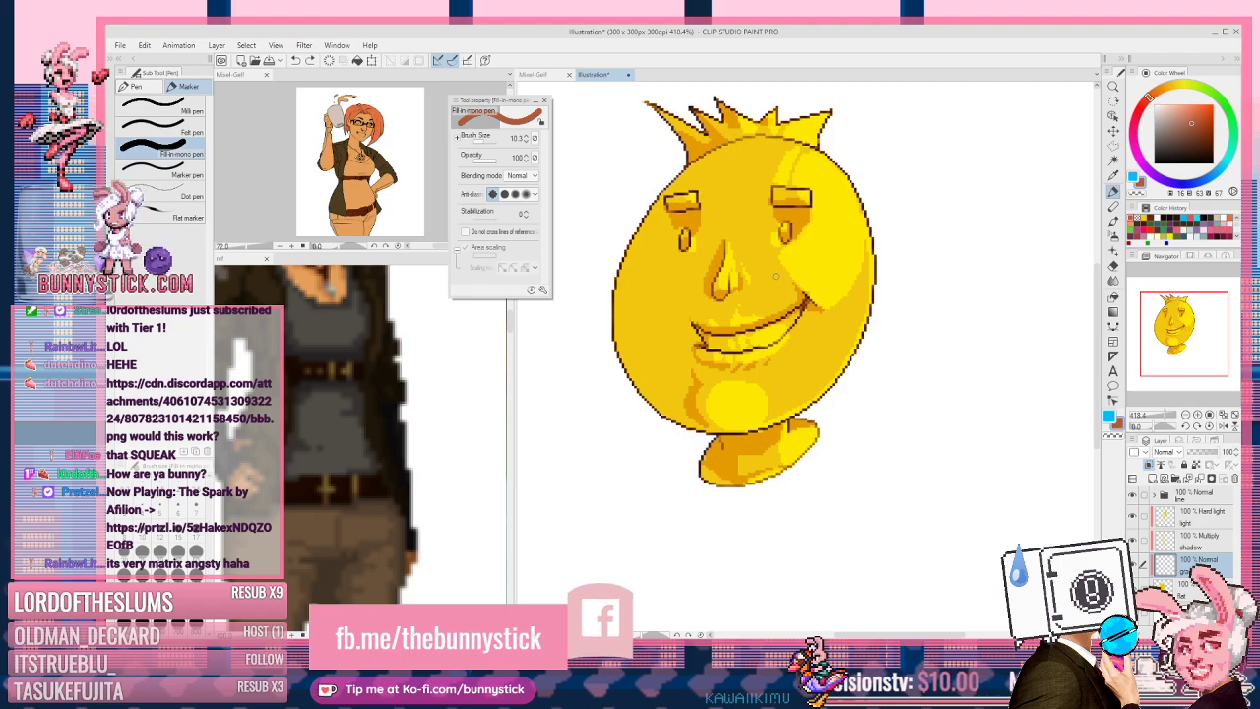
pyautogui.press('b')
pyautogui.press('b')
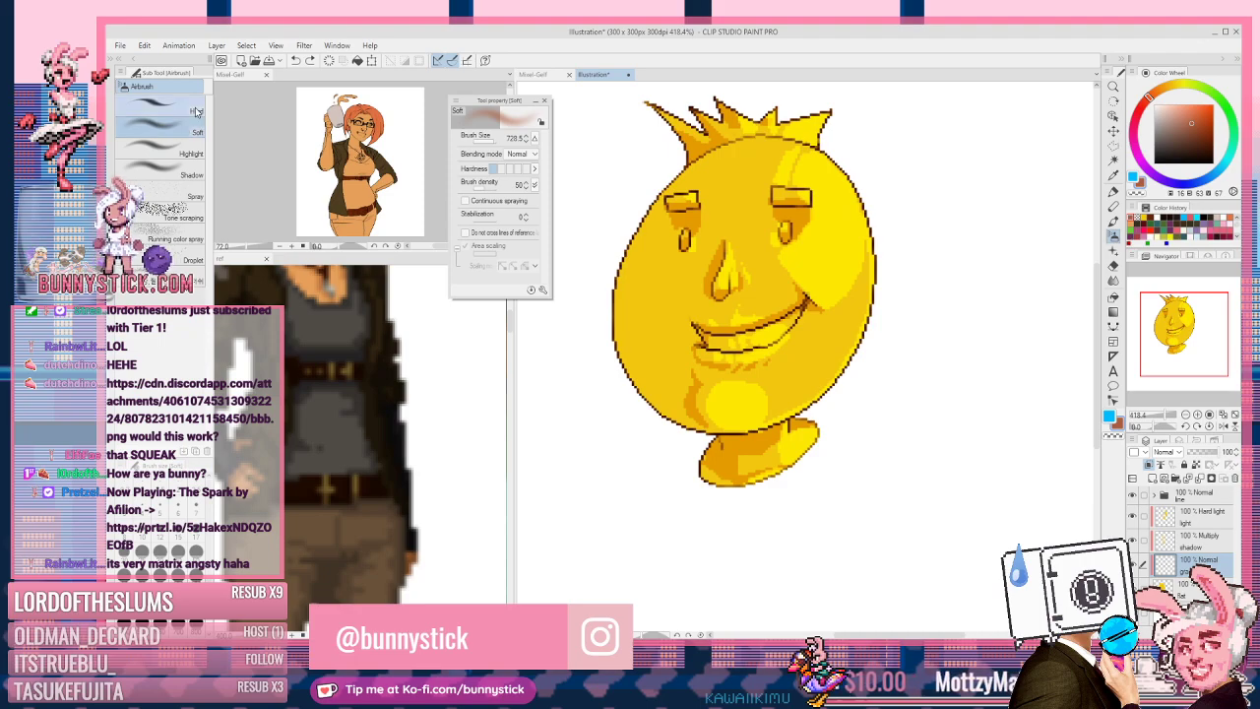
pyautogui.press('[')
pyautogui.press('[')
pyautogui.press('[')
pyautogui.press('[')
pyautogui.press('[')
pyautogui.press('[')
pyautogui.press('[')
pyautogui.press('[')
pyautogui.press('[')
pyautogui.press('[')
pyautogui.press('[')
pyautogui.press('[')
pyautogui.press('[')
pyautogui.press('[')
pyautogui.press('[')
pyautogui.press('[')
pyautogui.press('[')
pyautogui.press('[')
pyautogui.press('[')
pyautogui.press('[')
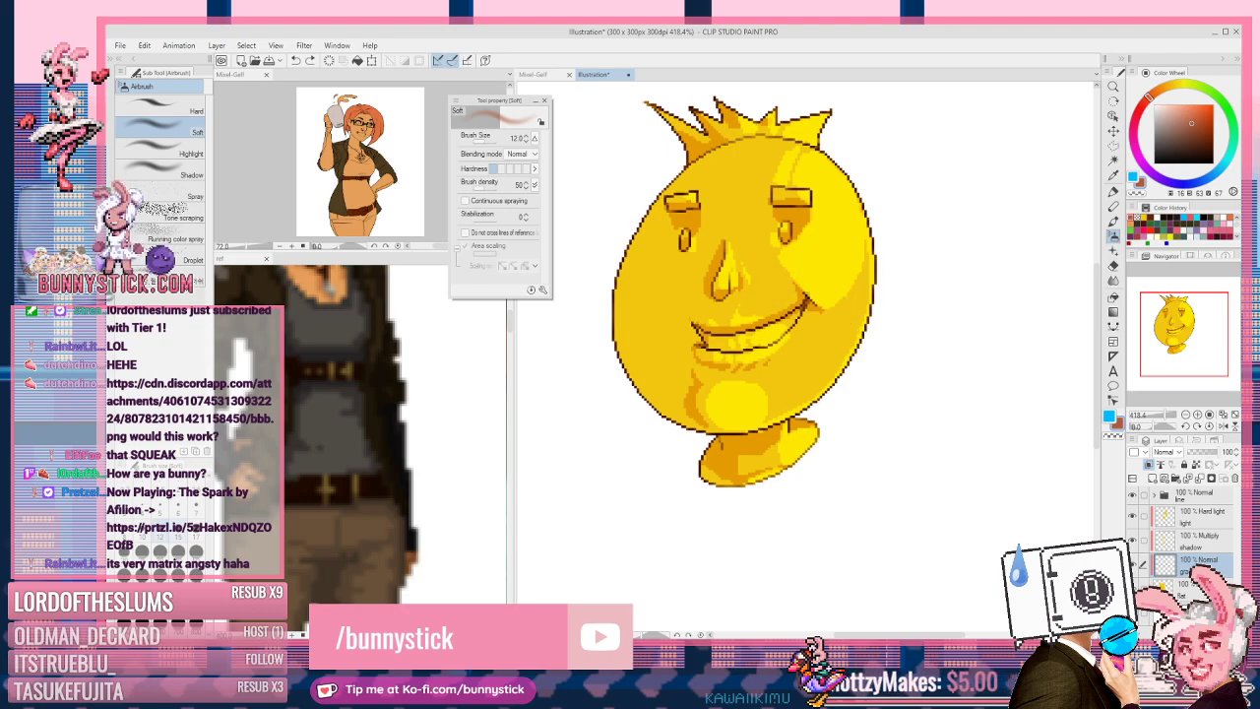
pyautogui.click(1173, 120)
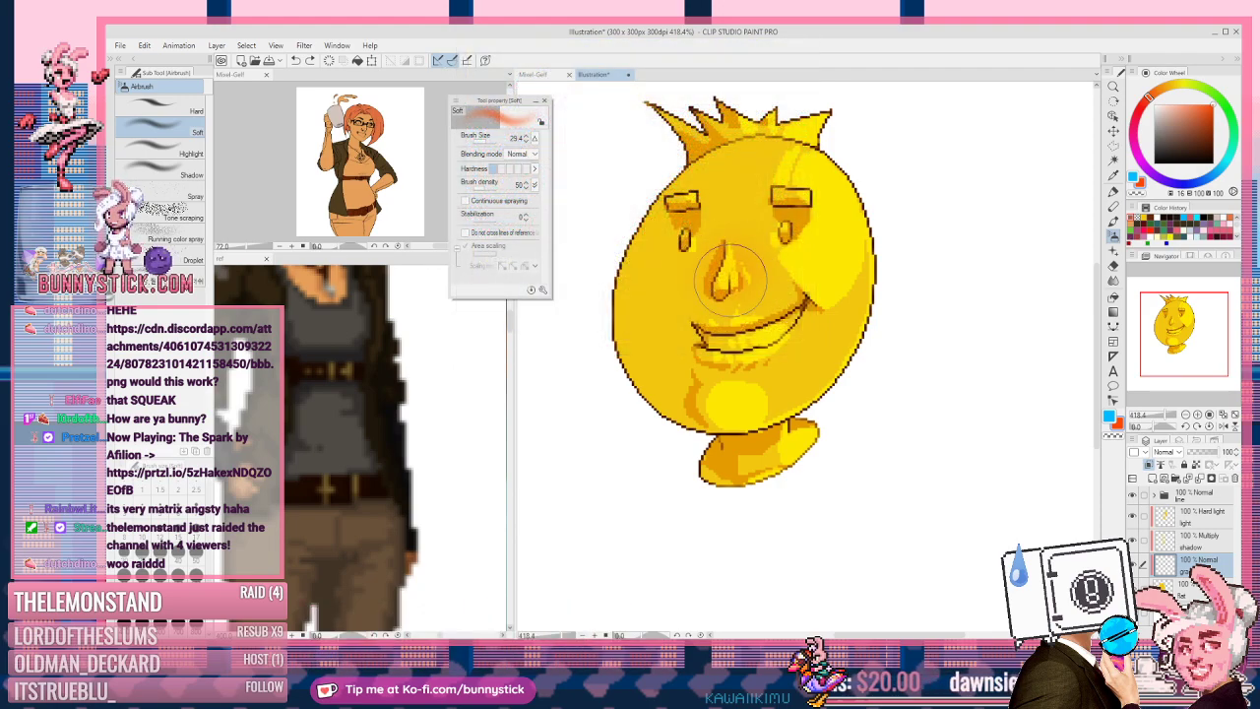
# Step: Spray soft orange shading around the nose and chin, undoing a left-cheek blush
pyautogui.moveTo(723, 265); pyautogui.dragTo(784, 238)
pyautogui.moveTo(739, 385); pyautogui.dragTo(779, 363)
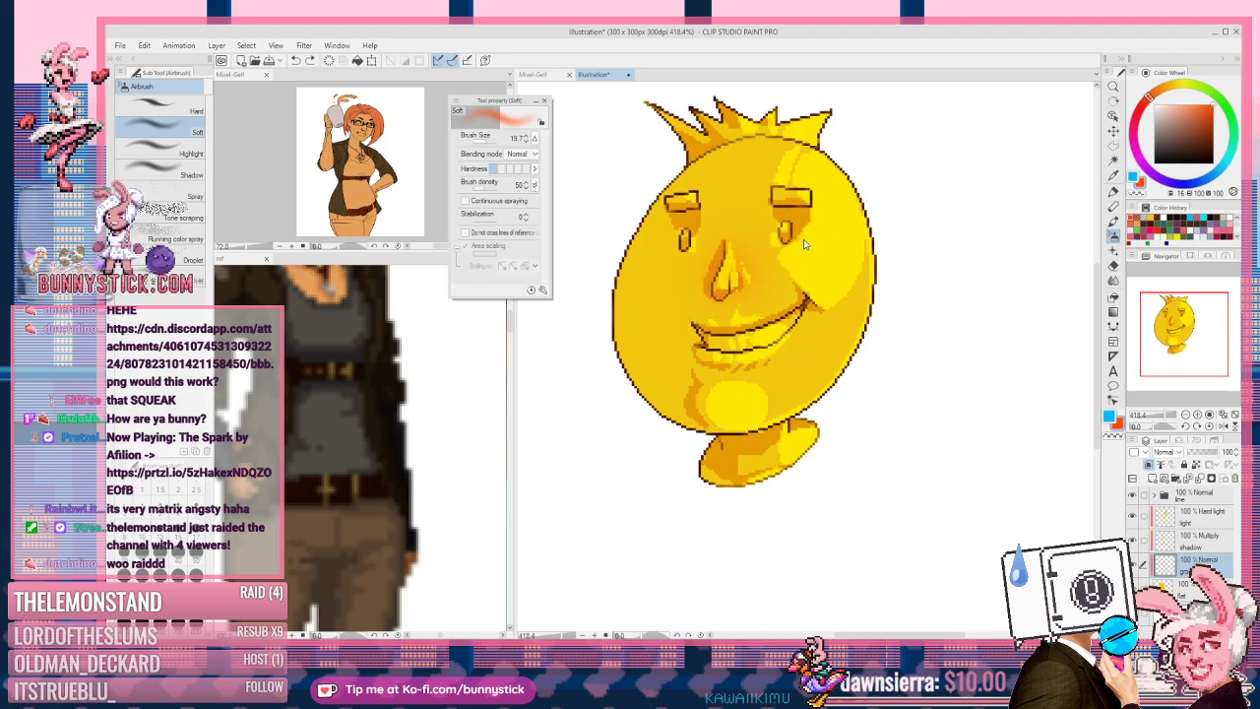
pyautogui.moveTo(658, 268); pyautogui.dragTo(642, 280)
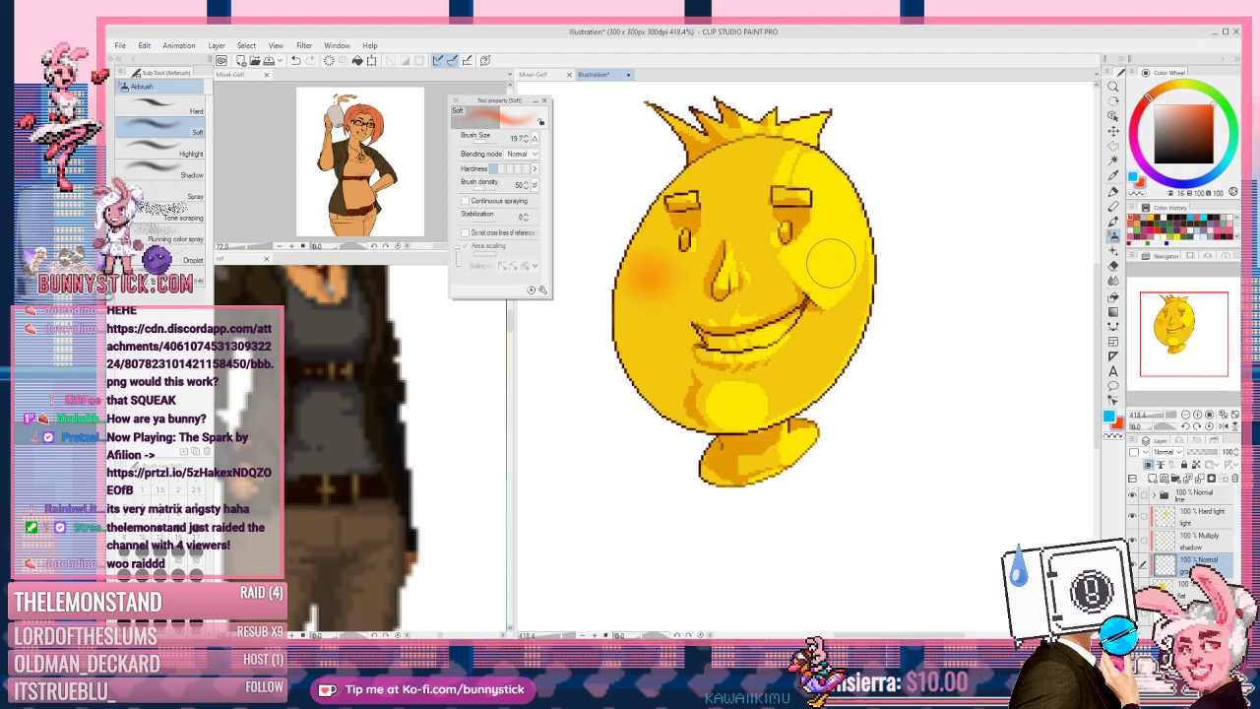
pyautogui.hotkey('ctrl', 'z')
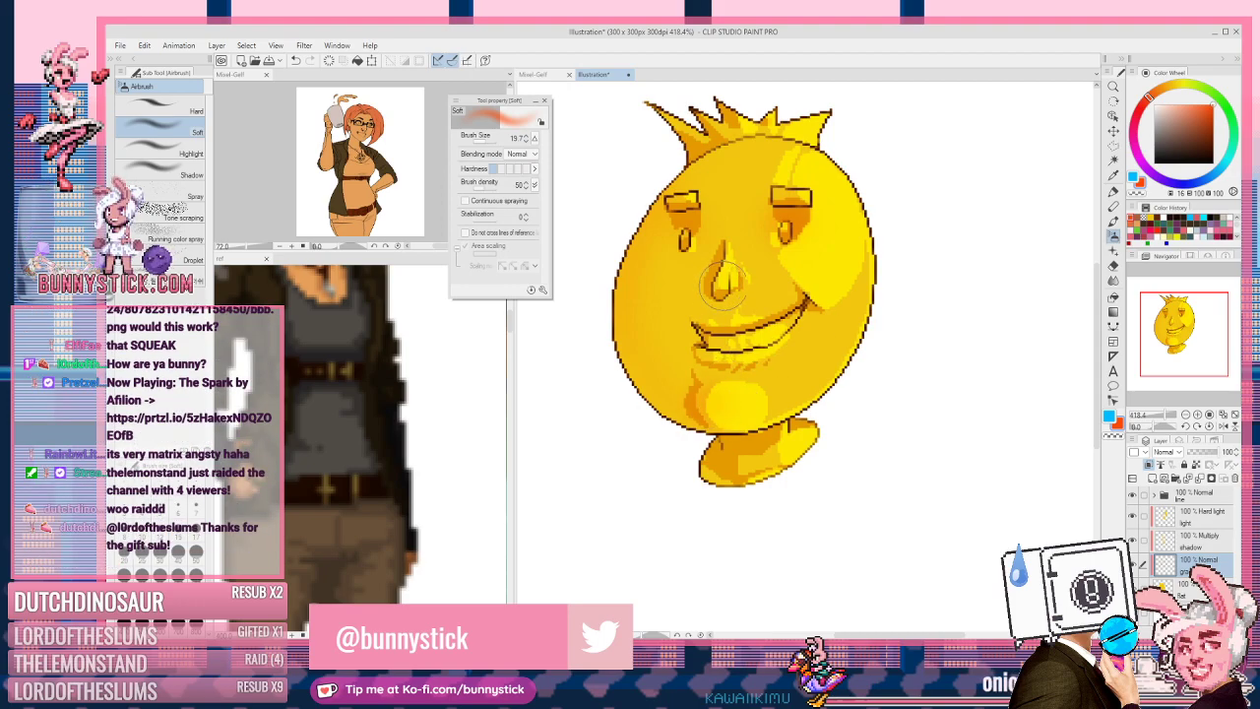
pyautogui.moveTo(746, 269); pyautogui.dragTo(737, 272)
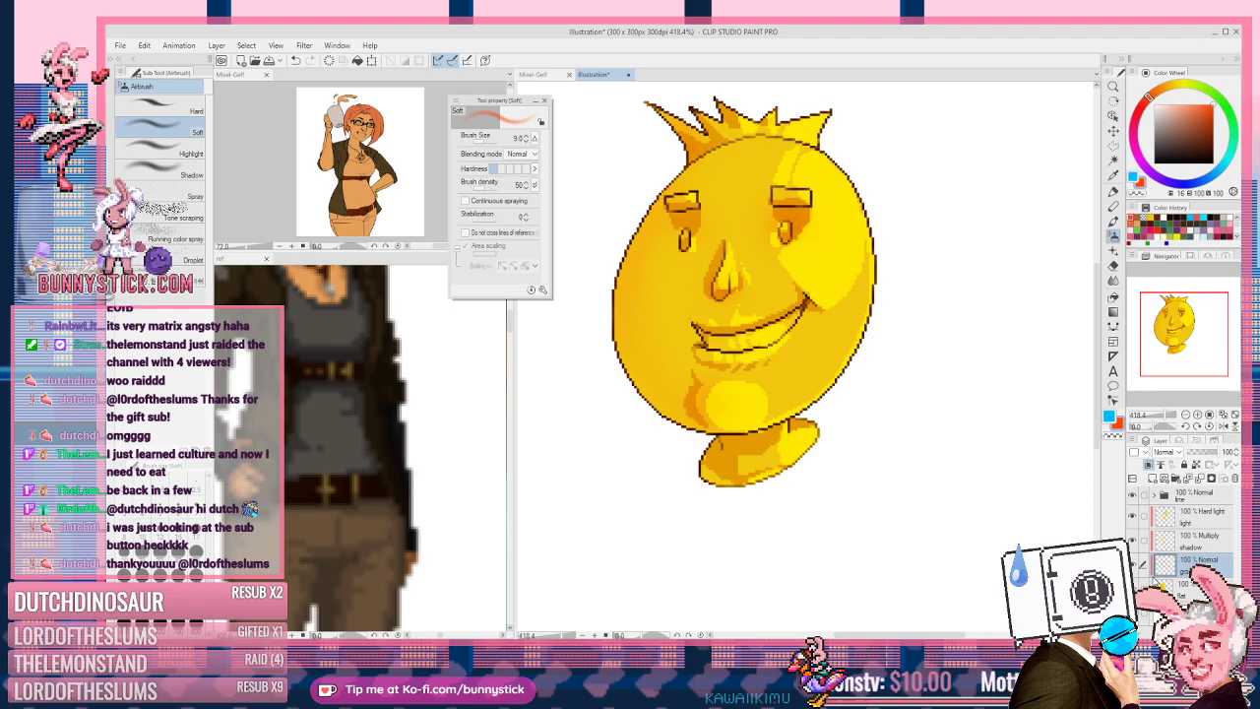
pyautogui.click(1203, 544)
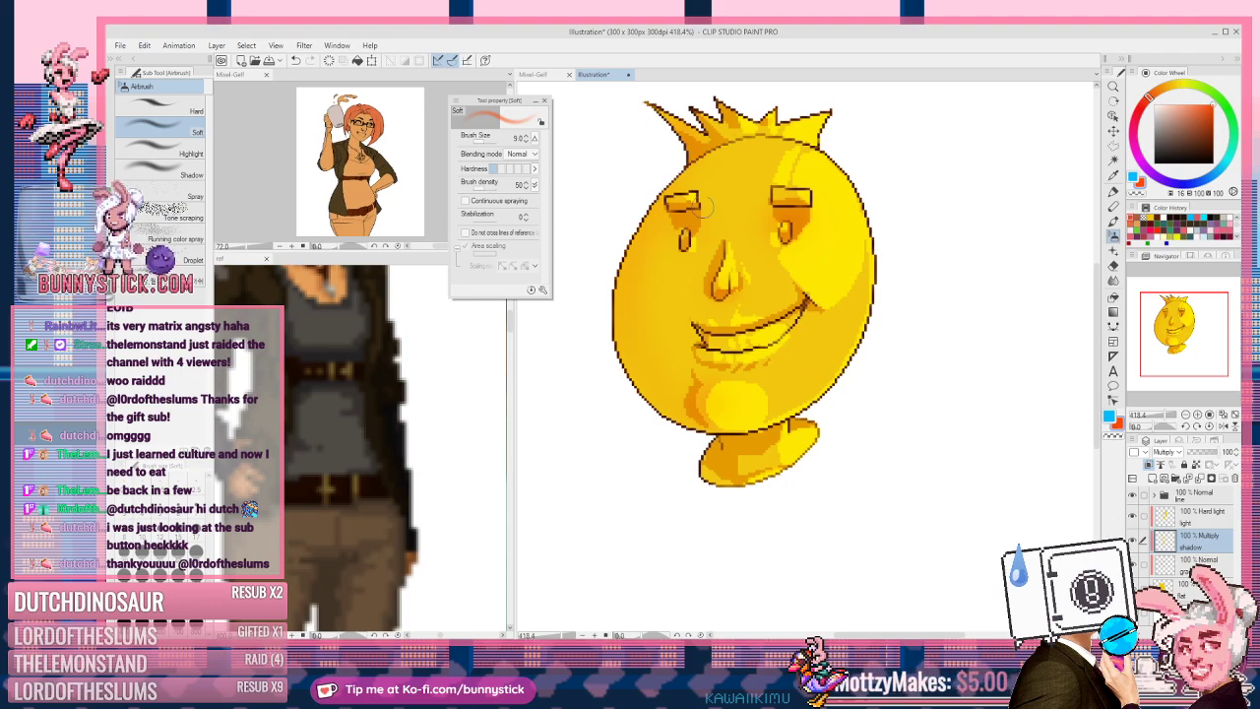
pyautogui.scroll(2, 707, 194)
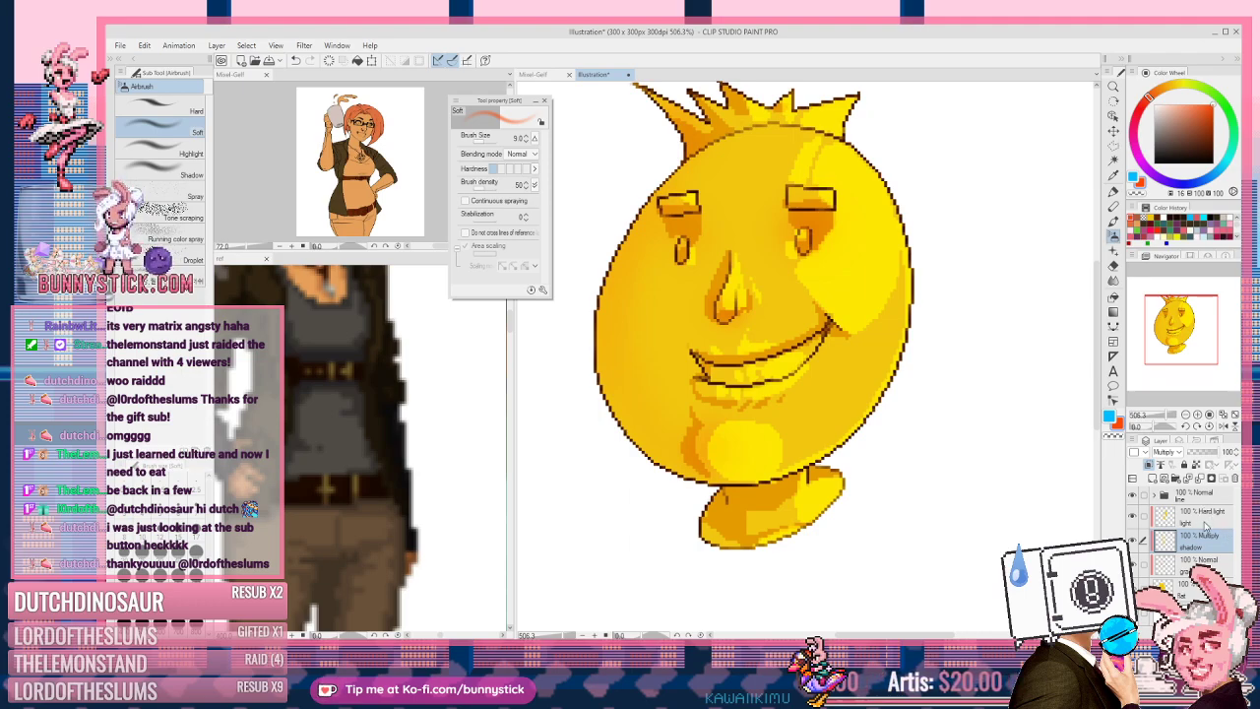
pyautogui.click(1197, 511)
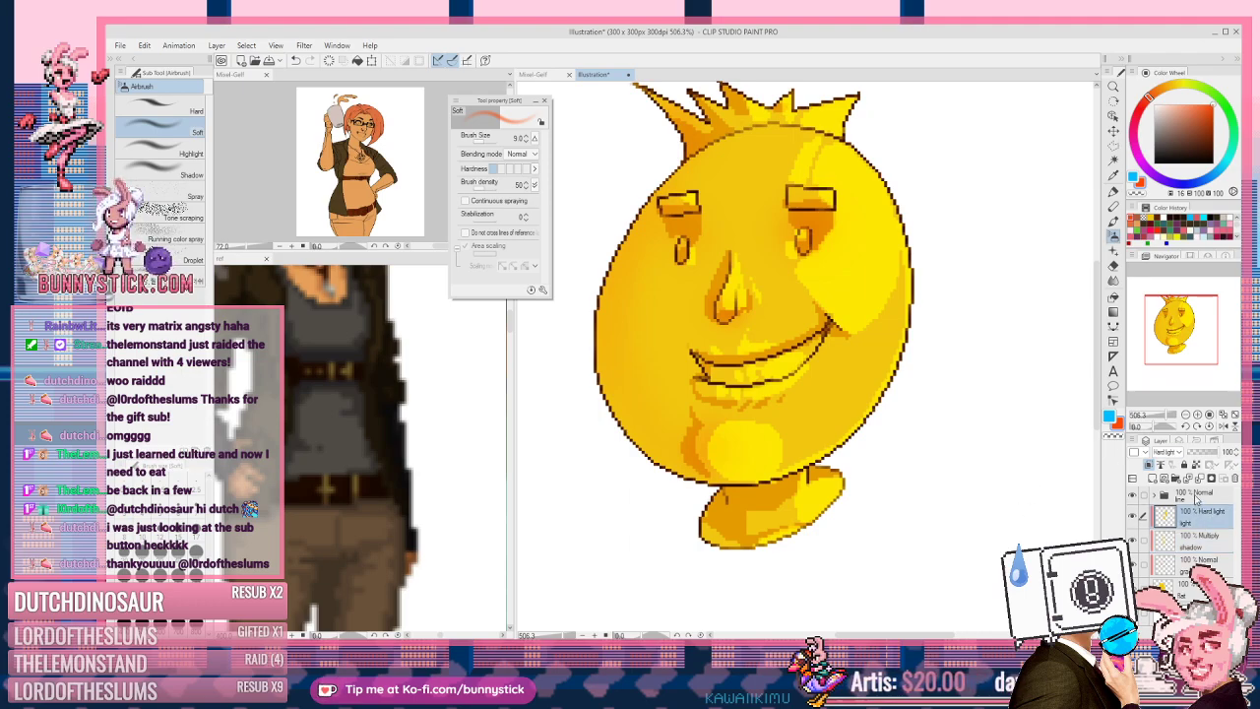
pyautogui.click(1179, 499)
pyautogui.click(1155, 495)
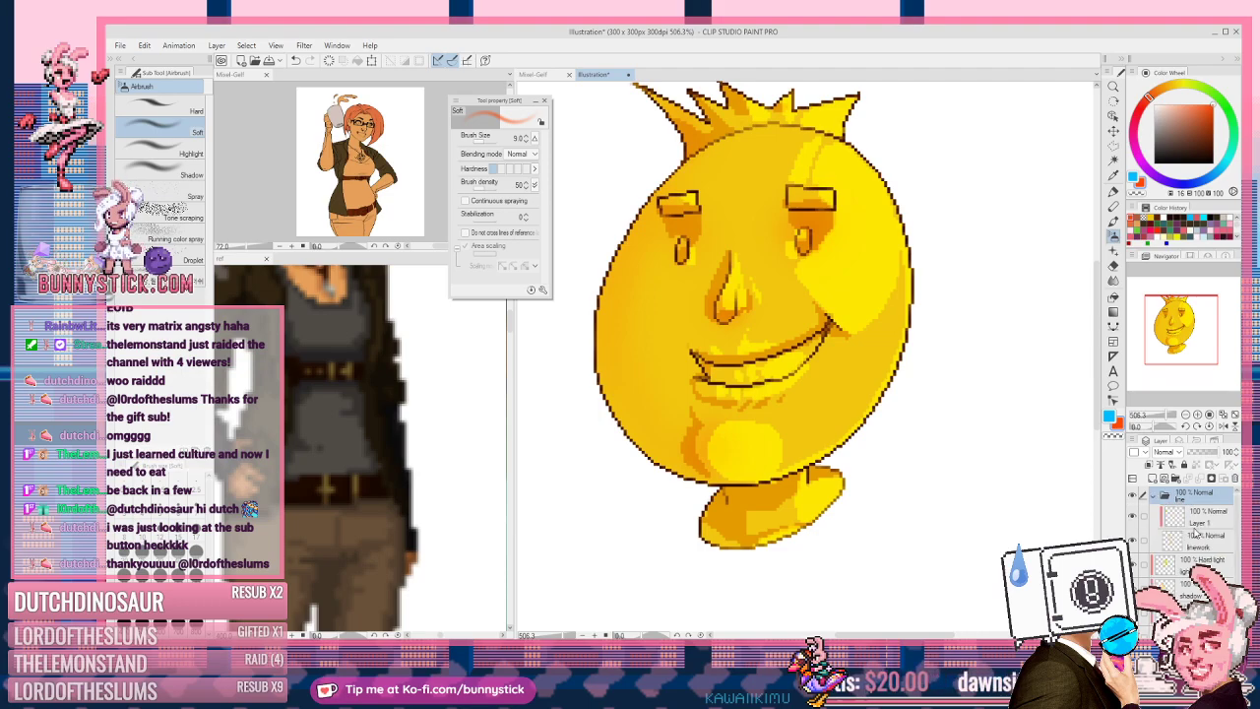
pyautogui.click(1185, 542)
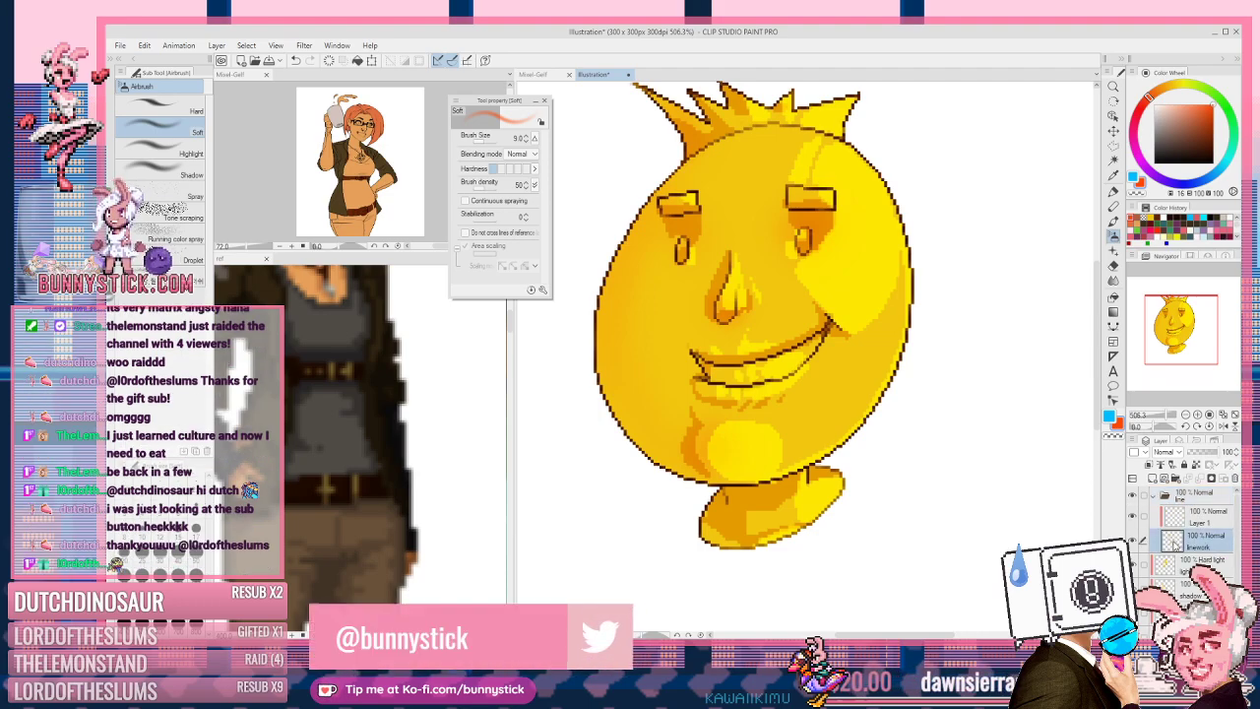
pyautogui.click(1203, 522)
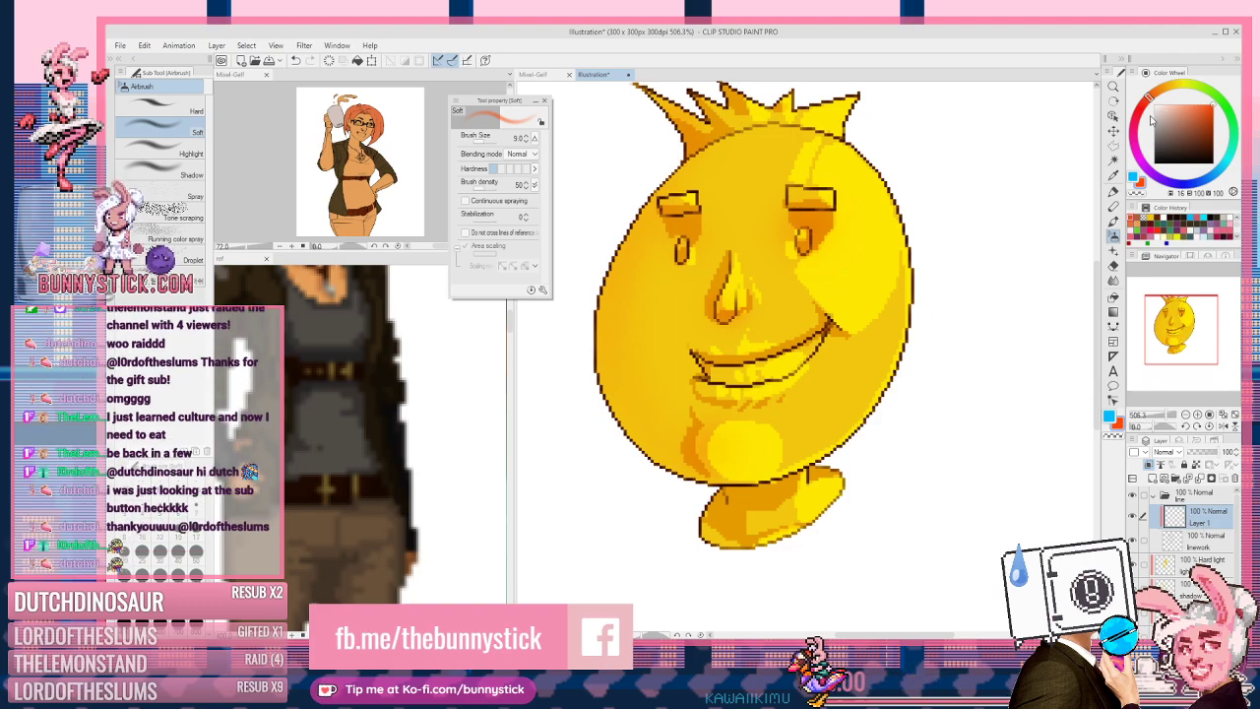
pyautogui.click(1235, 143)
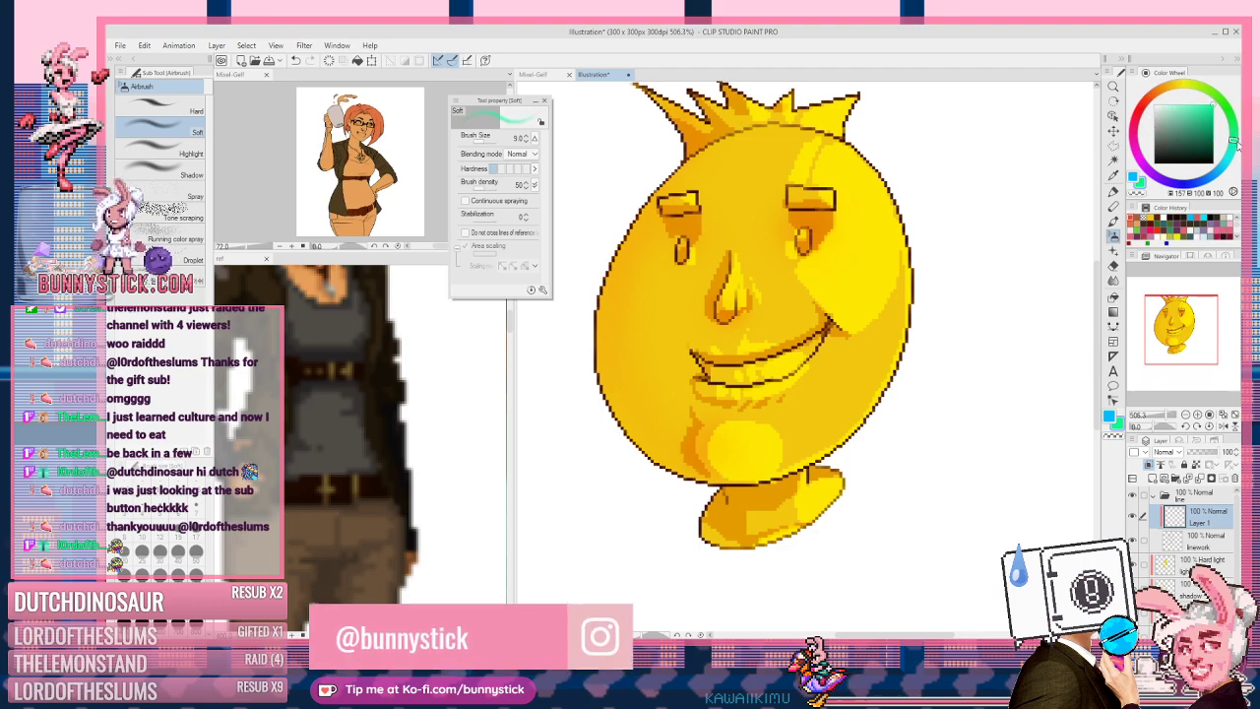
pyautogui.click(1178, 146)
pyautogui.press('g')
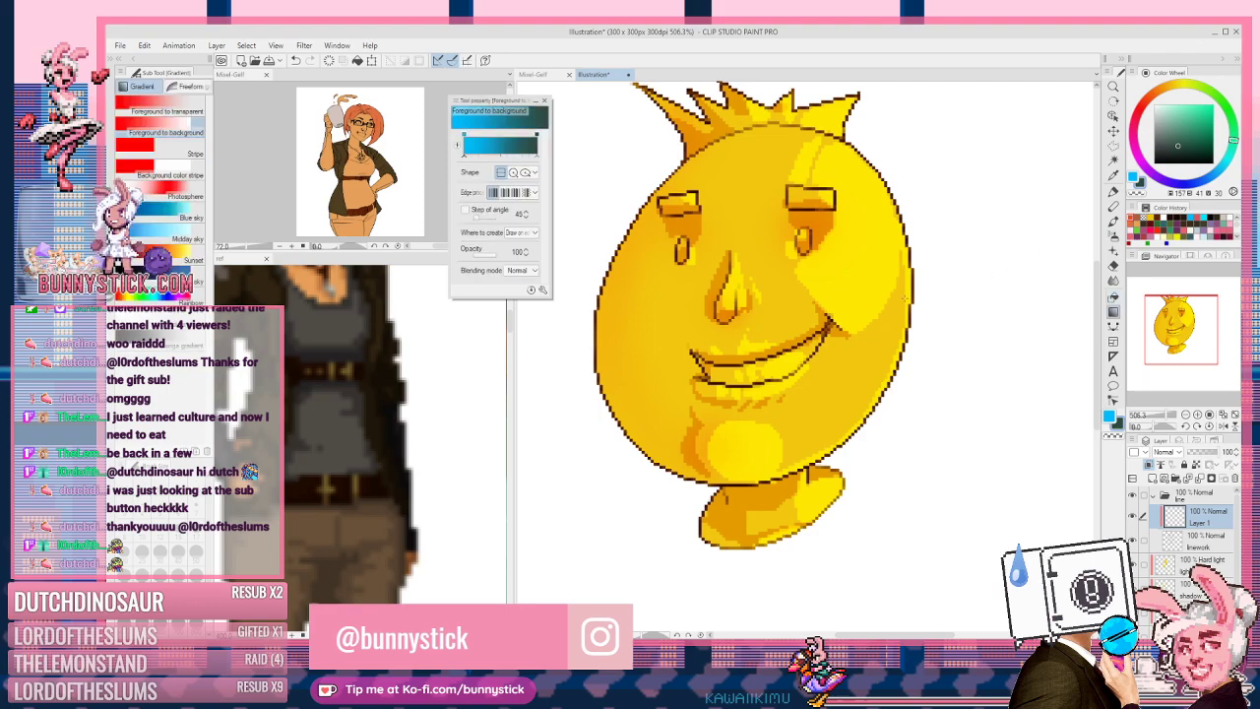
pyautogui.click(167, 111)
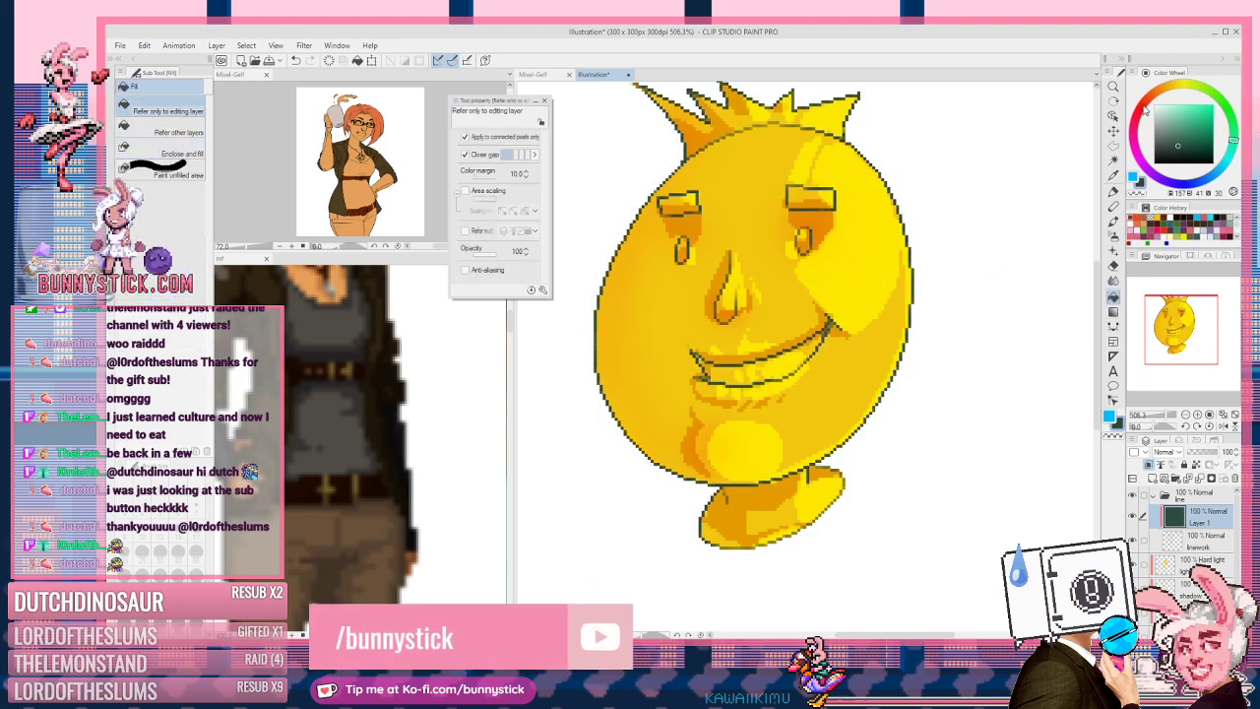
pyautogui.click(1144, 110)
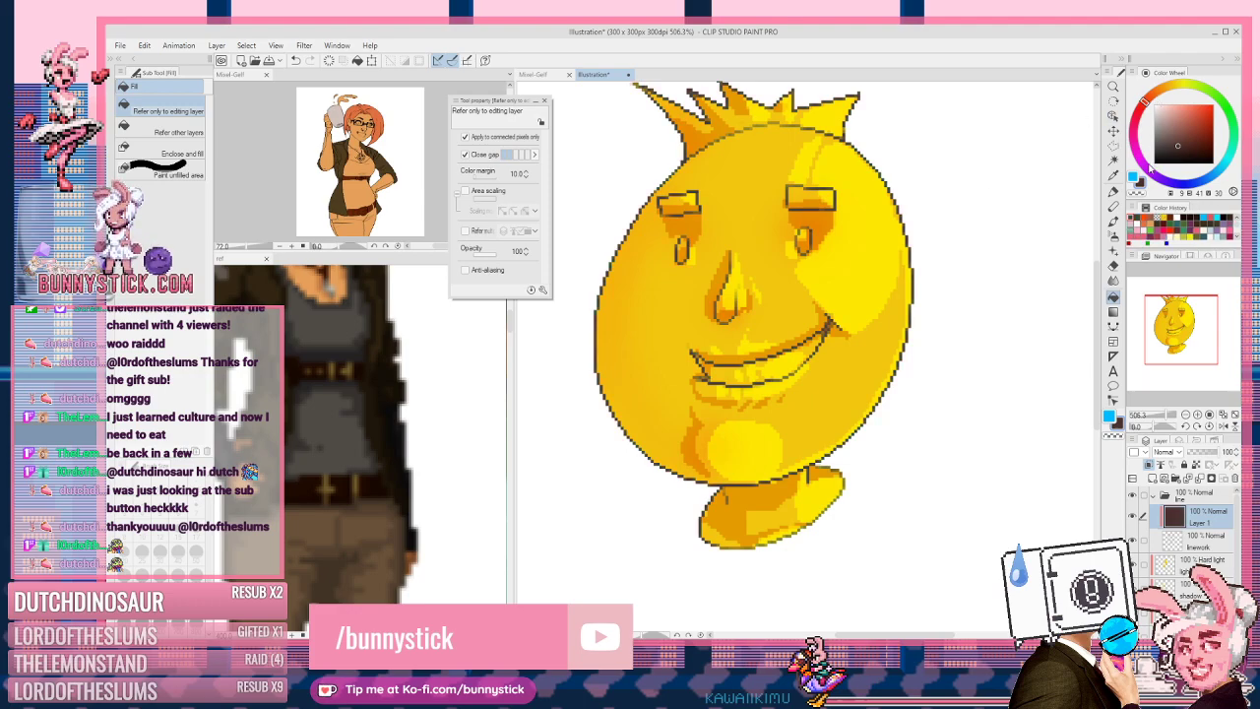
pyautogui.click(1185, 186)
pyautogui.click(1212, 106)
pyautogui.click(907, 233)
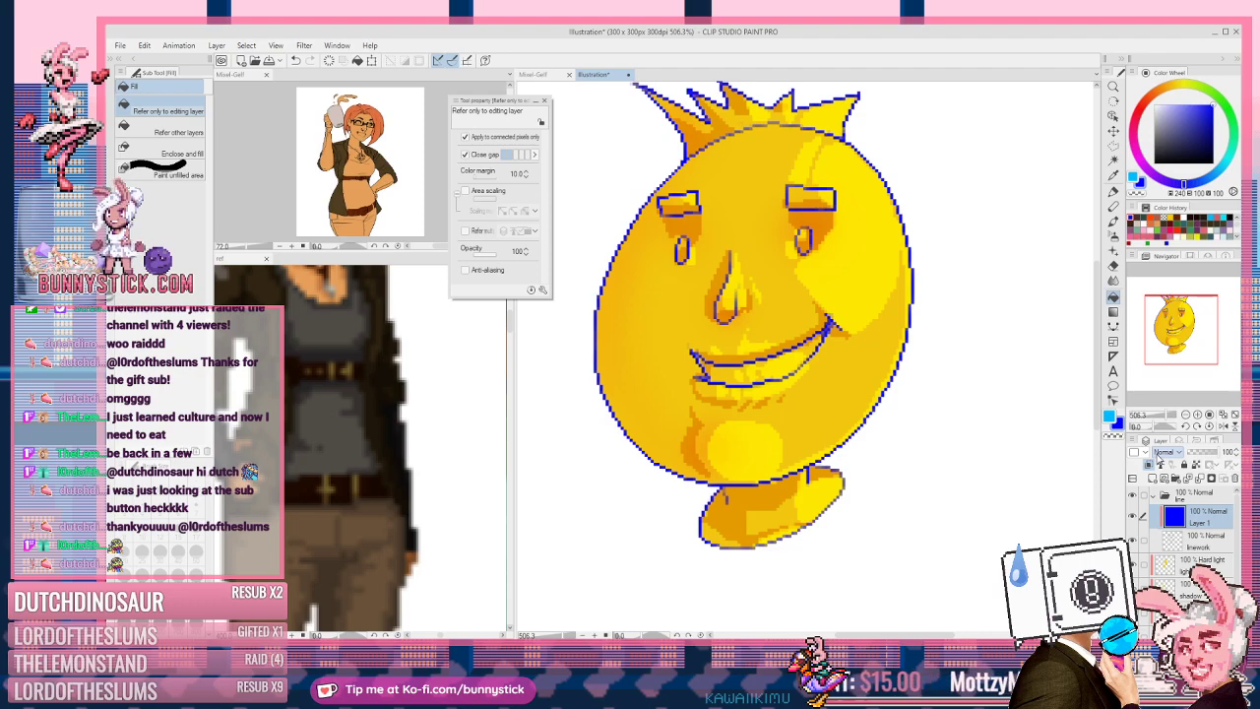
pyautogui.hotkey('ctrl', 'a')
pyautogui.press('Delete')
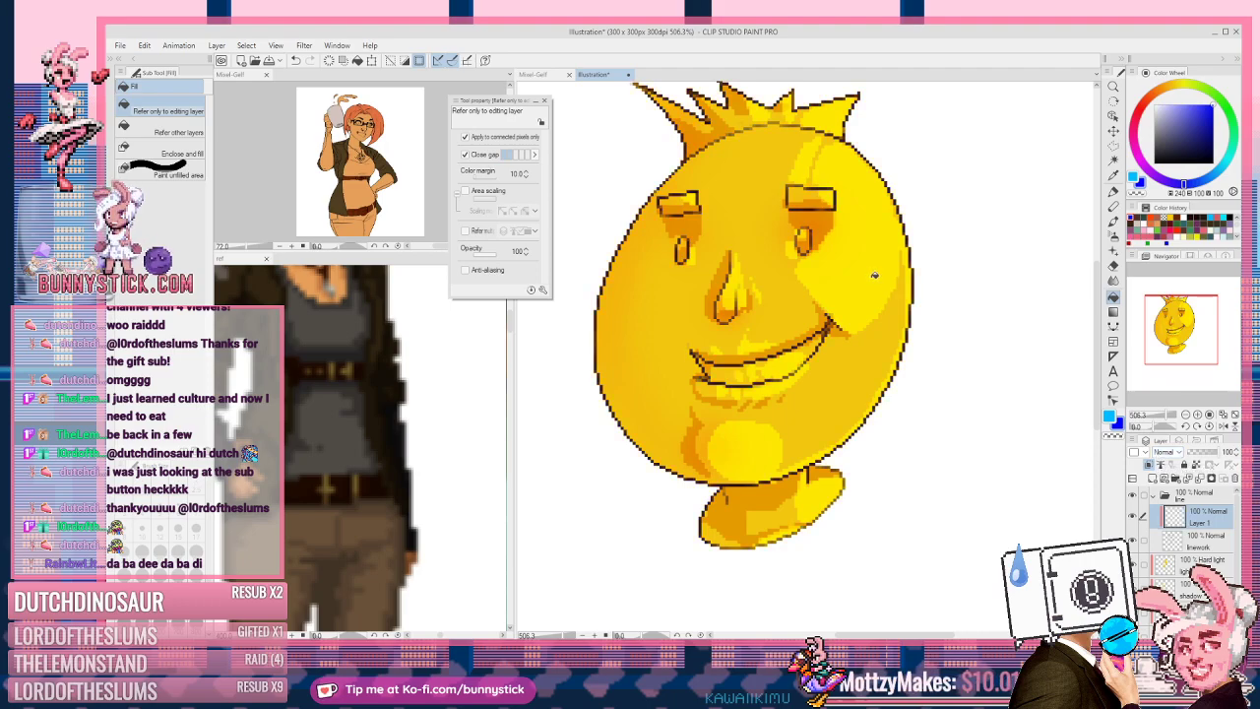
# Step: Sample the face's yellow and airbrush the outline between forehead and crown lighter
pyautogui.keyDown('alt'); pyautogui.click(876, 275); pyautogui.keyUp('alt')
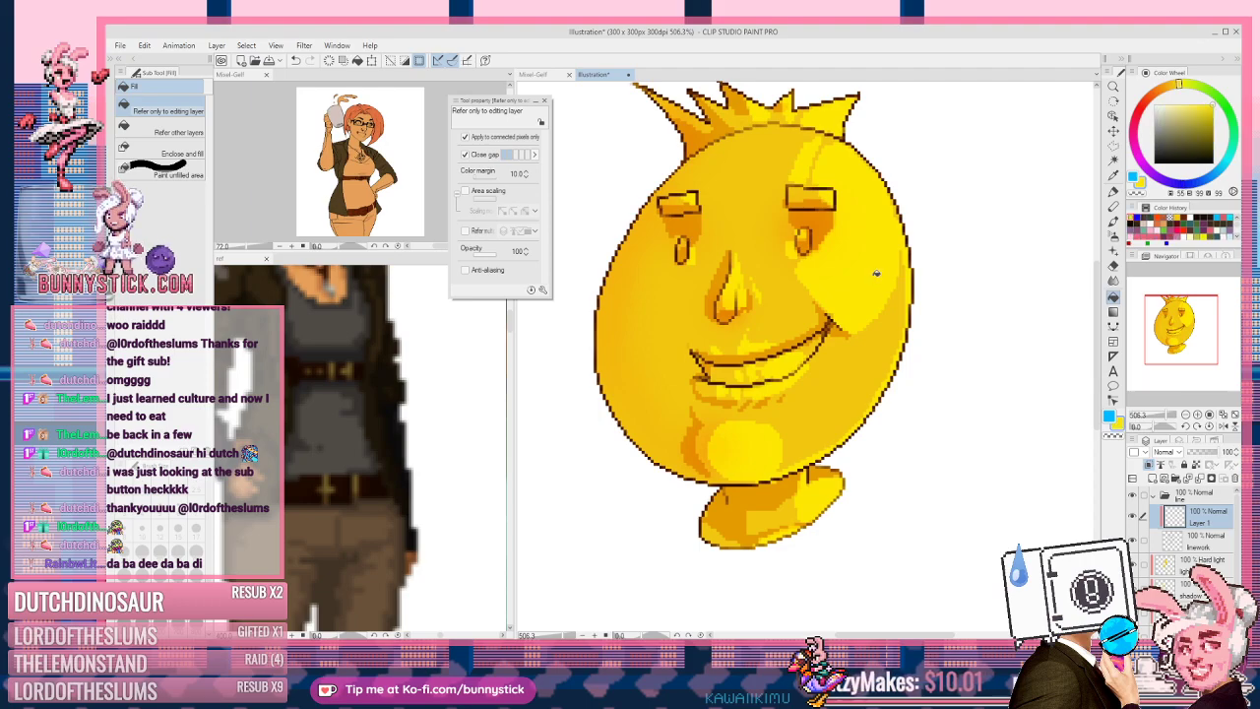
pyautogui.press('b')
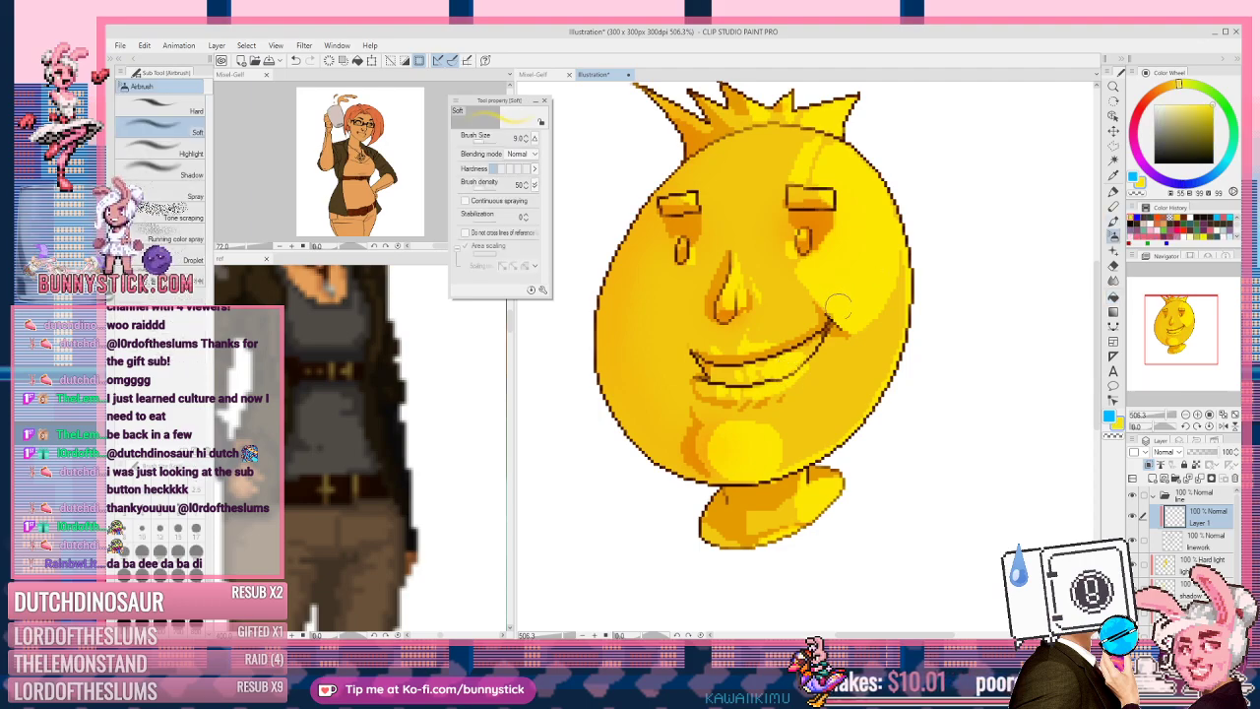
pyautogui.moveTo(838, 319); pyautogui.dragTo(819, 347)
pyautogui.hotkey('ctrl', 'z')
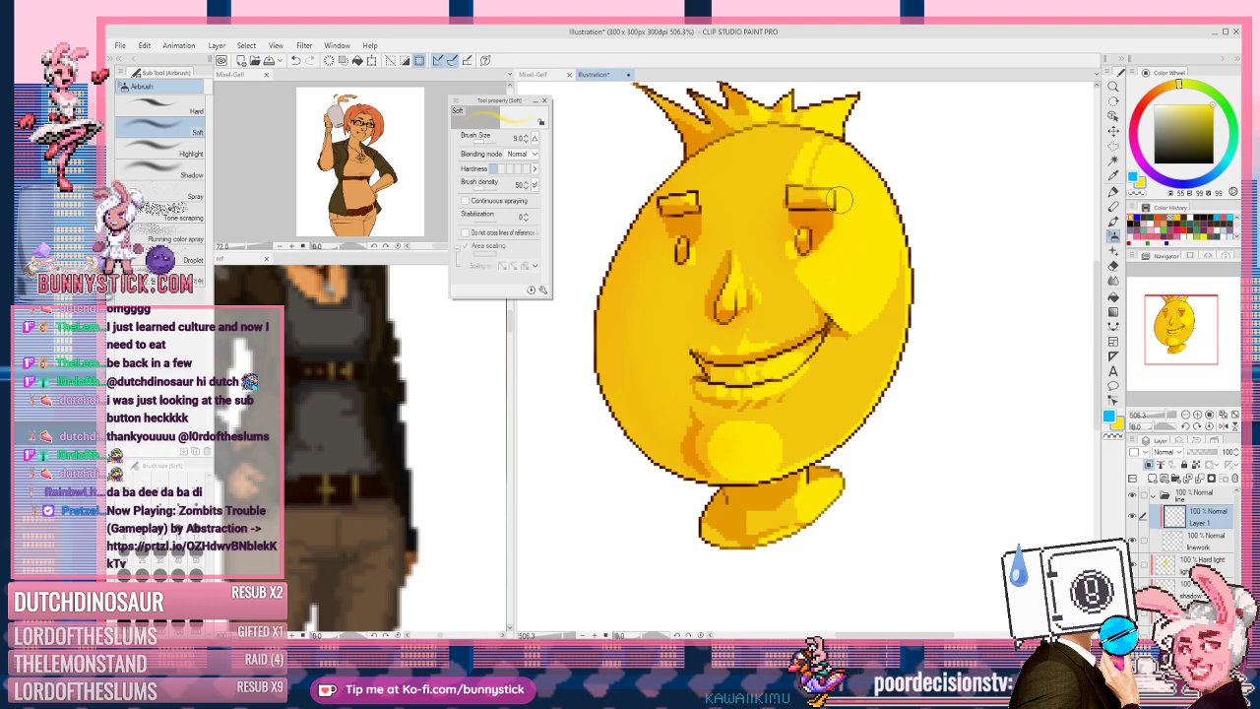
pyautogui.moveTo(839, 135)
pyautogui.mouseDown()
pyautogui.moveTo(778, 122)
pyautogui.moveTo(823, 133)
pyautogui.mouseUp()
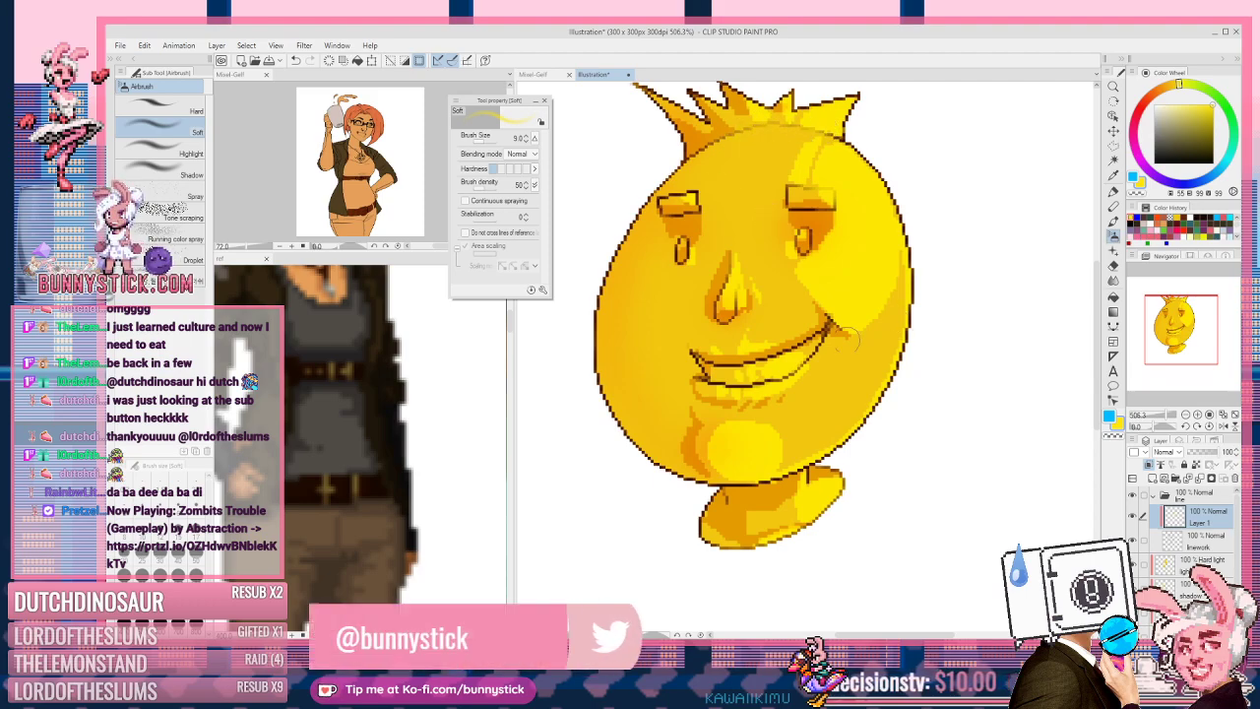
# Step: Airbrush the mouth, lip and teeth outlines in orange, undoing unwanted strokes
pyautogui.keyDown('alt'); pyautogui.click(820, 210); pyautogui.keyUp('alt')
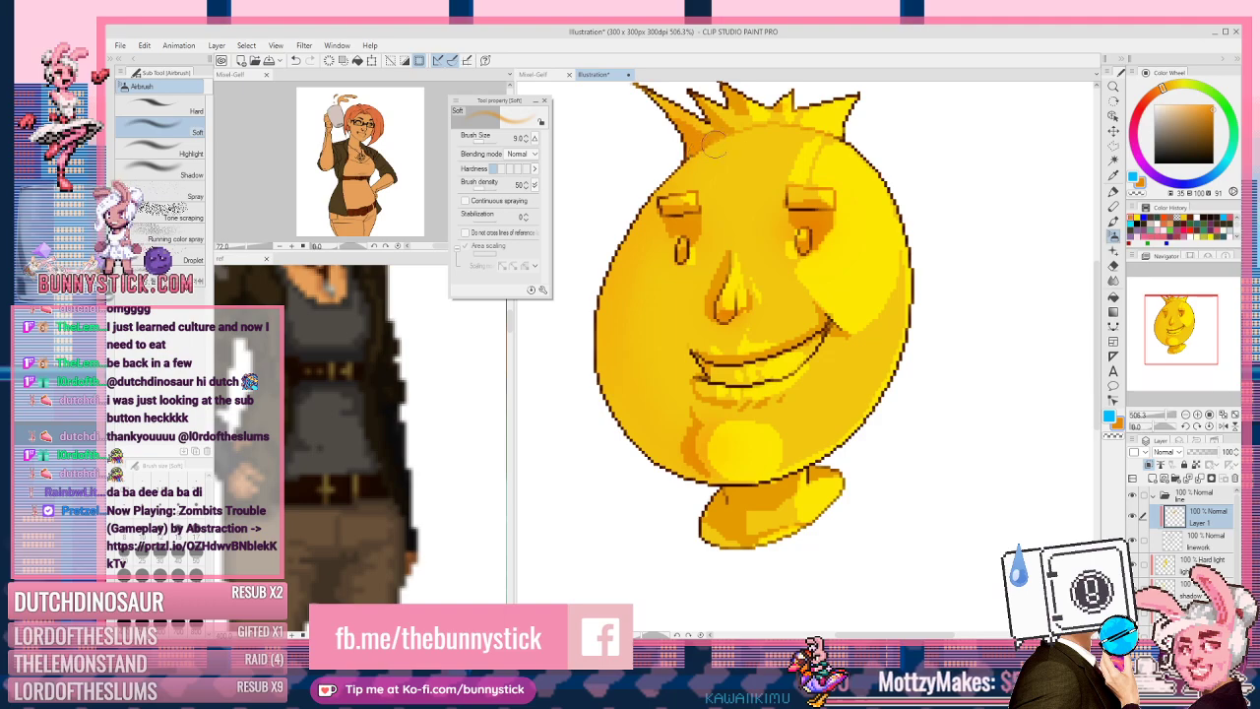
pyautogui.moveTo(814, 340)
pyautogui.mouseDown()
pyautogui.moveTo(745, 366)
pyautogui.moveTo(696, 352)
pyautogui.mouseUp()
pyautogui.hotkey('ctrl', 'z')
pyautogui.moveTo(833, 348); pyautogui.dragTo(764, 384)
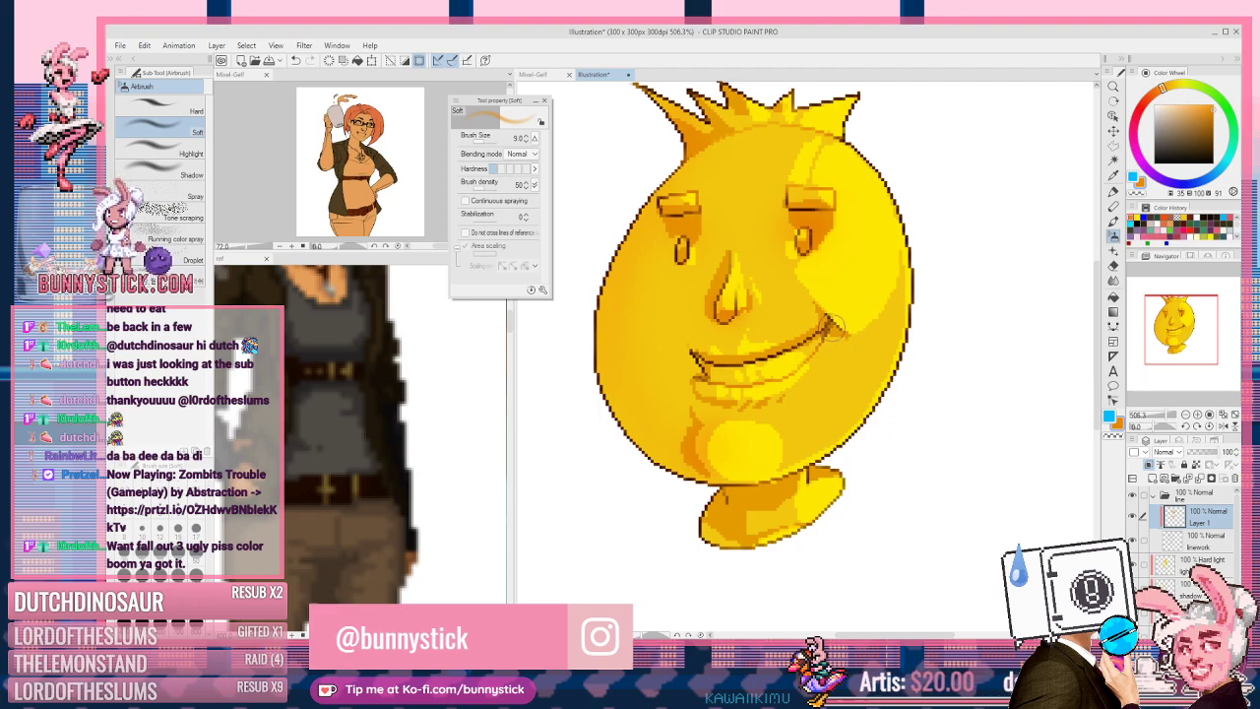
pyautogui.moveTo(788, 356)
pyautogui.mouseDown()
pyautogui.moveTo(729, 366)
pyautogui.moveTo(693, 353)
pyautogui.mouseUp()
pyautogui.hotkey('ctrl', 'z')
pyautogui.hotkey('ctrl', 'z')
pyautogui.moveTo(833, 306)
pyautogui.mouseDown()
pyautogui.moveTo(825, 323)
pyautogui.moveTo(730, 367)
pyautogui.moveTo(761, 356)
pyautogui.mouseUp()
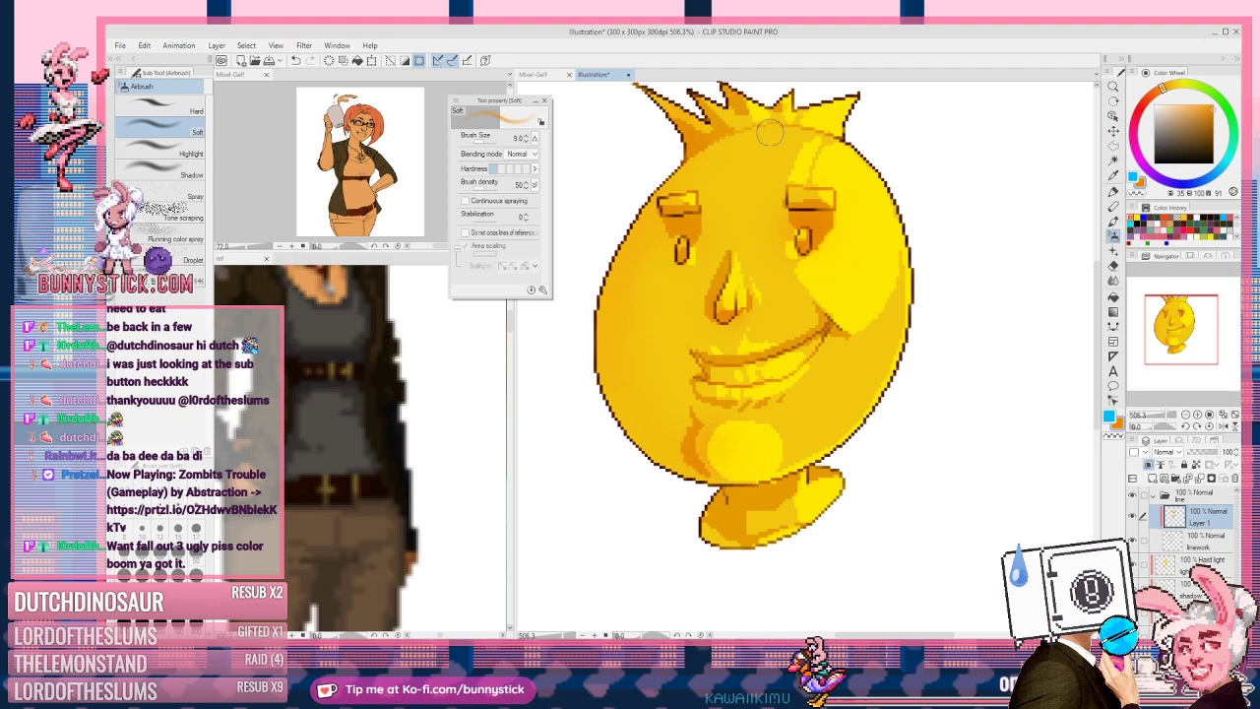
# Step: Sample another orange, set the drawing colour to transparent, and collapse the line folder
pyautogui.keyDown('alt'); pyautogui.click(688, 133); pyautogui.keyUp('alt')
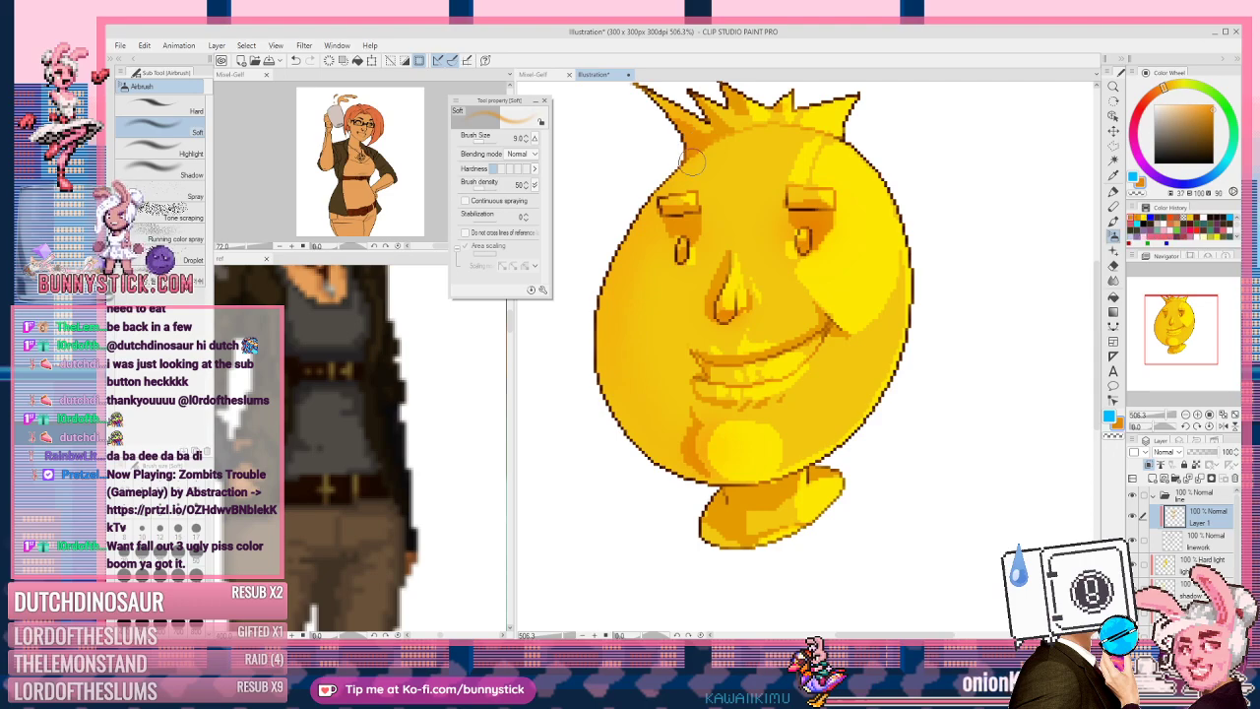
pyautogui.press('c')
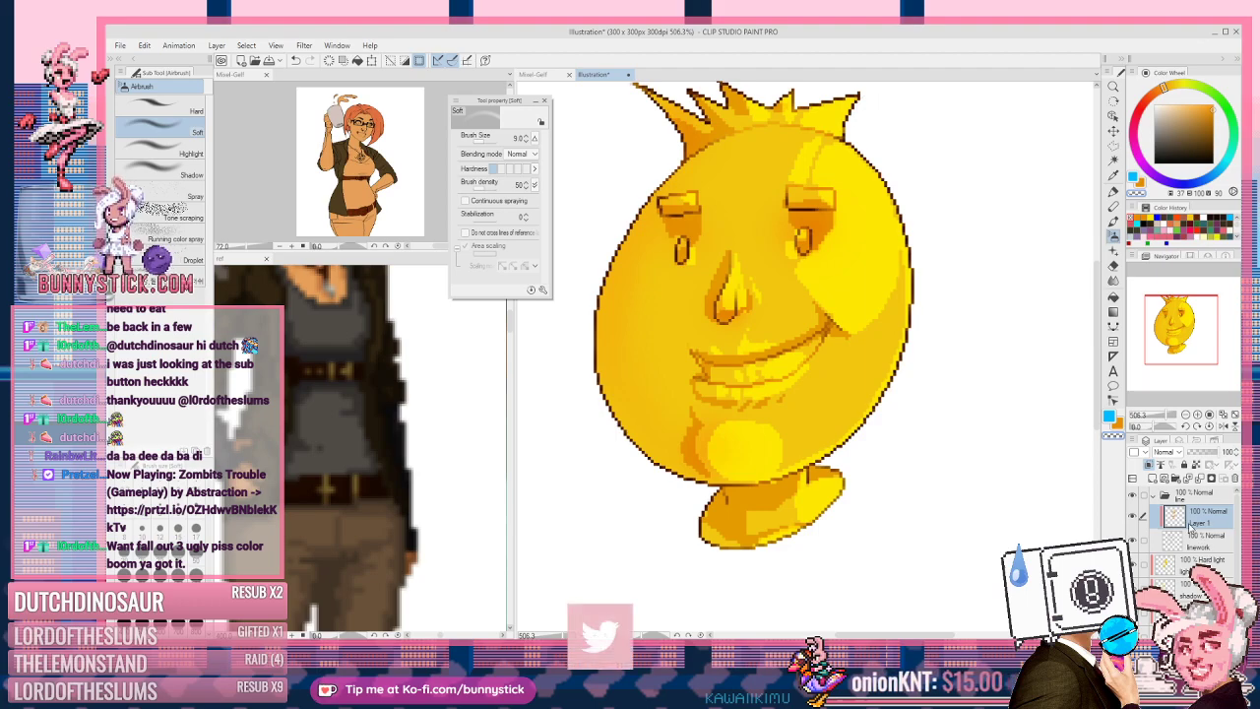
pyautogui.click(1167, 495)
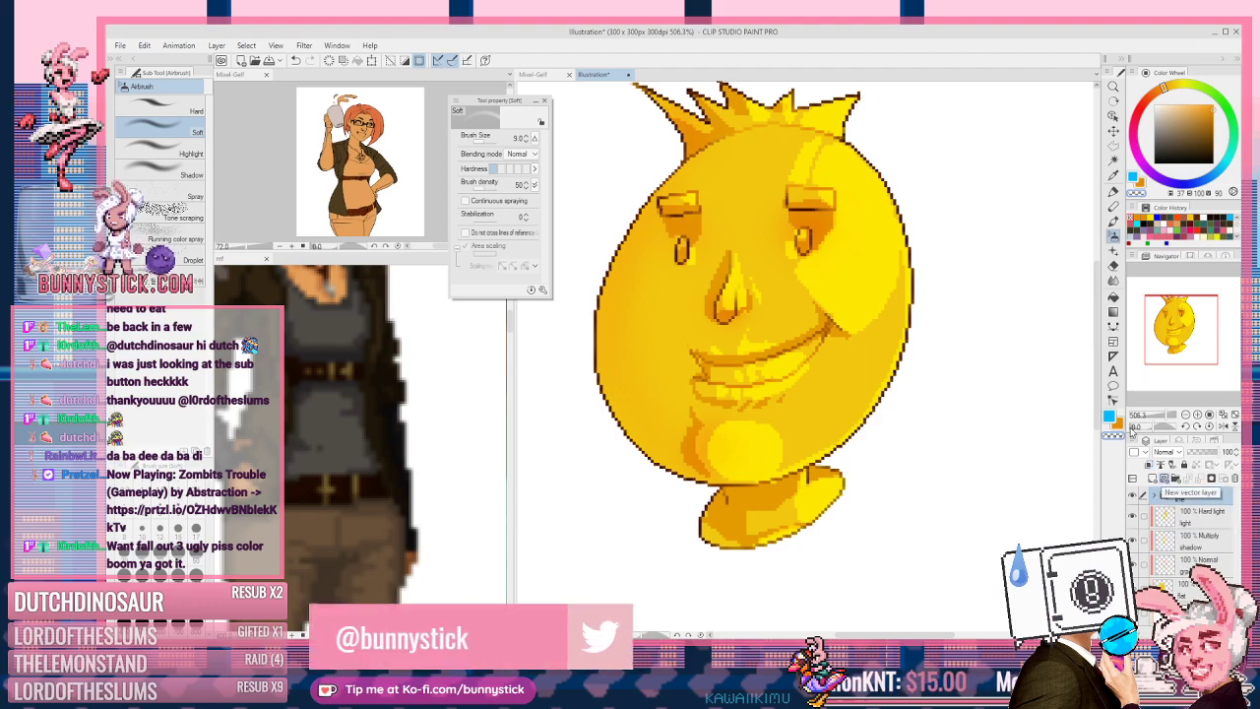
pyautogui.scroll(-1, 907, 388)
pyautogui.scroll(-2, 910, 379)
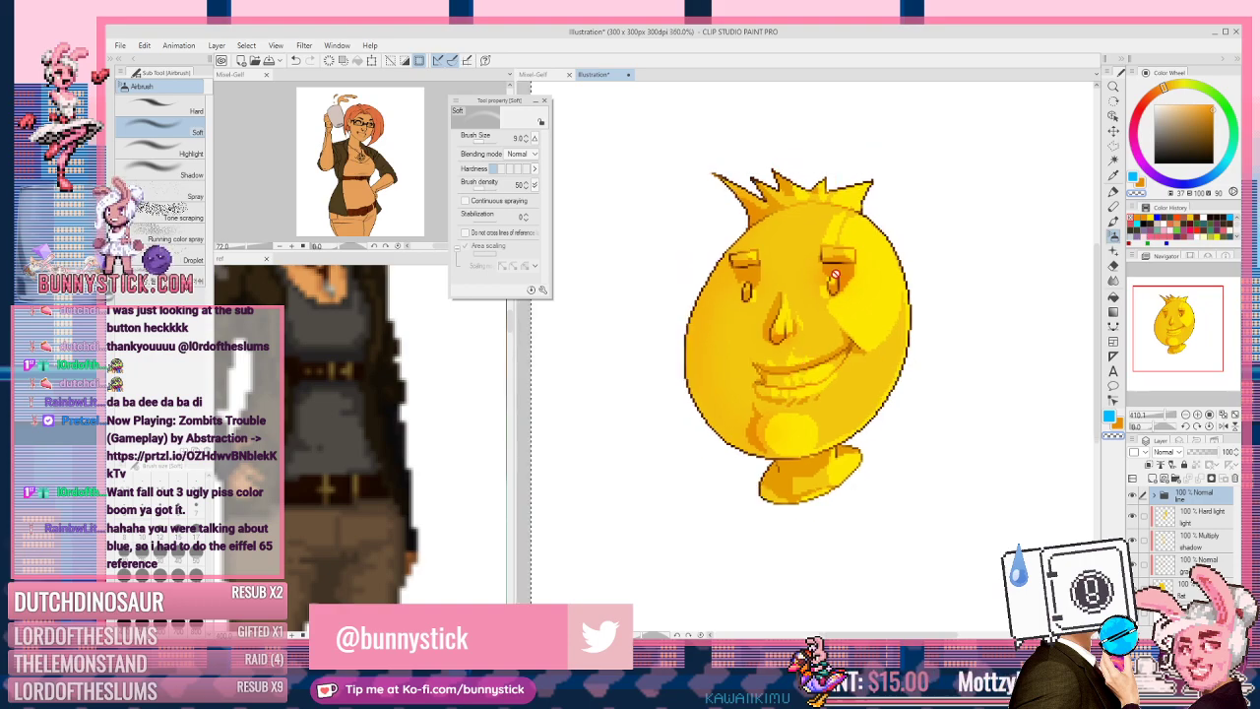
pyautogui.scroll(2, 801, 273)
pyautogui.scroll(1, 806, 383)
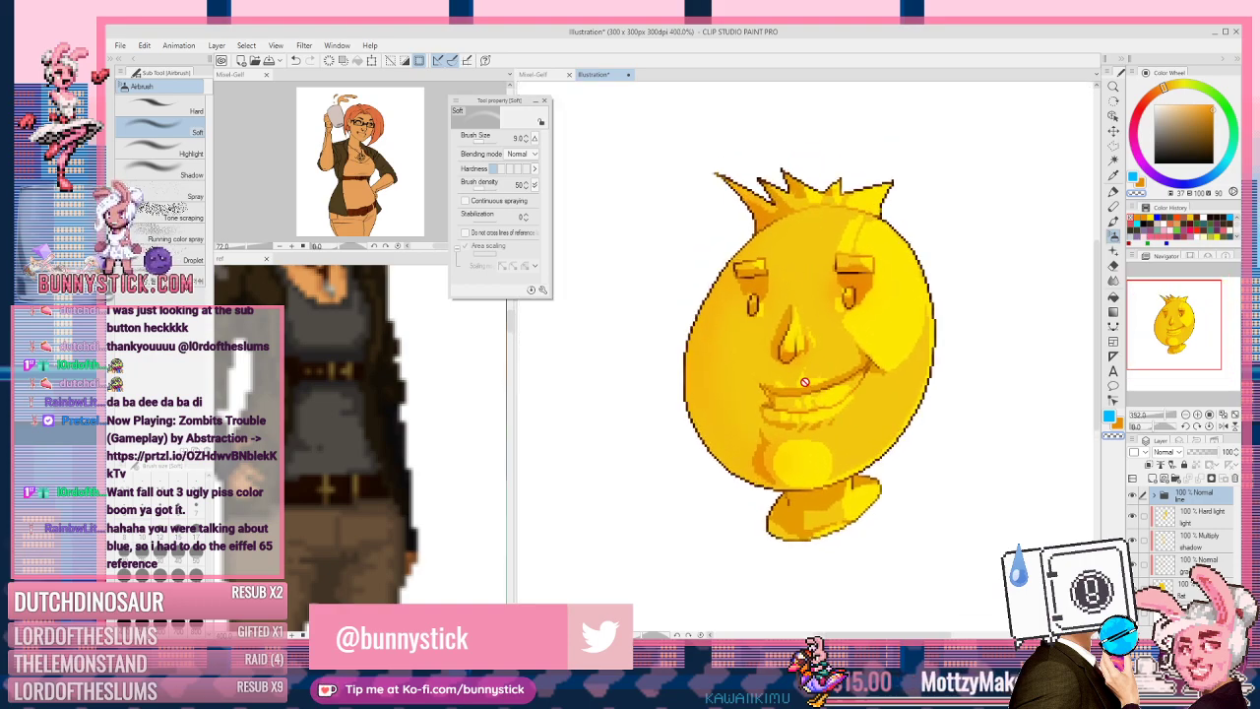
# Step: On the Hard light highlight layer, try various Hue/Saturation/Luminosity hue, luminosity and saturation values
pyautogui.click(1200, 527)
pyautogui.hotkey('ctrl', 'u')
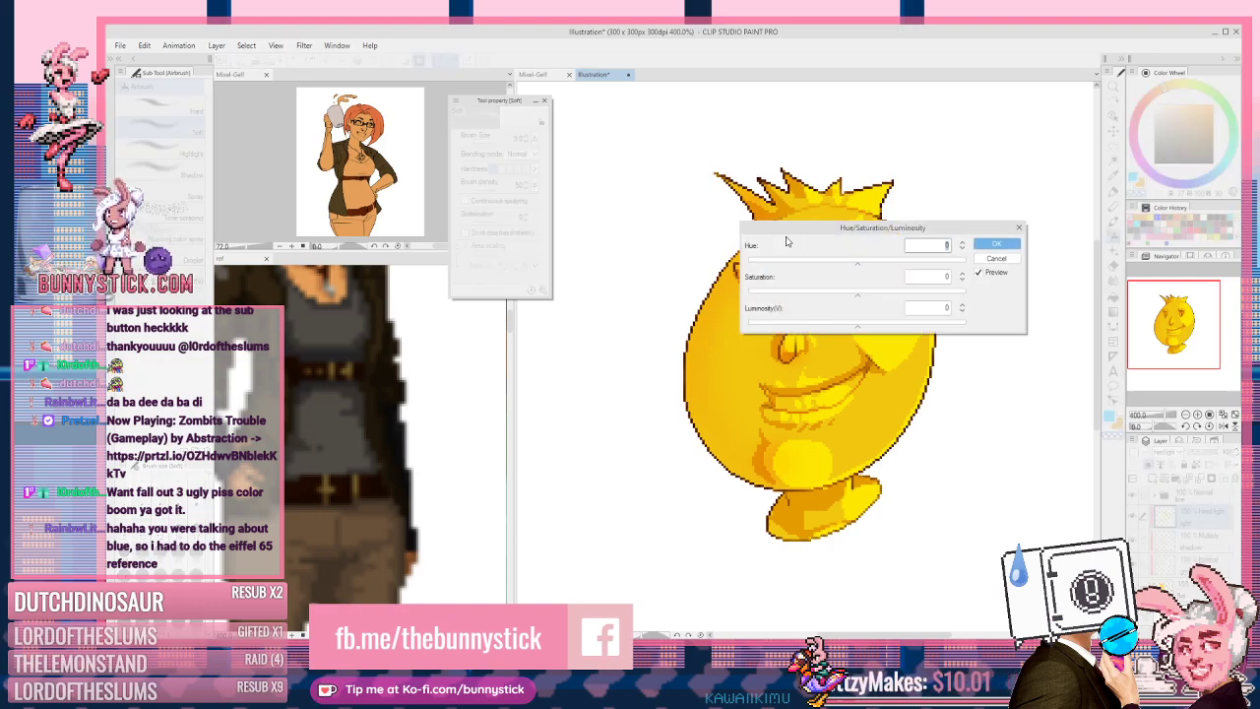
pyautogui.moveTo(775, 231); pyautogui.dragTo(482, 399)
pyautogui.click(522, 430)
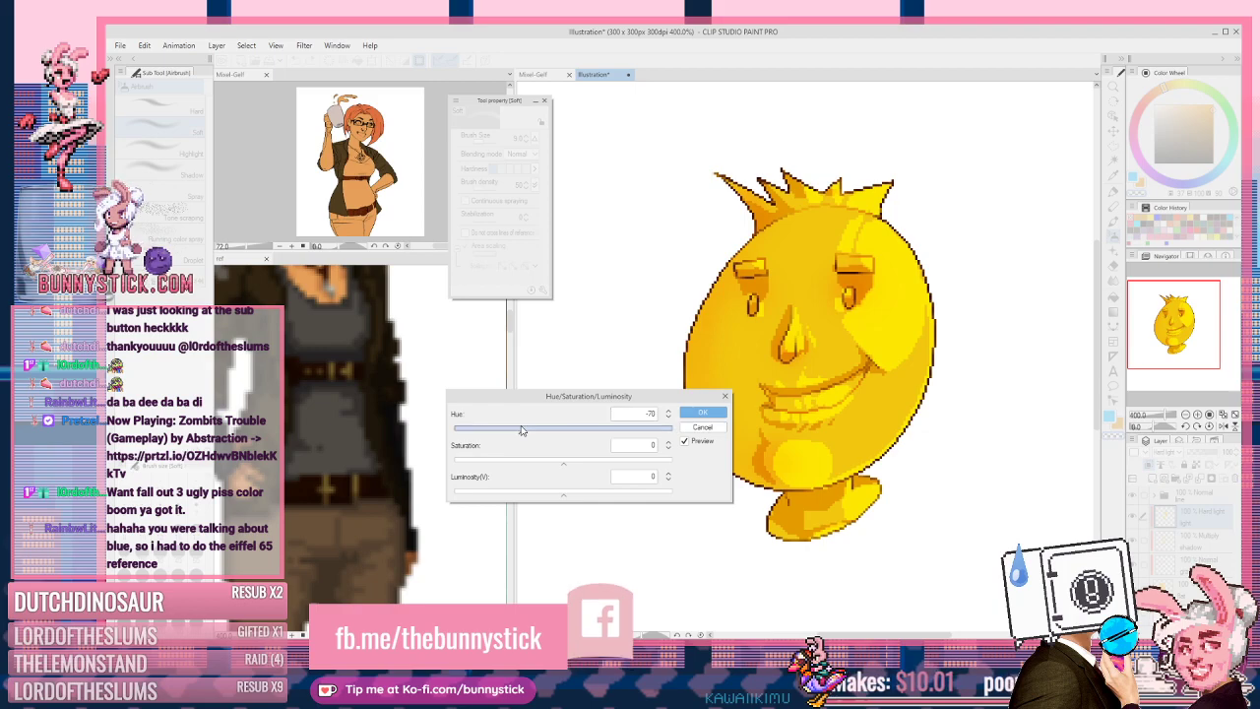
pyautogui.click(607, 430)
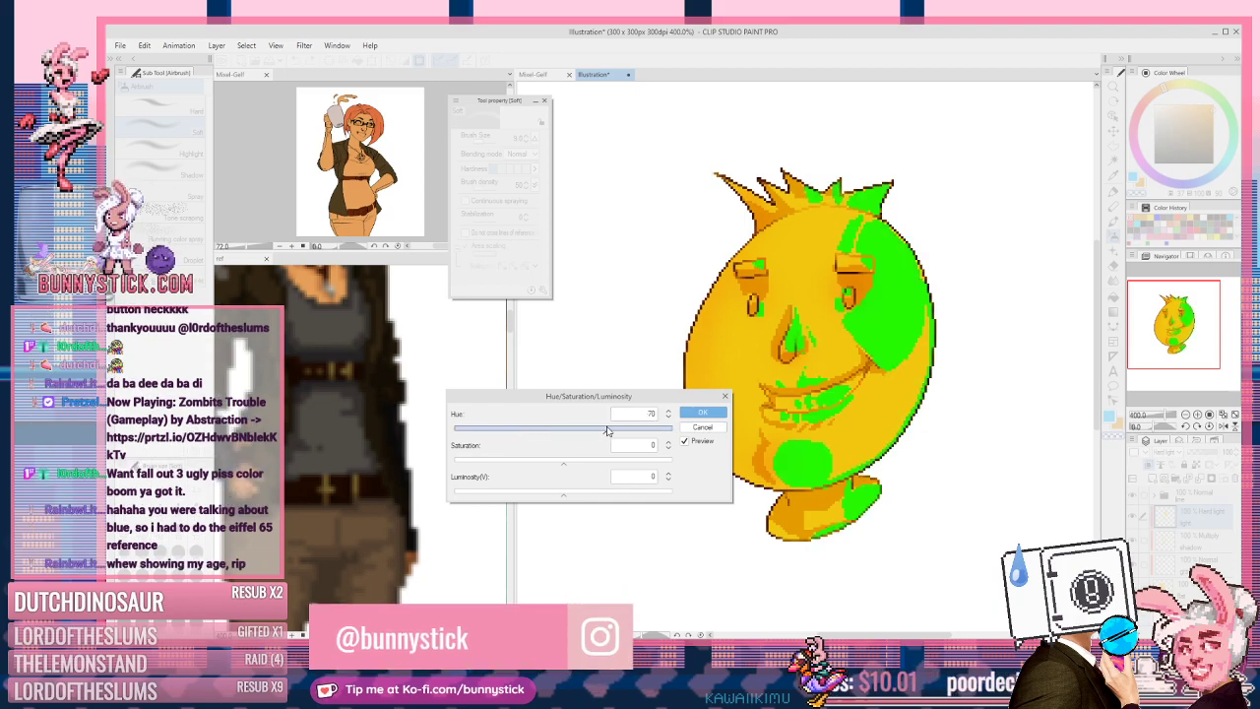
pyautogui.click(640, 430)
pyautogui.click(617, 494)
pyautogui.click(597, 494)
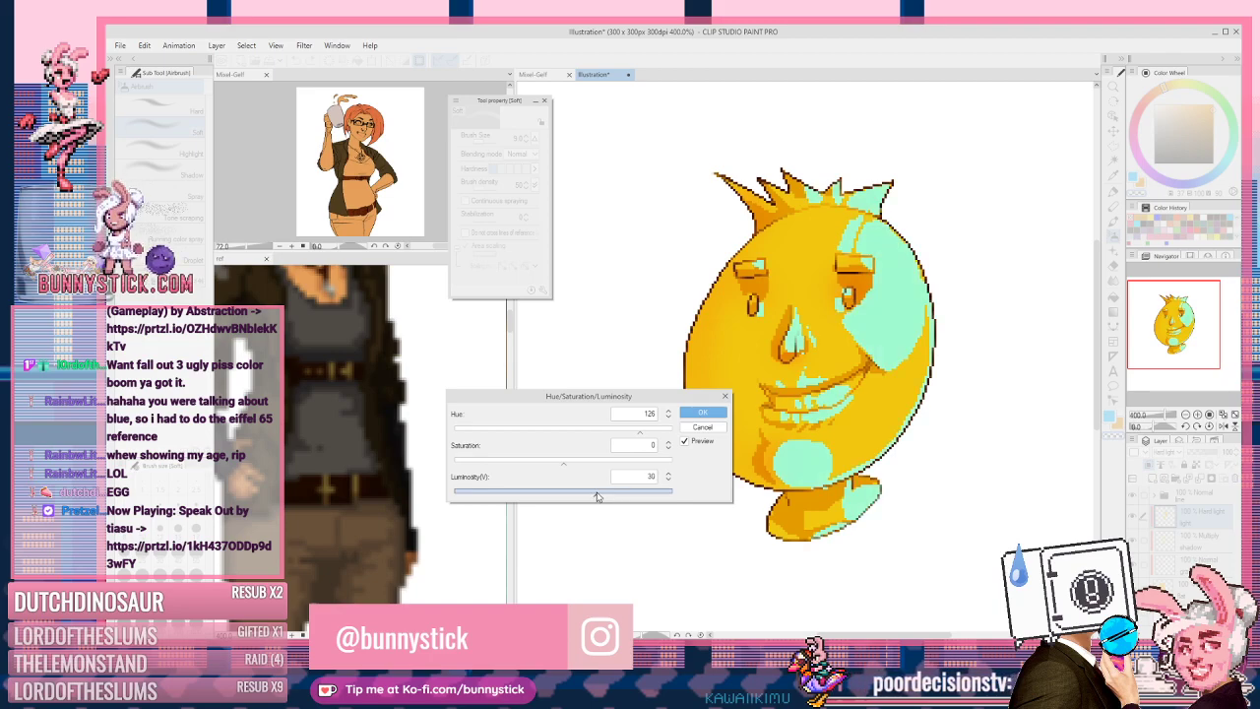
pyautogui.click(493, 463)
pyautogui.click(527, 462)
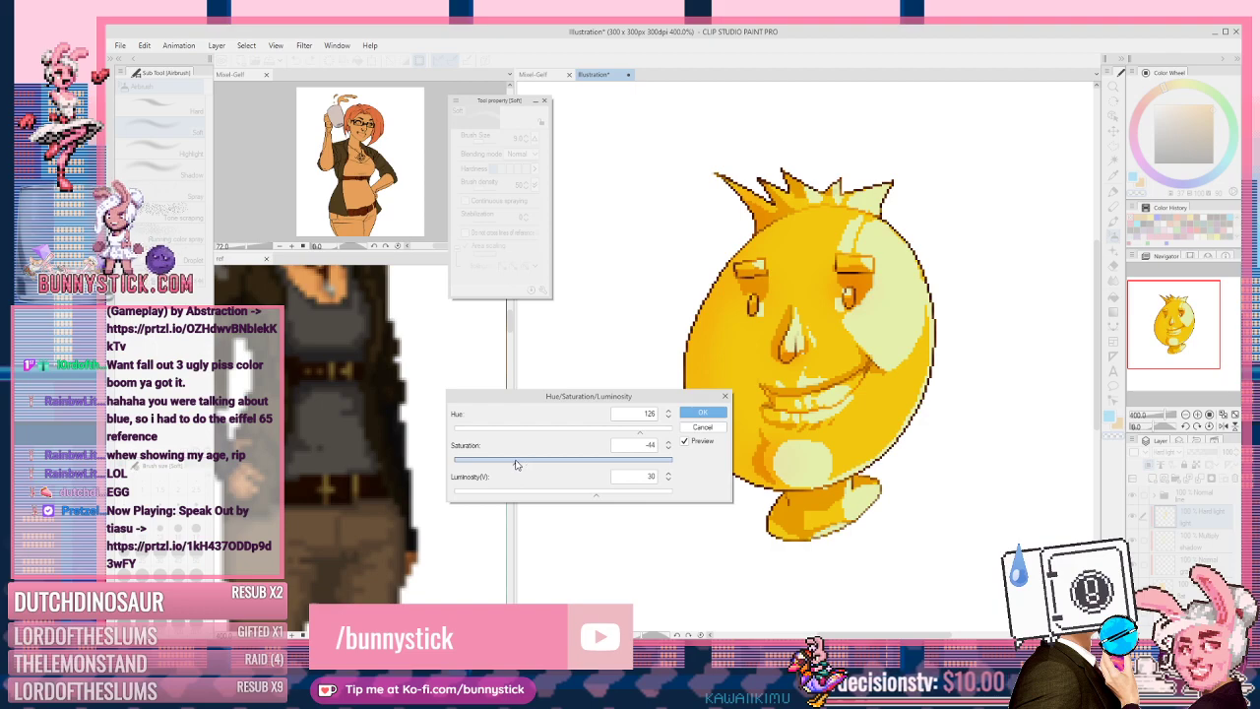
pyautogui.click(526, 462)
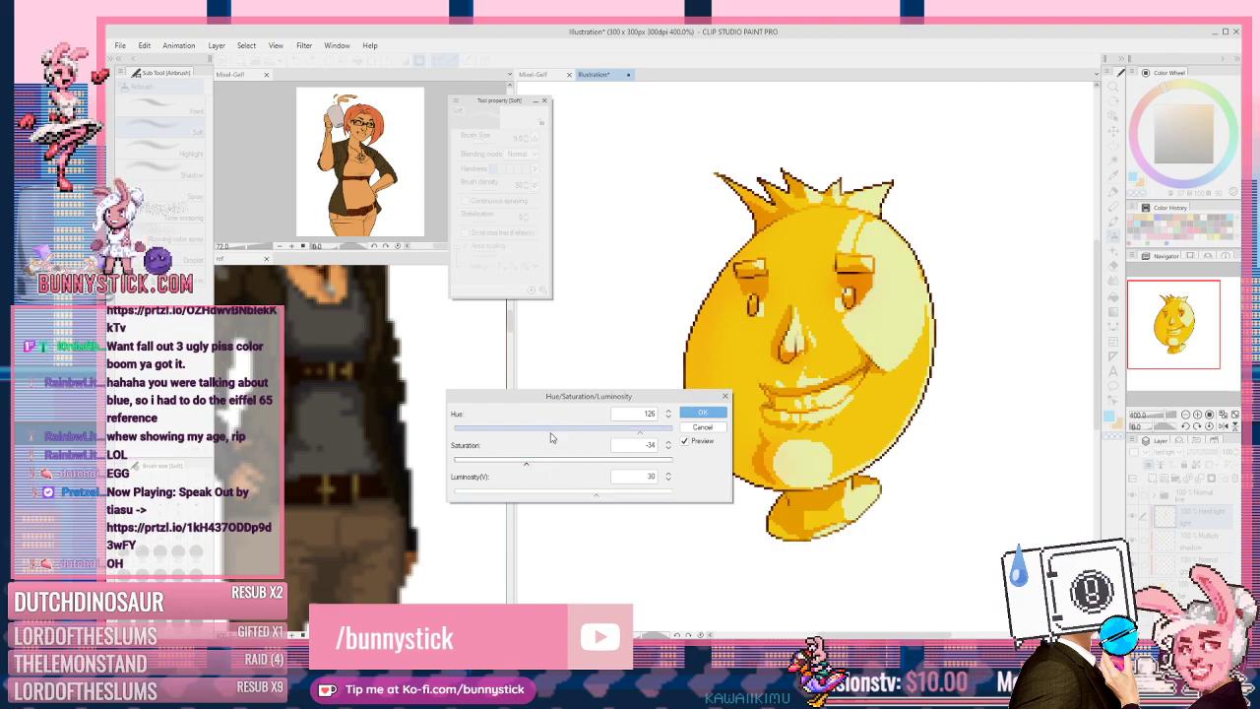
# Step: Settle on a yellow hue near 45 with raised saturation and luminosity, and apply it
pyautogui.click(584, 433)
pyautogui.click(555, 434)
pyautogui.moveTo(545, 438); pyautogui.dragTo(493, 435)
pyautogui.click(560, 462)
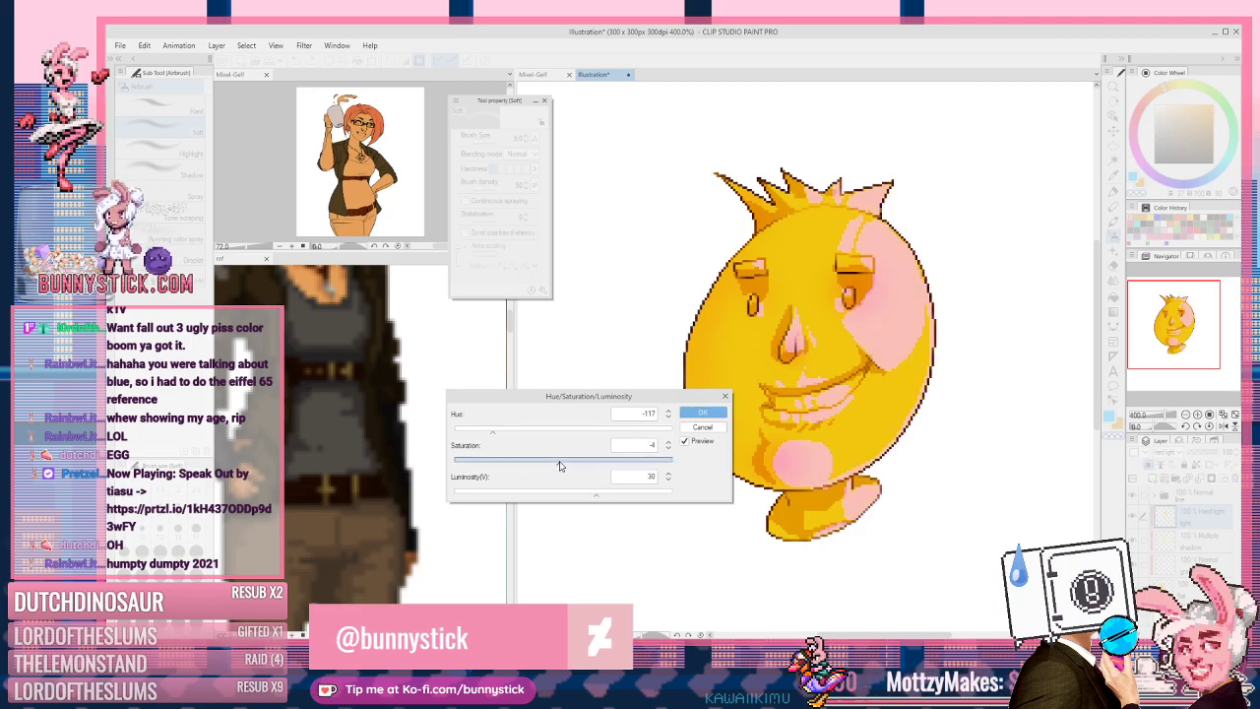
pyautogui.moveTo(559, 465); pyautogui.dragTo(537, 462)
pyautogui.click(510, 433)
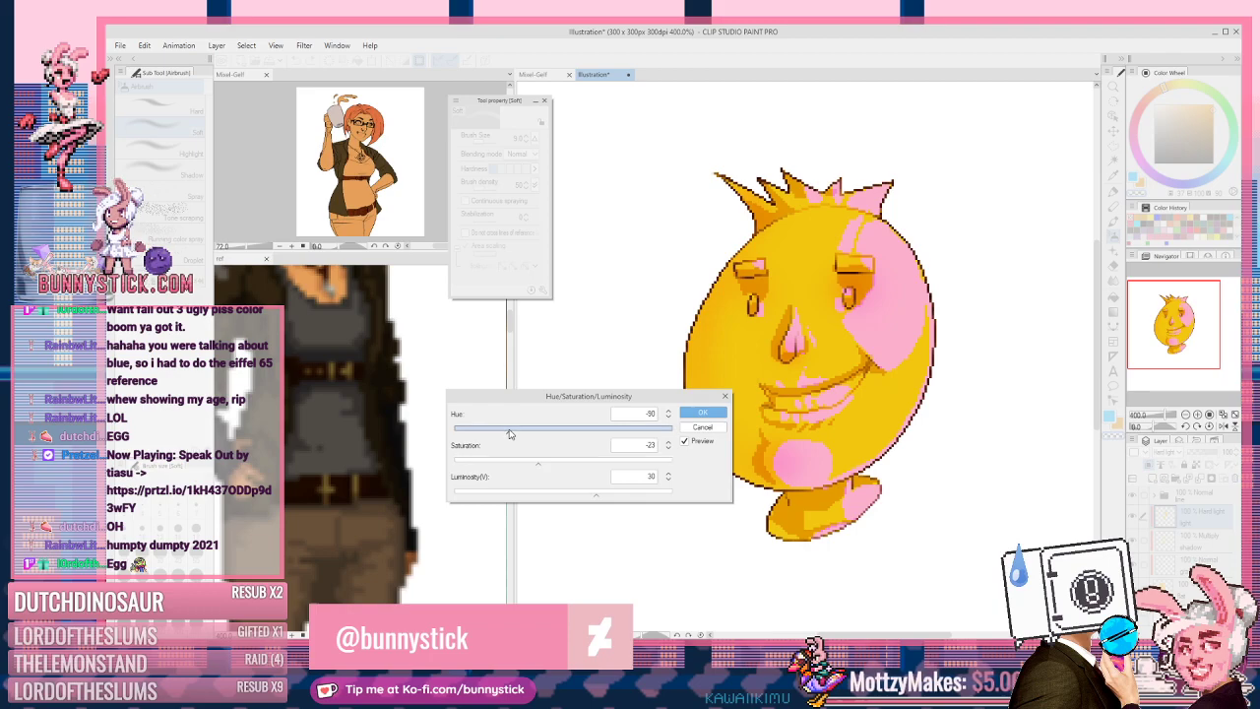
pyautogui.click(482, 433)
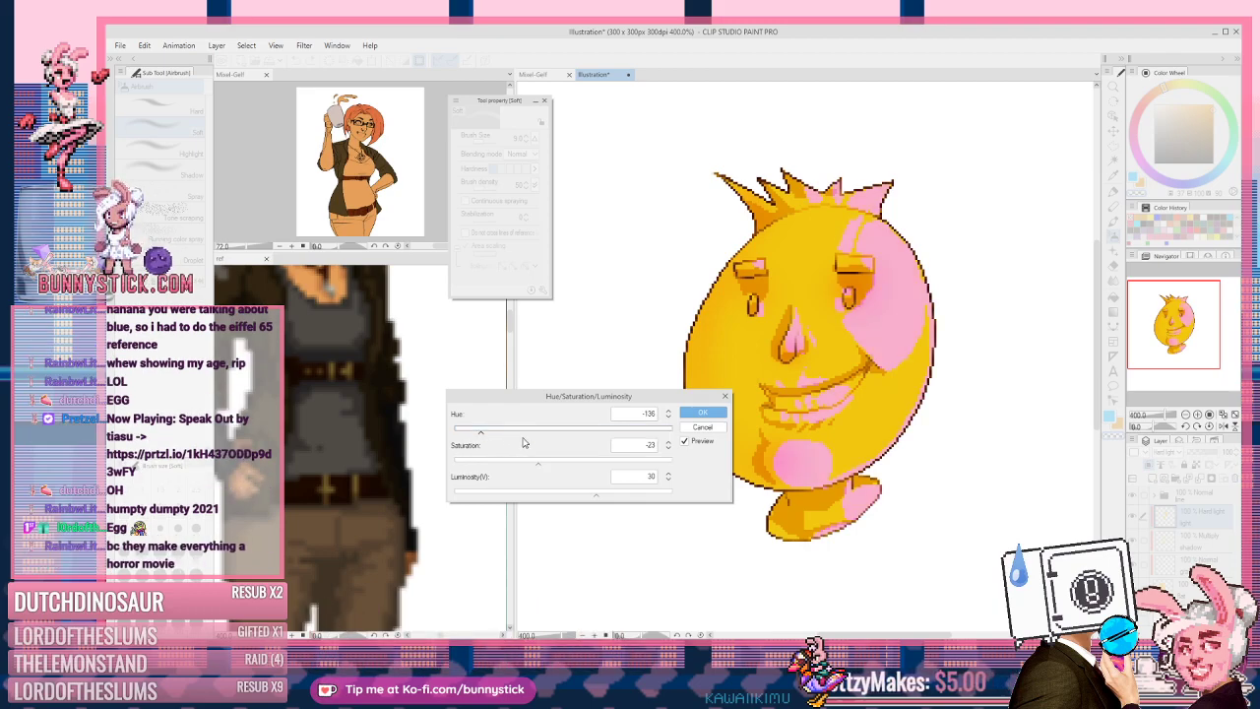
pyautogui.click(613, 496)
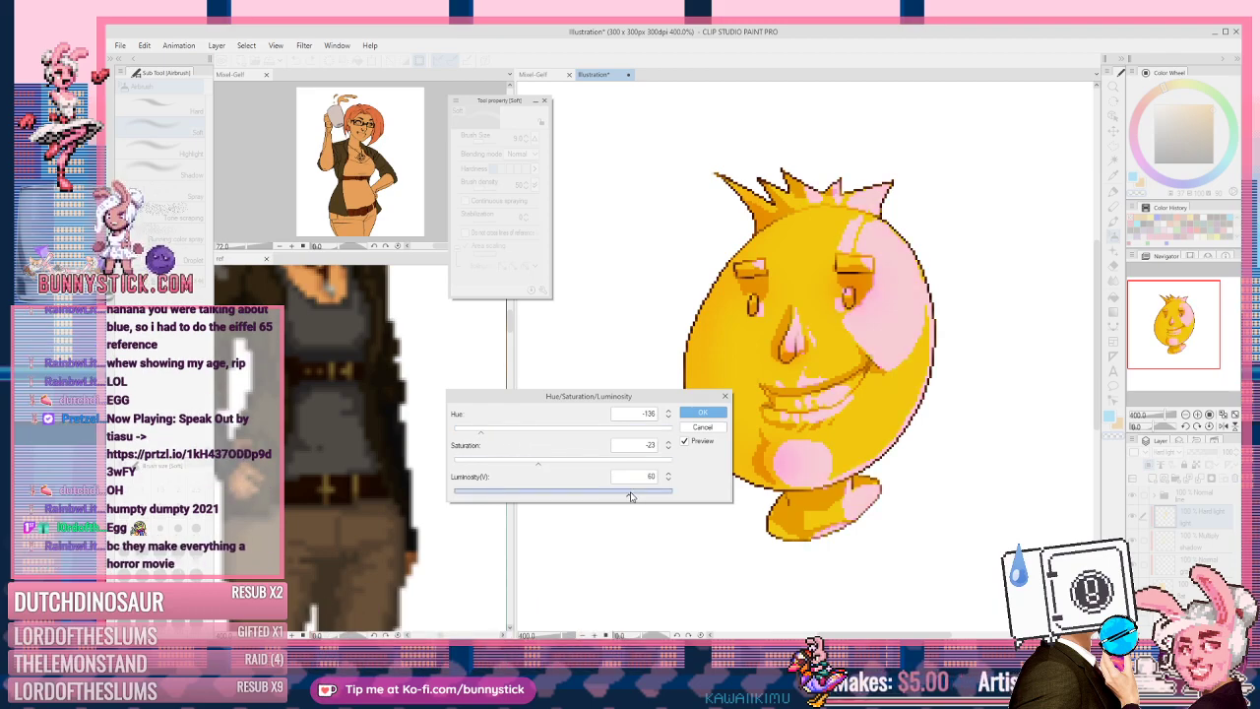
pyautogui.click(563, 463)
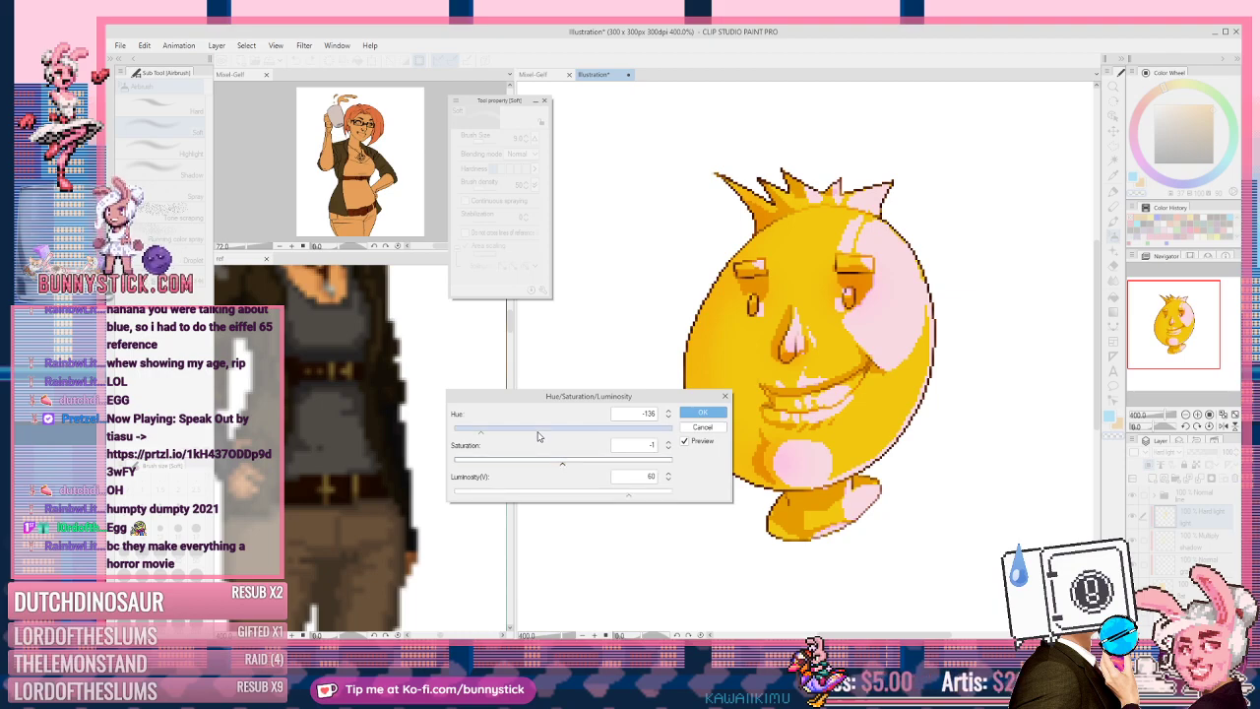
pyautogui.click(600, 431)
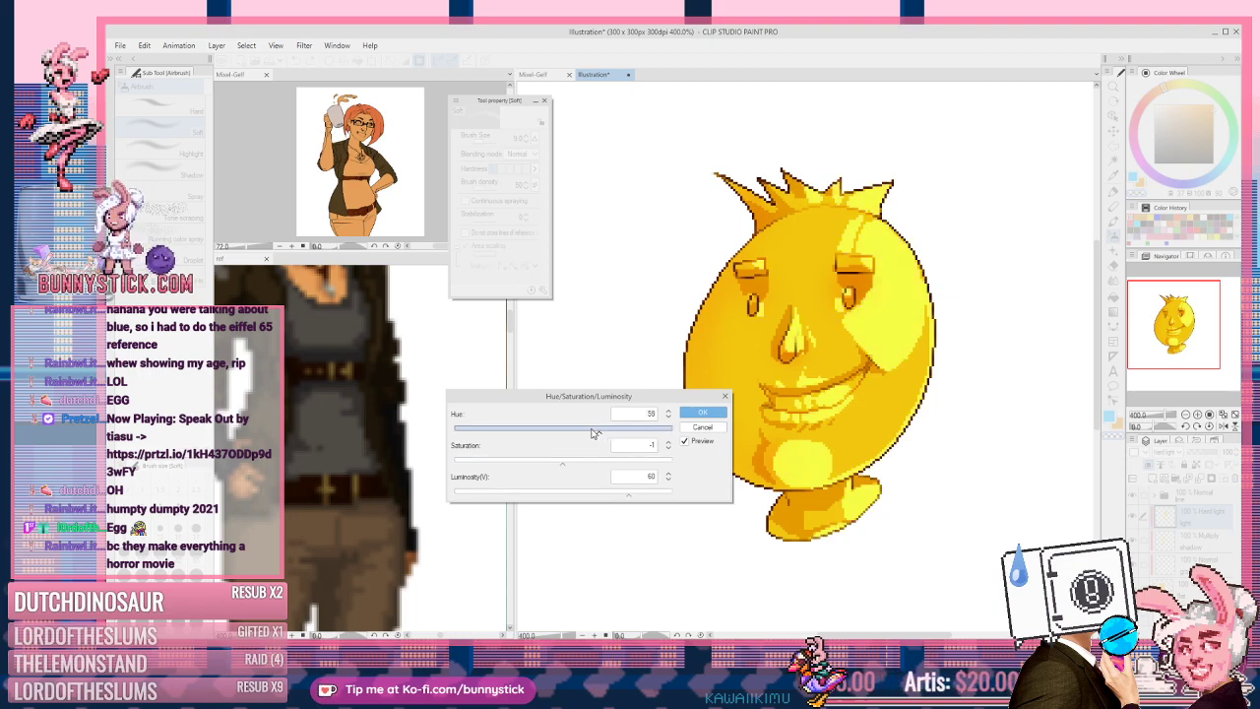
pyautogui.click(591, 431)
pyautogui.click(597, 465)
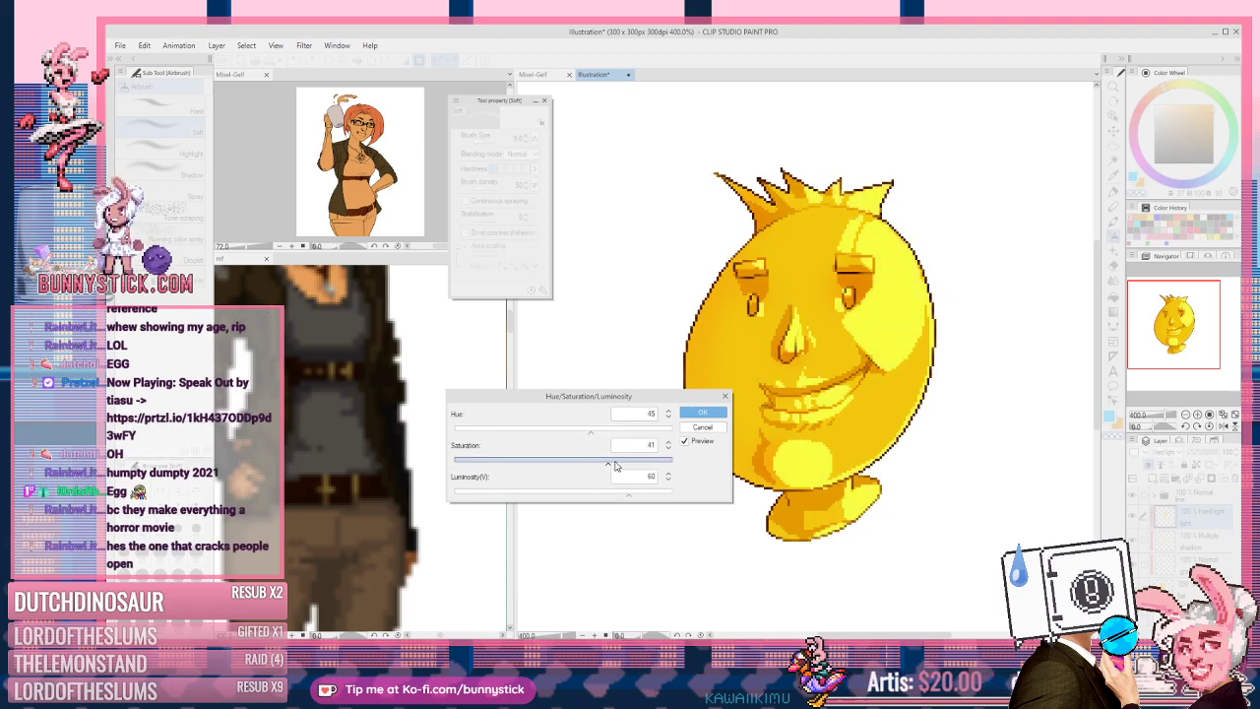
pyautogui.click(701, 413)
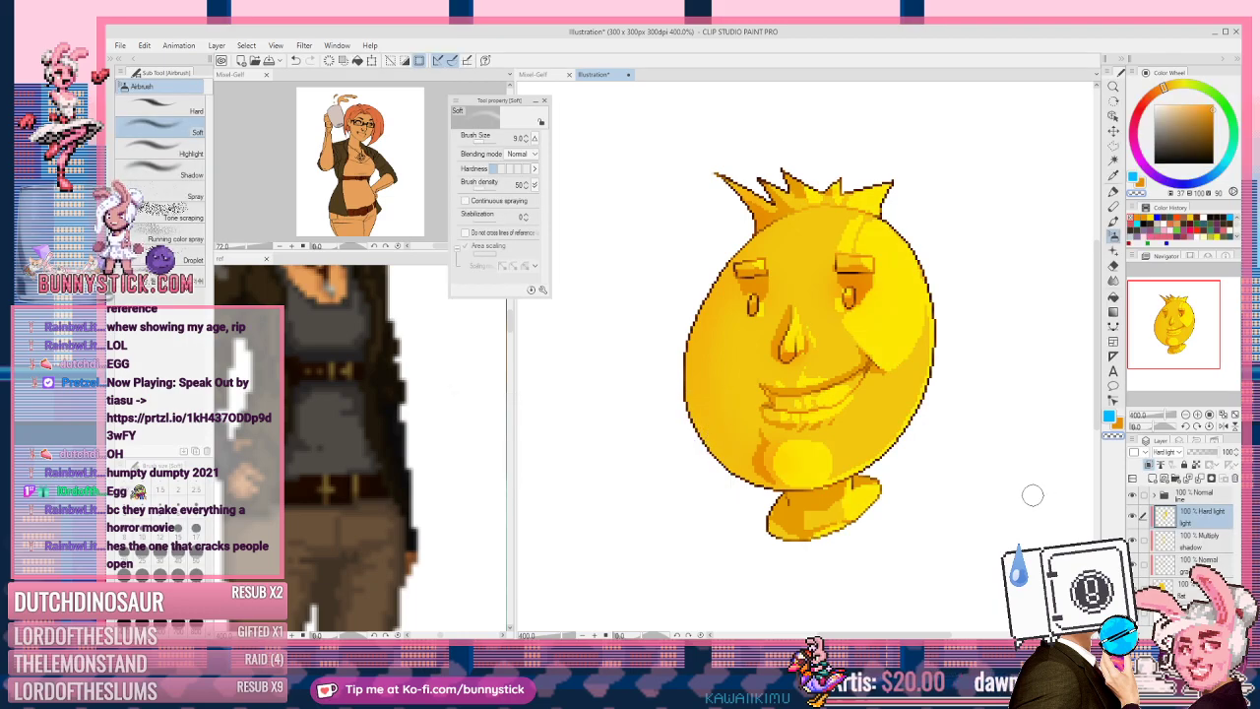
pyautogui.click(1210, 542)
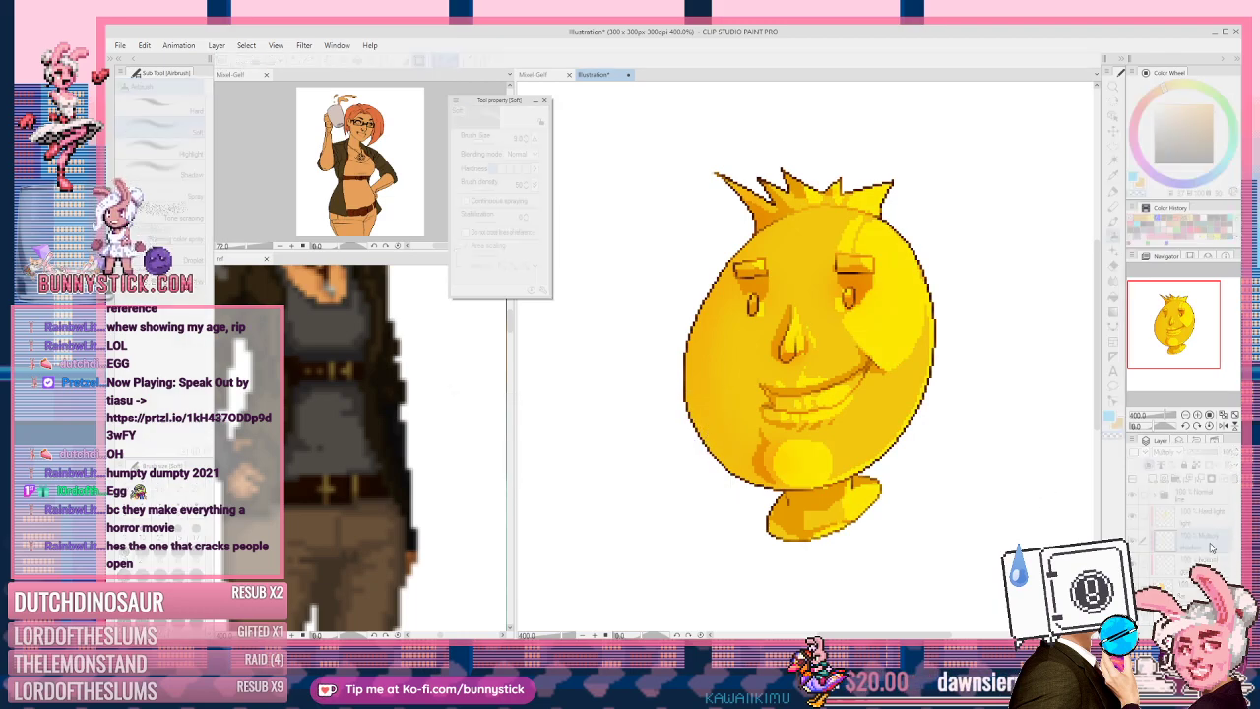
# Step: Adjust the Multiply shadow layer to hue -17, saturation -56, luminosity 69 and apply
pyautogui.hotkey('ctrl', 'u')
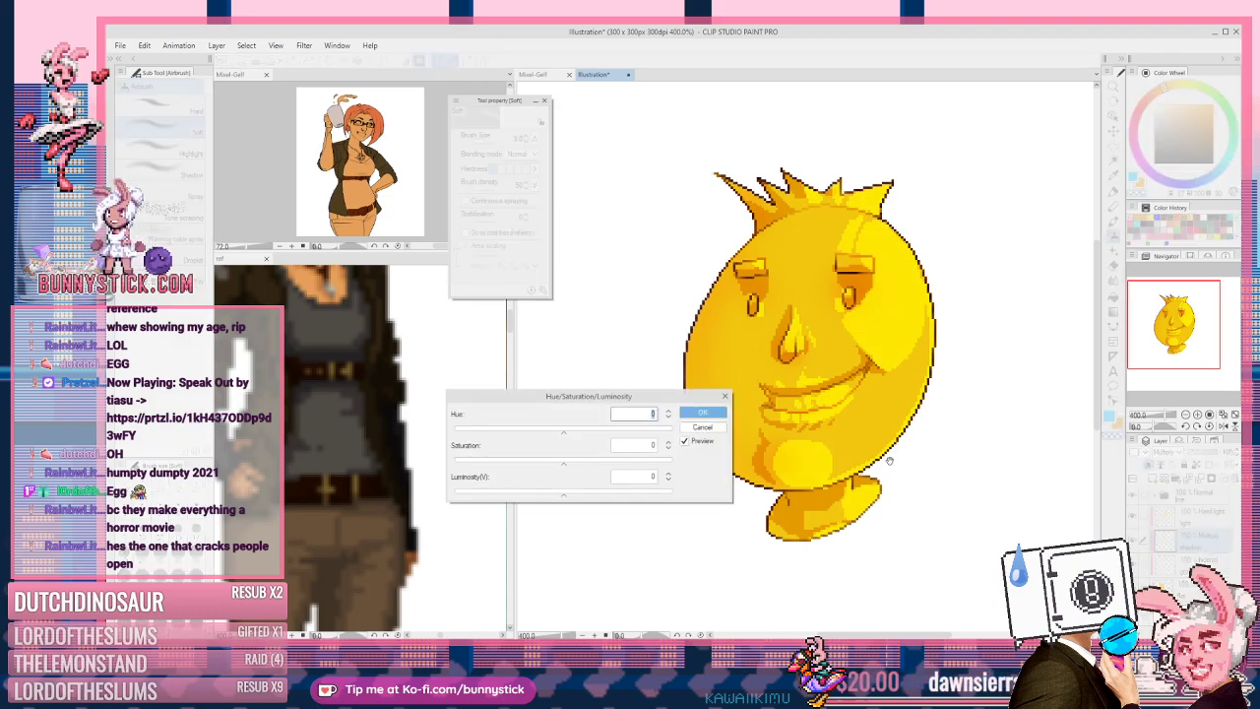
pyautogui.click(523, 430)
pyautogui.moveTo(603, 497); pyautogui.dragTo(622, 493)
pyautogui.moveTo(623, 495)
pyautogui.mouseDown()
pyautogui.moveTo(641, 495)
pyautogui.moveTo(620, 495)
pyautogui.mouseUp()
pyautogui.click(556, 464)
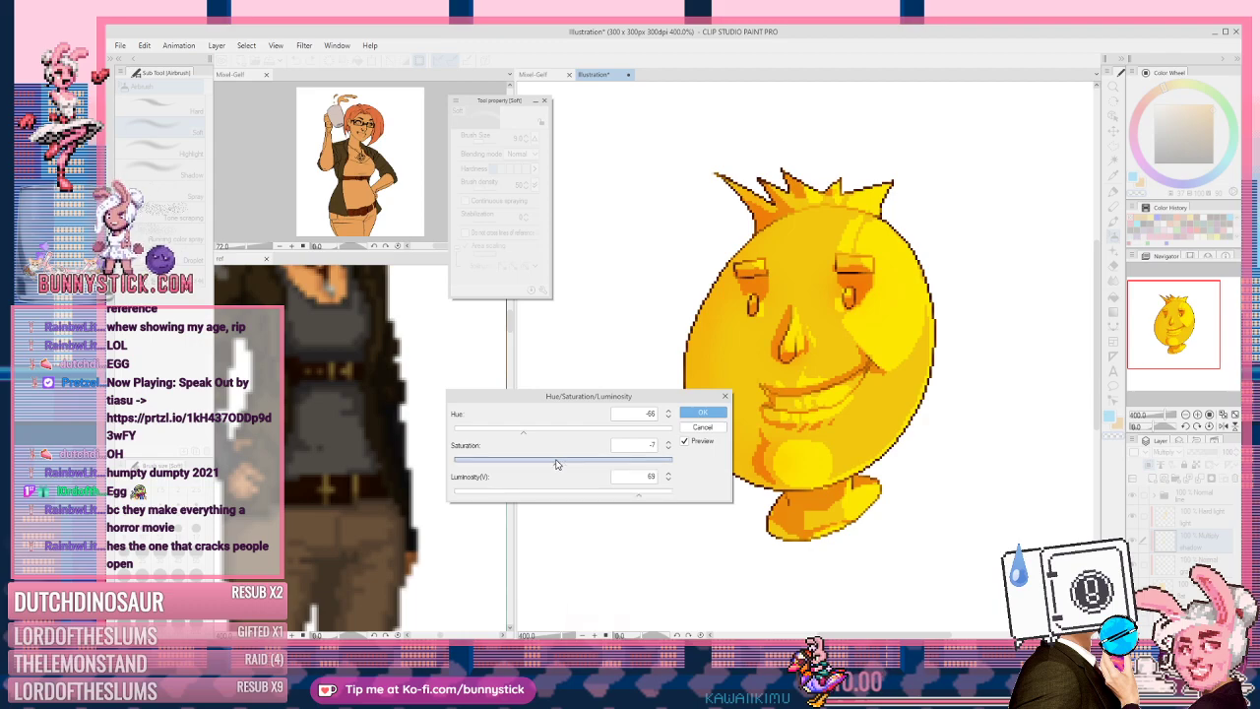
pyautogui.click(553, 433)
pyautogui.click(472, 431)
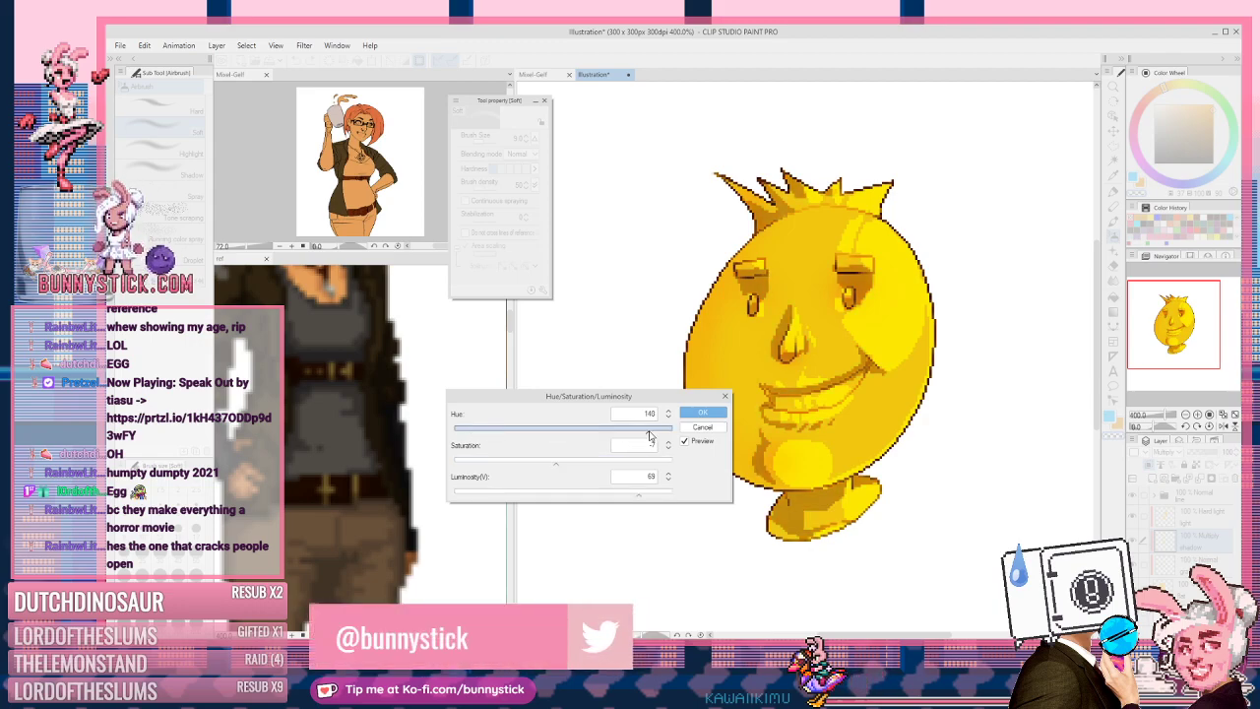
pyautogui.click(499, 431)
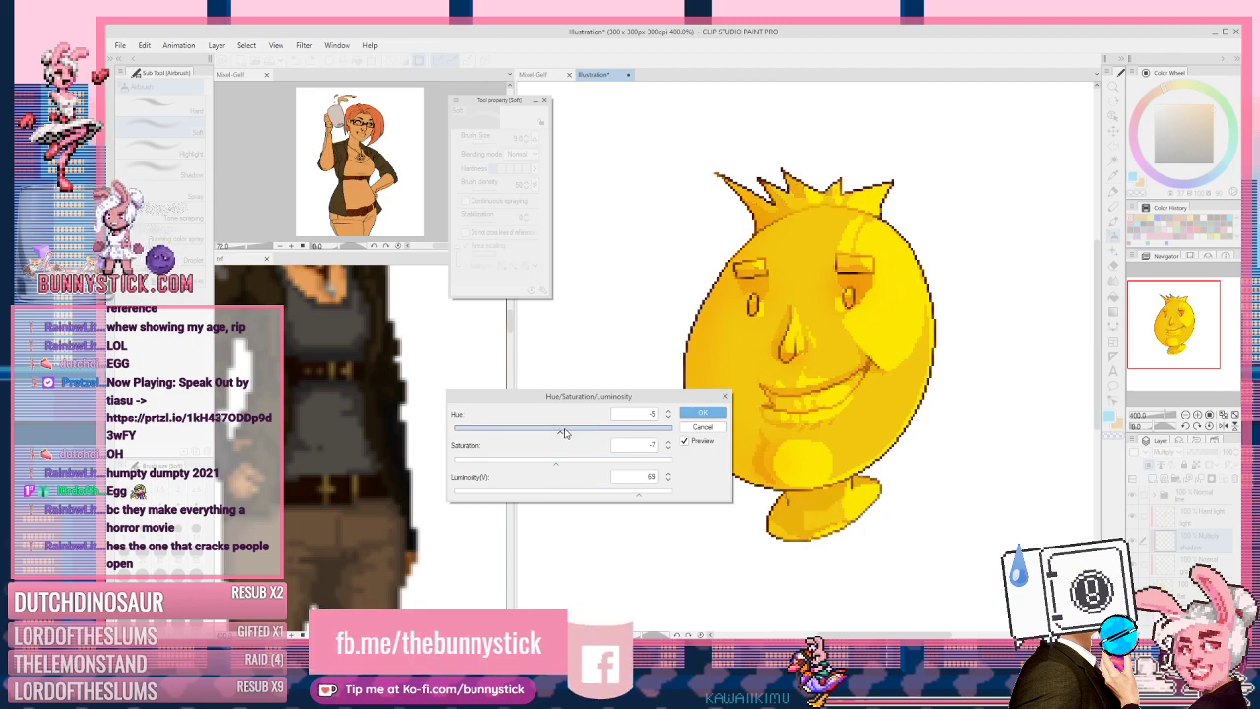
pyautogui.click(598, 431)
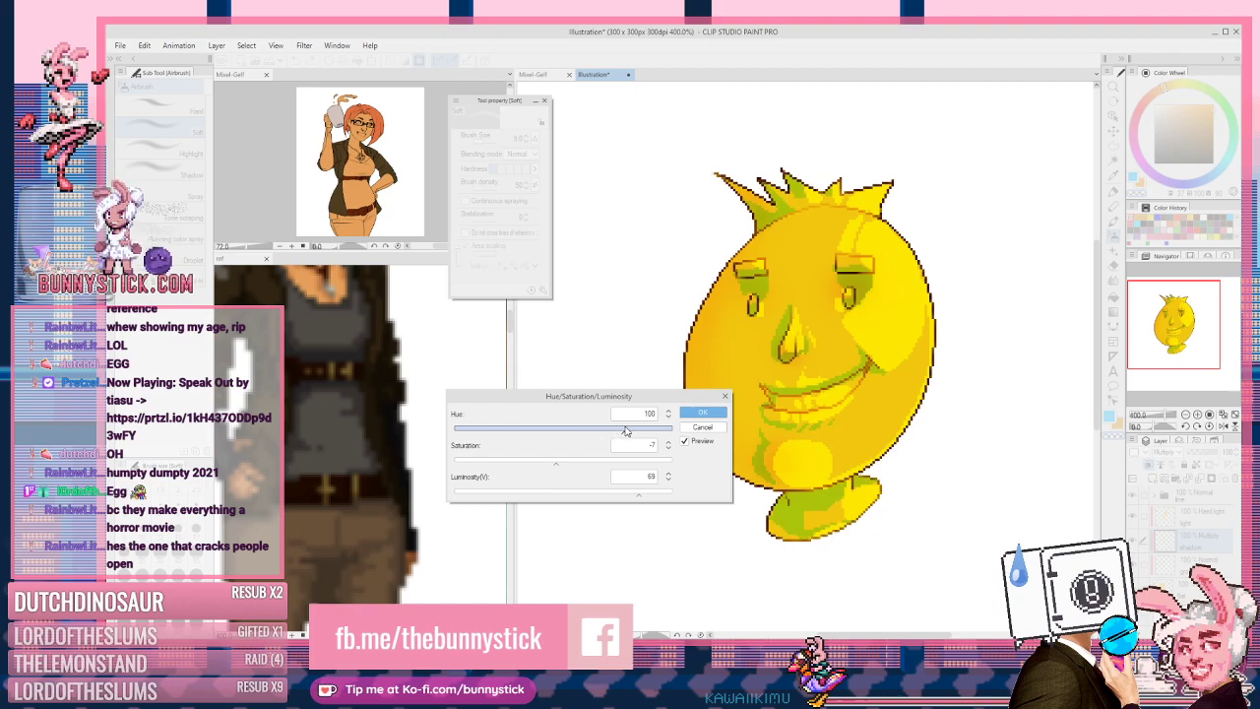
pyautogui.moveTo(625, 431); pyautogui.dragTo(635, 429)
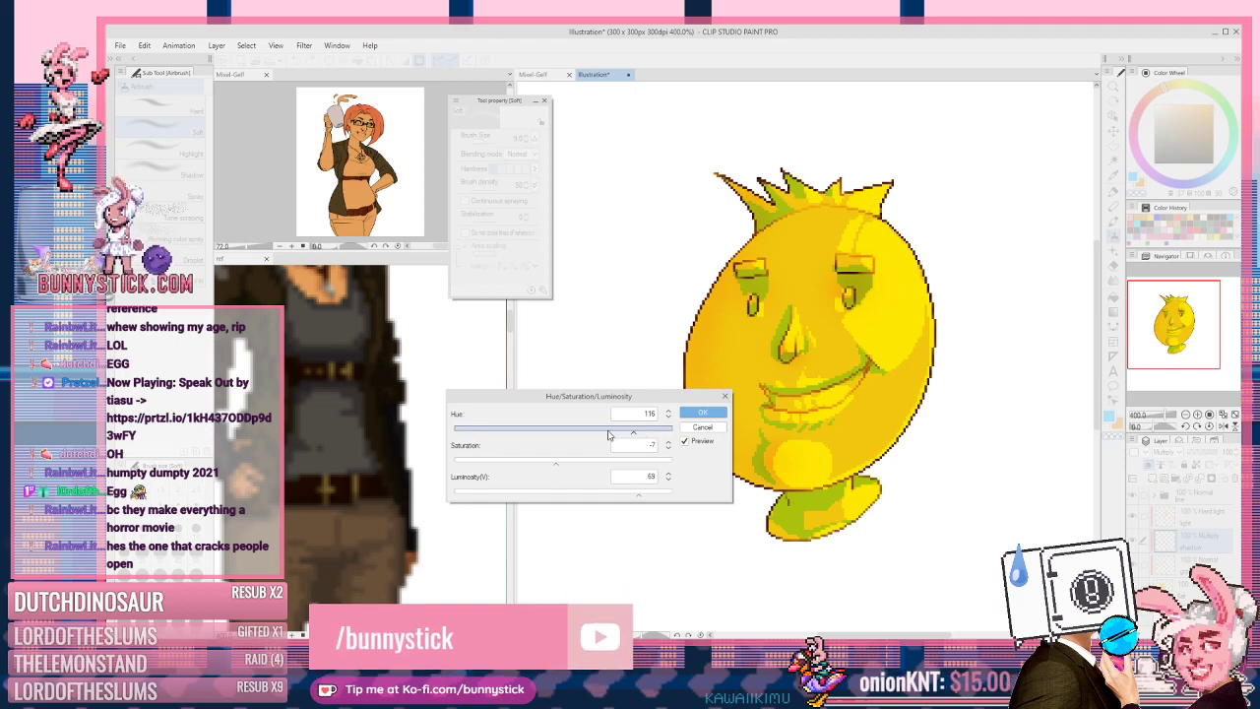
pyautogui.moveTo(532, 461); pyautogui.dragTo(503, 463)
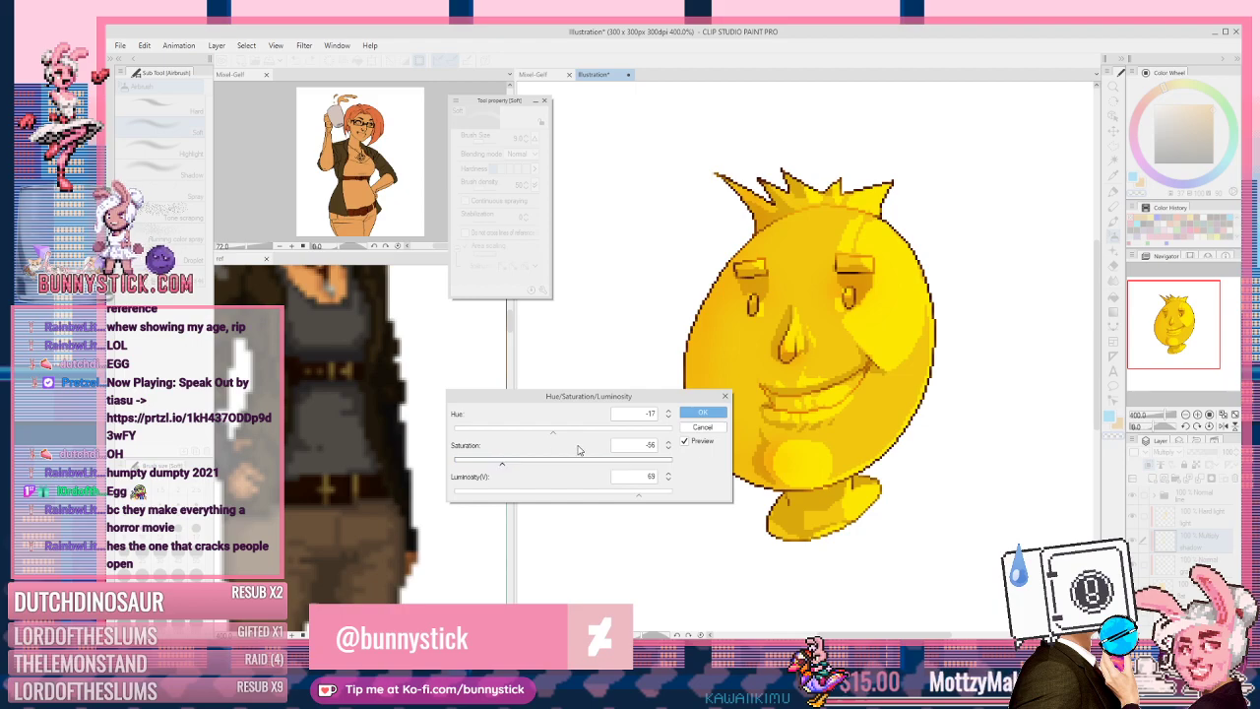
pyautogui.click(699, 413)
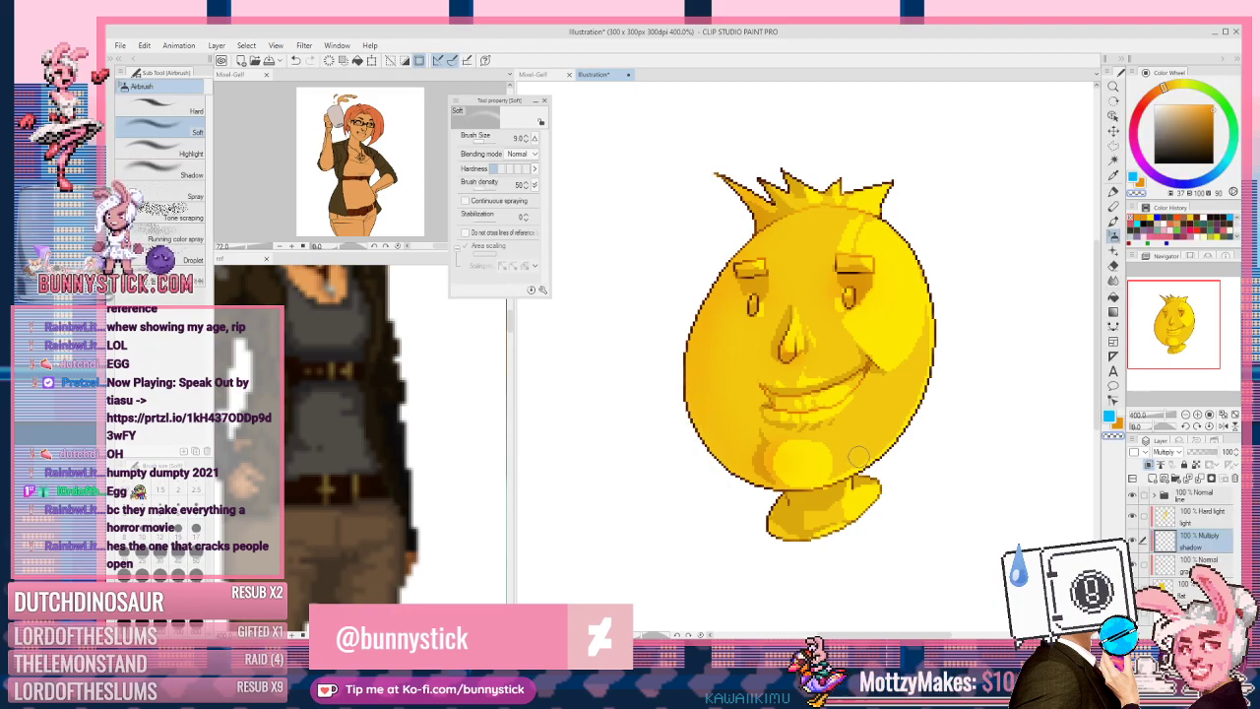
# Step: Eyedrop the face's saturated yellow using Obtain display color instead of the current layer
pyautogui.scroll(1, 889, 290)
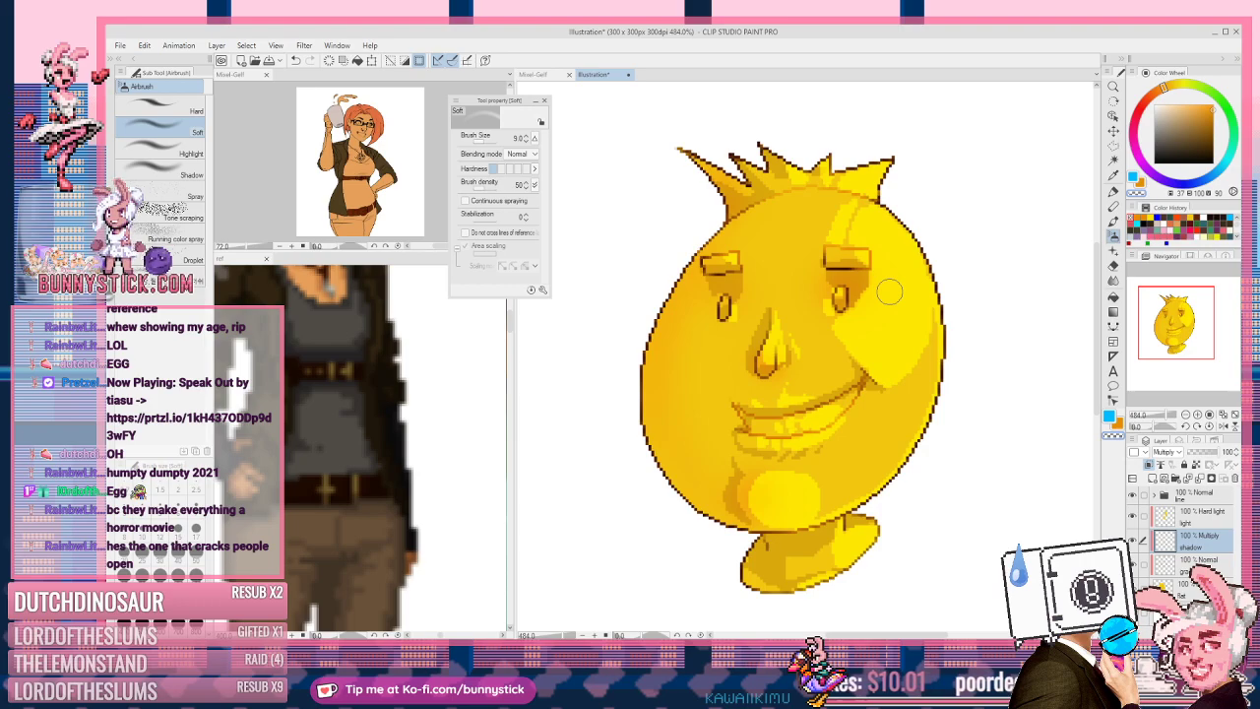
pyautogui.press('p')
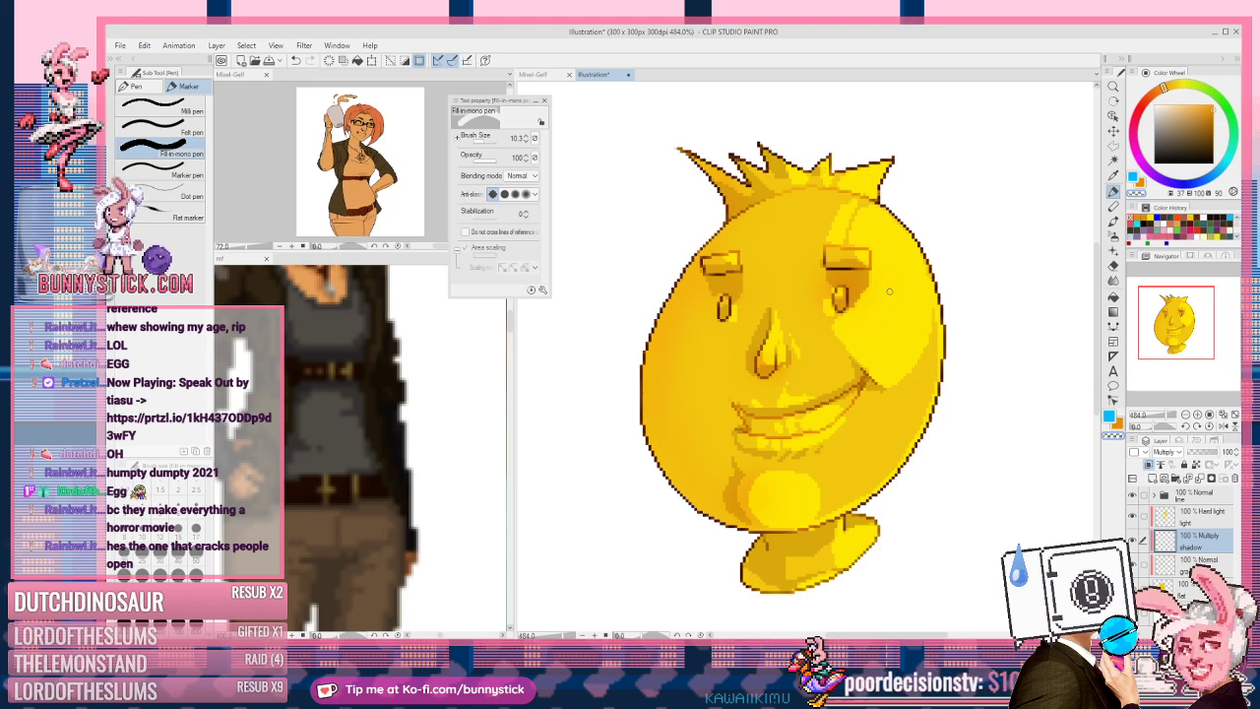
pyautogui.press('i')
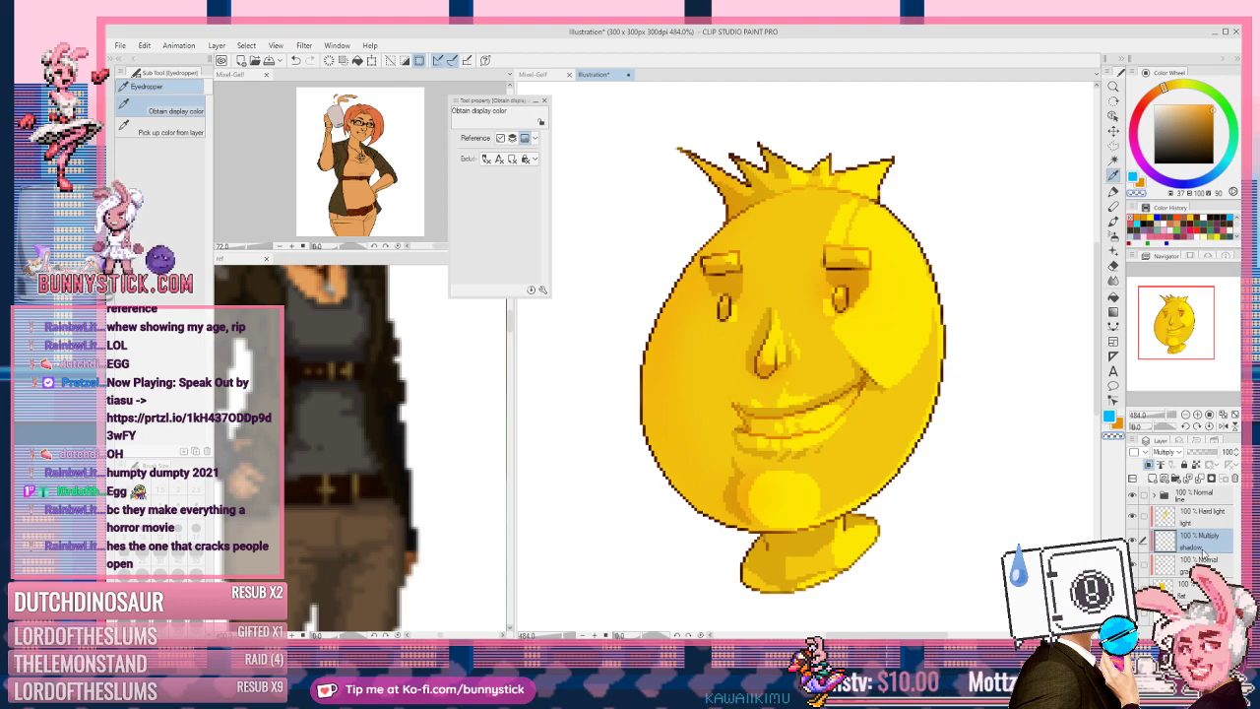
pyautogui.click(168, 131)
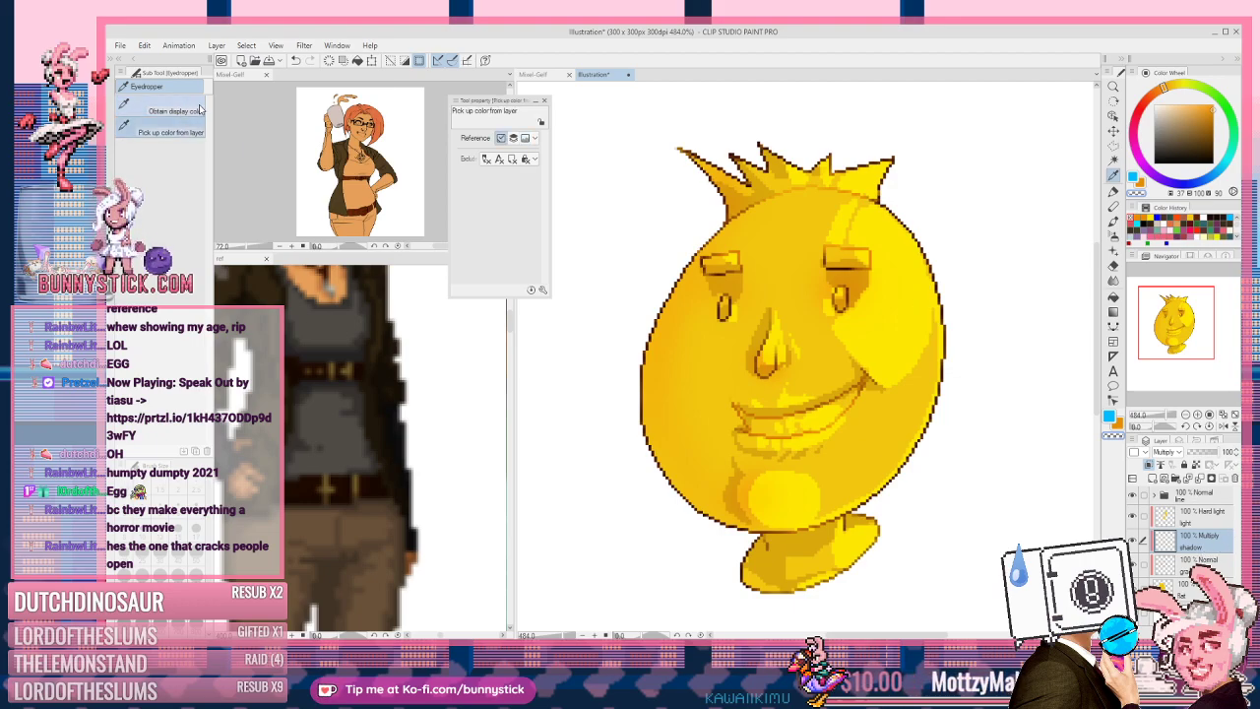
pyautogui.click(864, 268)
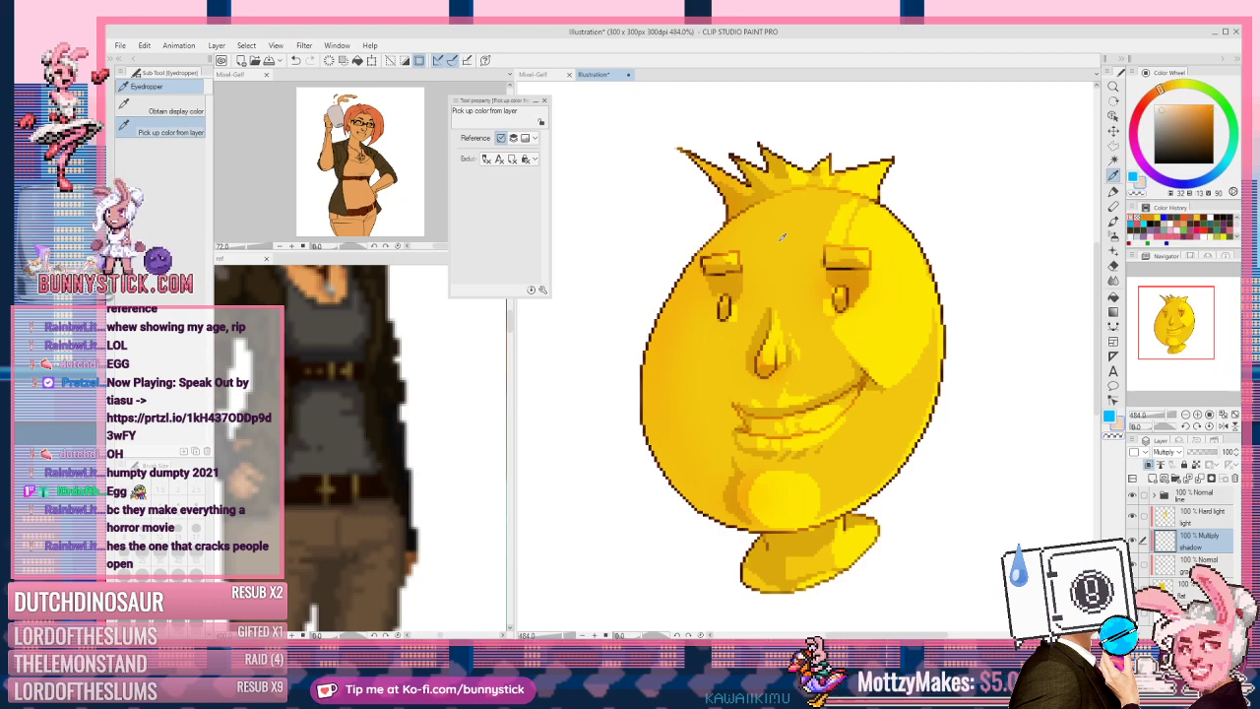
pyautogui.click(184, 102)
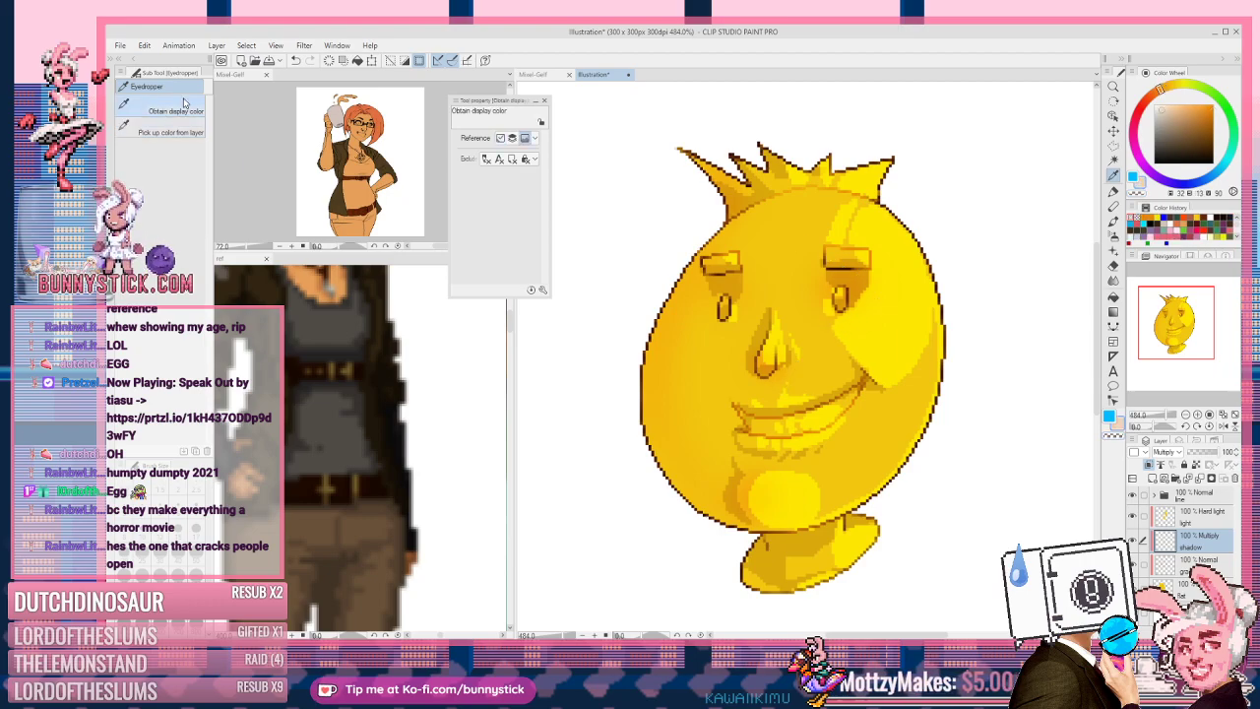
pyautogui.click(866, 278)
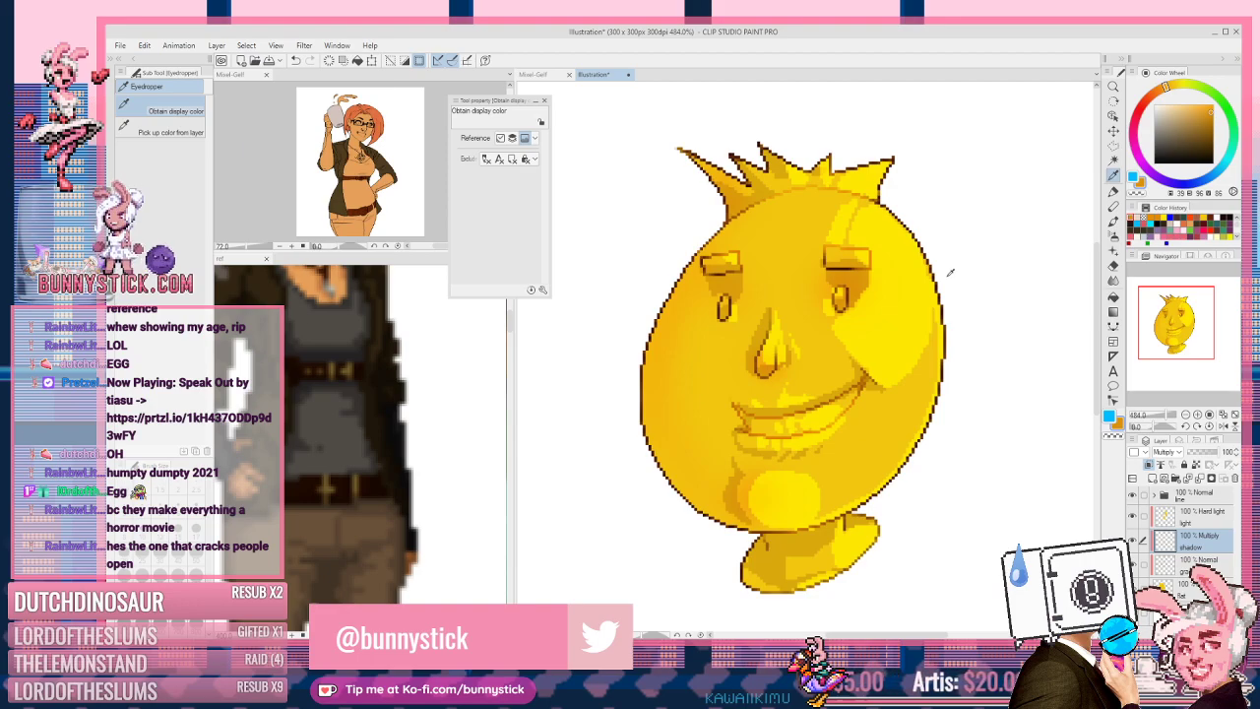
# Step: Clear the selection around the page with Ctrl+D
pyautogui.scroll(-5, 761, 368)
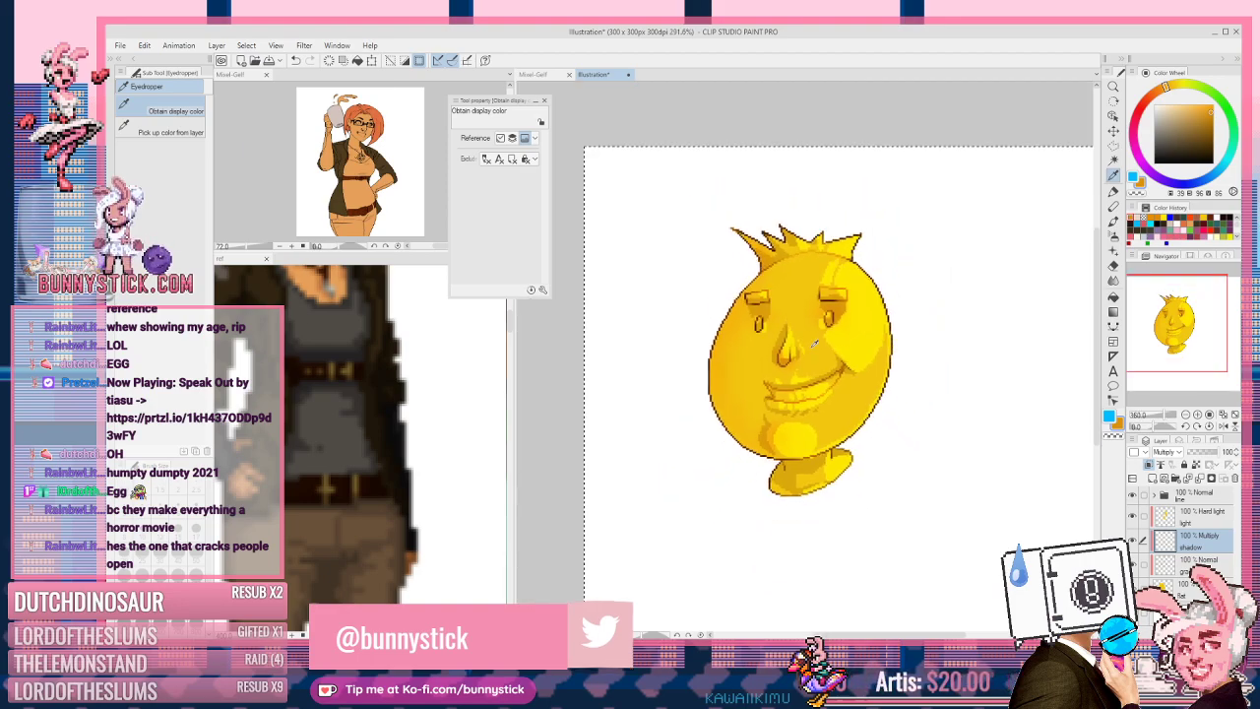
pyautogui.hotkey('ctrl', 'd')
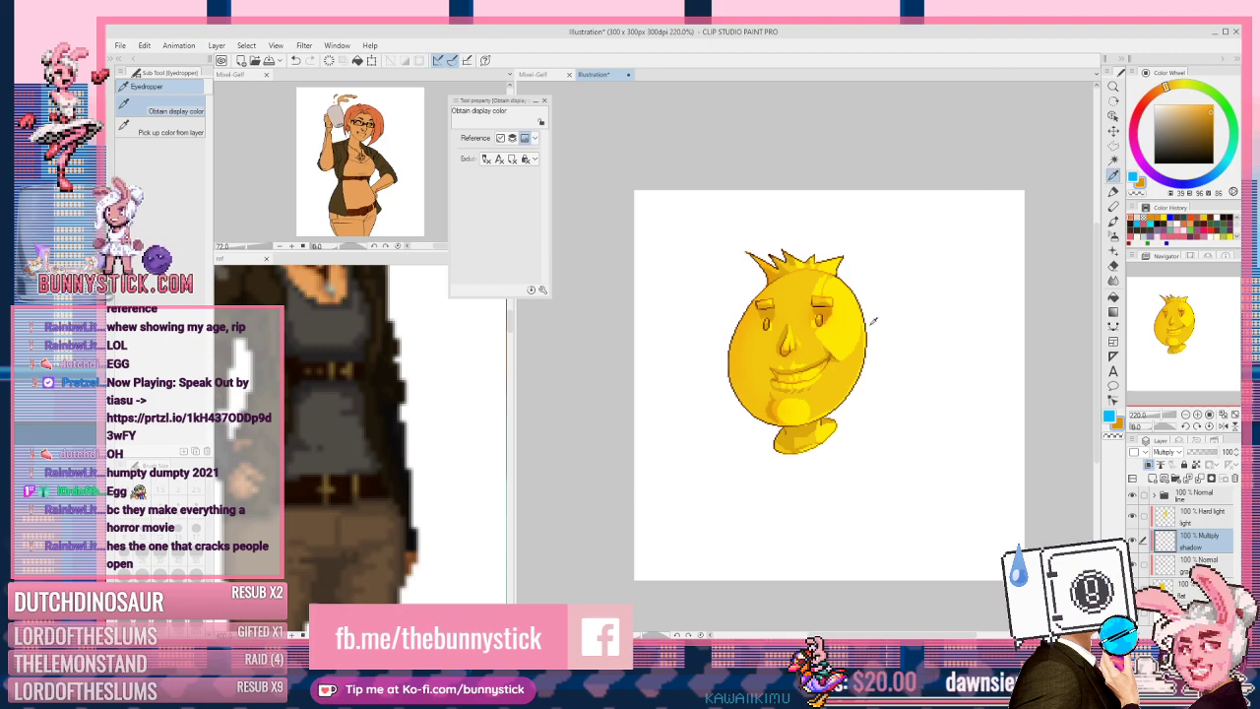
pyautogui.scroll(3, 864, 315)
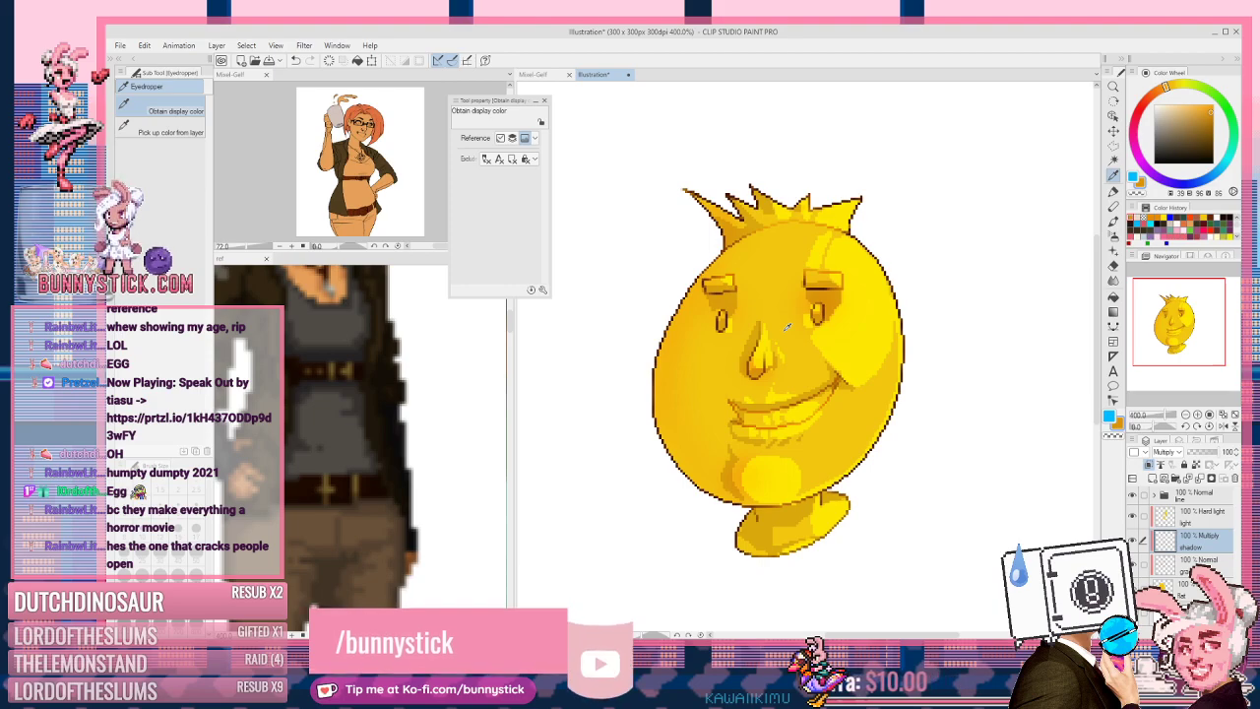
pyautogui.scroll(-2, 883, 286)
pyautogui.scroll(1, 846, 379)
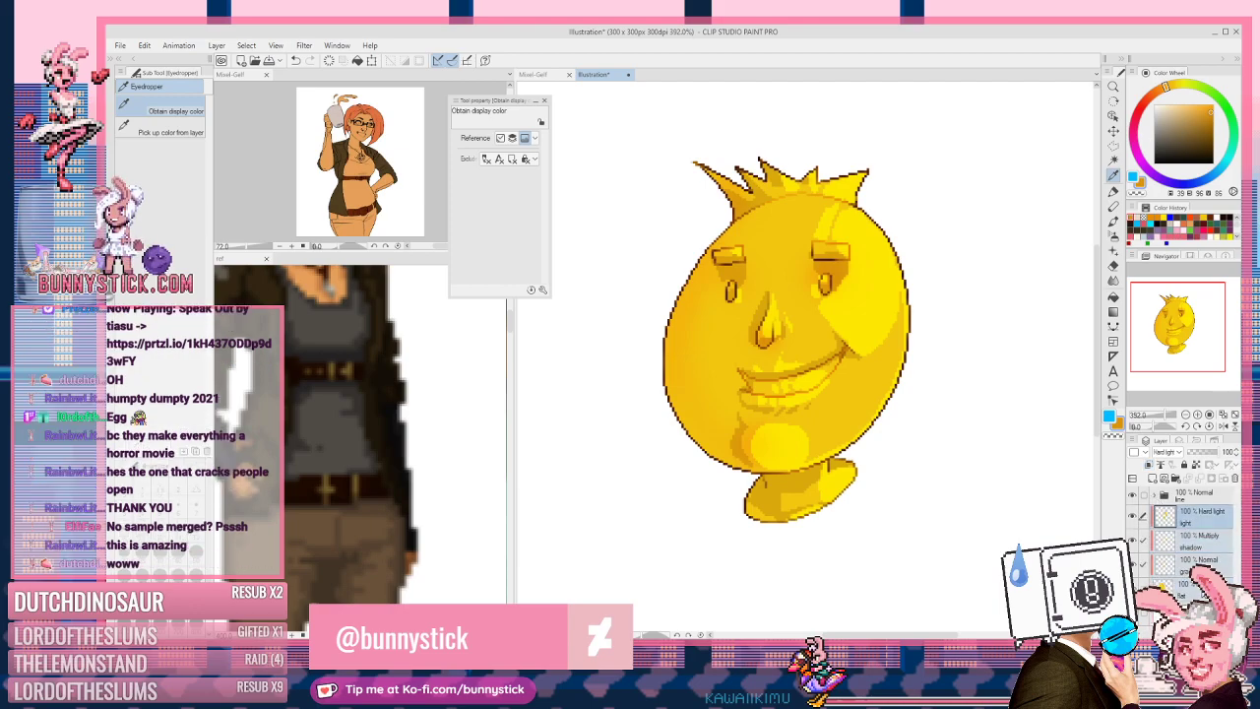
# Step: Group the line layer and Folder 1 into a new Folder 2
pyautogui.rightClick(1205, 560)
pyautogui.click(1182, 341)
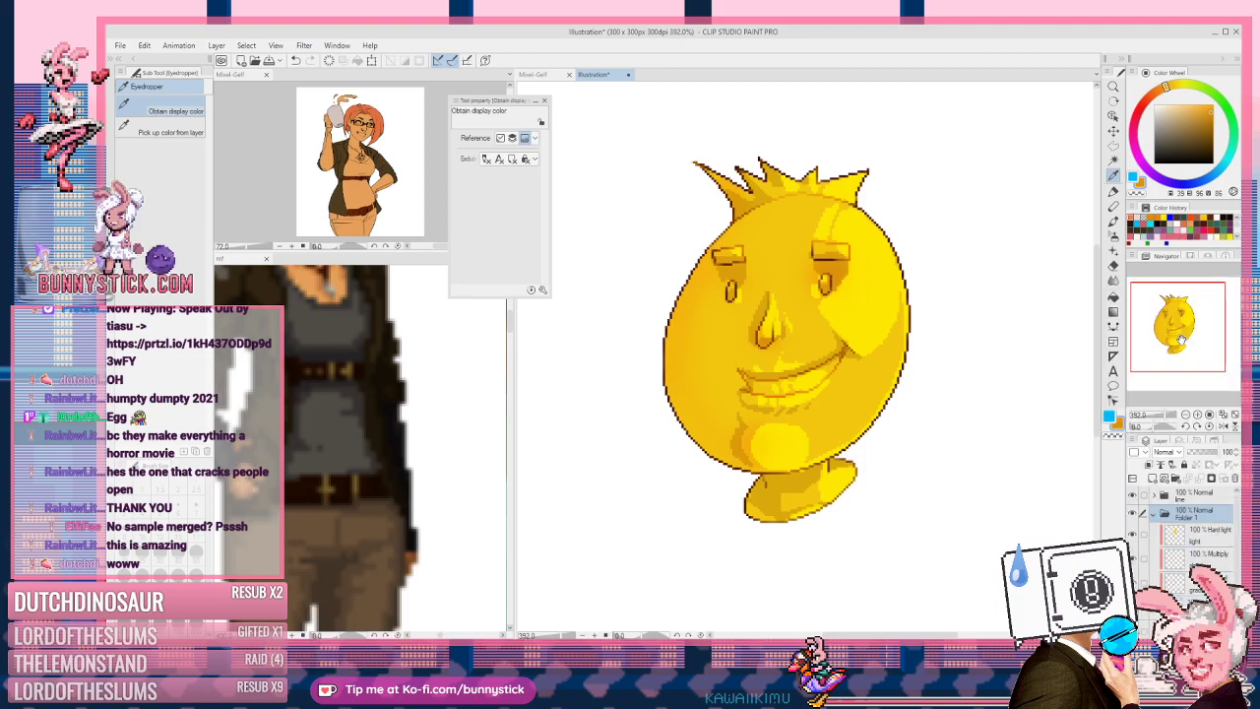
pyautogui.click(1156, 515)
pyautogui.click(1132, 514)
pyautogui.click(1133, 514)
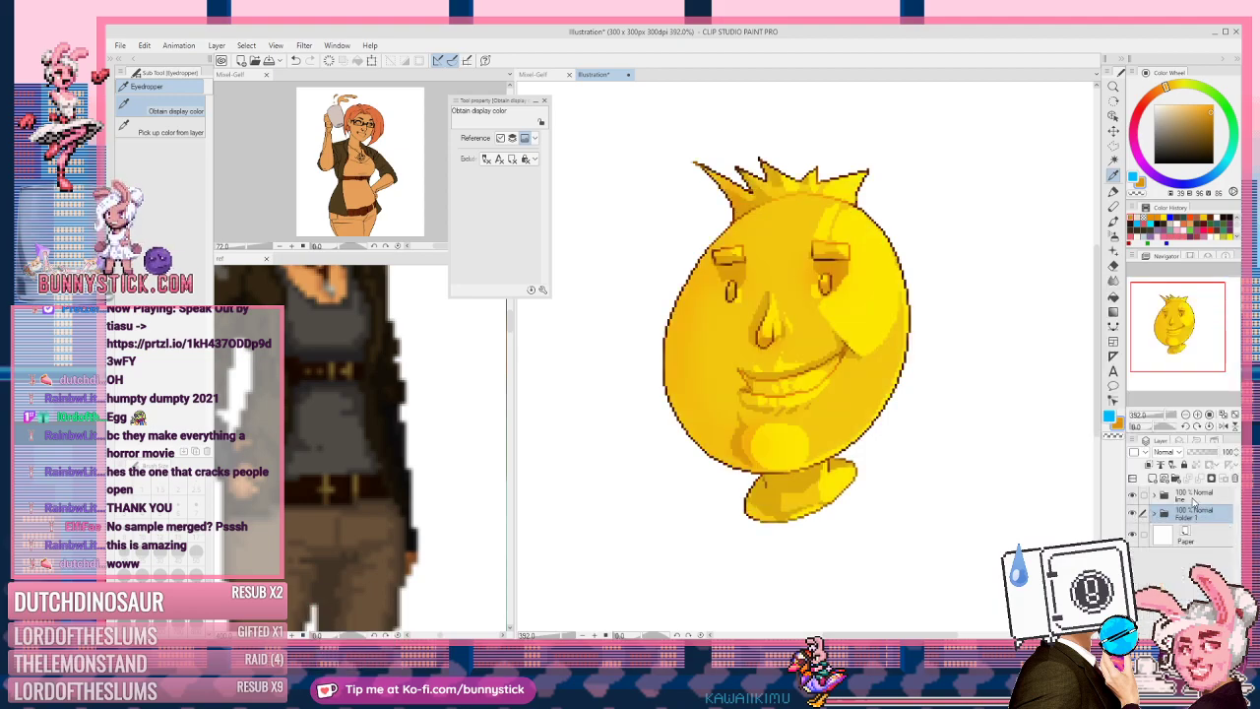
pyautogui.click(1193, 497)
pyautogui.rightClick(1192, 515)
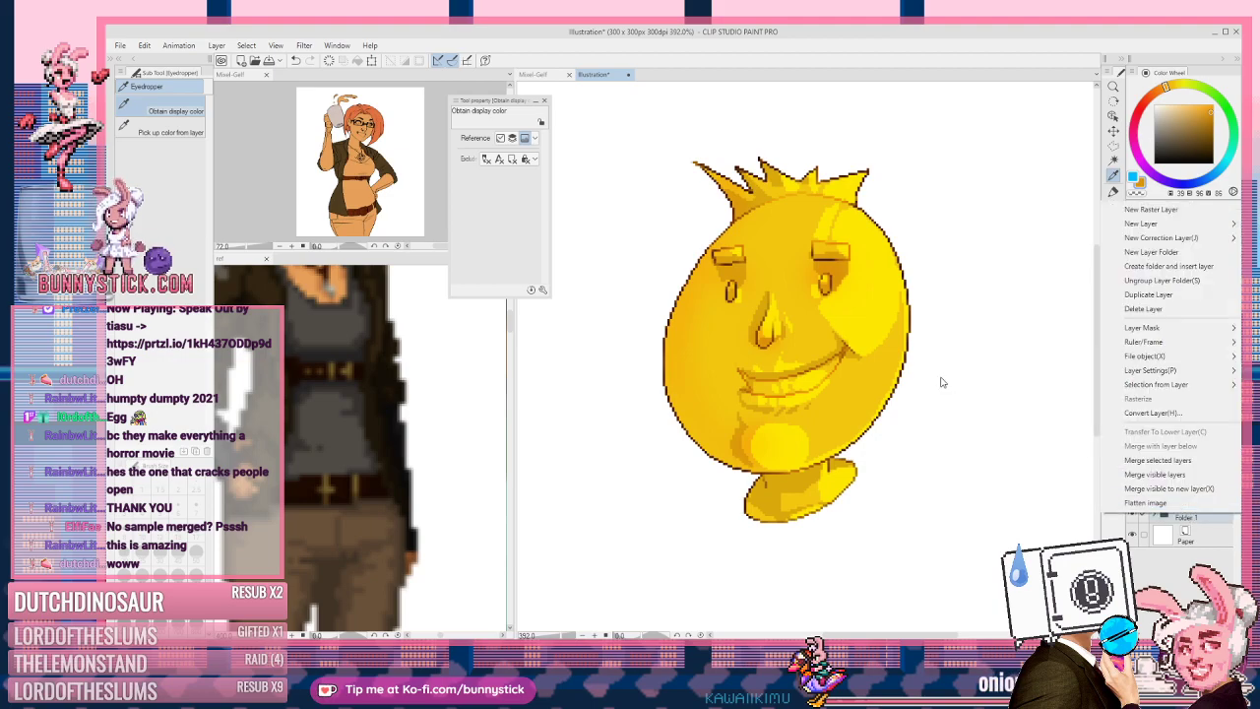
pyautogui.click(1174, 269)
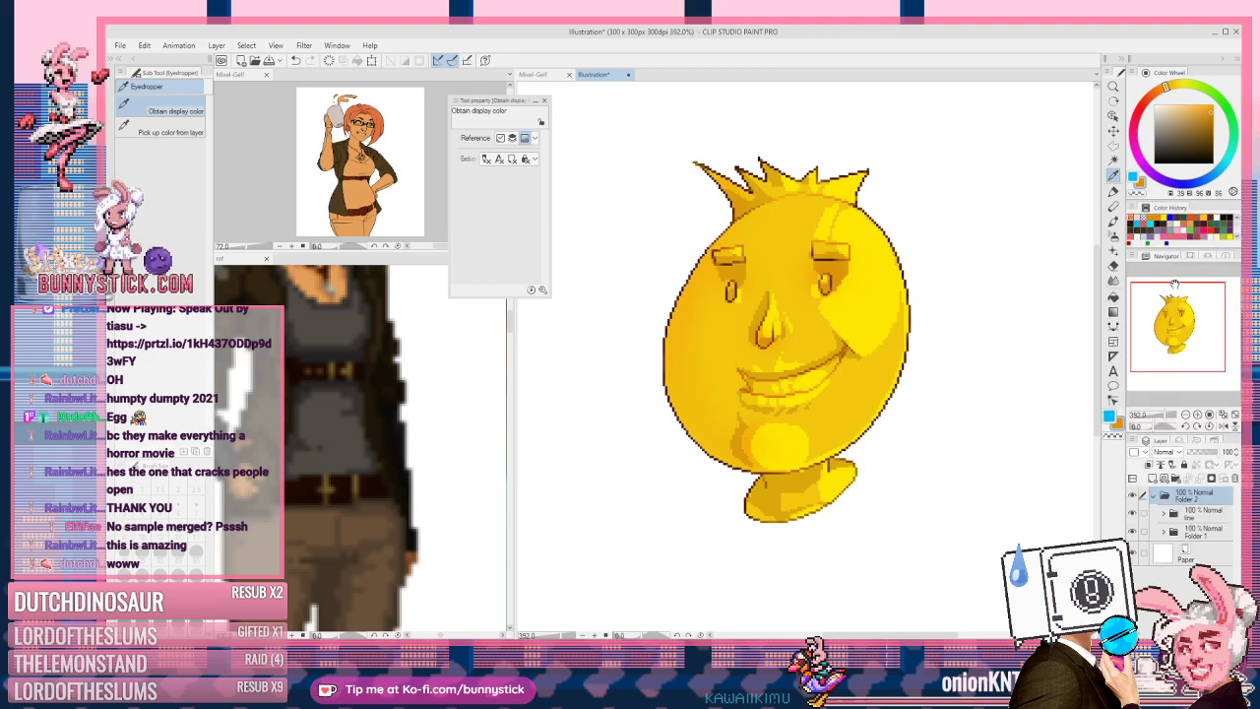
pyautogui.click(1166, 497)
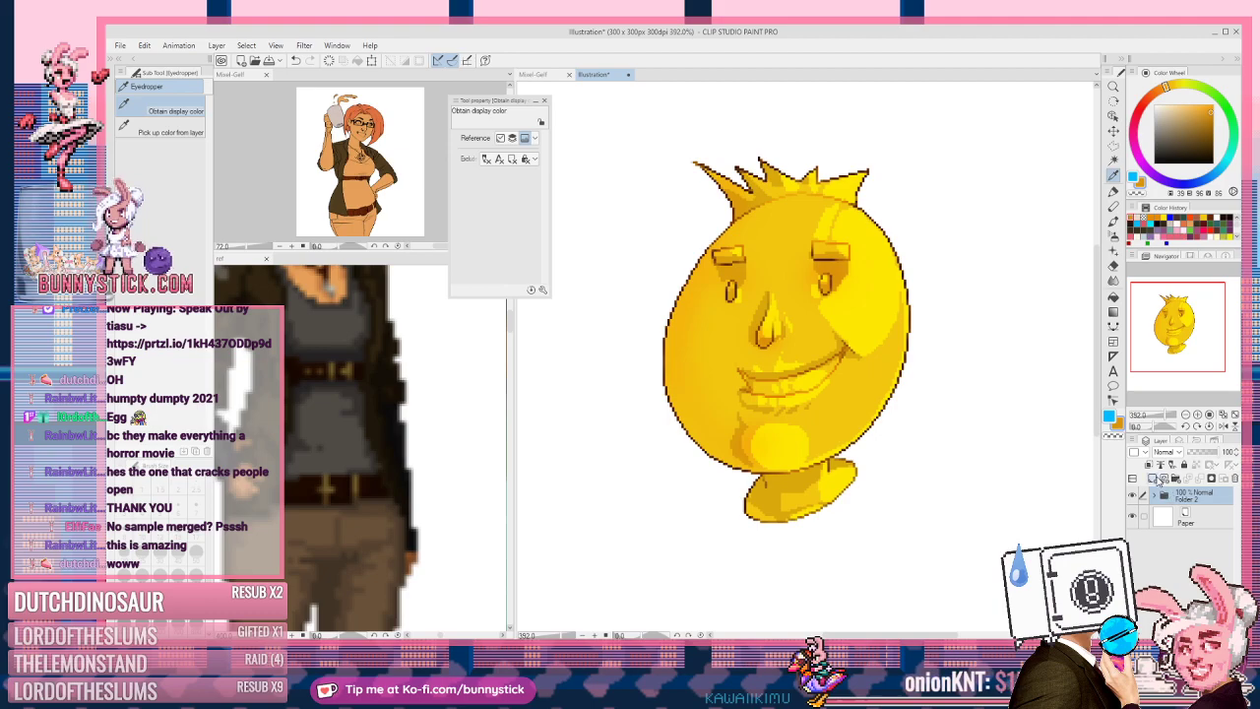
# Step: Add Layer 2 in Soft light and drag a foreground-to-transparent gradient across the egg
pyautogui.click(1148, 463)
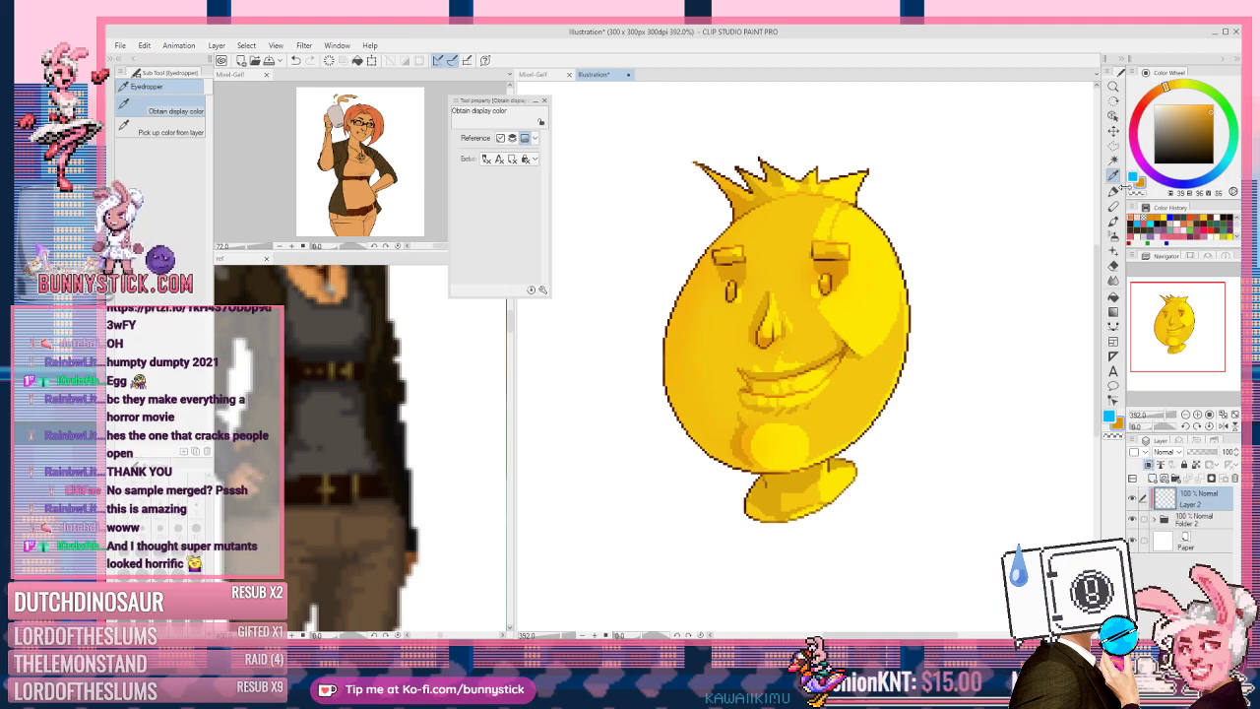
pyautogui.click(1167, 451)
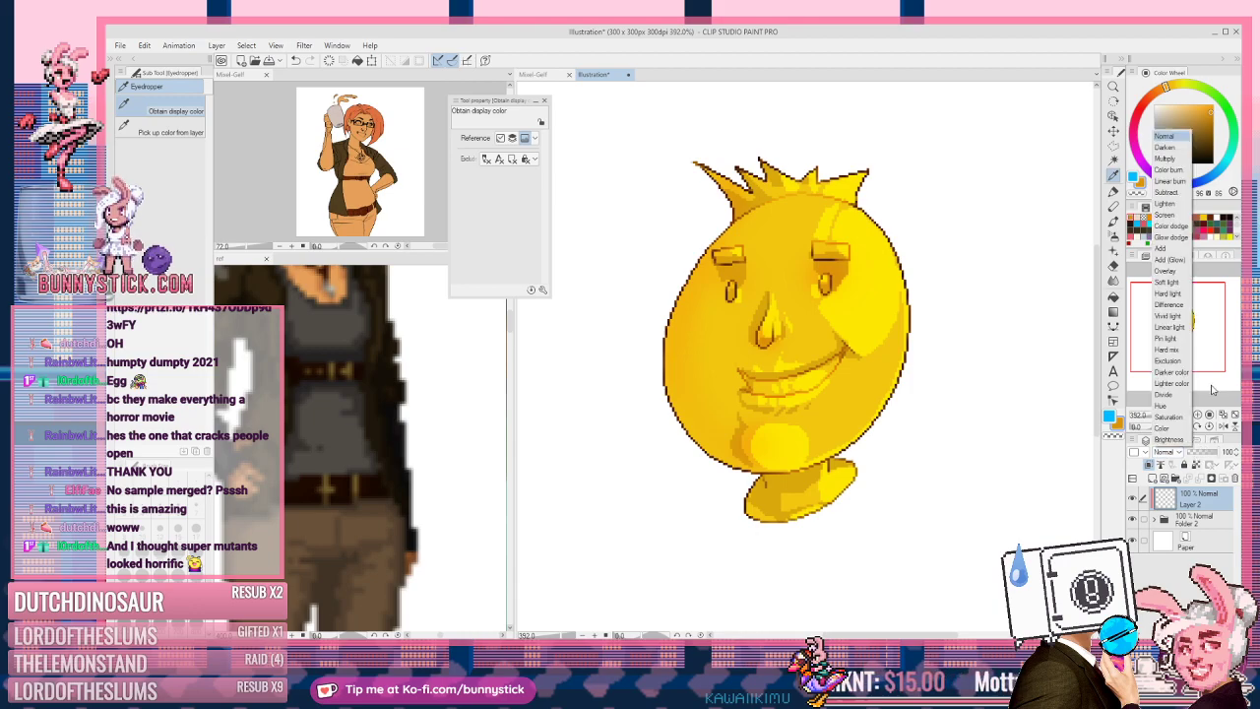
pyautogui.click(1172, 283)
pyautogui.press('g')
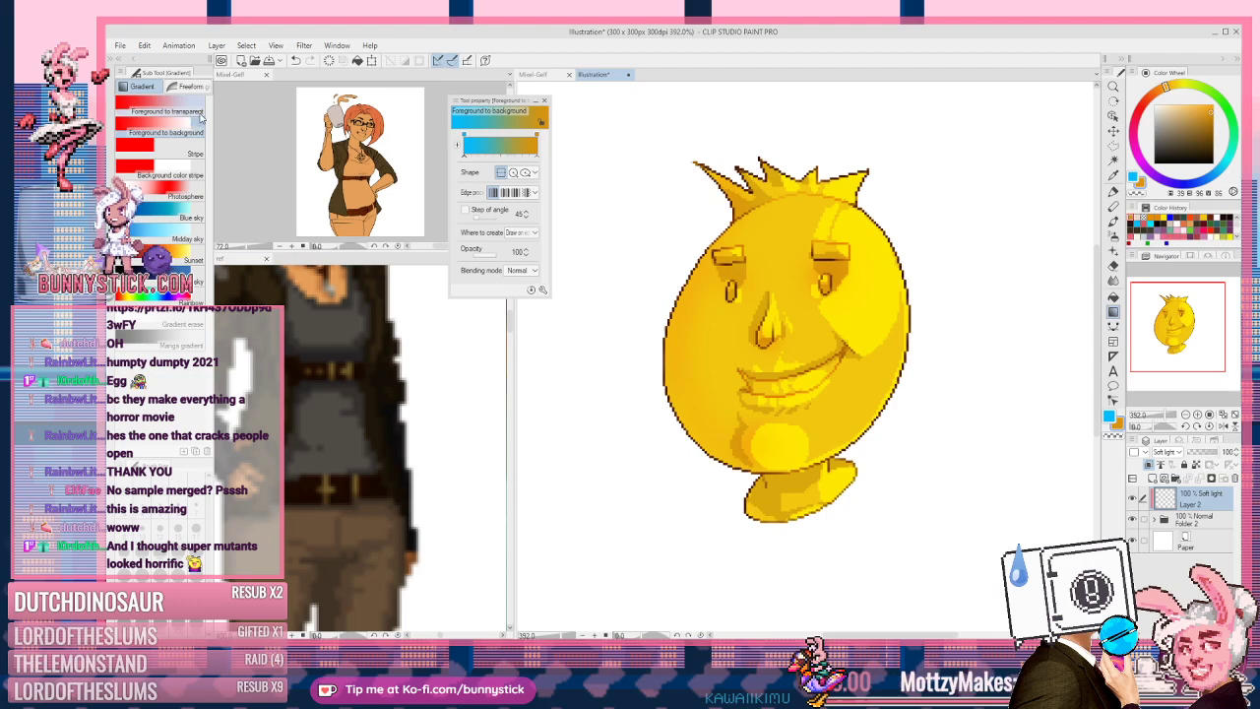
pyautogui.click(163, 112)
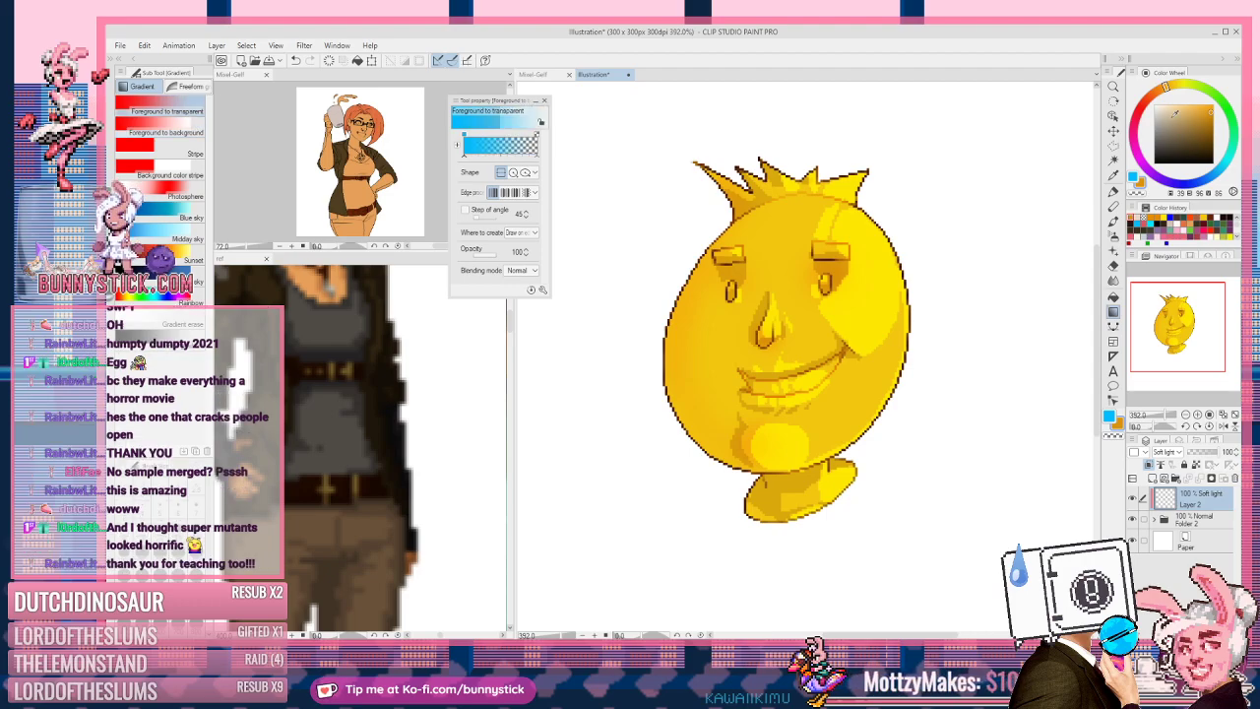
pyautogui.moveTo(763, 439); pyautogui.dragTo(935, 151)
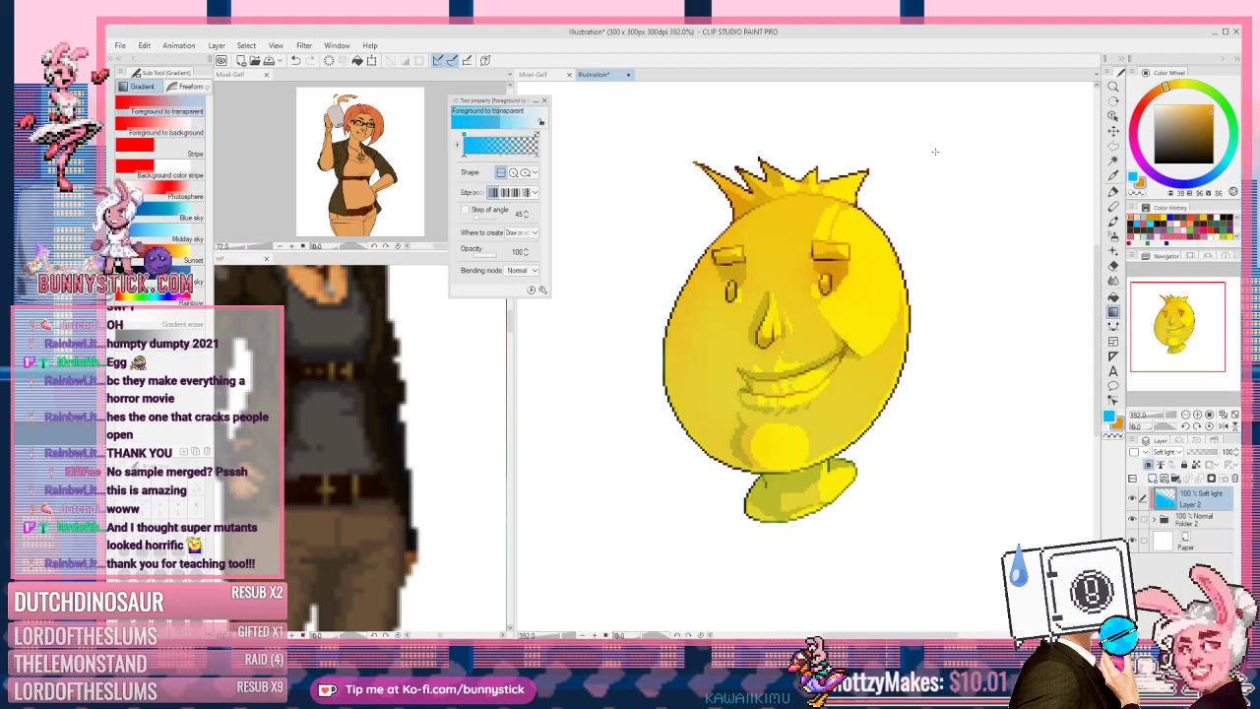
pyautogui.moveTo(903, 183); pyautogui.dragTo(650, 610)
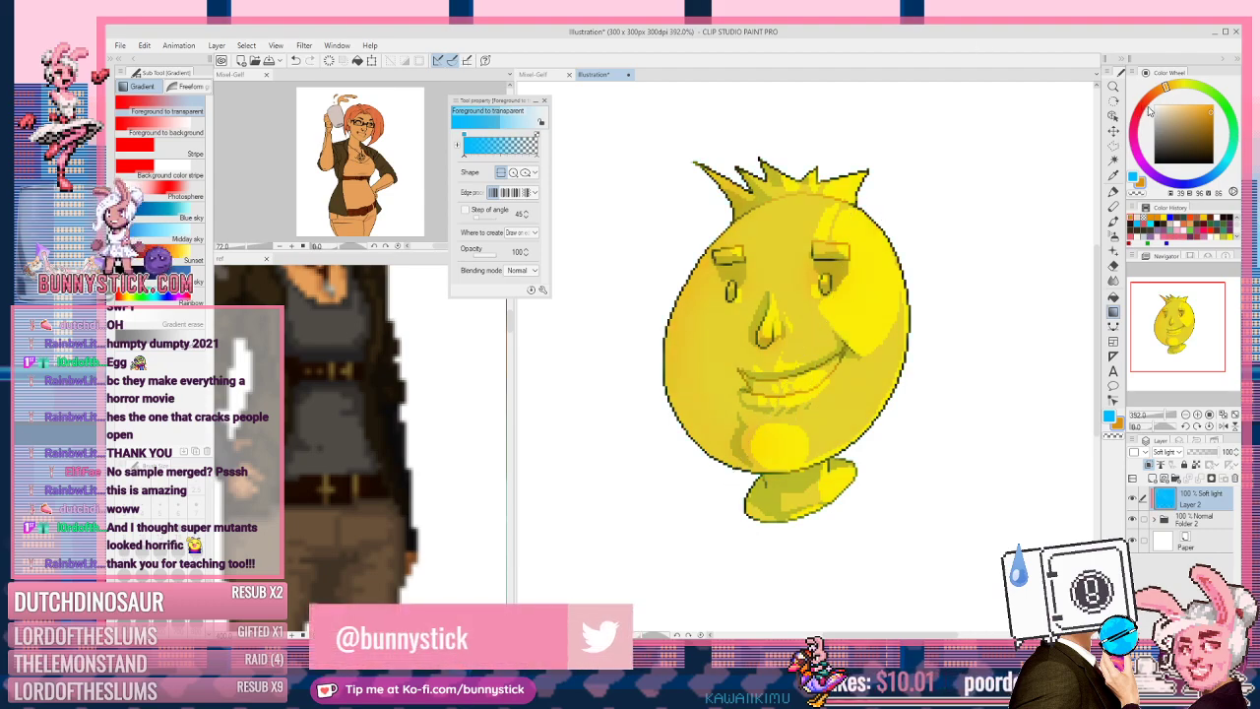
# Step: Change the drawing colour to deep teal and redraw the gradient diagonally across the egg
pyautogui.click(1224, 137)
pyautogui.moveTo(1224, 138)
pyautogui.mouseDown()
pyautogui.moveTo(1237, 129)
pyautogui.moveTo(1233, 160)
pyautogui.mouseUp()
pyautogui.moveTo(1161, 144)
pyautogui.mouseDown()
pyautogui.moveTo(1194, 149)
pyautogui.moveTo(1210, 123)
pyautogui.mouseUp()
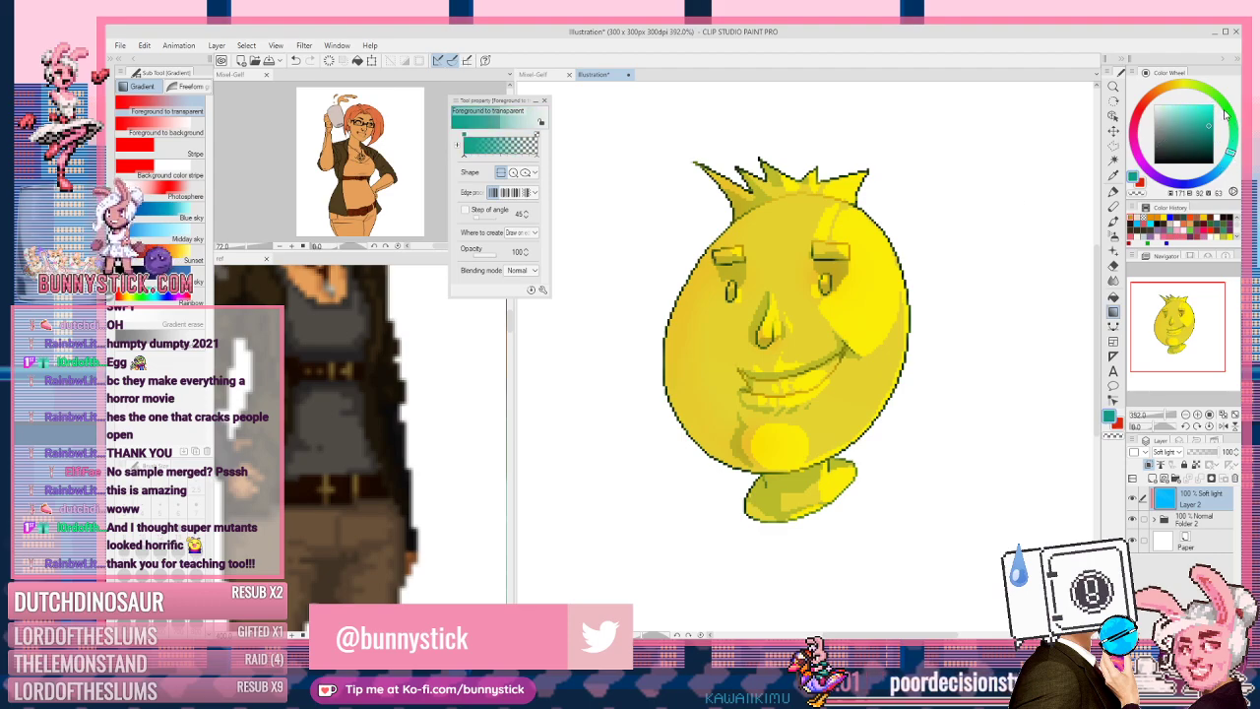
pyautogui.moveTo(951, 161); pyautogui.dragTo(710, 433)
pyautogui.moveTo(923, 203); pyautogui.dragTo(635, 495)
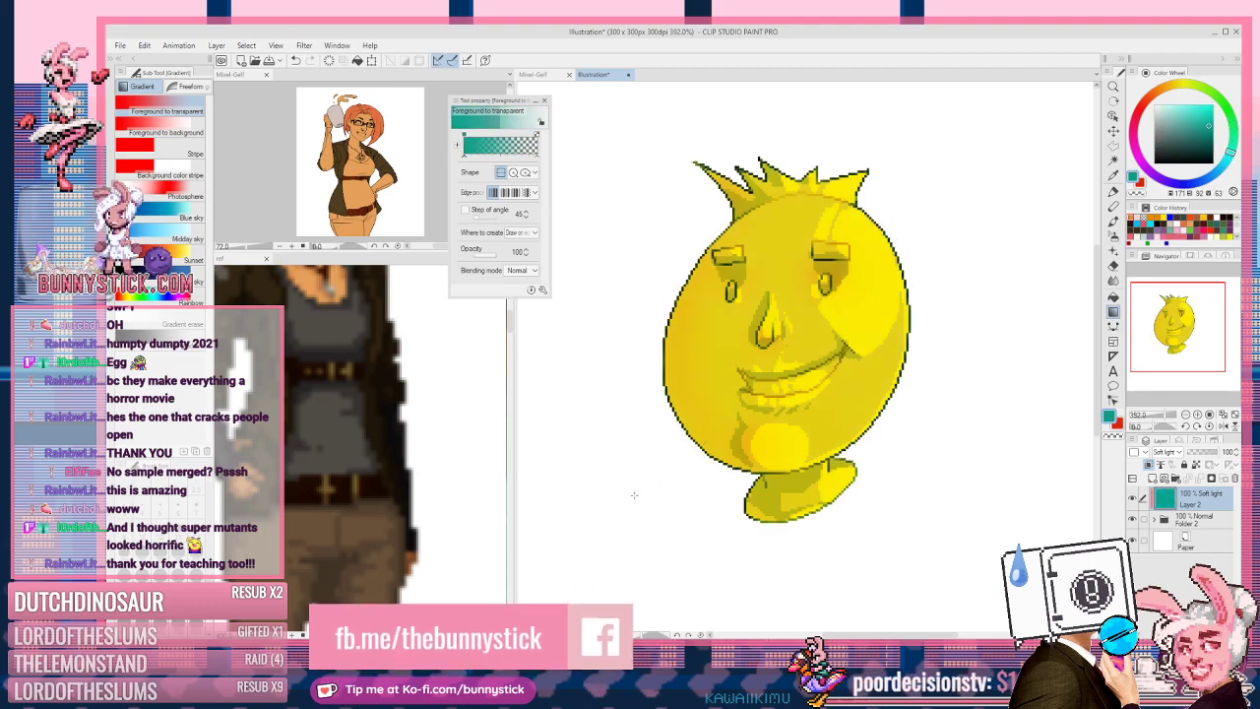
pyautogui.moveTo(640, 424); pyautogui.dragTo(1088, 128)
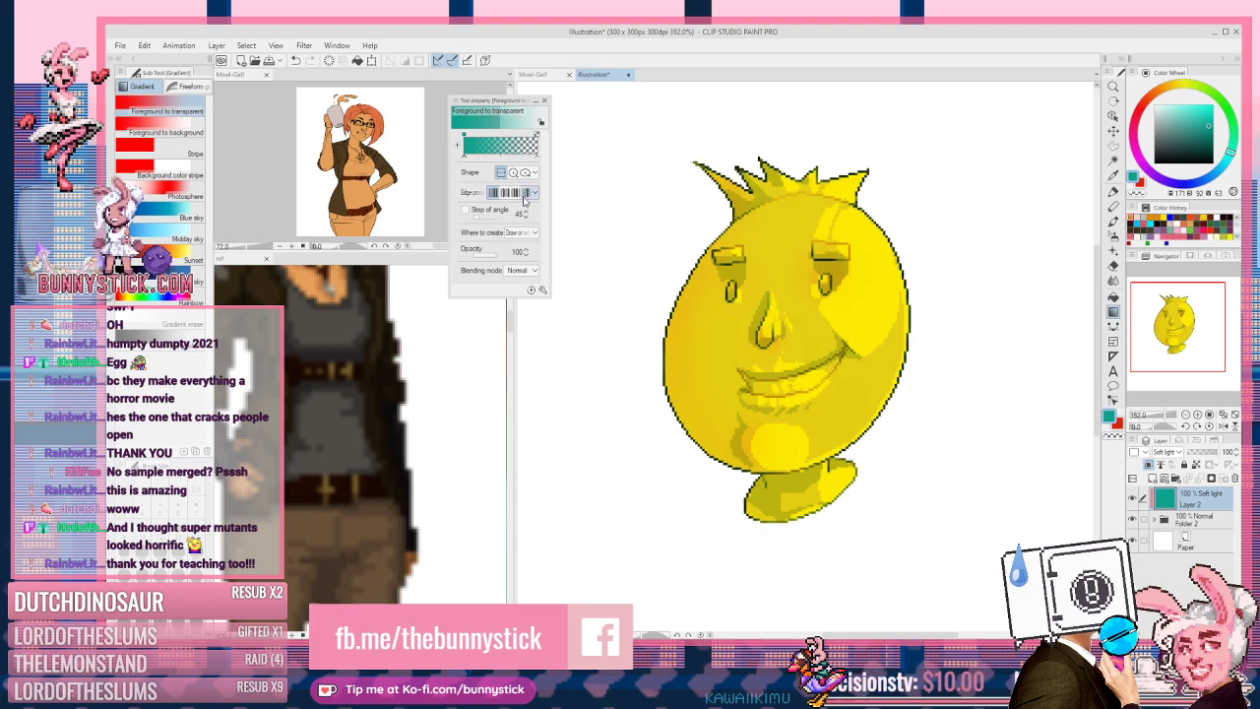
# Step: Redraw it as a teal-to-red foreground-to-background gradient, teal on top and red below
pyautogui.click(193, 130)
pyautogui.moveTo(754, 376); pyautogui.dragTo(997, 220)
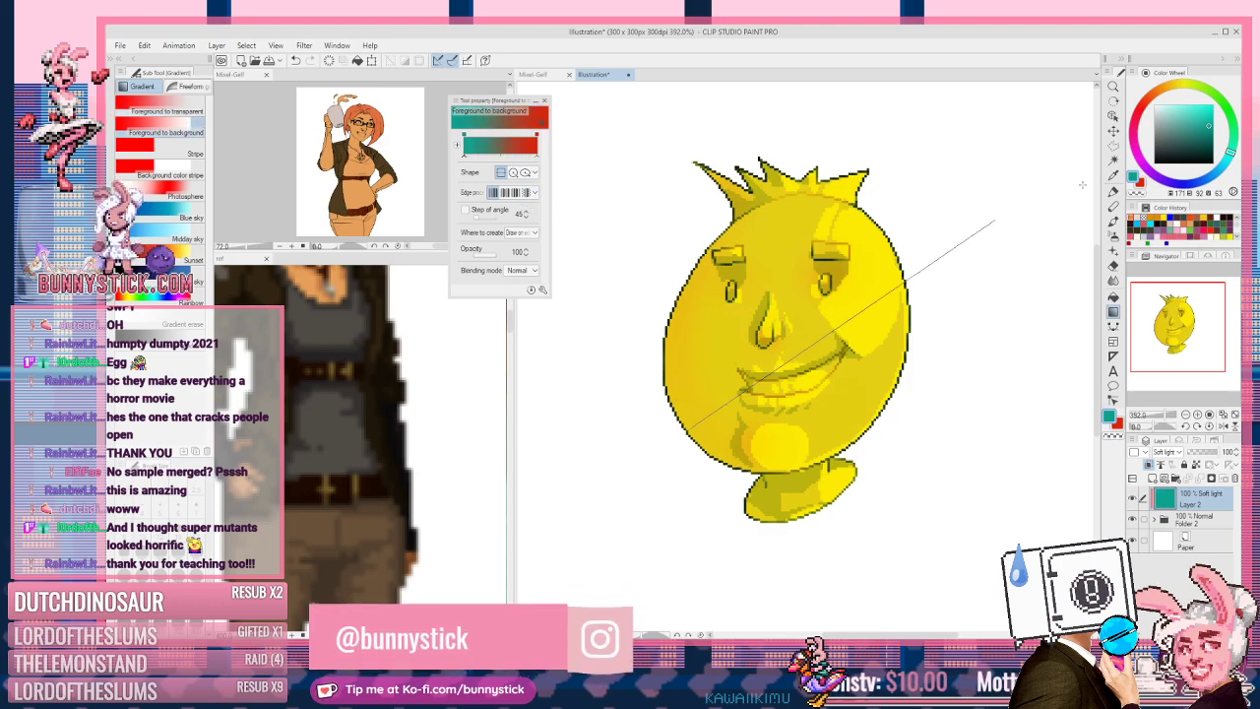
pyautogui.moveTo(849, 309); pyautogui.dragTo(790, 502)
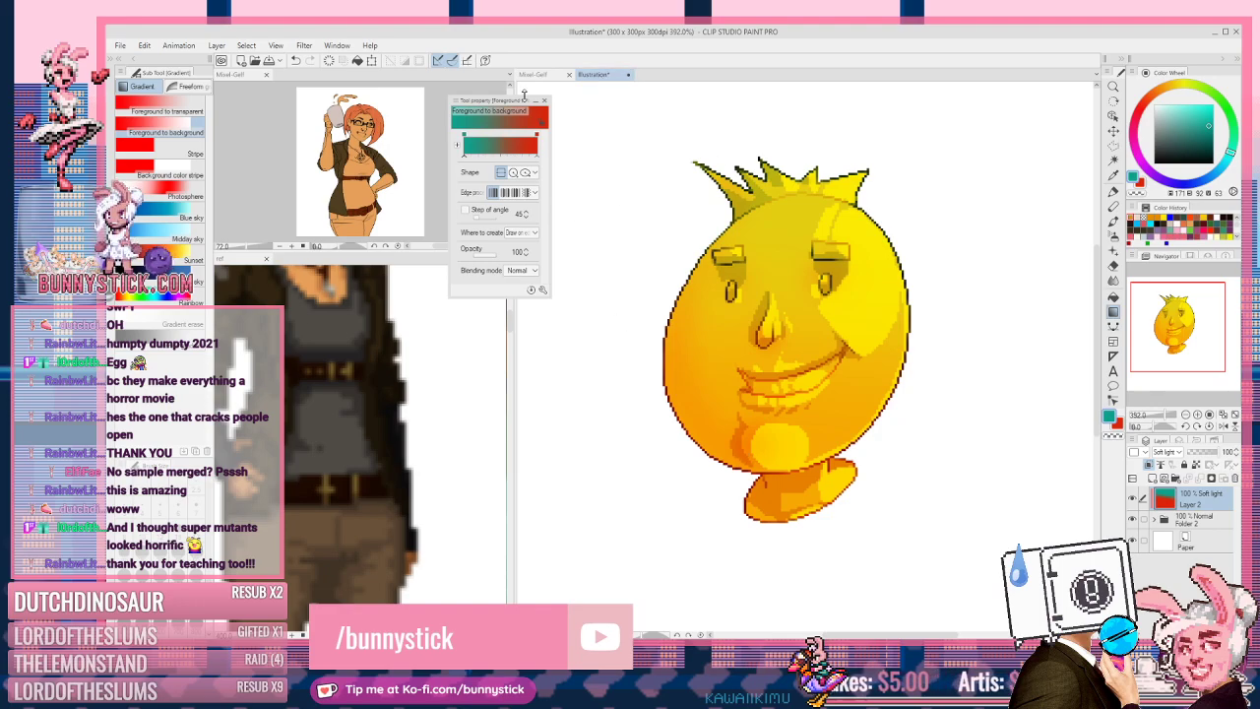
pyautogui.click(630, 76)
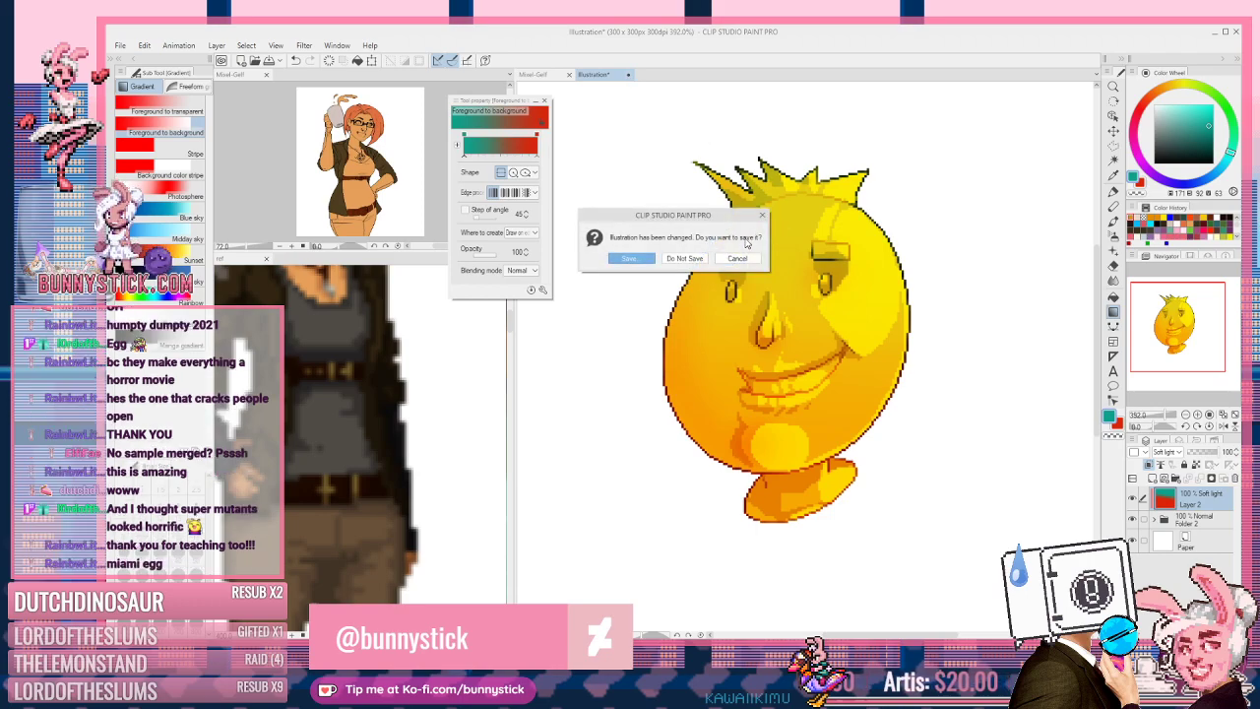
# Step: Keep the document open and set the Soft light gradient layer to 58% opacity
pyautogui.press('Escape')
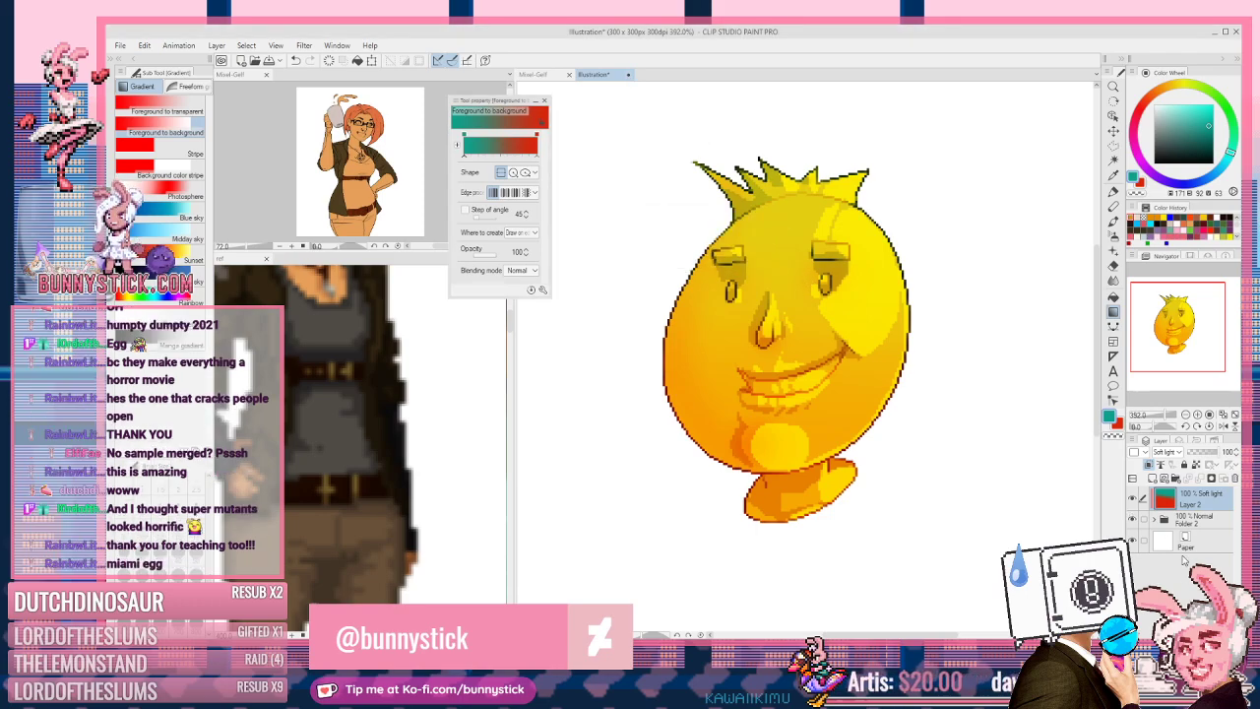
pyautogui.click(1175, 454)
pyautogui.click(1175, 454)
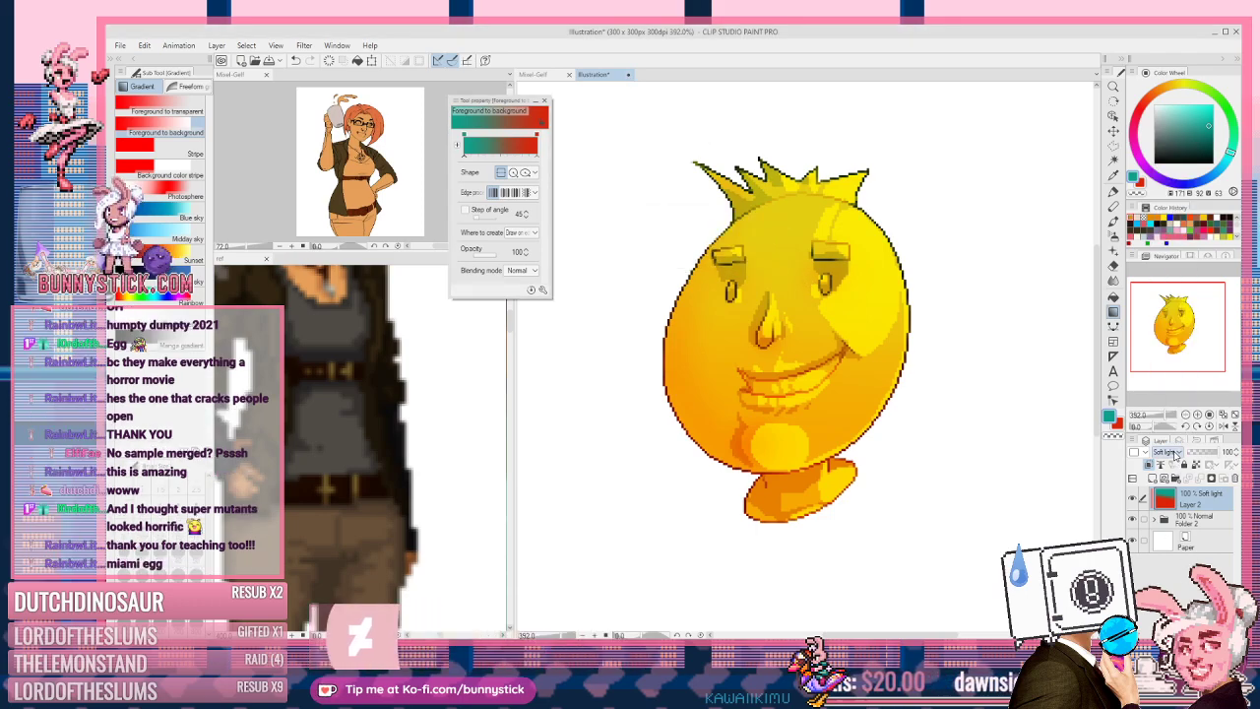
pyautogui.scroll(-3, 1175, 453)
pyautogui.scroll(5, 1174, 454)
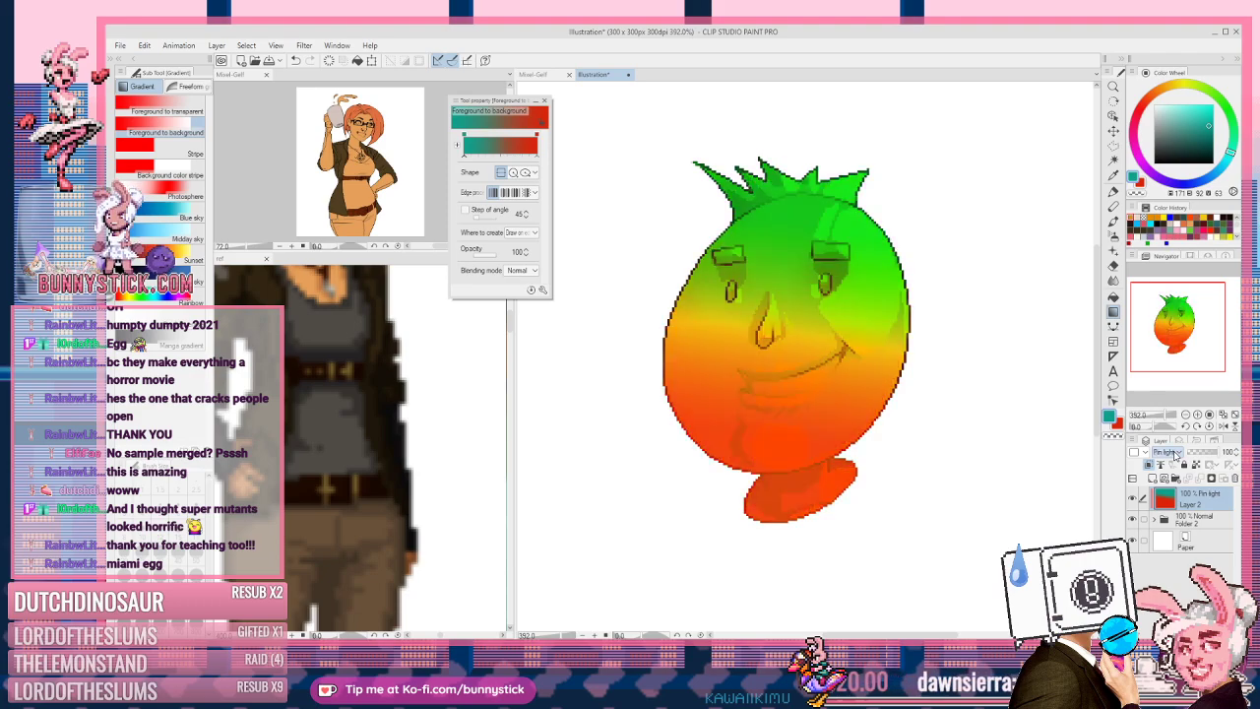
pyautogui.scroll(-6, 1175, 454)
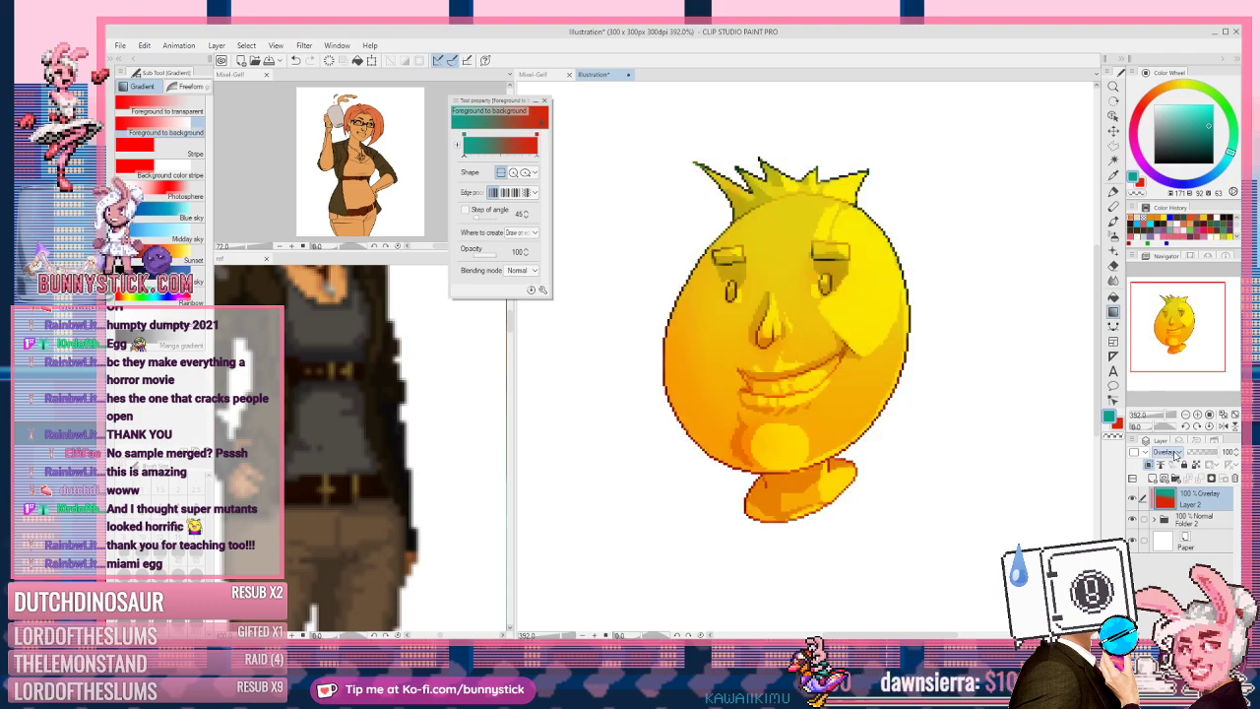
pyautogui.click(1207, 452)
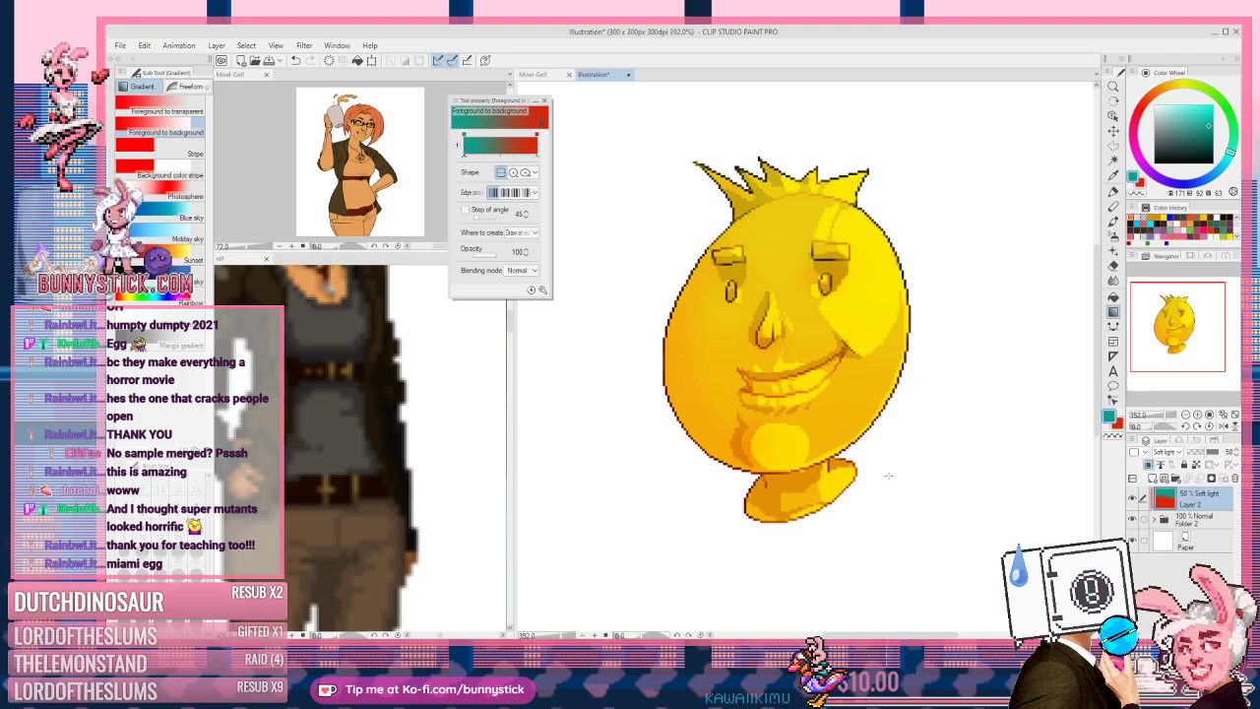
pyautogui.scroll(-2, 888, 476)
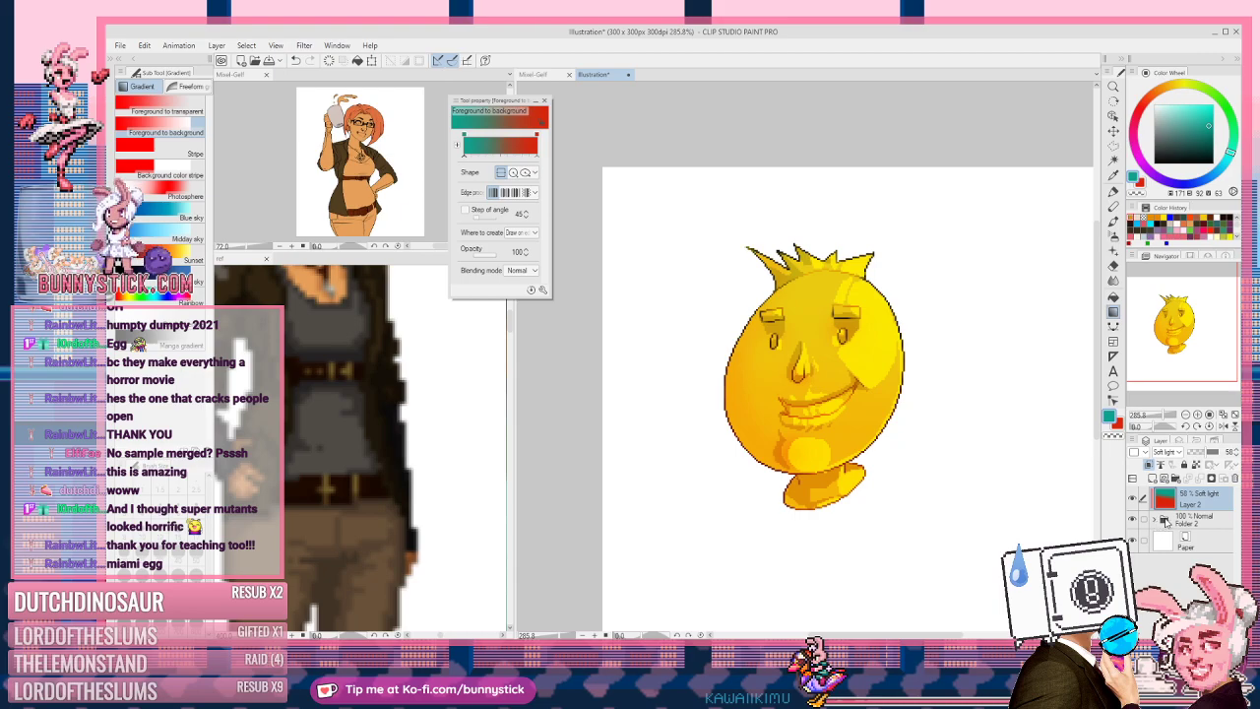
# Step: Crop the canvas to the egg's selection at 107 x 150 px and hide the Paper layer
pyautogui.keyDown('ctrl'); pyautogui.click(1165, 521); pyautogui.keyUp('ctrl')
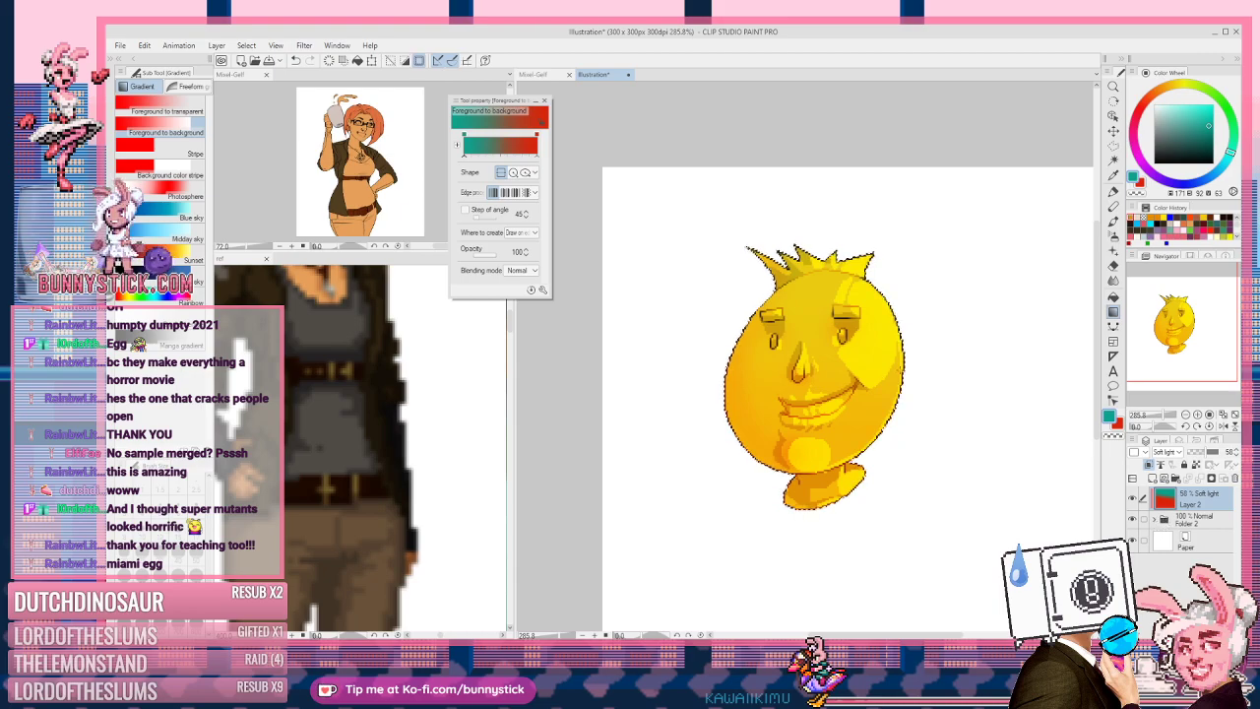
pyautogui.hotkey('ctrl', '+')
pyautogui.hotkey('ctrl', '+')
pyautogui.hotkey('ctrl', '+')
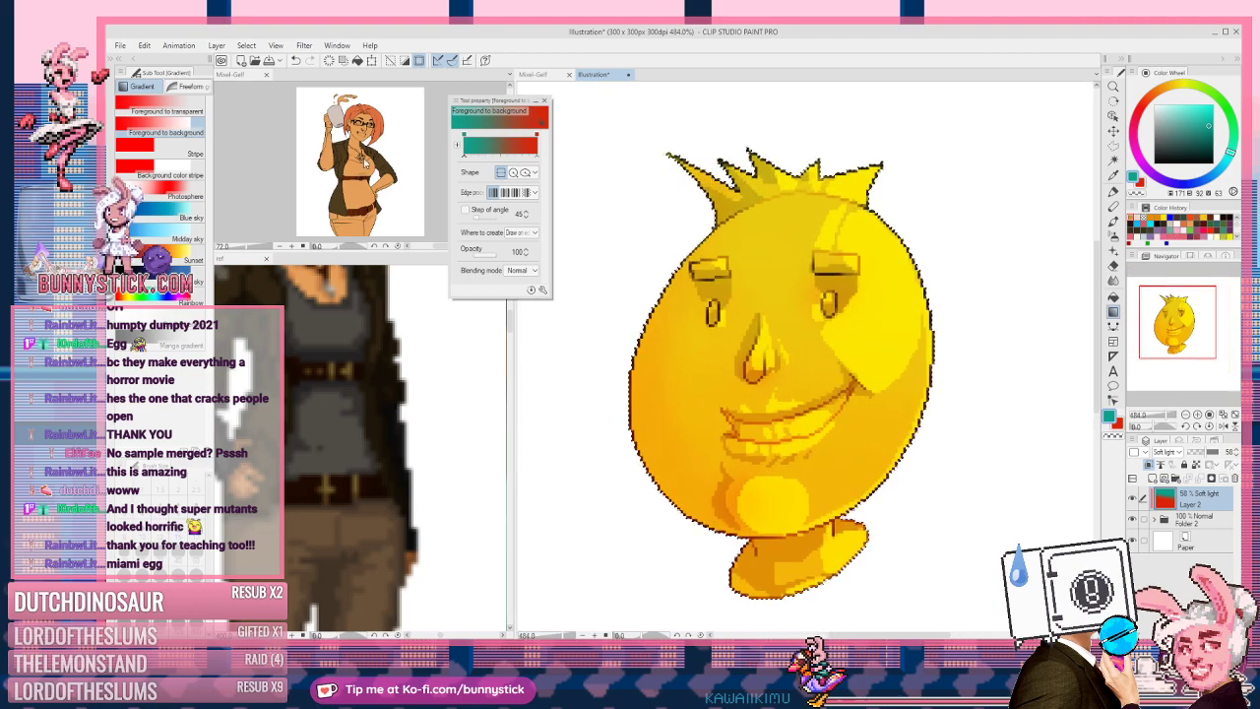
pyautogui.click(143, 45)
pyautogui.click(167, 382)
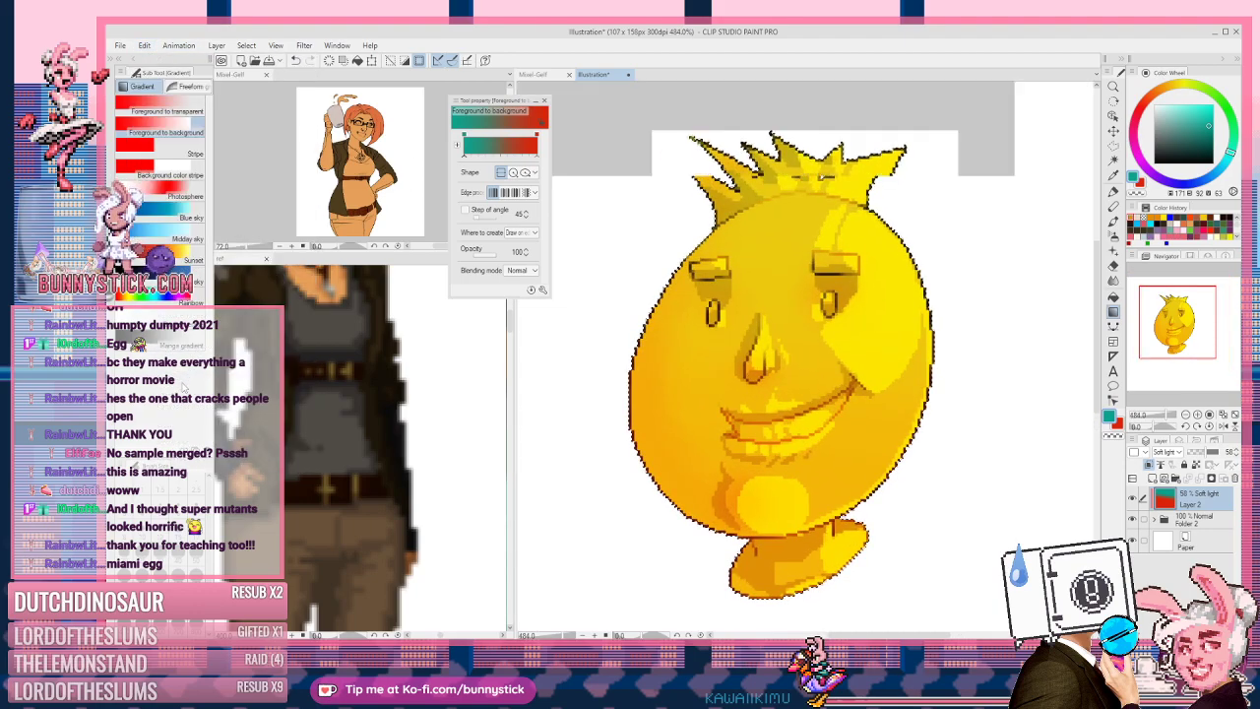
pyautogui.click(1132, 539)
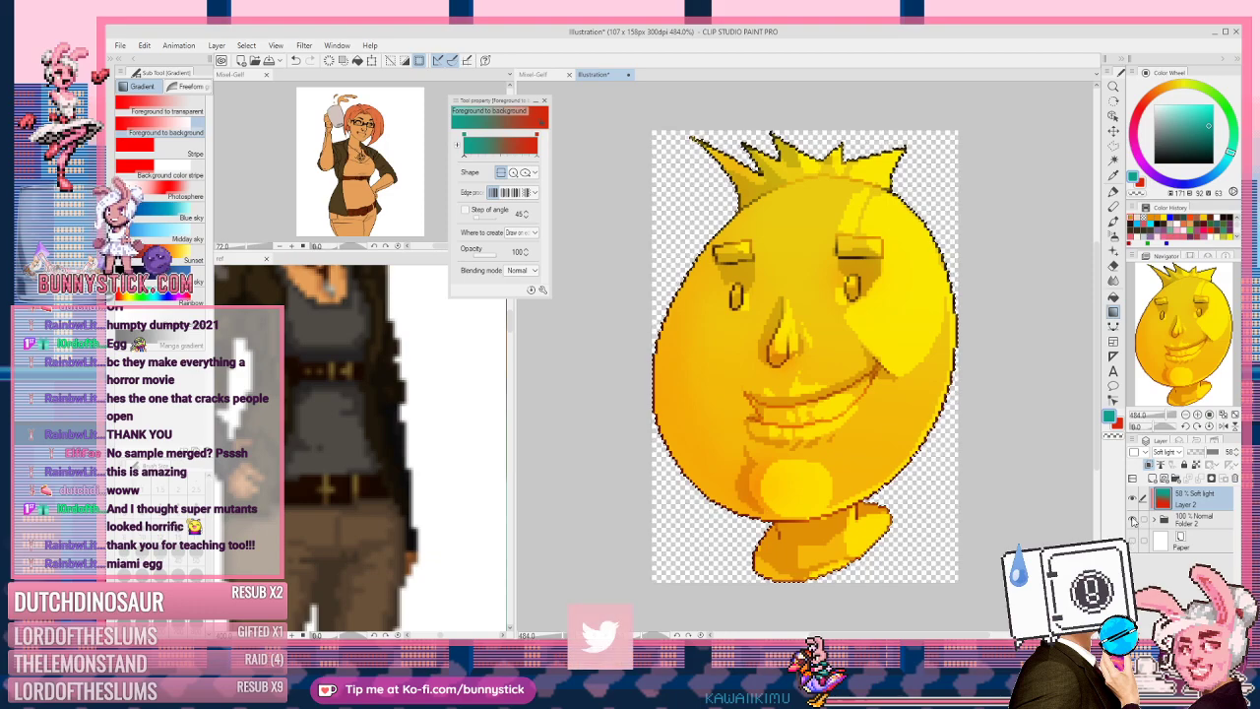
pyautogui.click(119, 45)
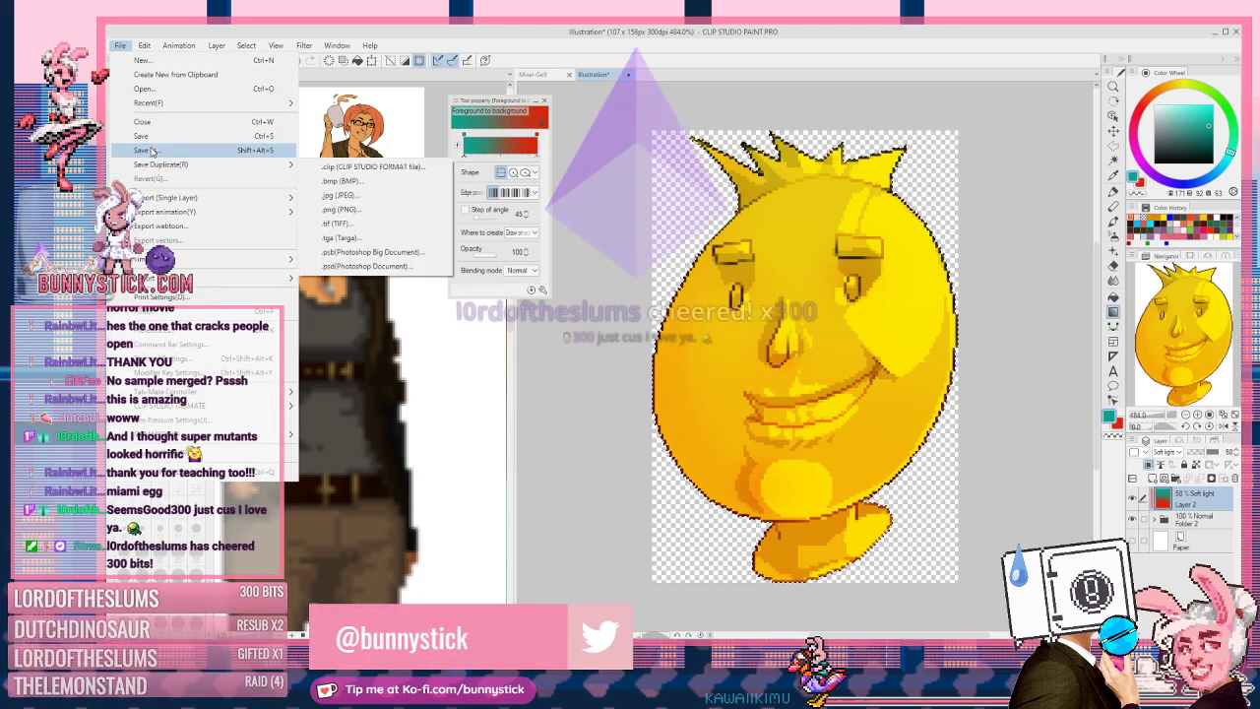
# Step: Save the document as PNG named mixelgoldboi.png in the Site and Brand folder
pyautogui.click(146, 149)
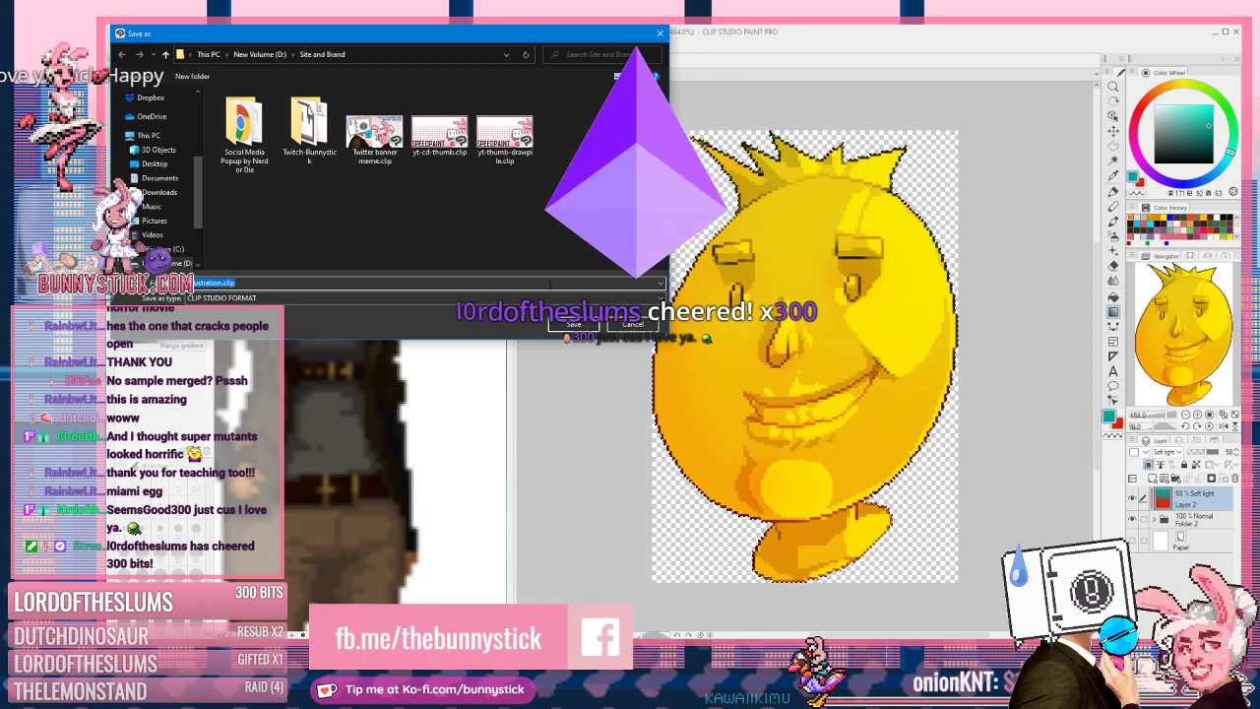
pyautogui.click(360, 300)
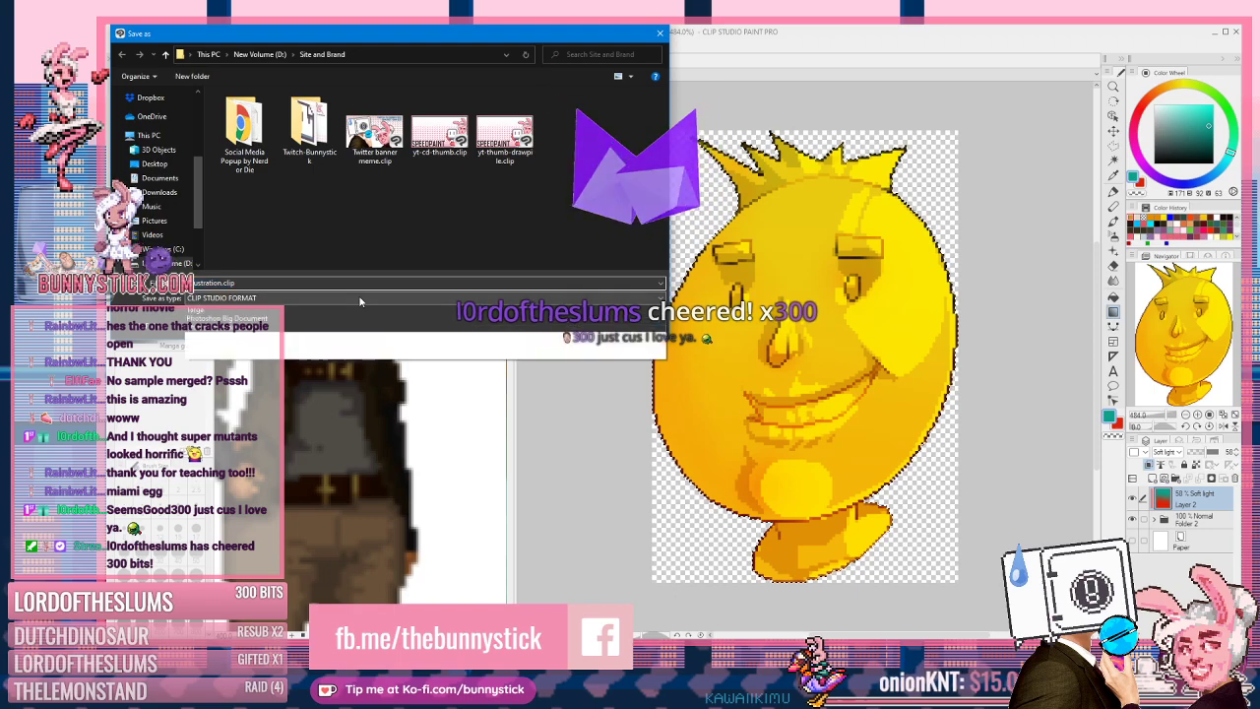
pyautogui.click(227, 336)
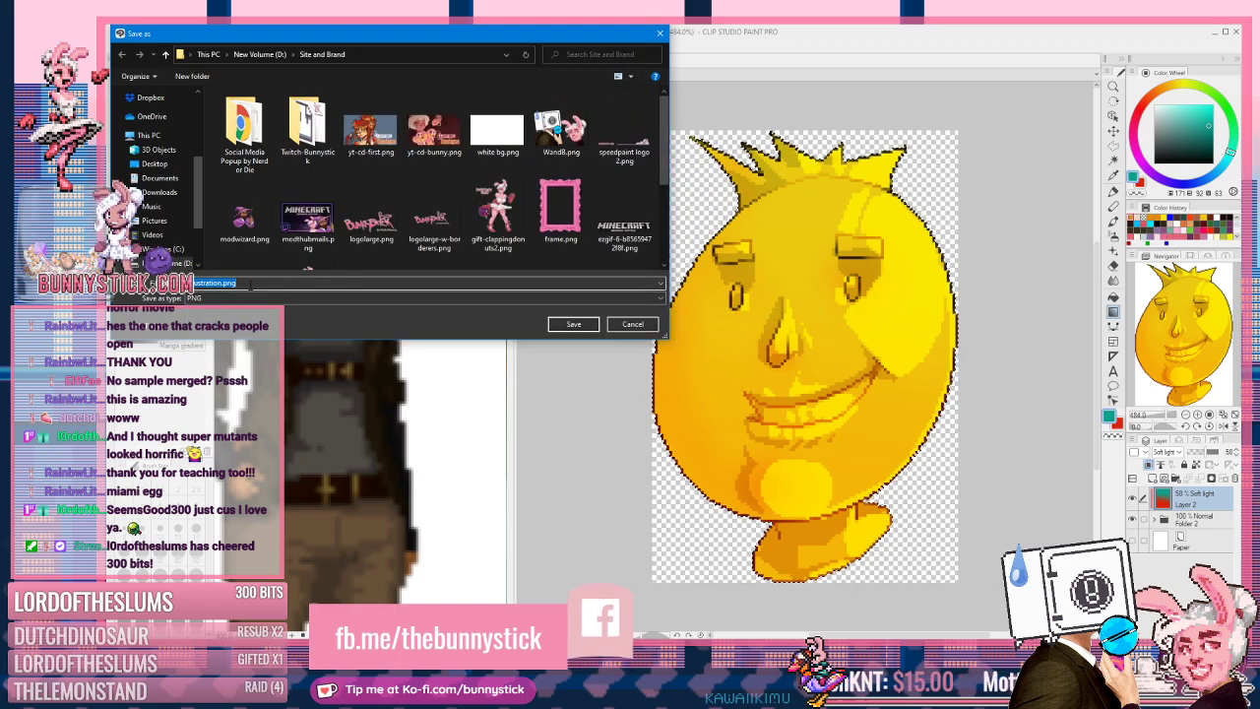
pyautogui.write('pixelg')
pyautogui.write('oldboi')
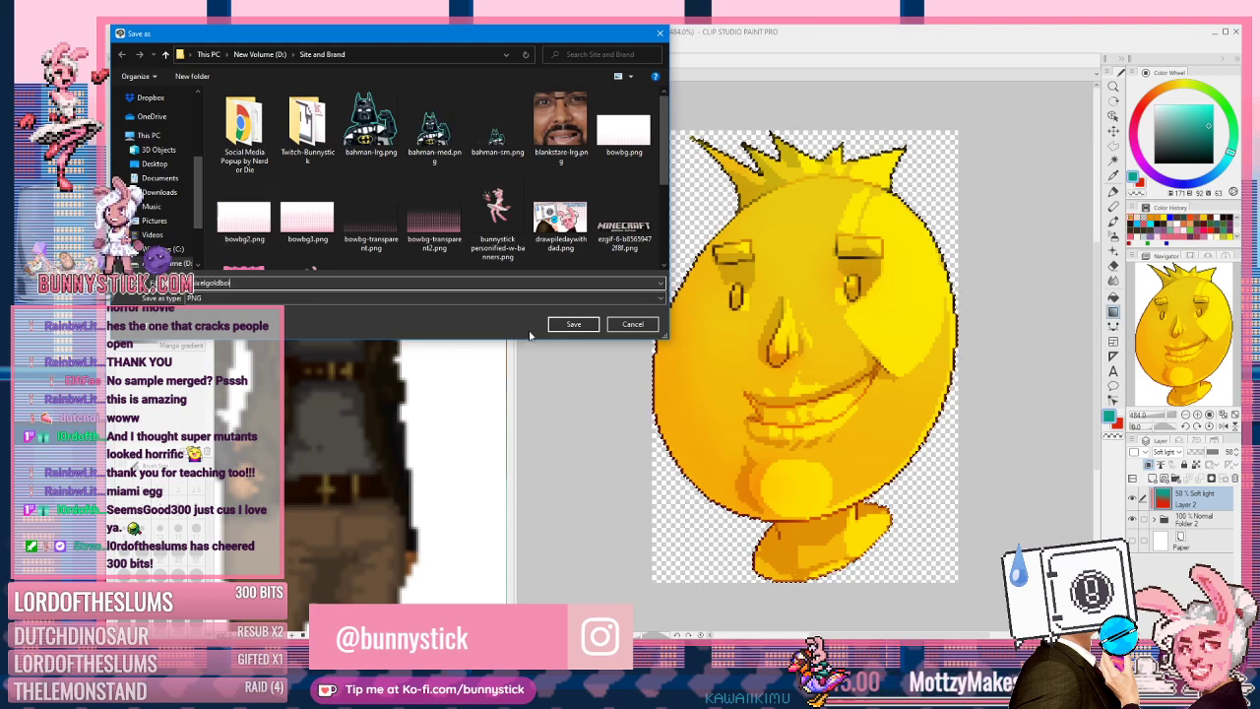
pyautogui.click(560, 322)
# Step: Deselect the character and move the Tool property panel out of the way
pyautogui.hotkey('ctrl', 'd')
pyautogui.scroll(3, 897, 355)
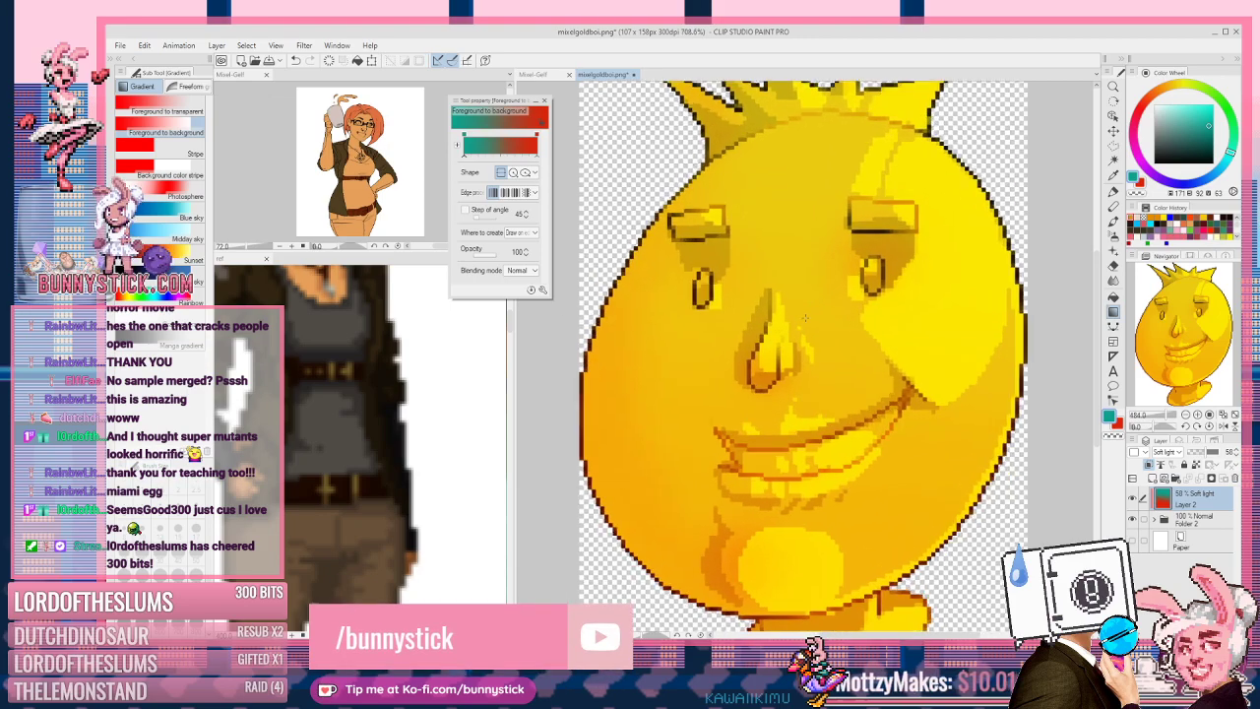
pyautogui.scroll(-2, 805, 317)
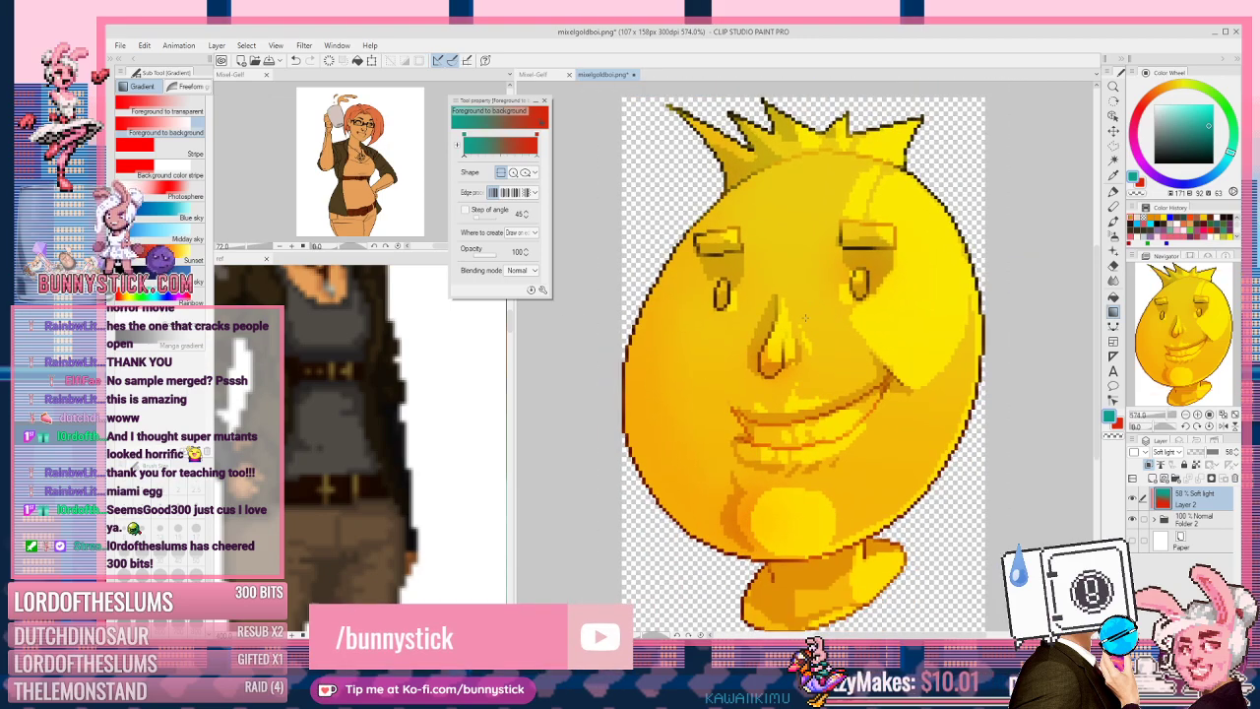
pyautogui.moveTo(496, 103); pyautogui.dragTo(162, 458)
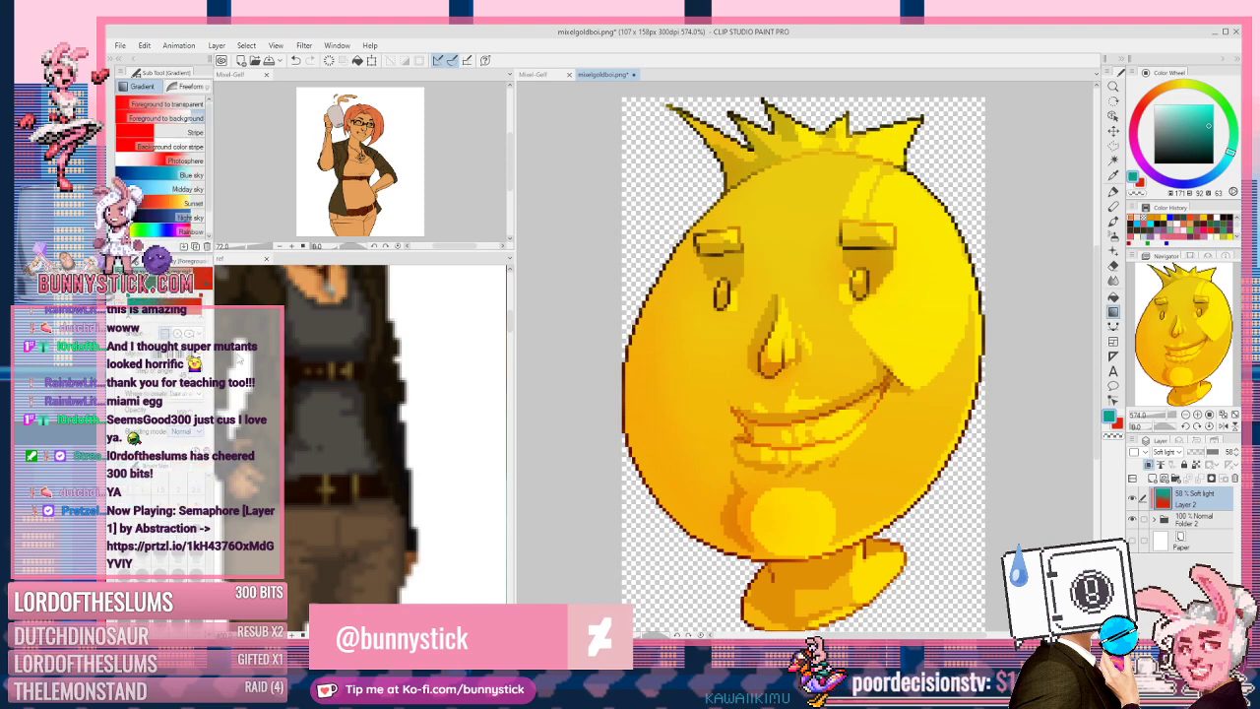
# Step: Scale the image by 10 to 1070 x 1580 px using hard-edge nearest neighbor interpolation
pyautogui.click(144, 46)
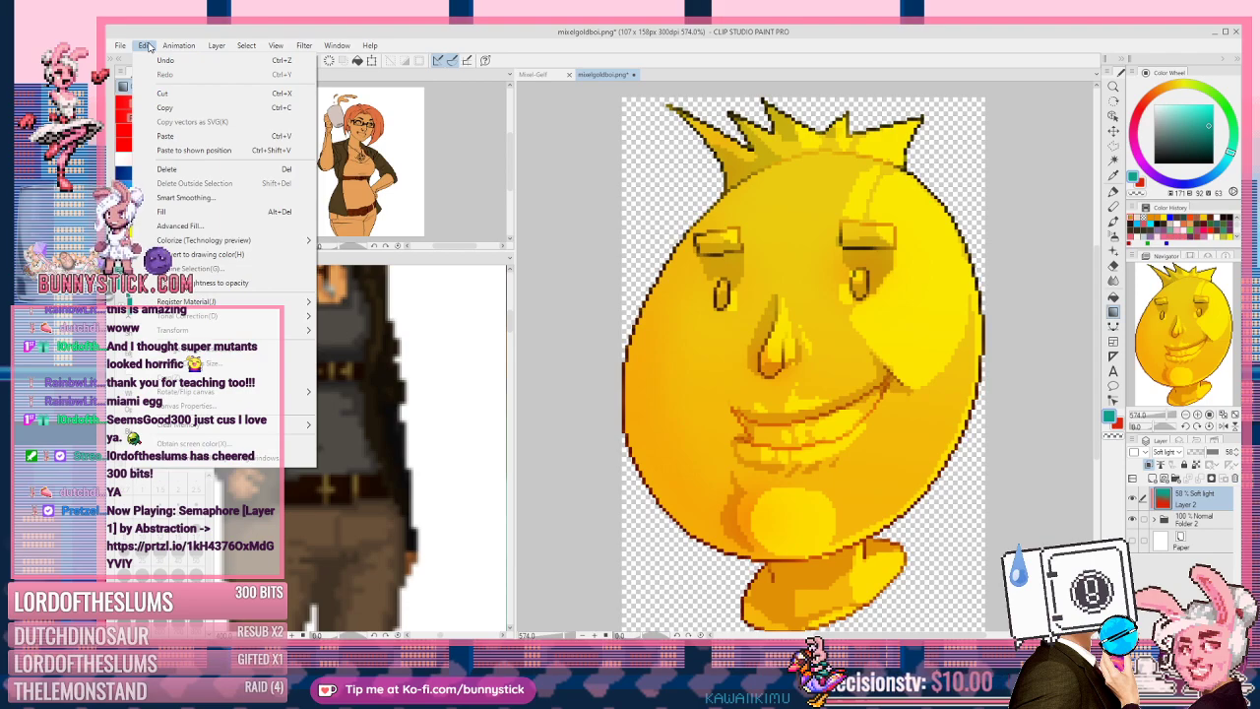
pyautogui.click(313, 345)
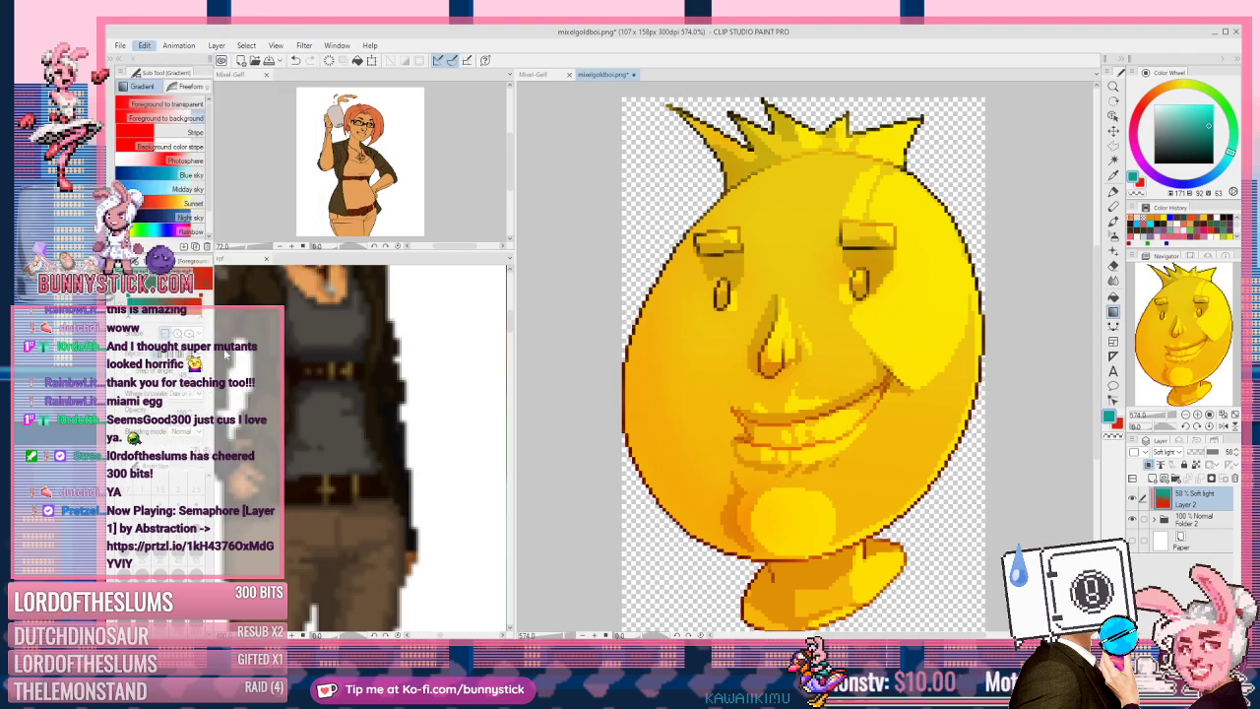
pyautogui.doubleClick(586, 264)
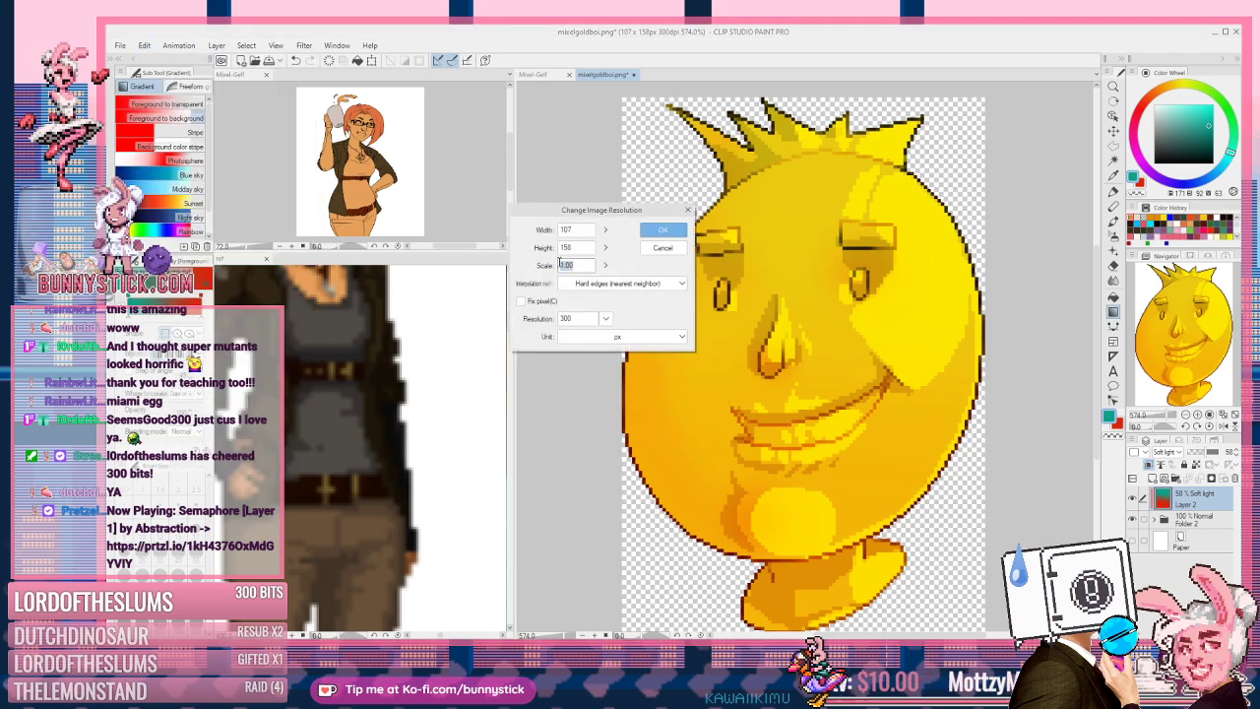
pyautogui.write('1')
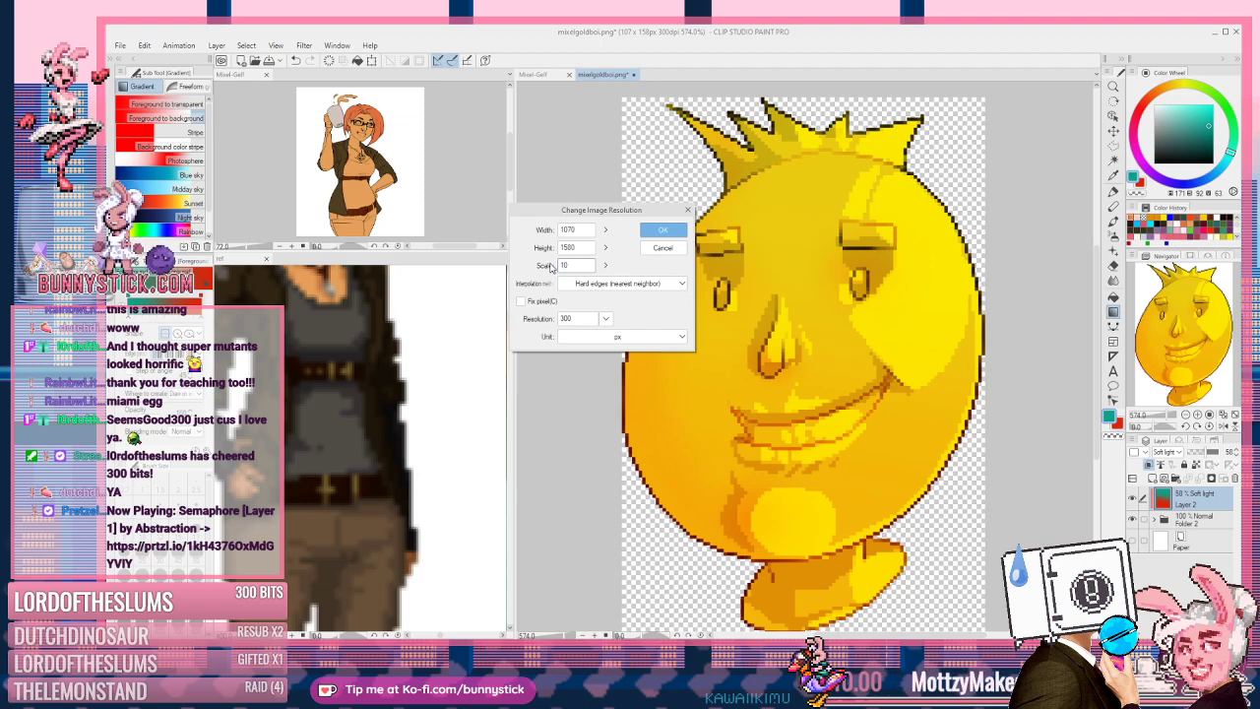
pyautogui.write('0')
pyautogui.press('Return')
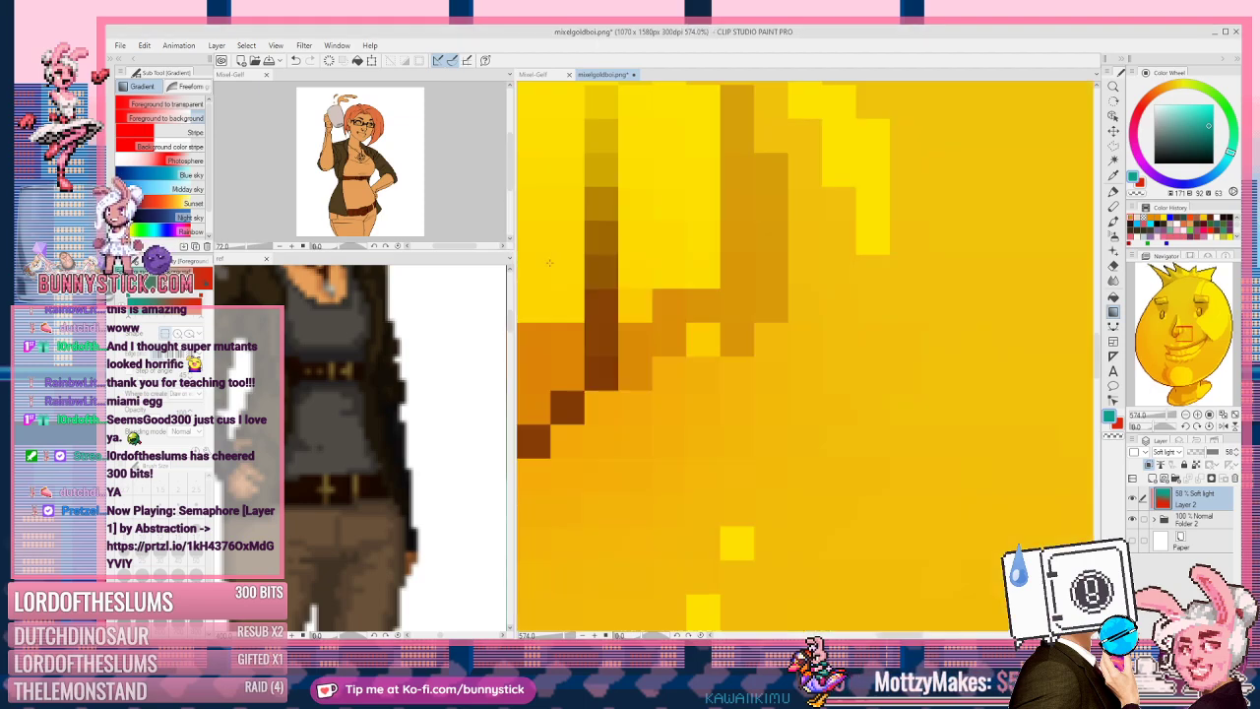
pyautogui.scroll(-5, 694, 222)
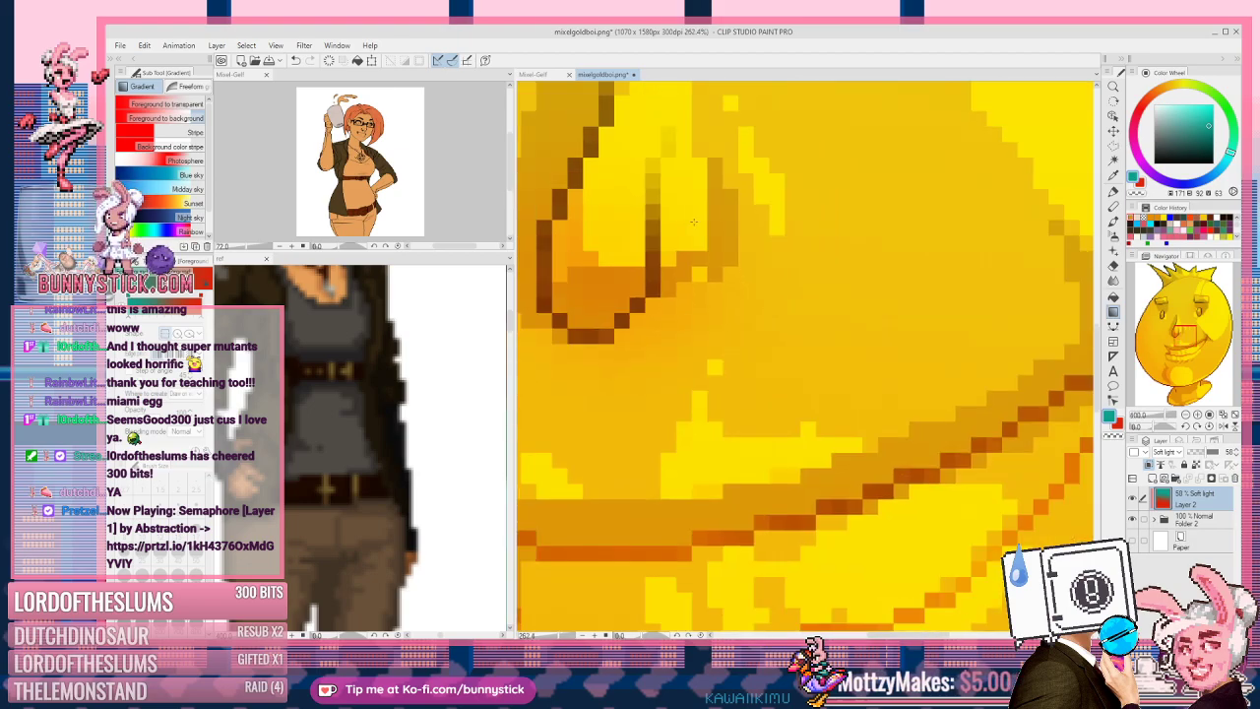
pyautogui.scroll(-6, 694, 223)
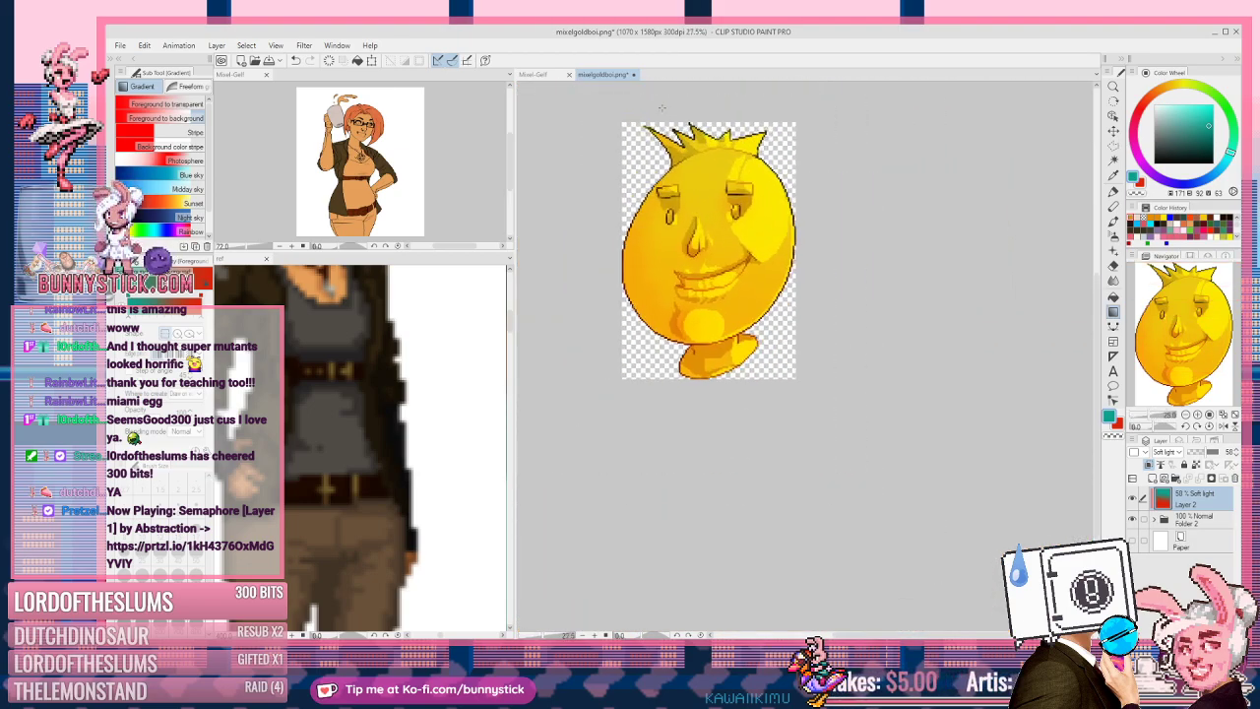
pyautogui.scroll(1, 662, 107)
pyautogui.scroll(2, 662, 107)
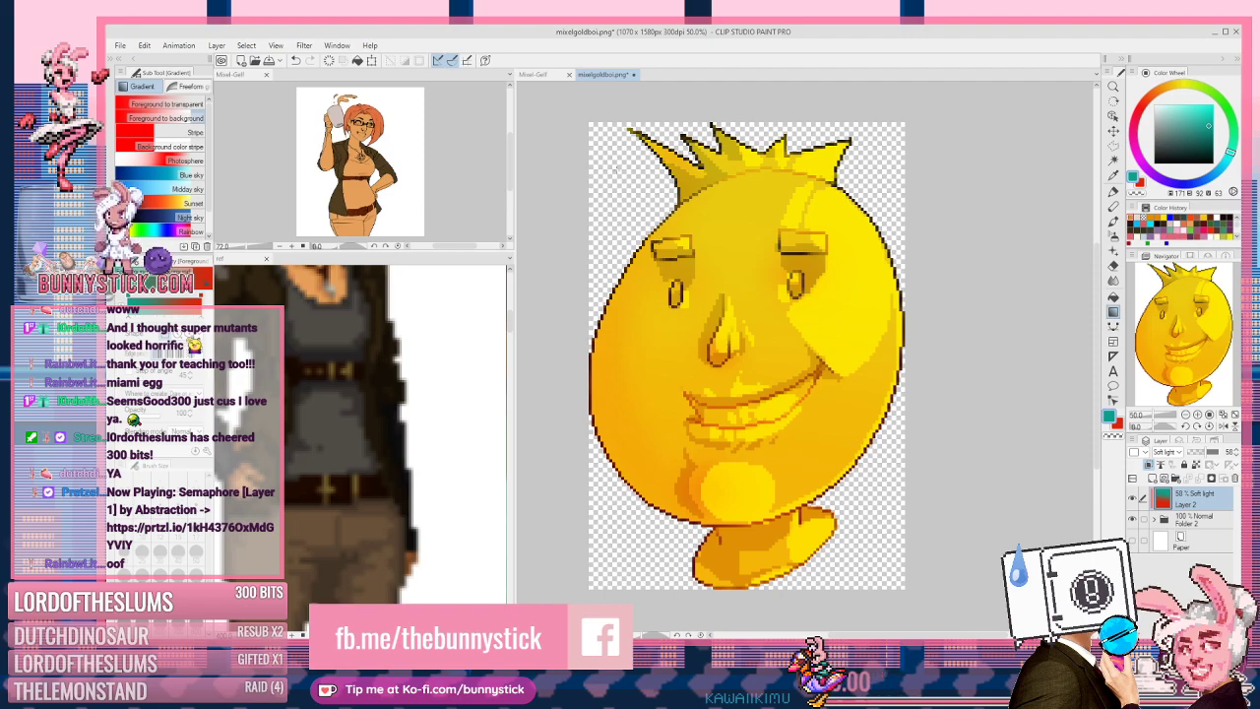
pyautogui.click(147, 46)
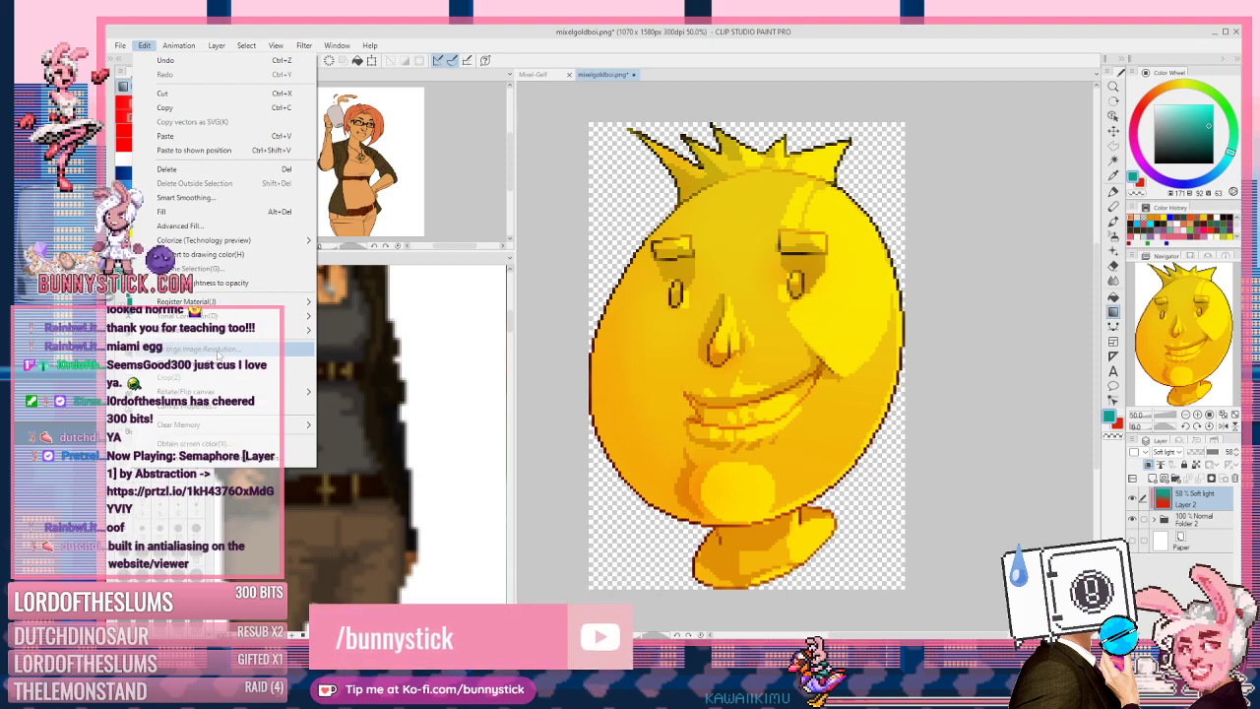
# Step: Review the Change Image Resolution options (scale 10, nearest neighbor) and cancel without resizing again
pyautogui.click(258, 348)
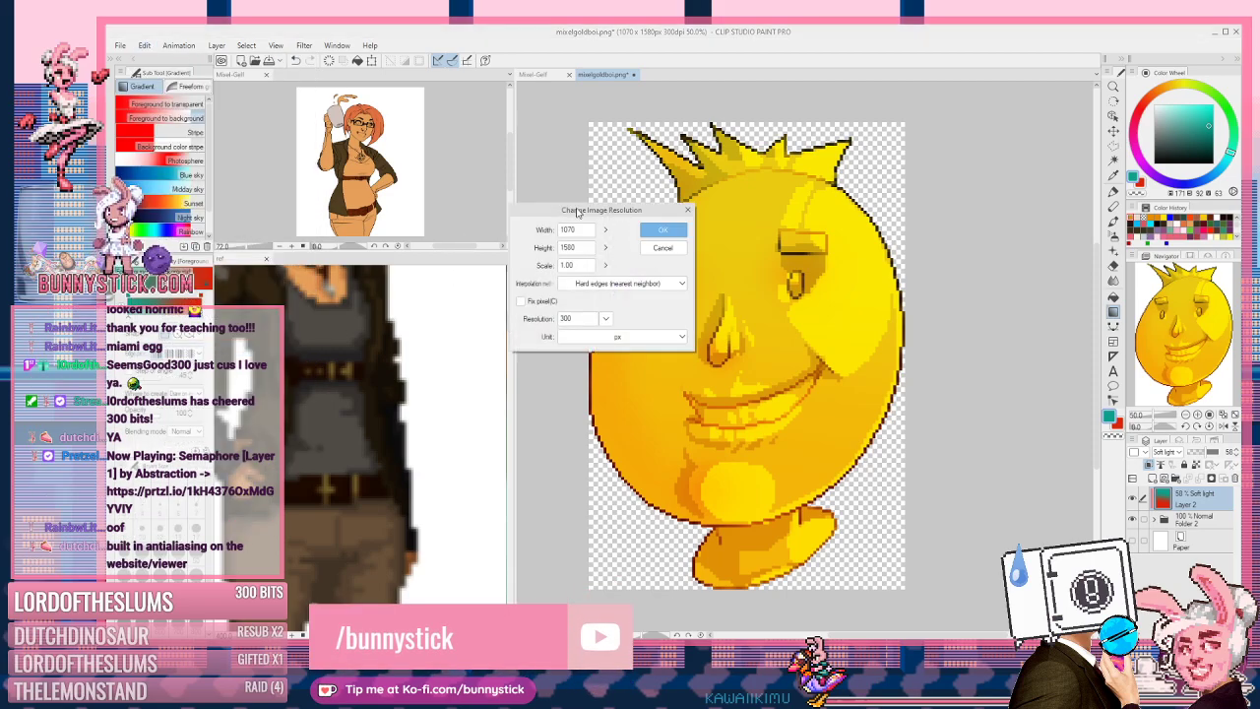
pyautogui.moveTo(579, 215); pyautogui.dragTo(711, 252)
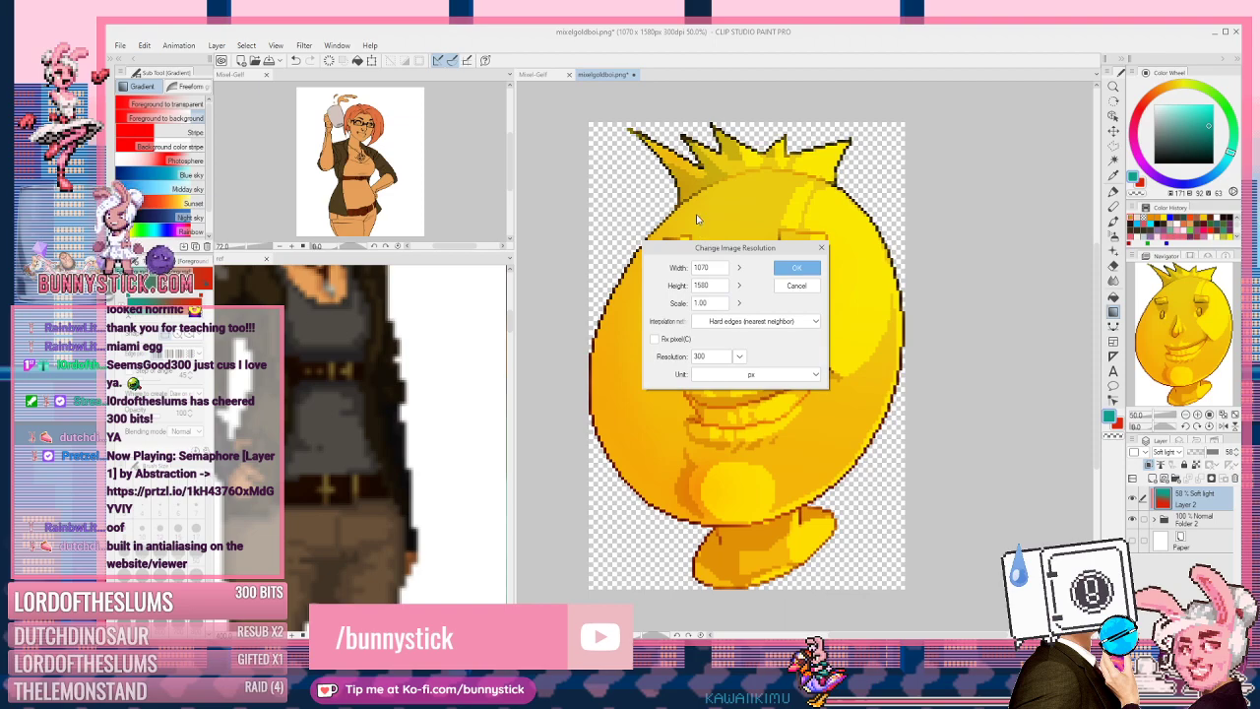
pyautogui.doubleClick(710, 301)
pyautogui.write('10')
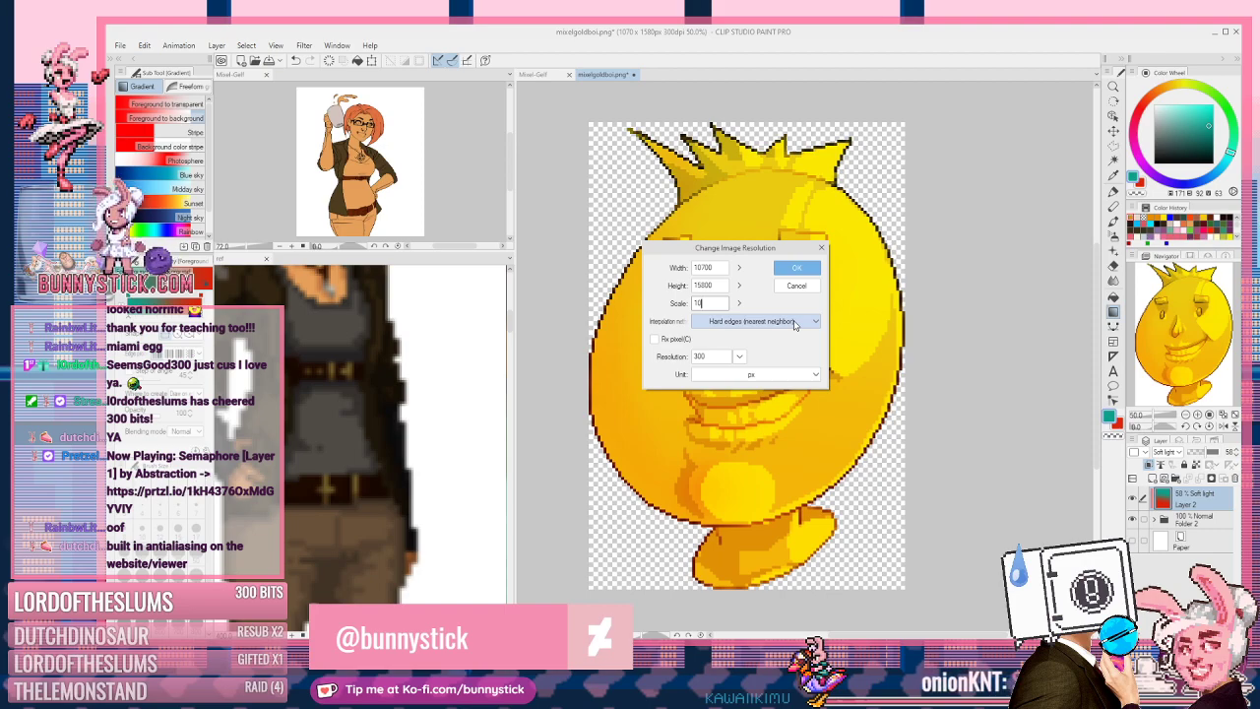
pyautogui.click(795, 325)
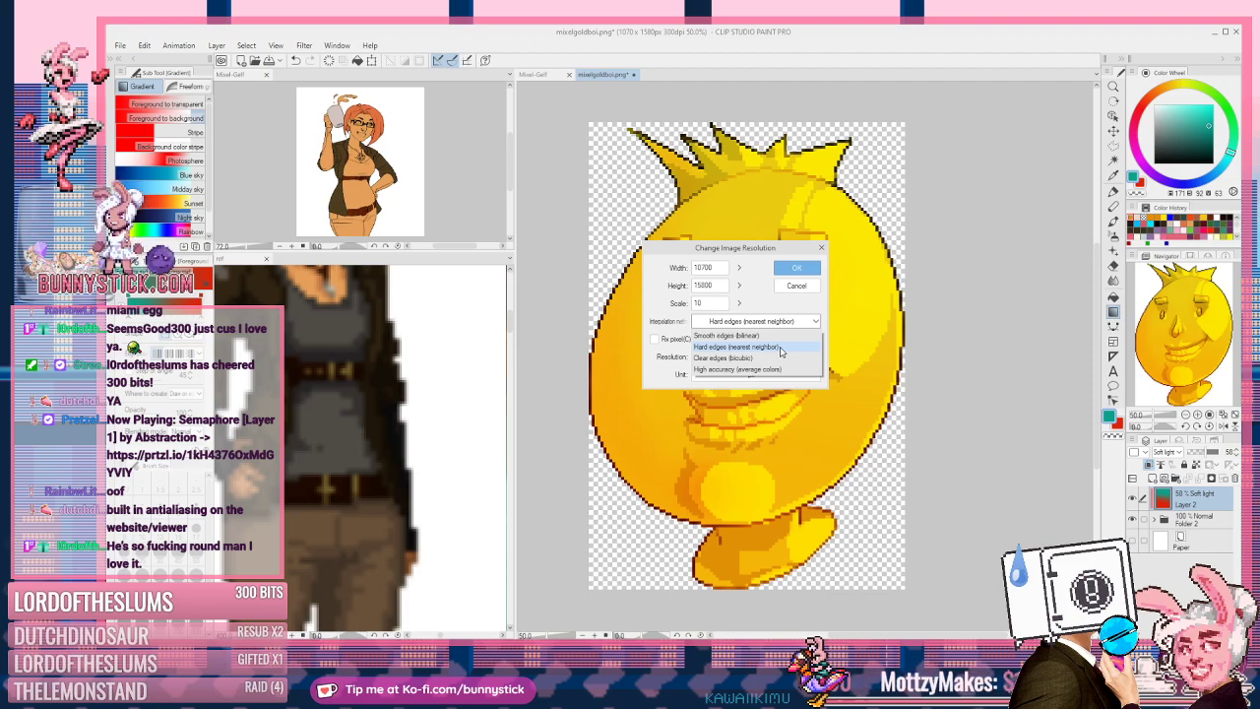
pyautogui.click(731, 250)
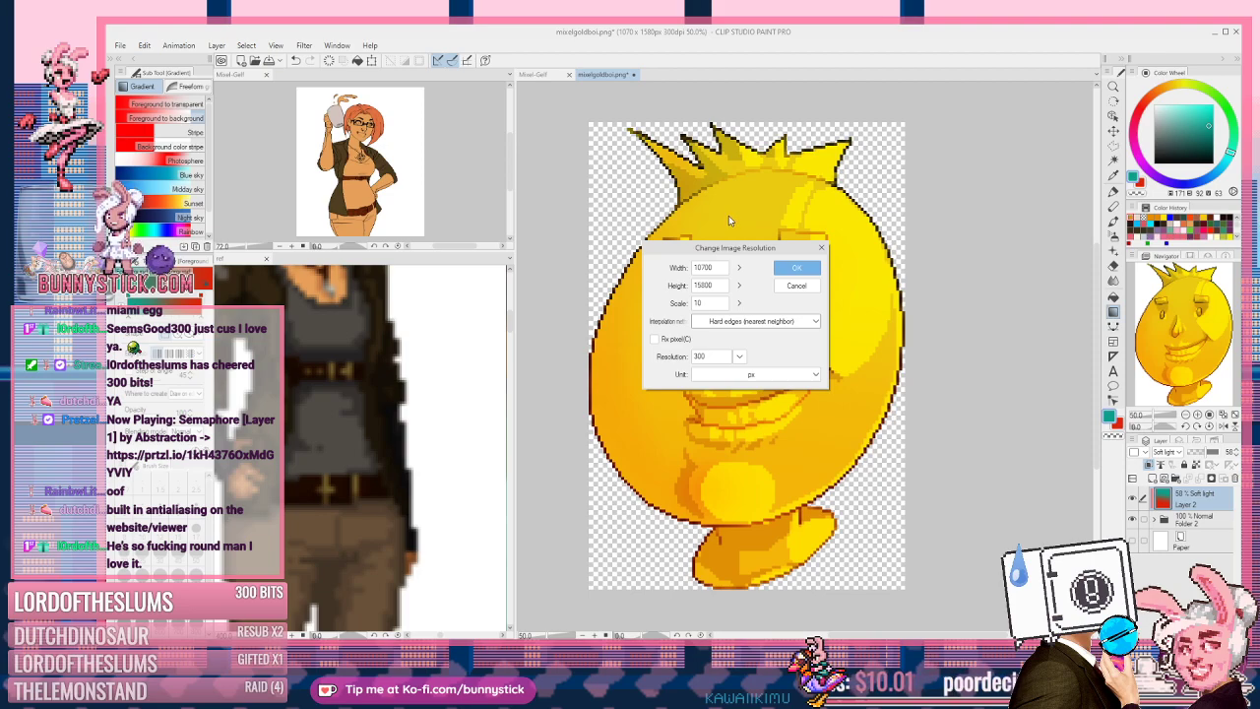
pyautogui.click(796, 286)
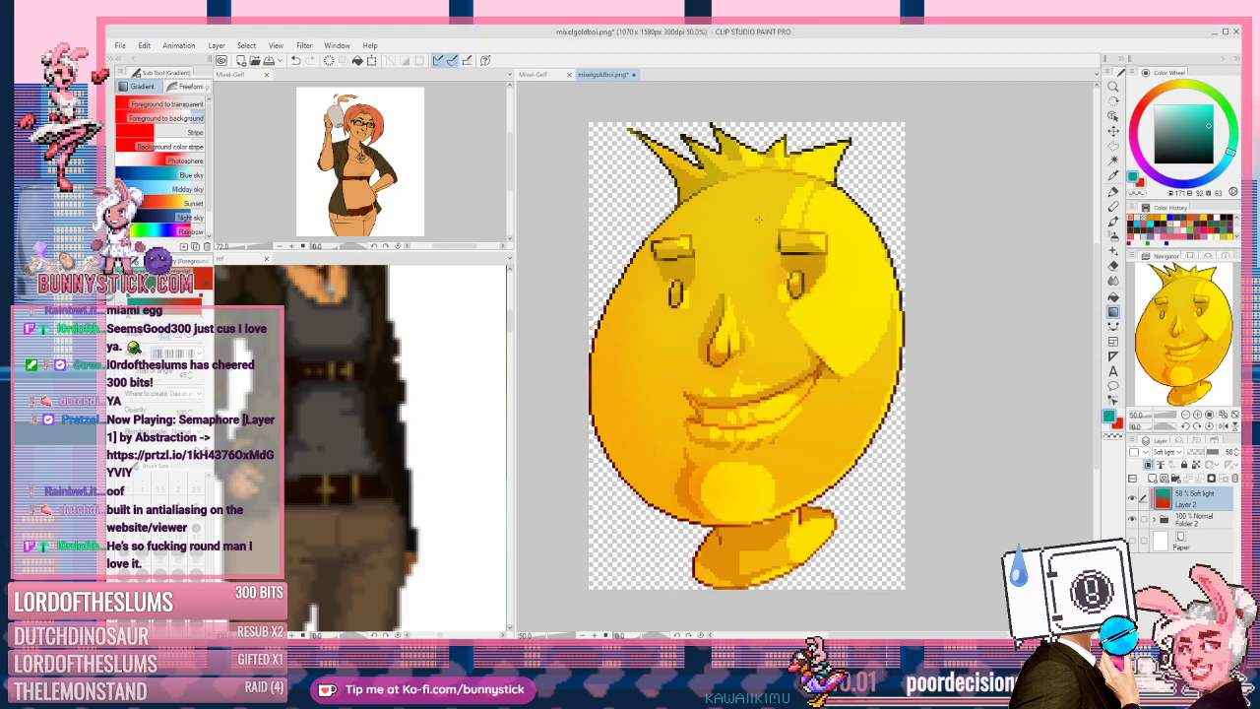
# Step: Save the upscaled image, replacing the existing mixelgoldboi.png
pyautogui.hotkey('ctrl', 's')
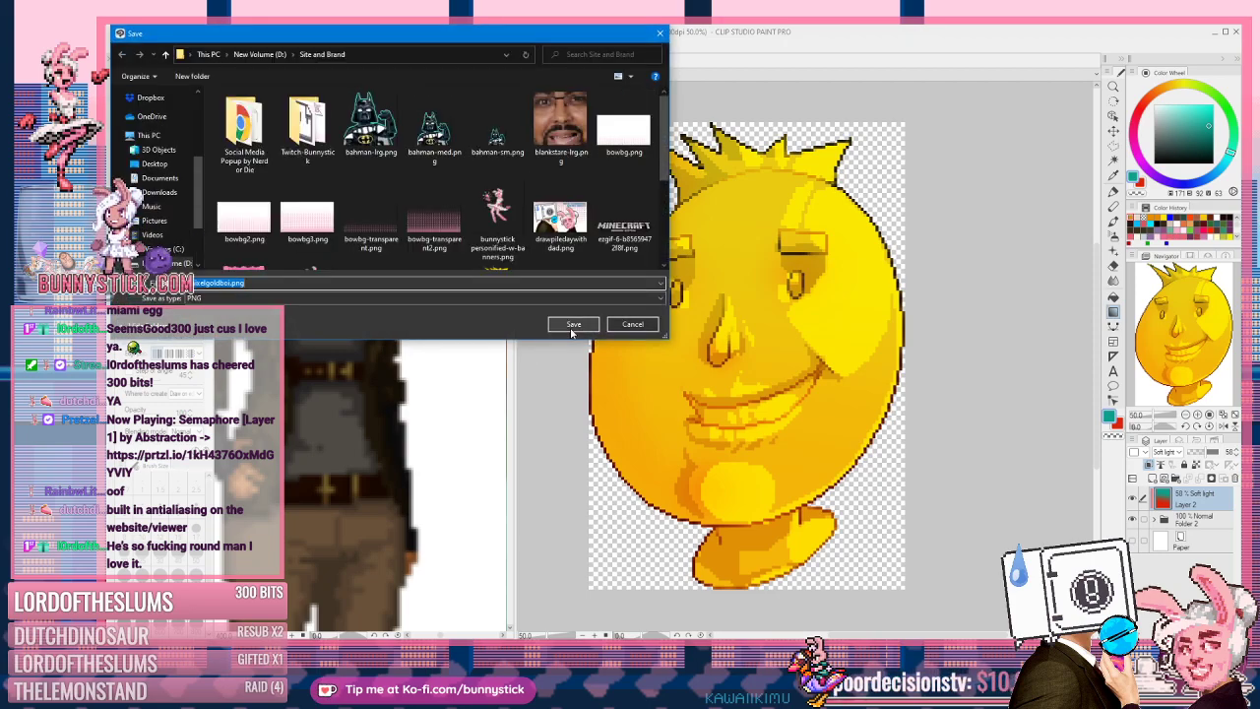
pyautogui.click(572, 325)
pyautogui.click(691, 341)
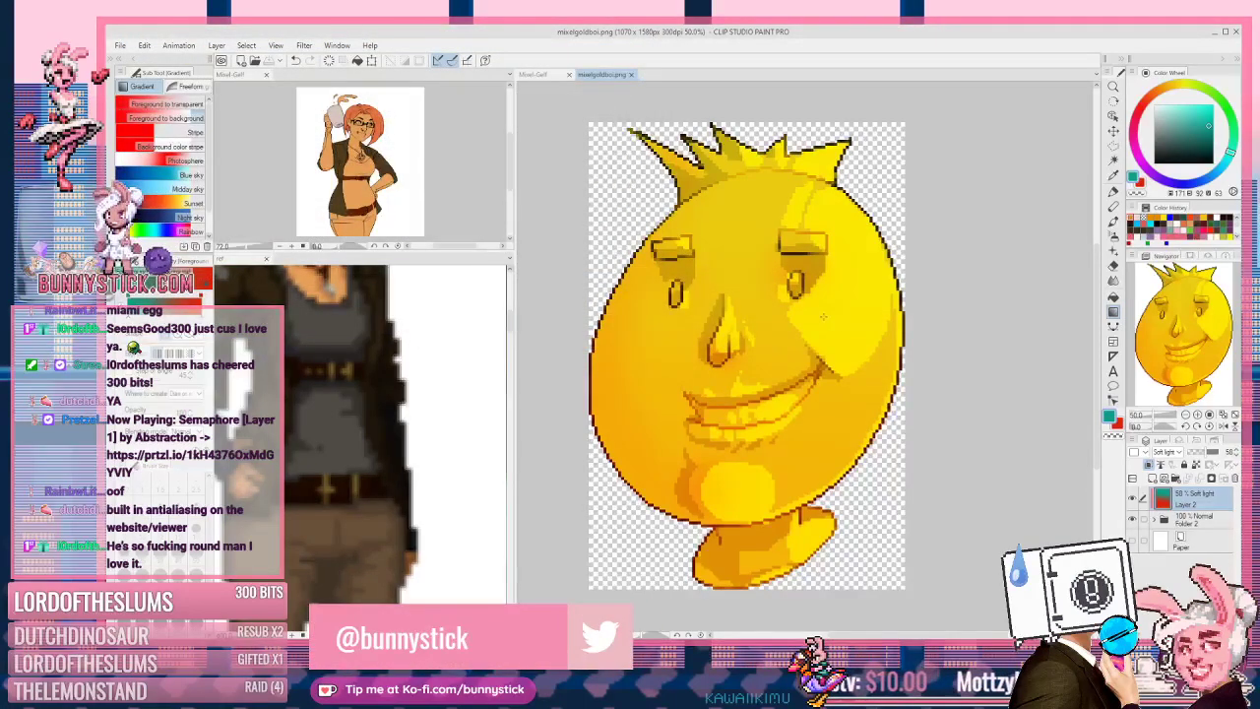
pyautogui.scroll(-1, 824, 315)
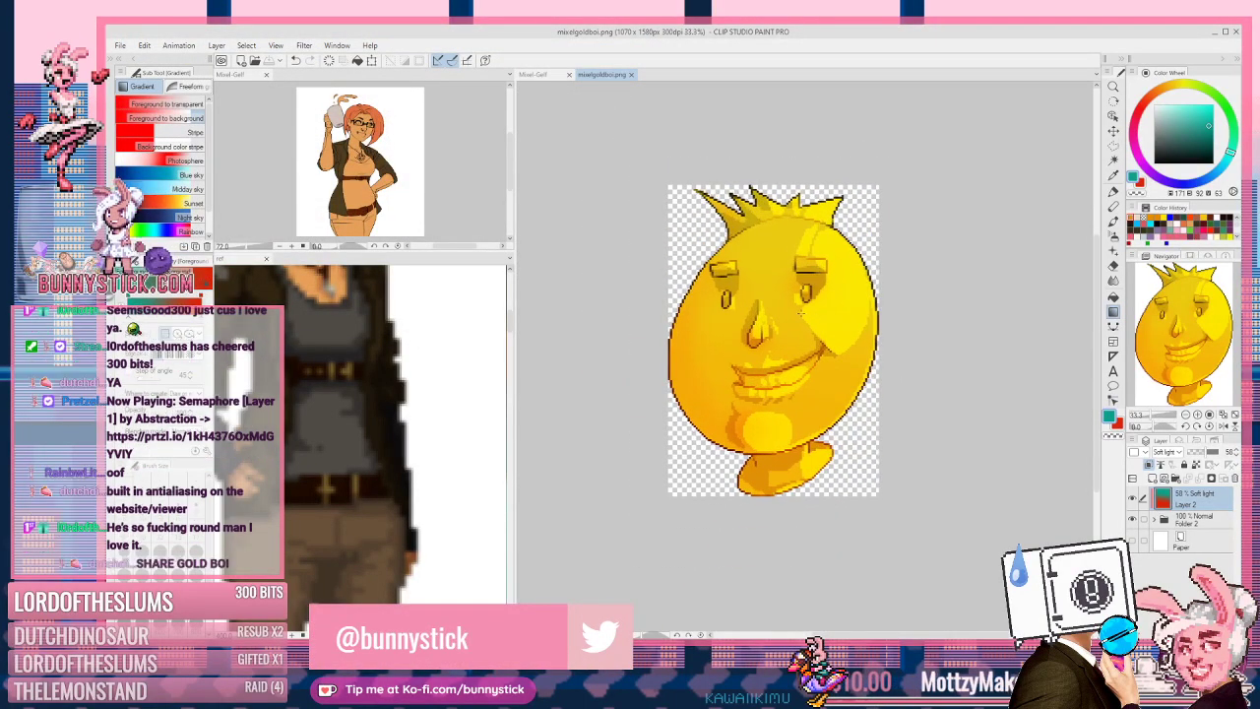